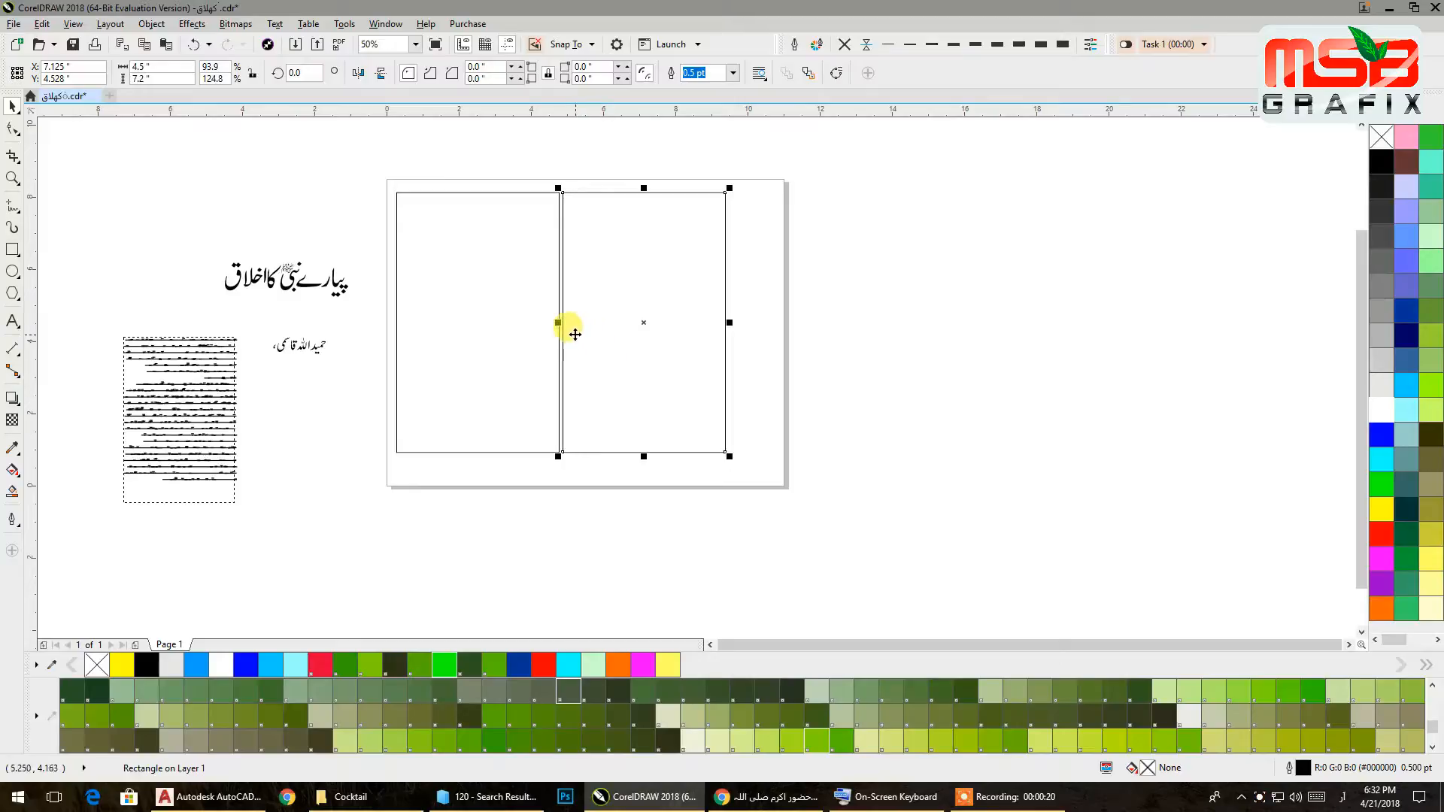
- Make a mirrored copy of the right rectangle flush against its right edge, and set the original middle rectangle's width to 1 inch
drag(558, 323, 805, 332)
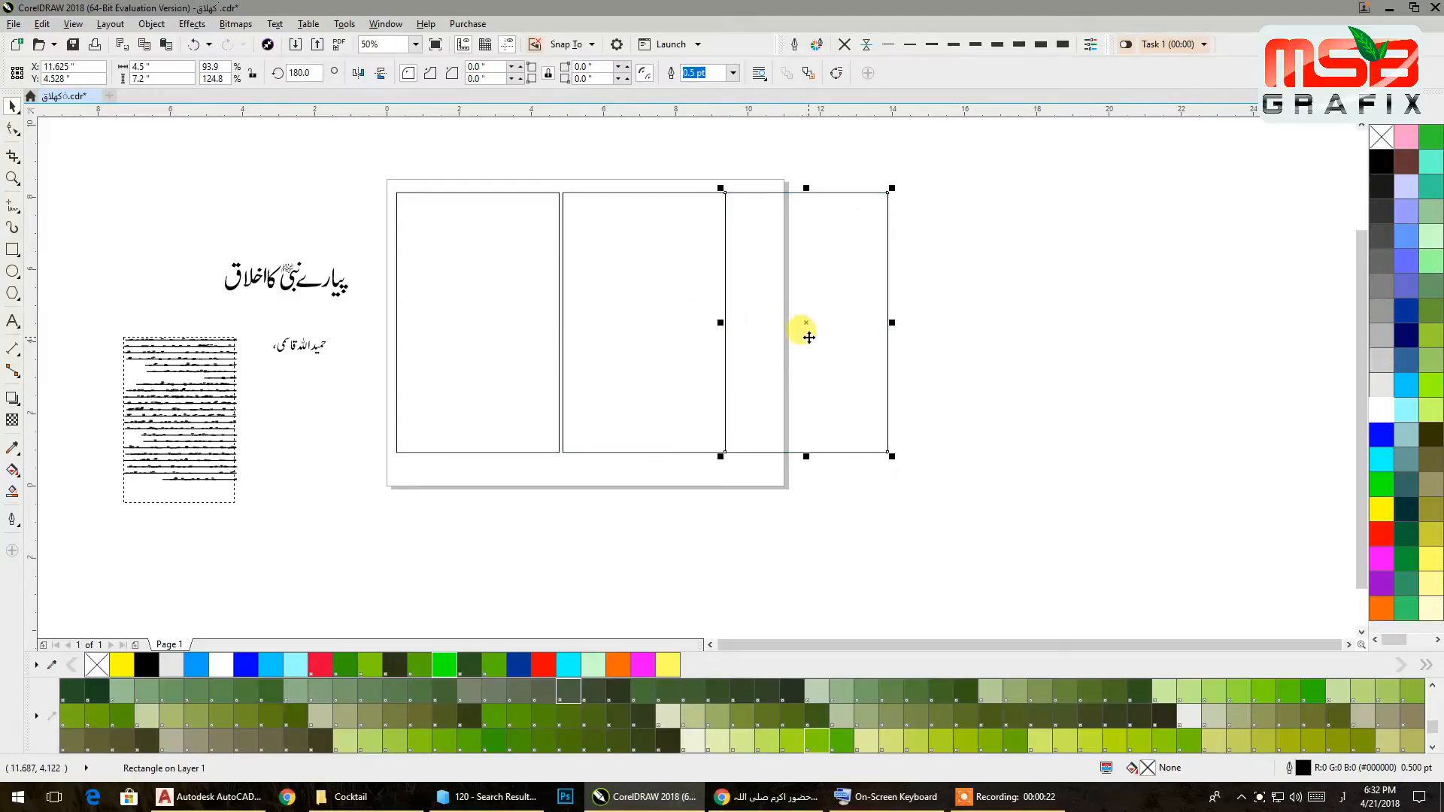
click(671, 340)
drag(179, 69, 85, 74)
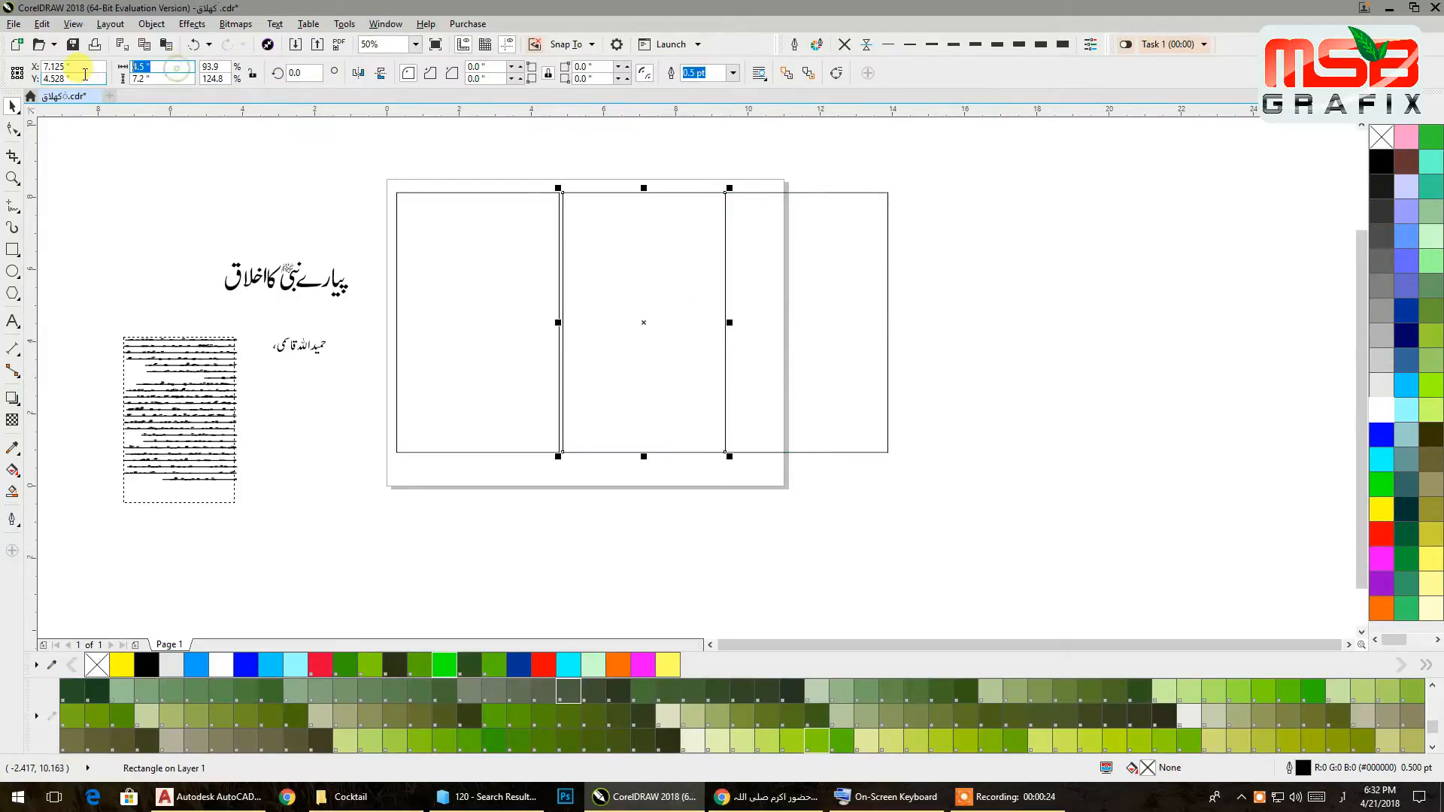
text(1)
key(Return)
- Place the narrow spine and the right cover rectangle beside the left one with thin gaps, and group all three rectangles
drag(629, 286, 577, 284)
drag(731, 275, 619, 275)
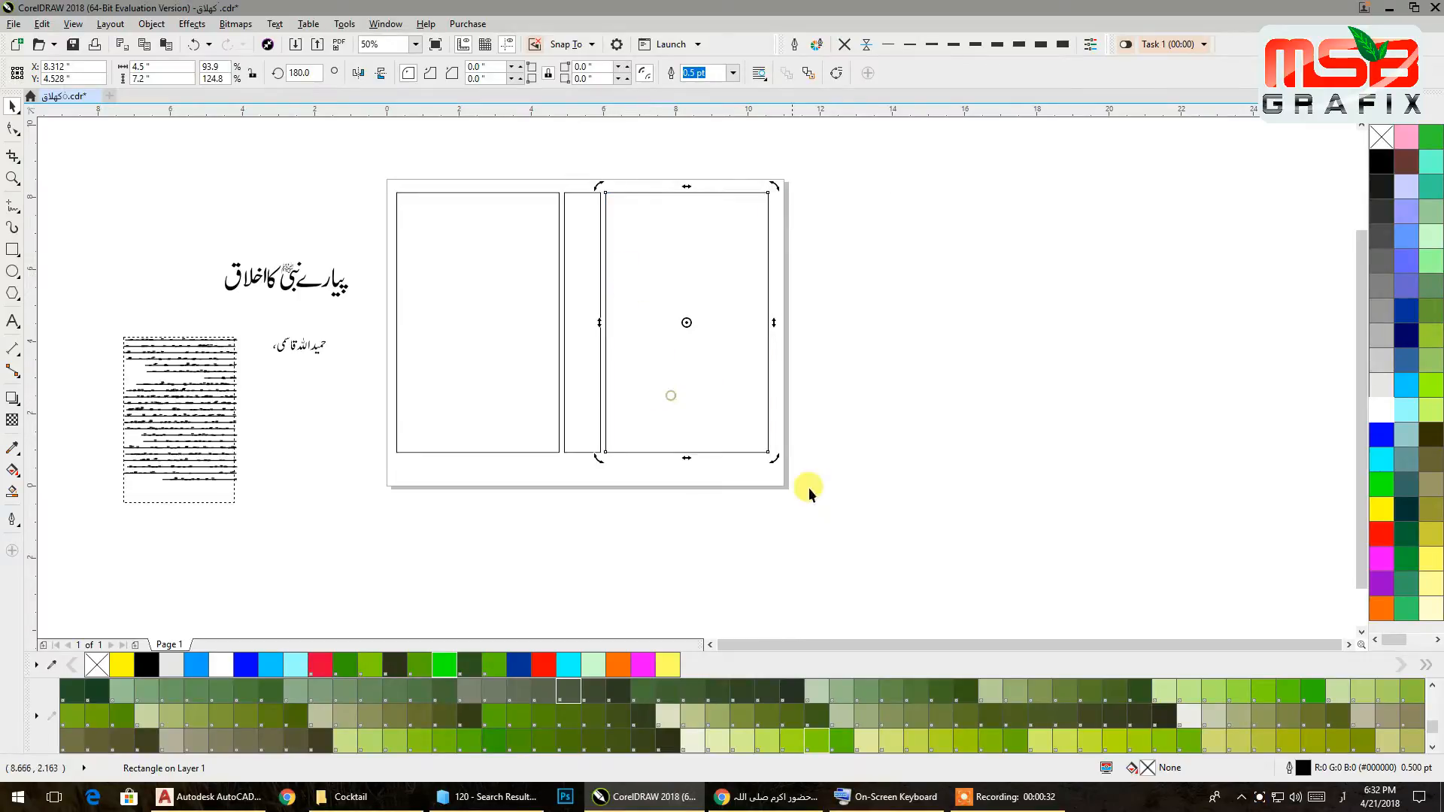
click(879, 557)
drag(323, 181, 321, 132)
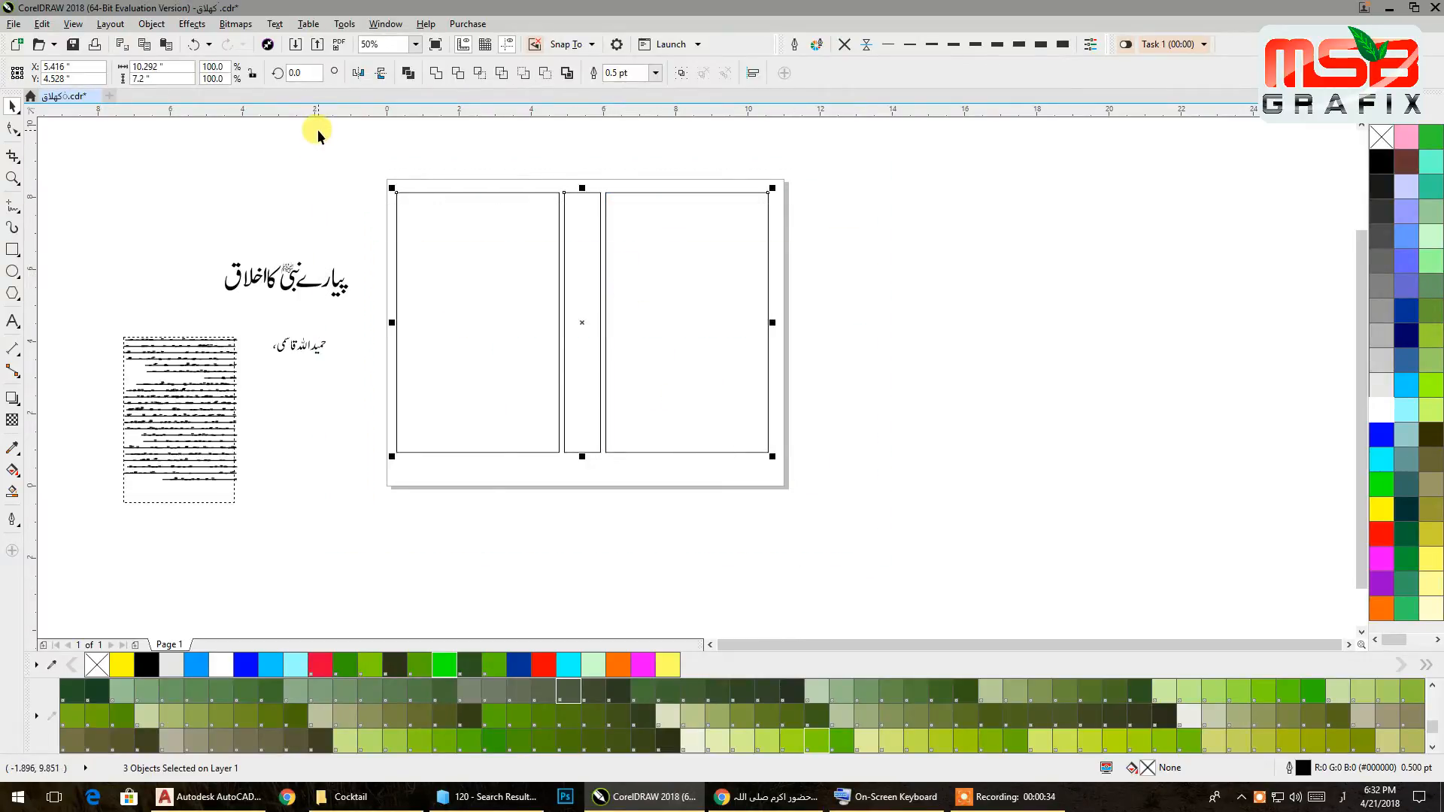
right_click(671, 255)
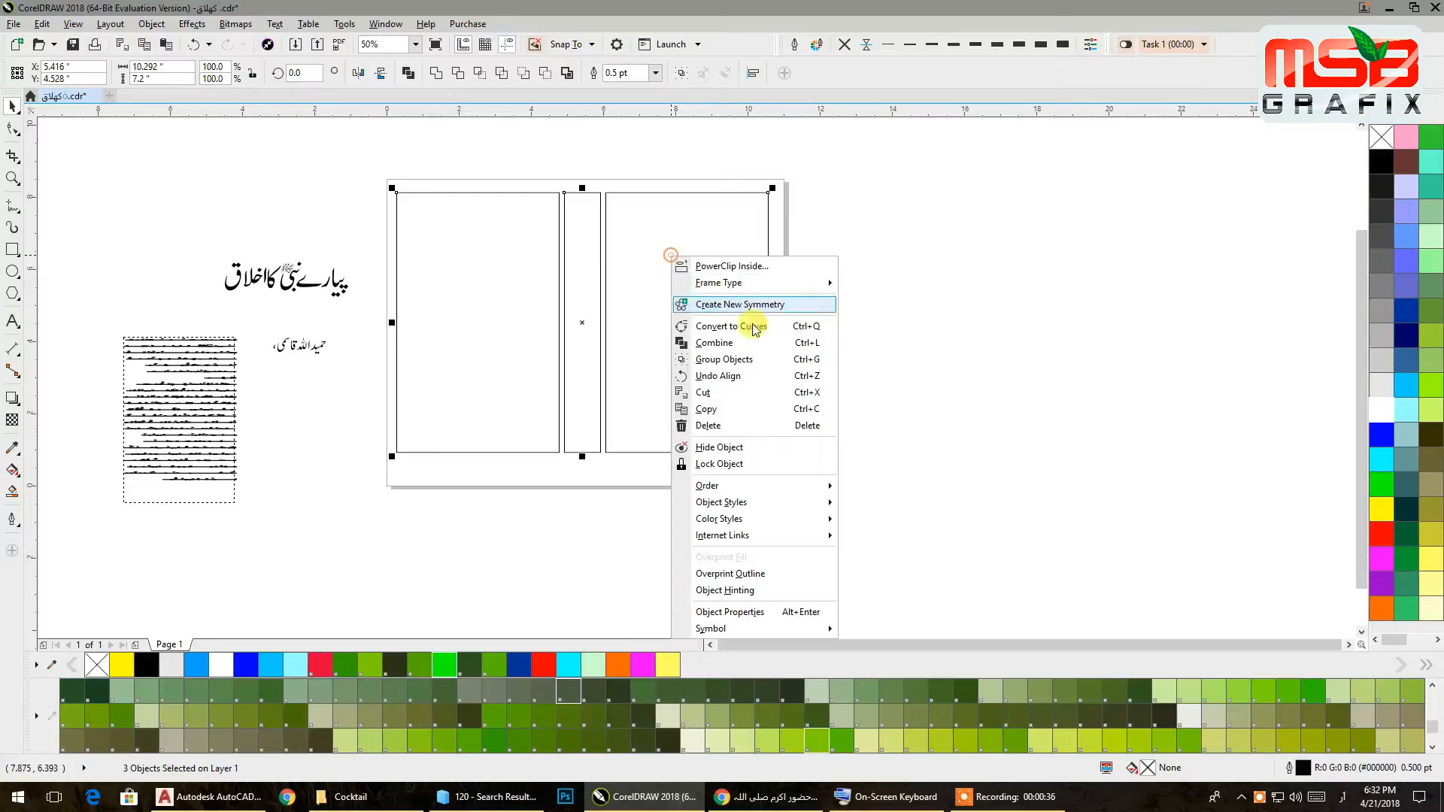
click(720, 360)
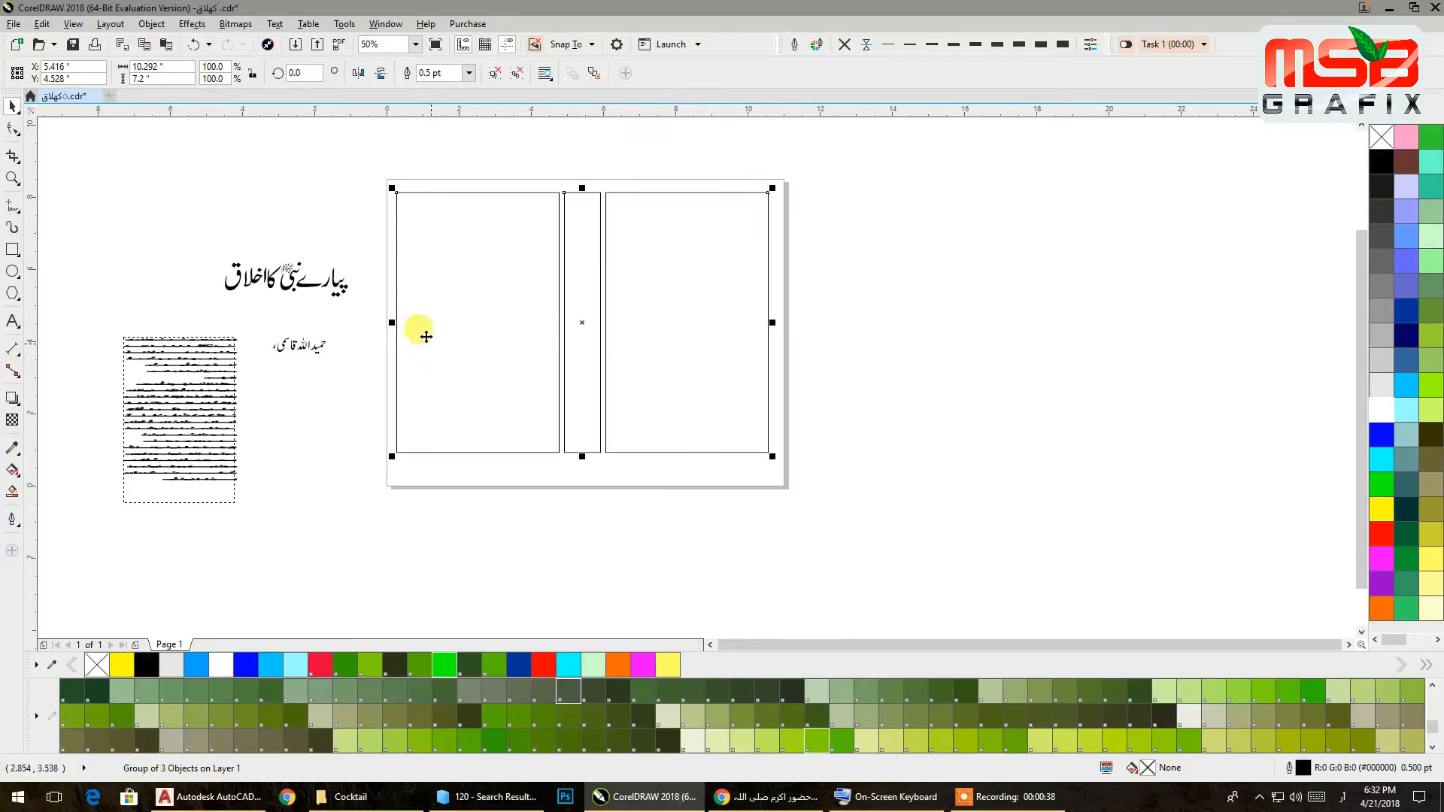
- Start an import from the Islamic folder and display its images as larger thumbnails
click(1009, 264)
right_click(1008, 264)
click(1059, 342)
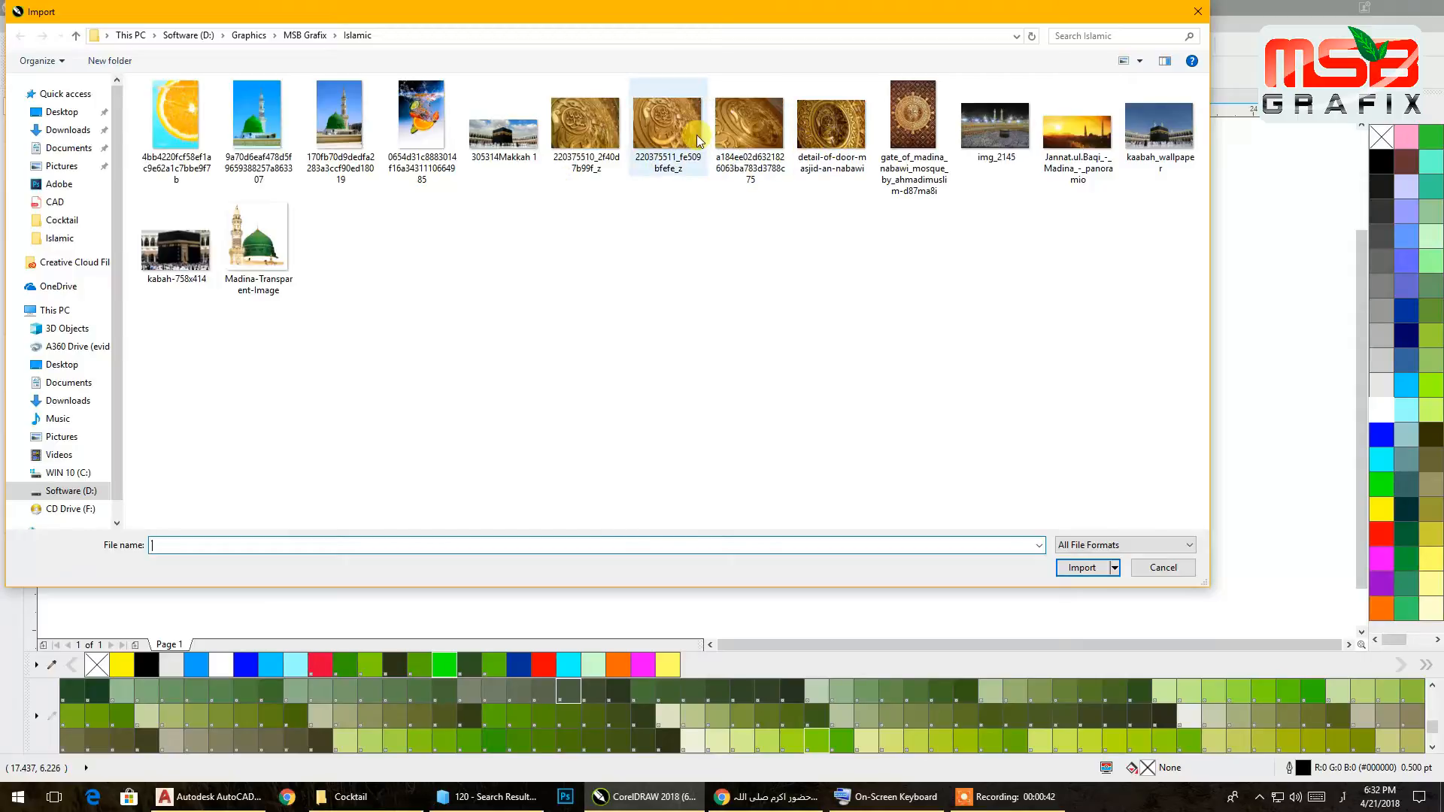
click(759, 205)
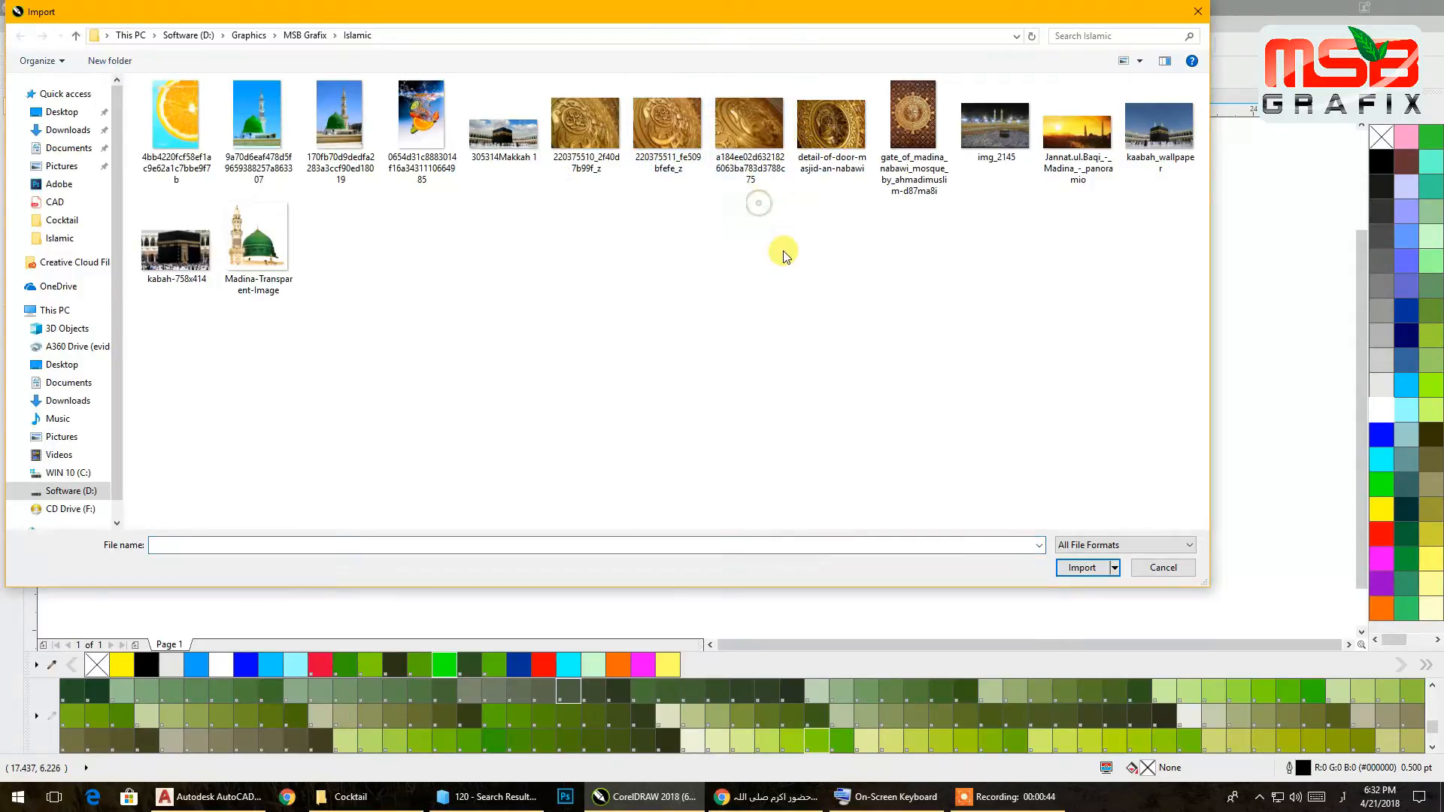
click(1131, 62)
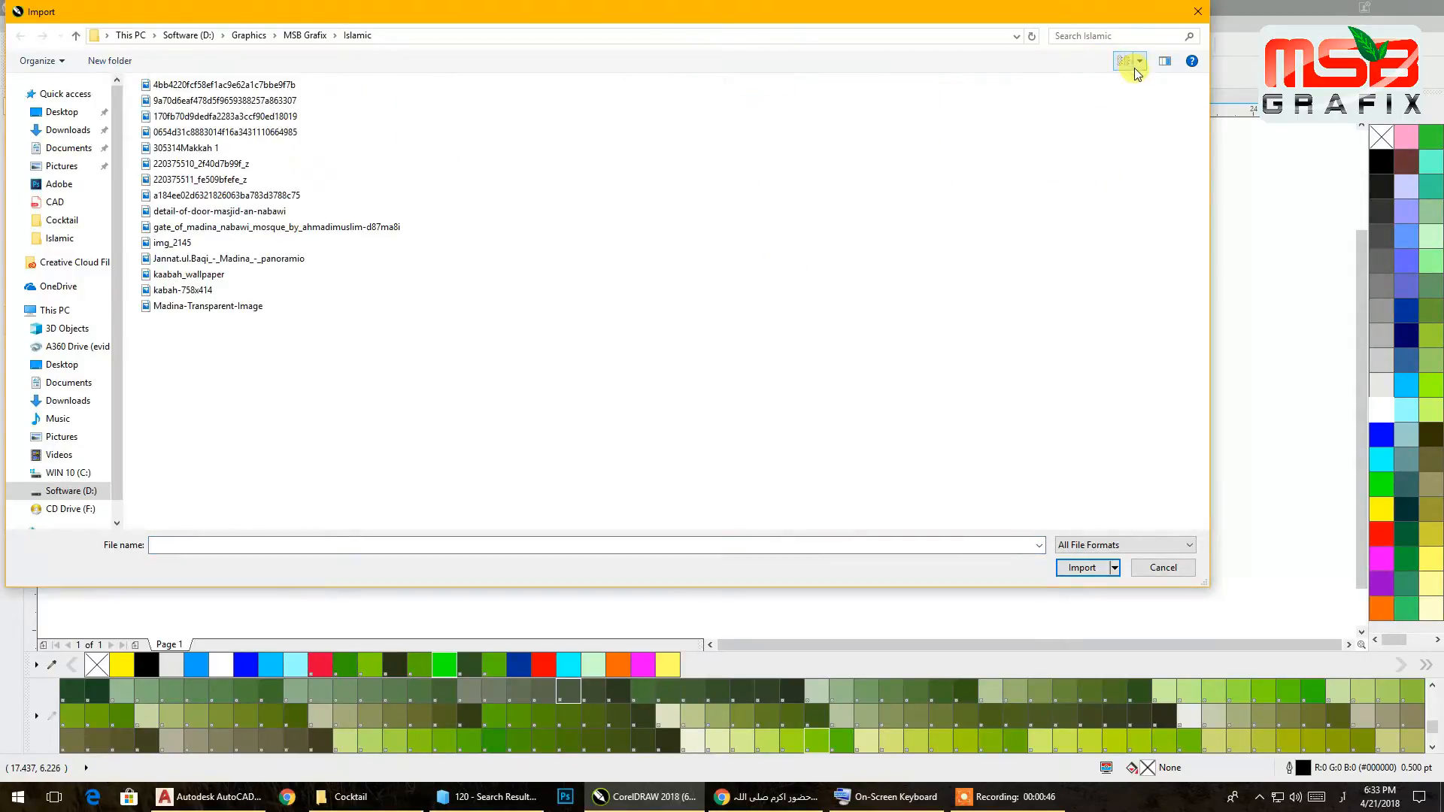
click(1134, 68)
click(1191, 22)
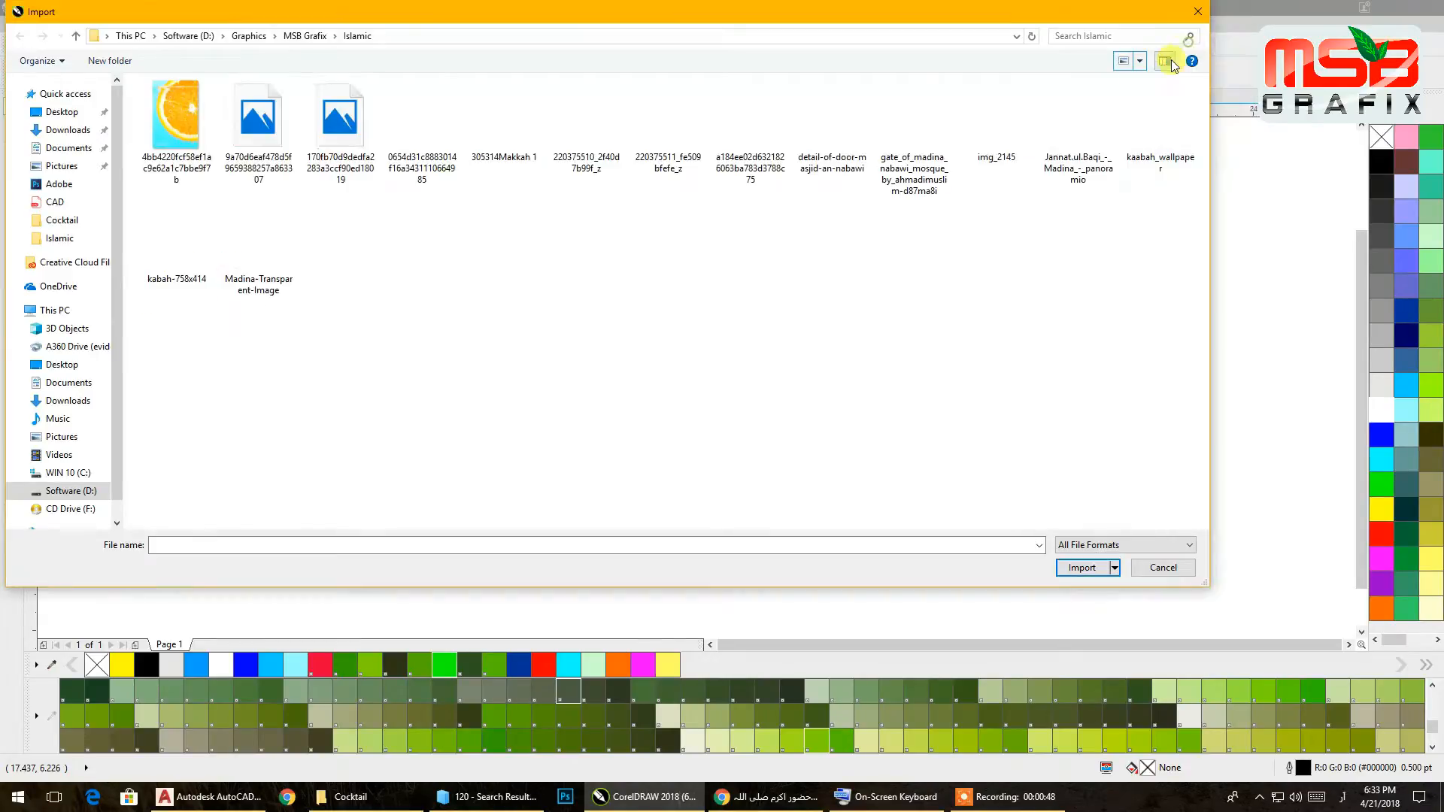
right_click(906, 242)
click(957, 251)
click(1084, 259)
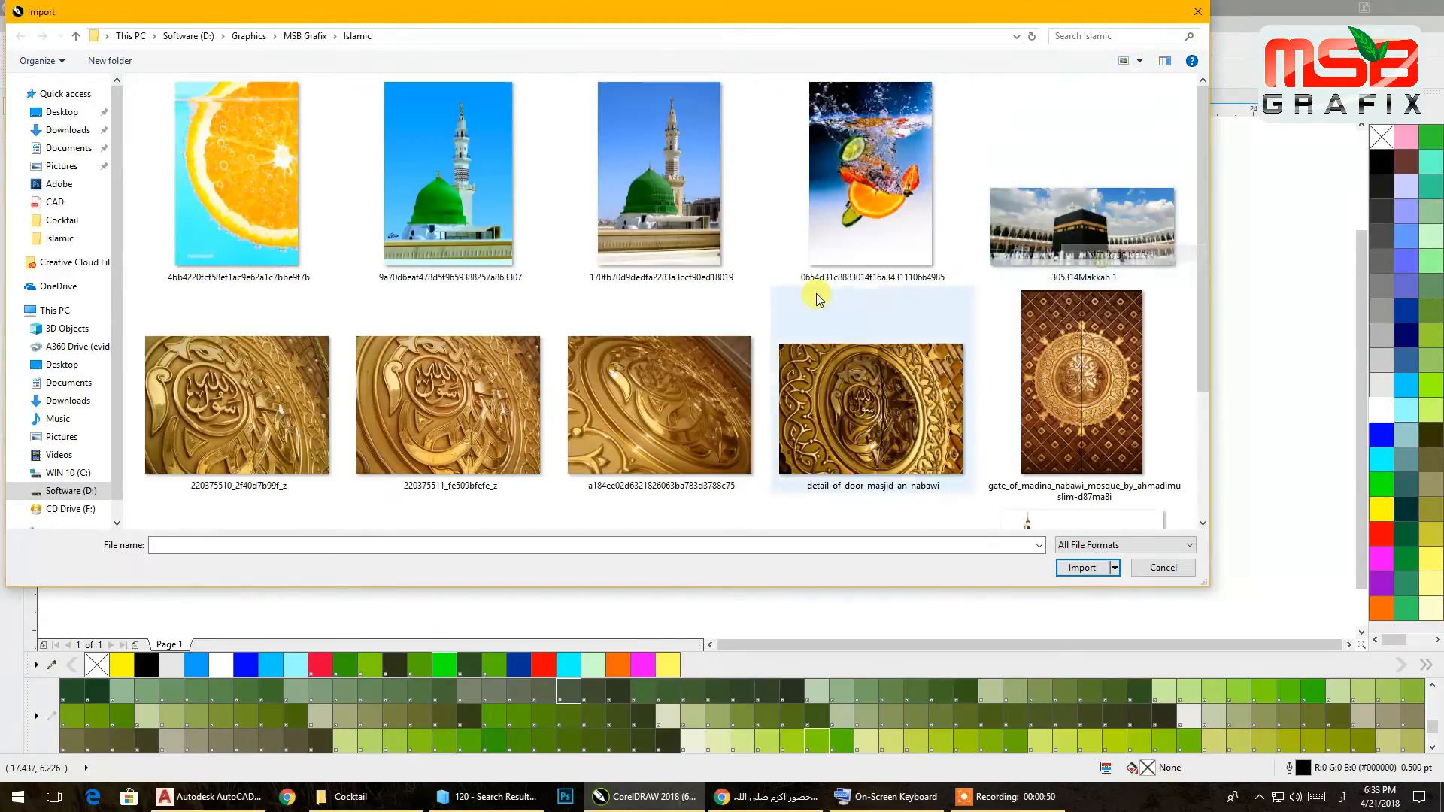
- Import 220375511_fe509bfefe_z at about 10.7 × 8 inches, large enough to cover all three cover panels
click(481, 397)
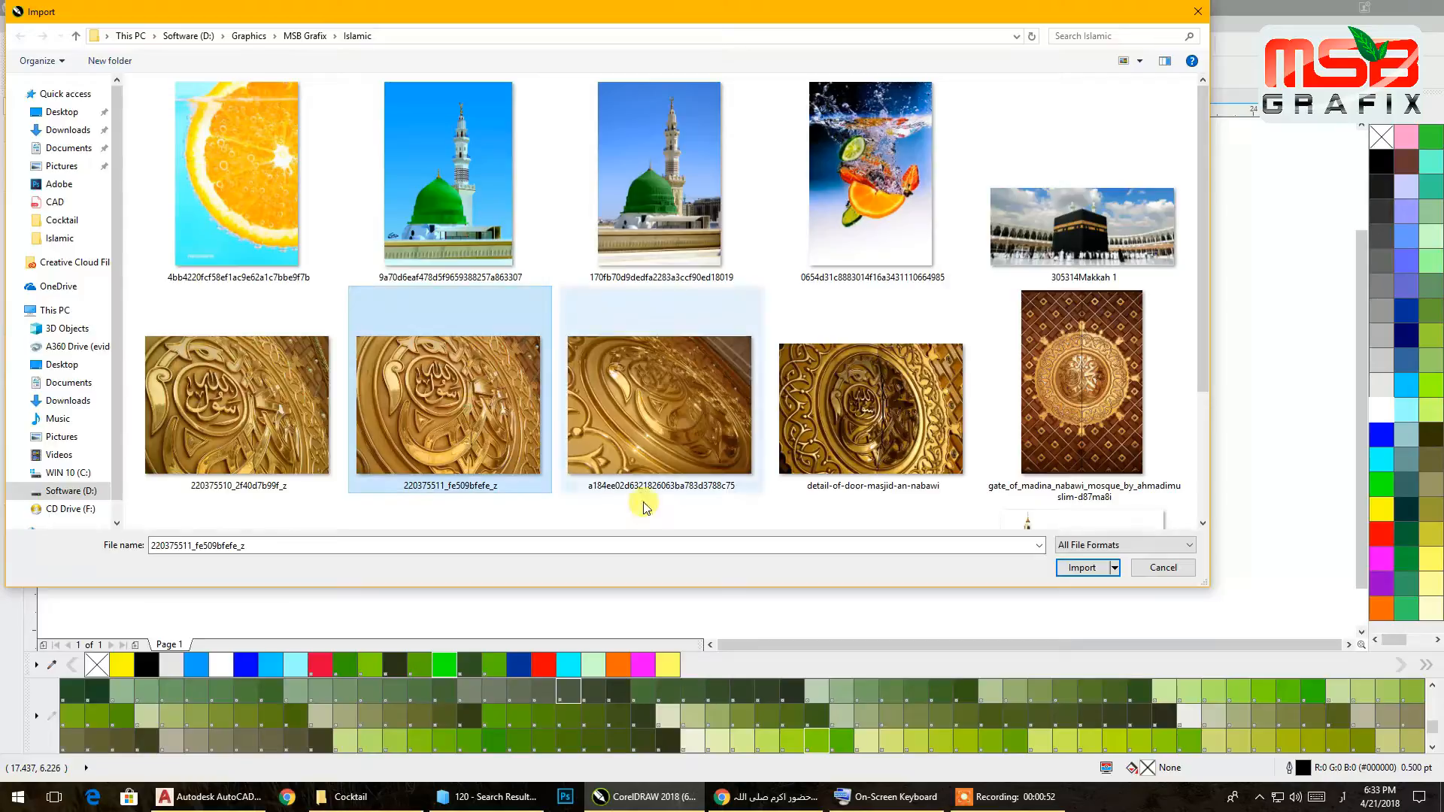
scroll(858, 462, down, 2)
click(1082, 568)
drag(917, 511, 850, 473)
- Move the golden calligraphy image off the page and PowerClip it inside the group of three rectangles
drag(543, 348, 1116, 357)
right_click(1117, 356)
click(1126, 355)
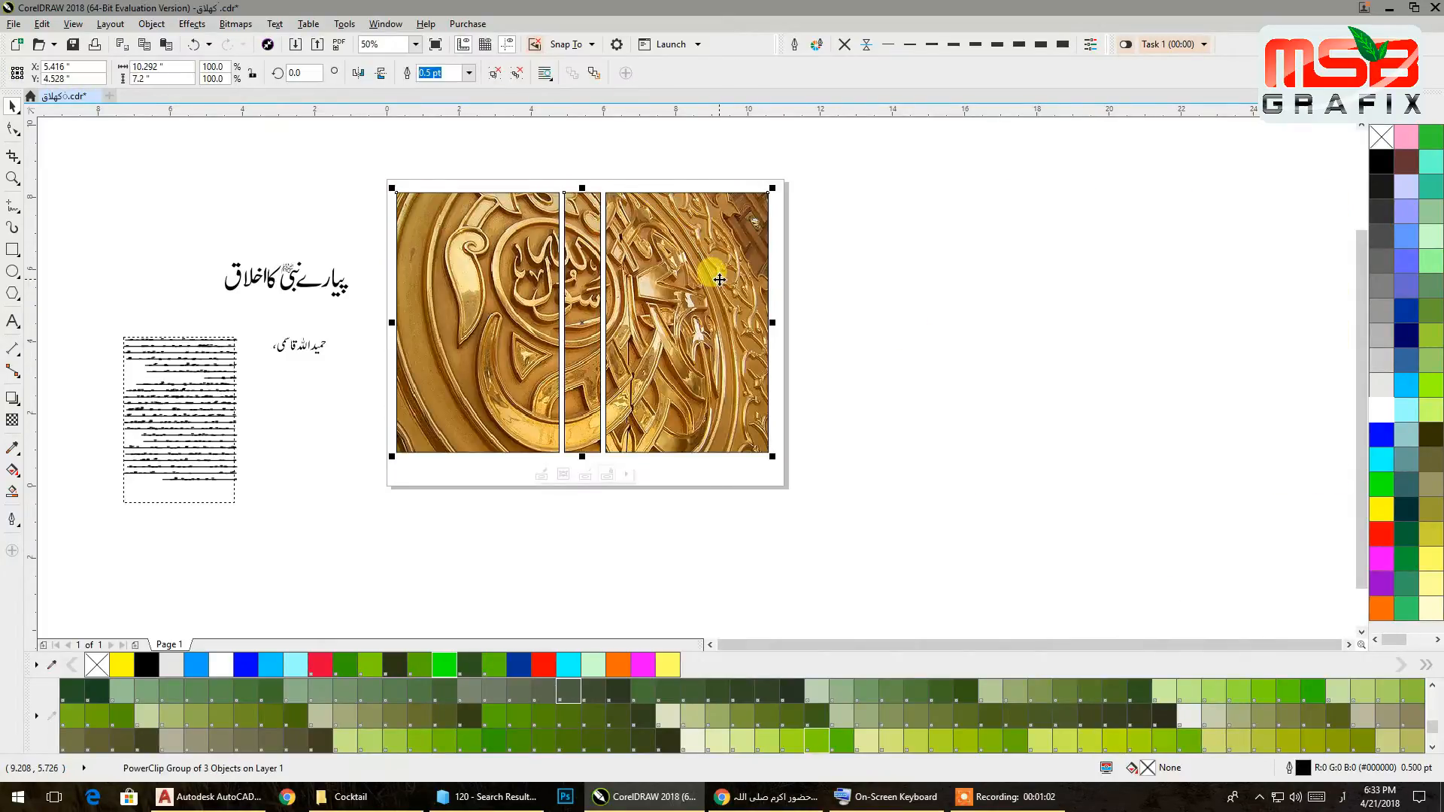
- Edit the PowerClip contents and apply a vertical linear transparency to the golden image so it fades out toward the top
ctrl+click(706, 273)
click(688, 271)
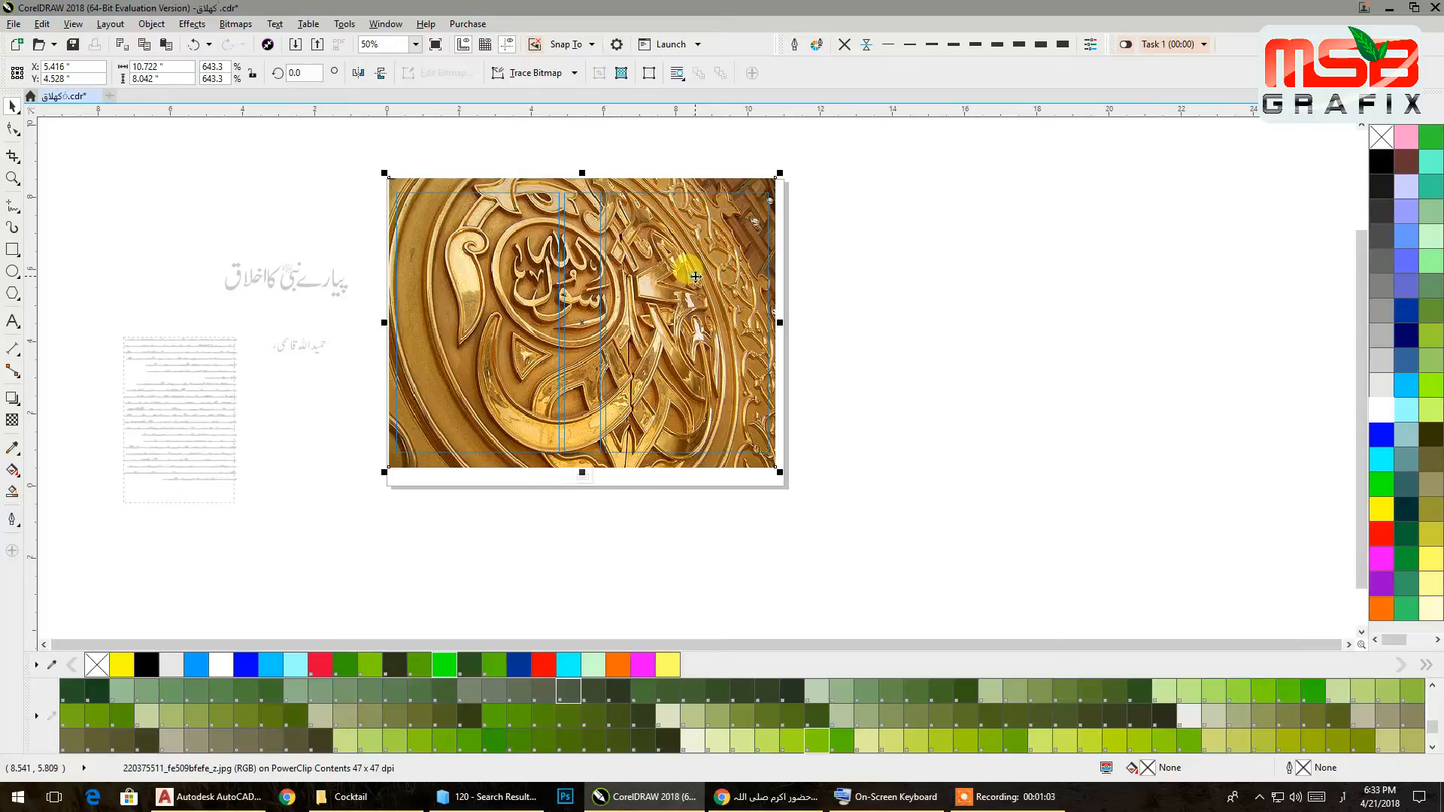
click(11, 421)
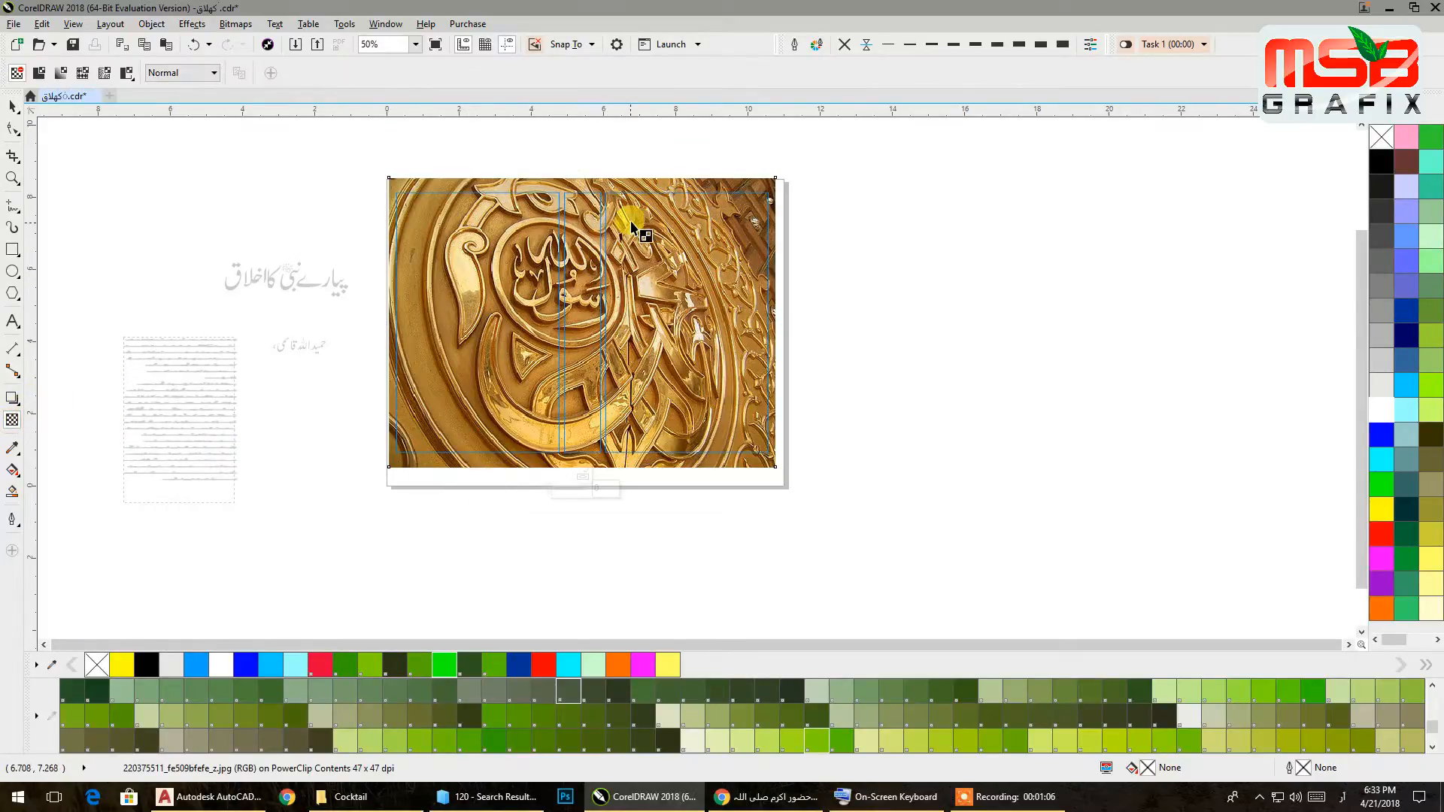
drag(512, 474, 535, 127)
drag(513, 474, 512, 425)
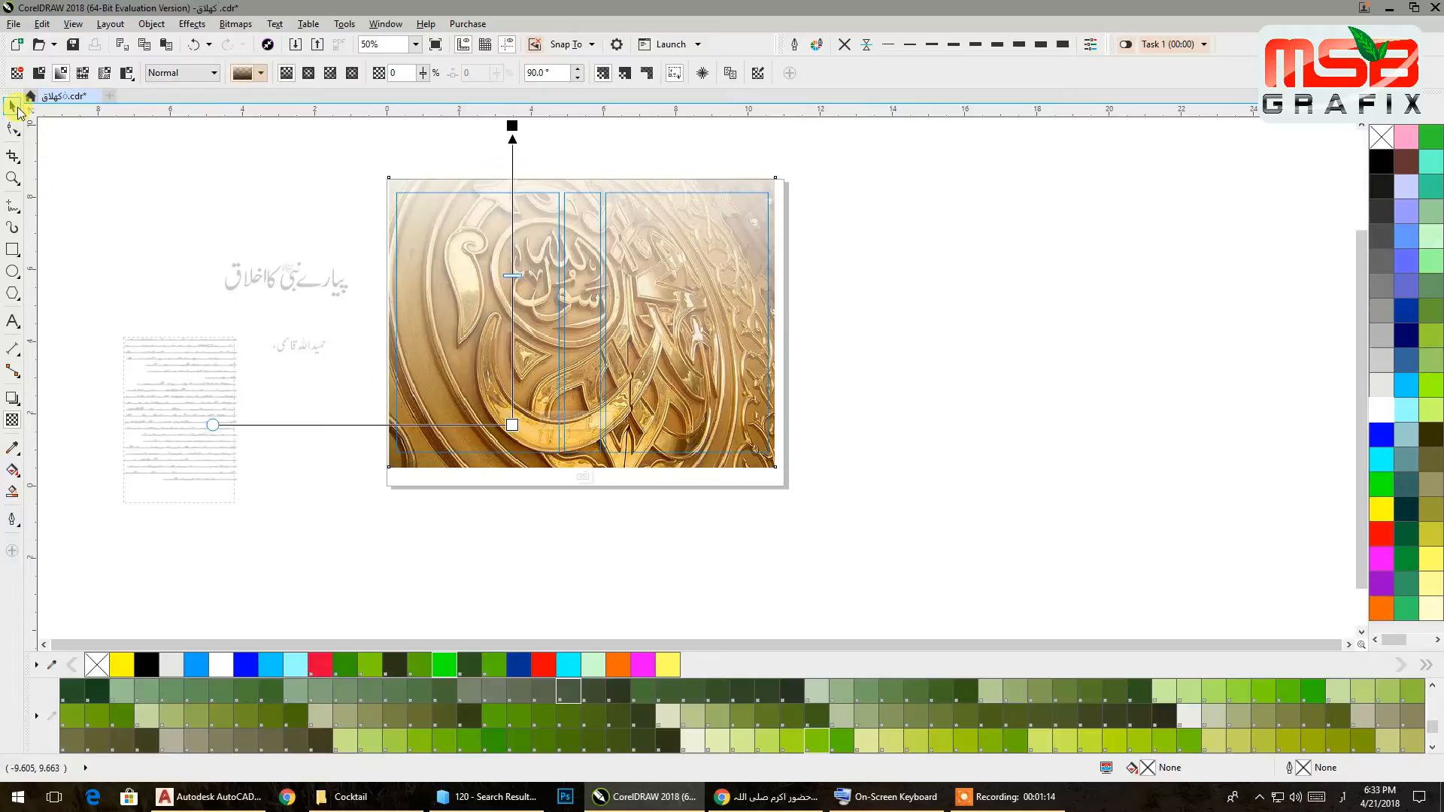
click(18, 111)
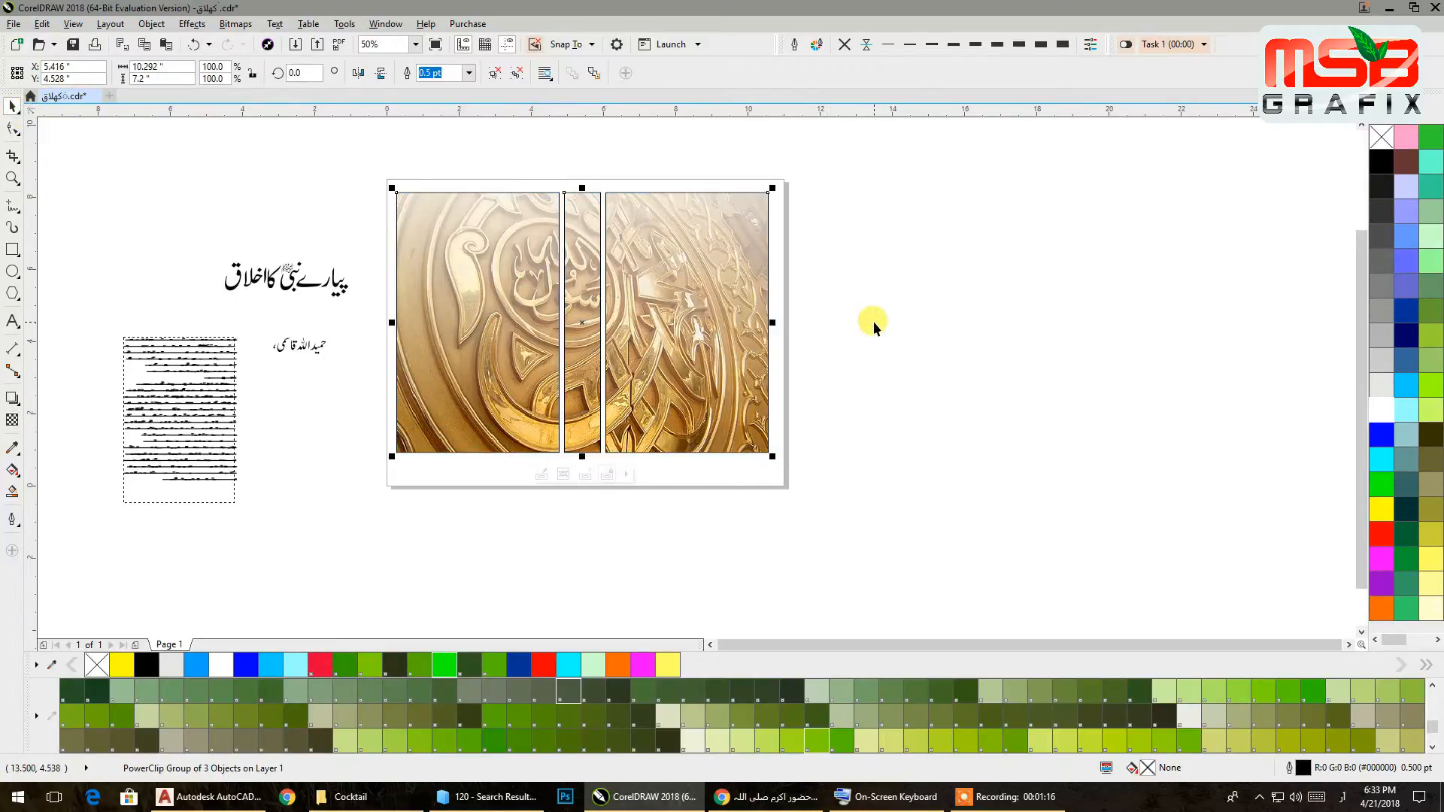
- Remove the panels' outline and import Madina-Transparent-Image.png at about 3.9 × 4.4 inches onto the lower part of the left panel
right_click(881, 184)
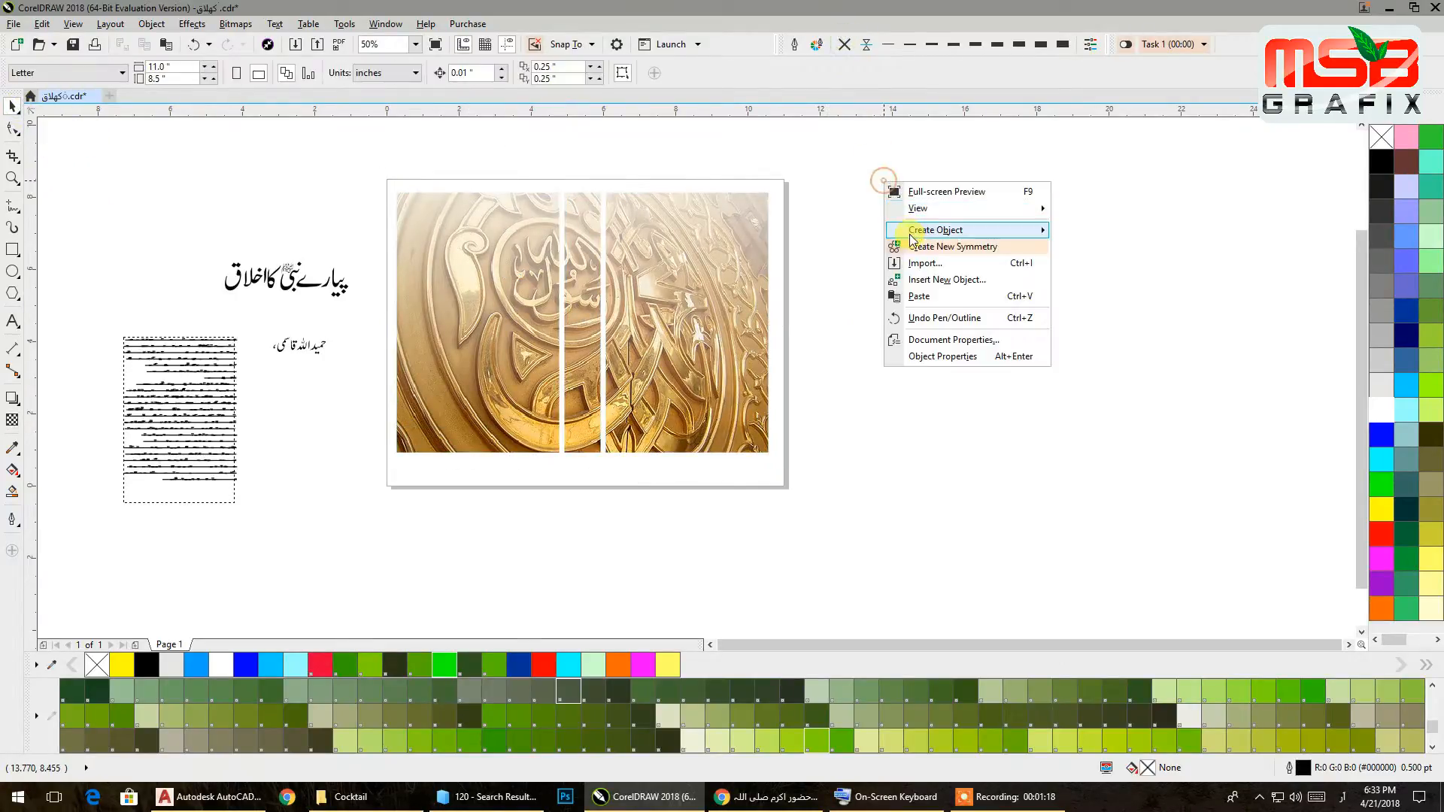
click(914, 263)
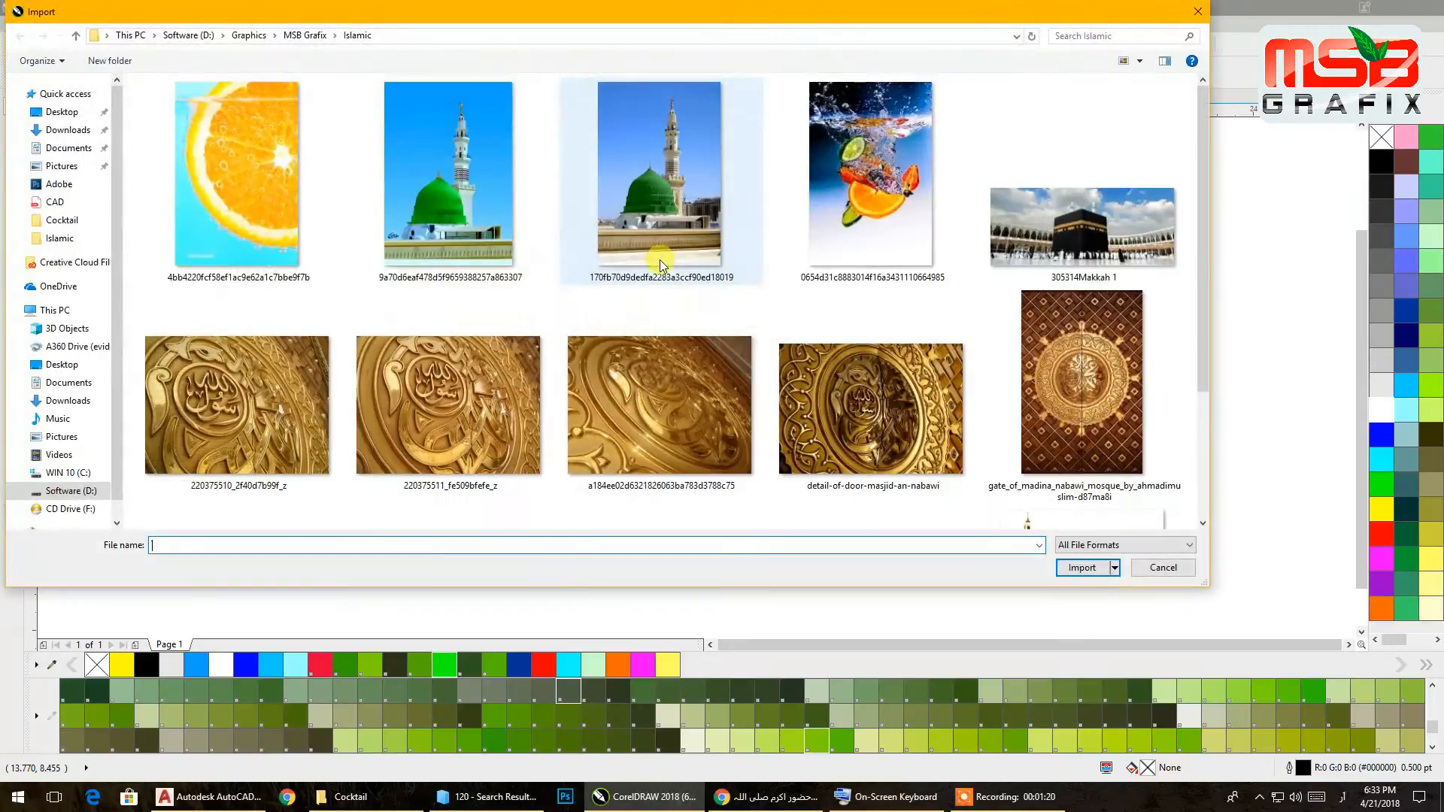
scroll(828, 241, down, 2)
click(1064, 410)
click(1061, 568)
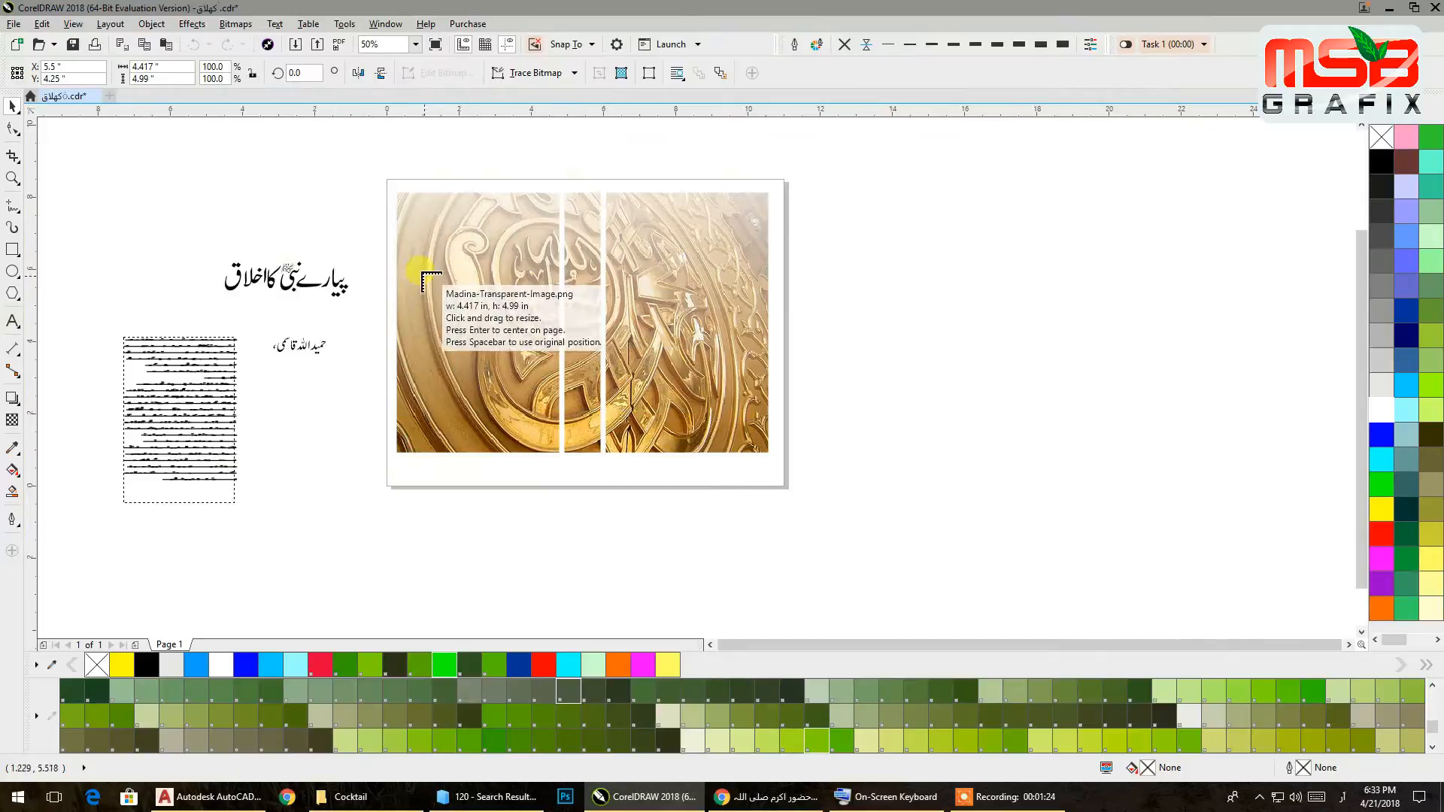
drag(401, 256, 548, 420)
drag(473, 341, 472, 366)
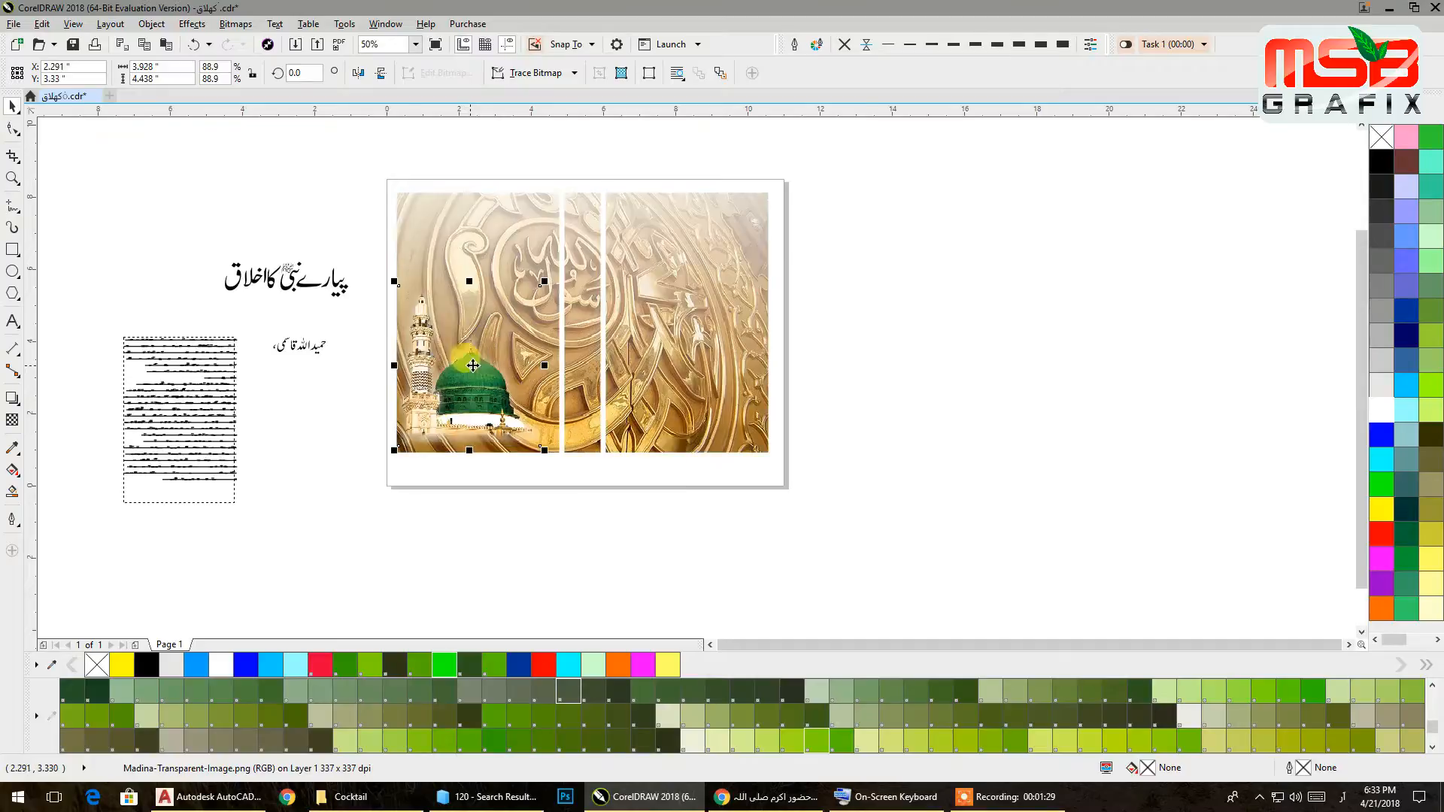
click(543, 286)
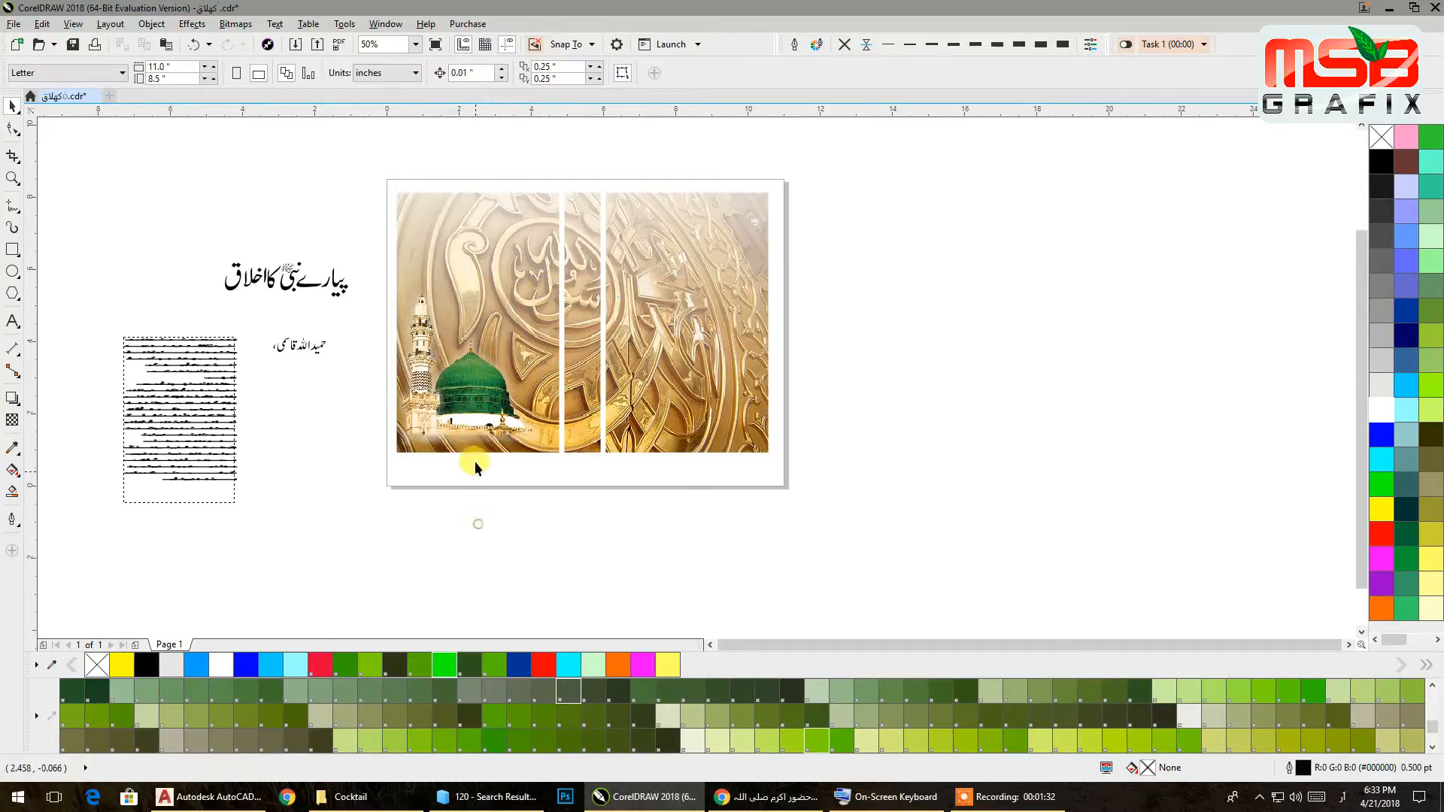
- Enlarge the mosque image to about 4.6 × 5.2 inches and reposition it
click(465, 406)
scroll(482, 418, up, 2)
drag(608, 479, 639, 514)
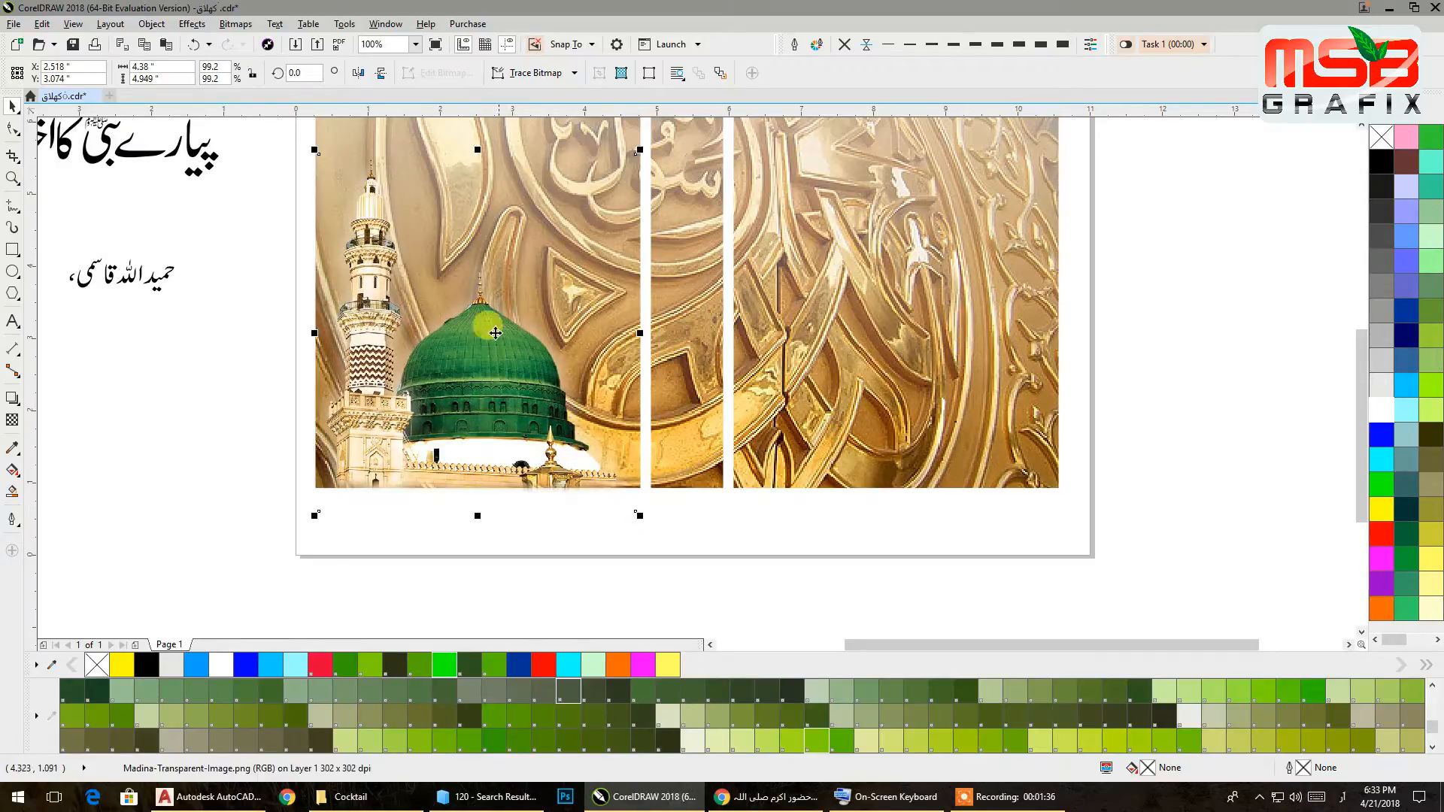
drag(488, 324, 542, 447)
drag(368, 273, 356, 254)
- PowerClip the mosque image inside the group of cover panels
right_click(421, 311)
click(451, 316)
click(504, 191)
- Edit the PowerClip contents to raise and slightly enlarge the mosque image in the left panel, and finish editing
ctrl+click(497, 303)
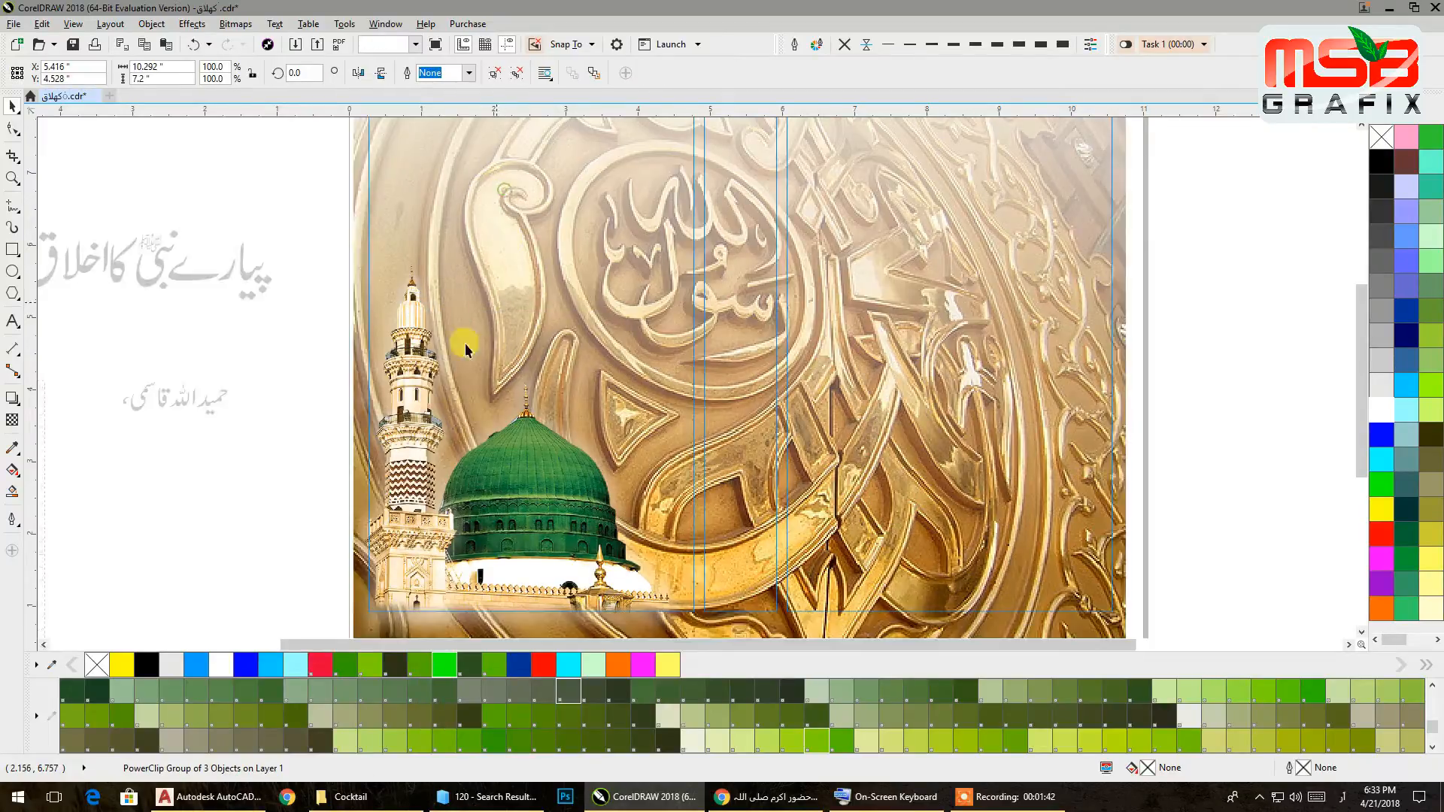
click(419, 358)
drag(519, 499, 517, 458)
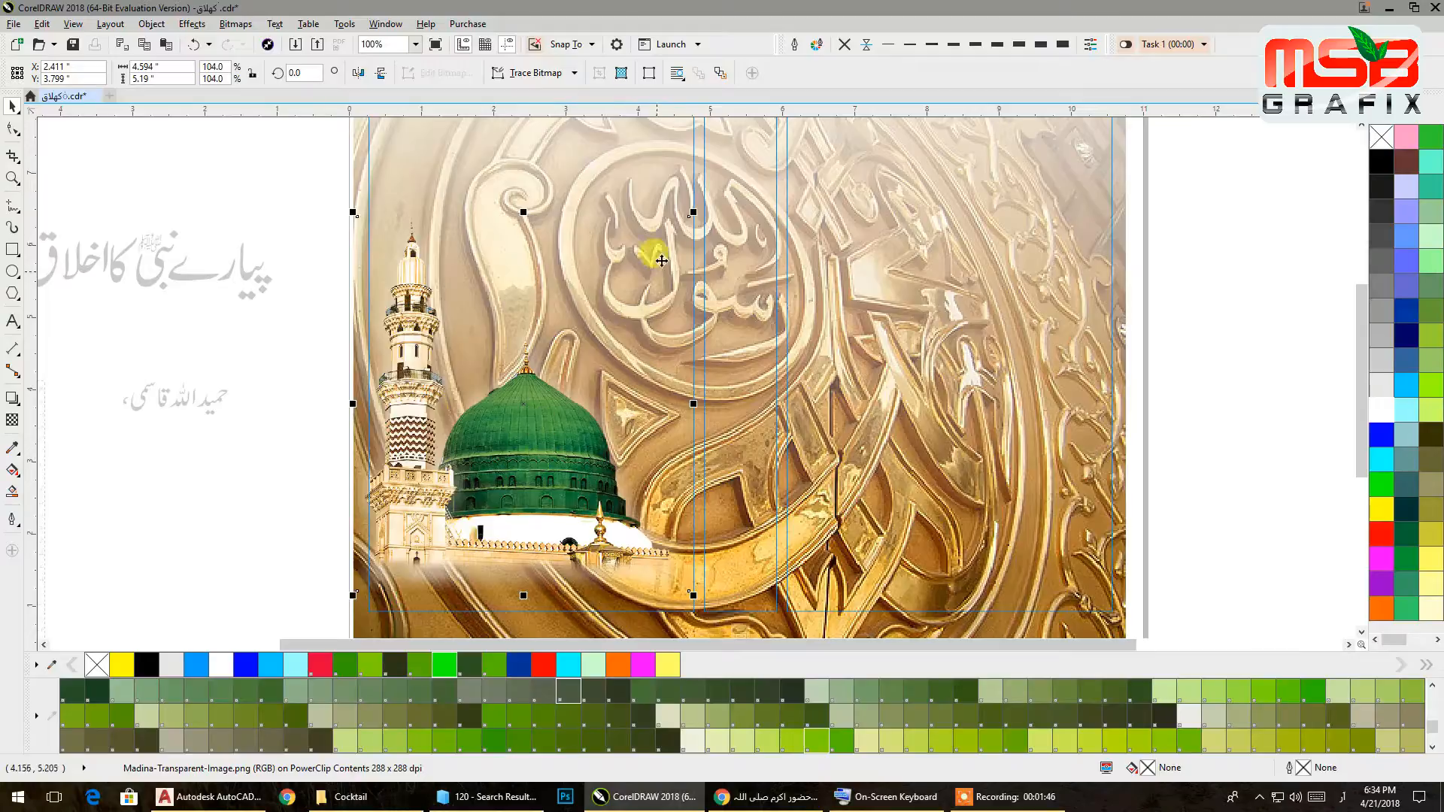
drag(698, 219, 708, 206)
click(303, 233)
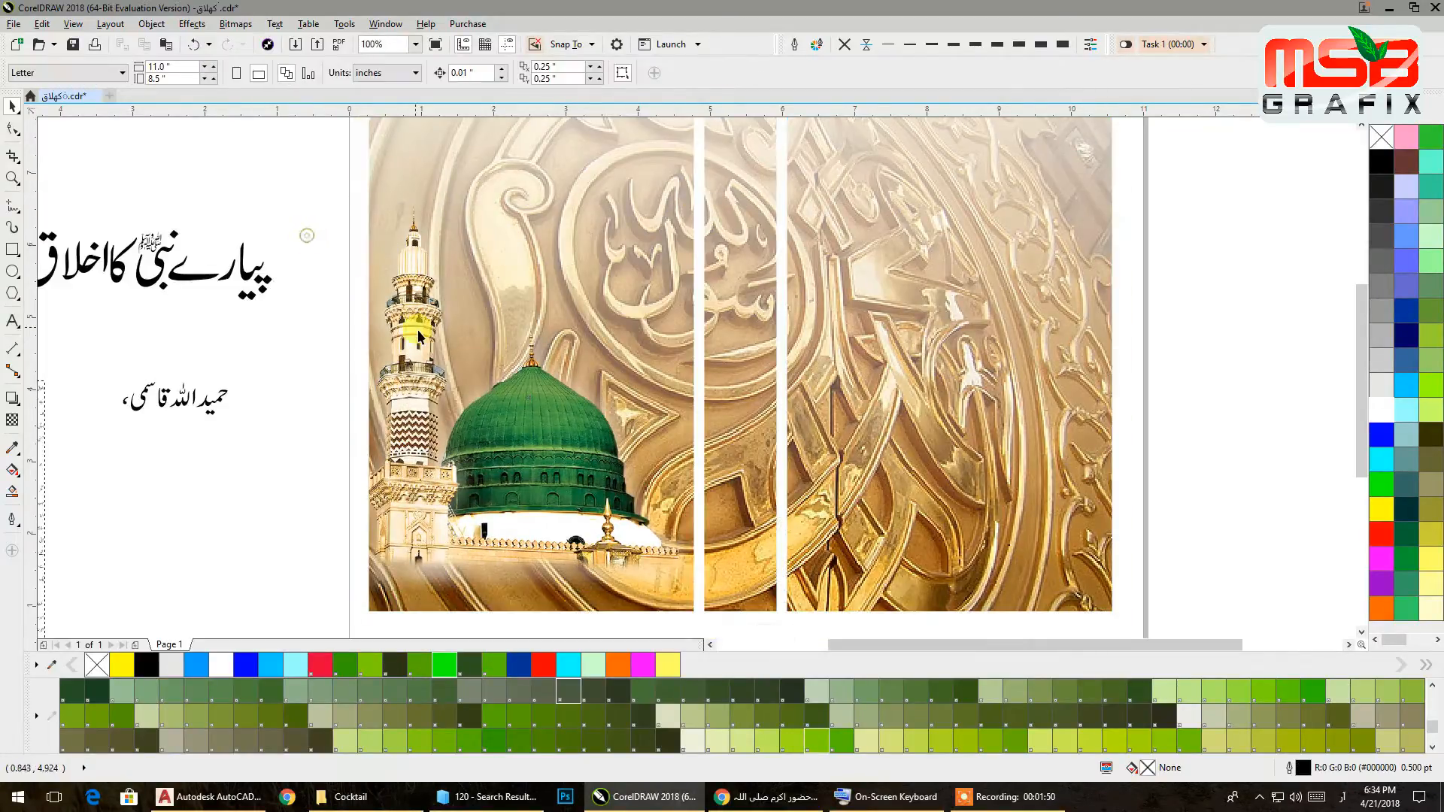
- Draw a rectangle about 13.2 × 1.25 inches across the bottom of all three panels and fill it with dark PANTONE 132-2-7 C
scroll(416, 329, down, 2)
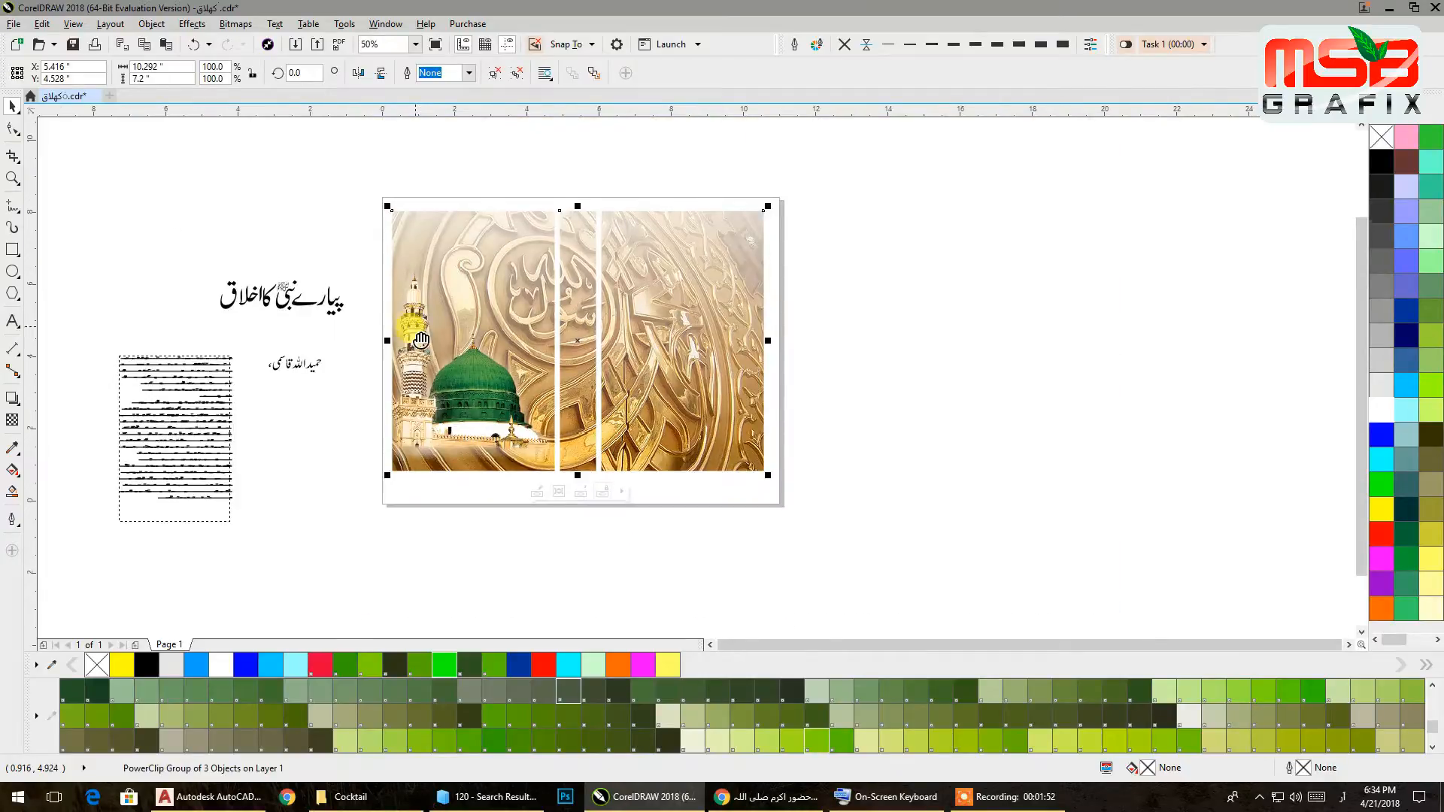
click(13, 253)
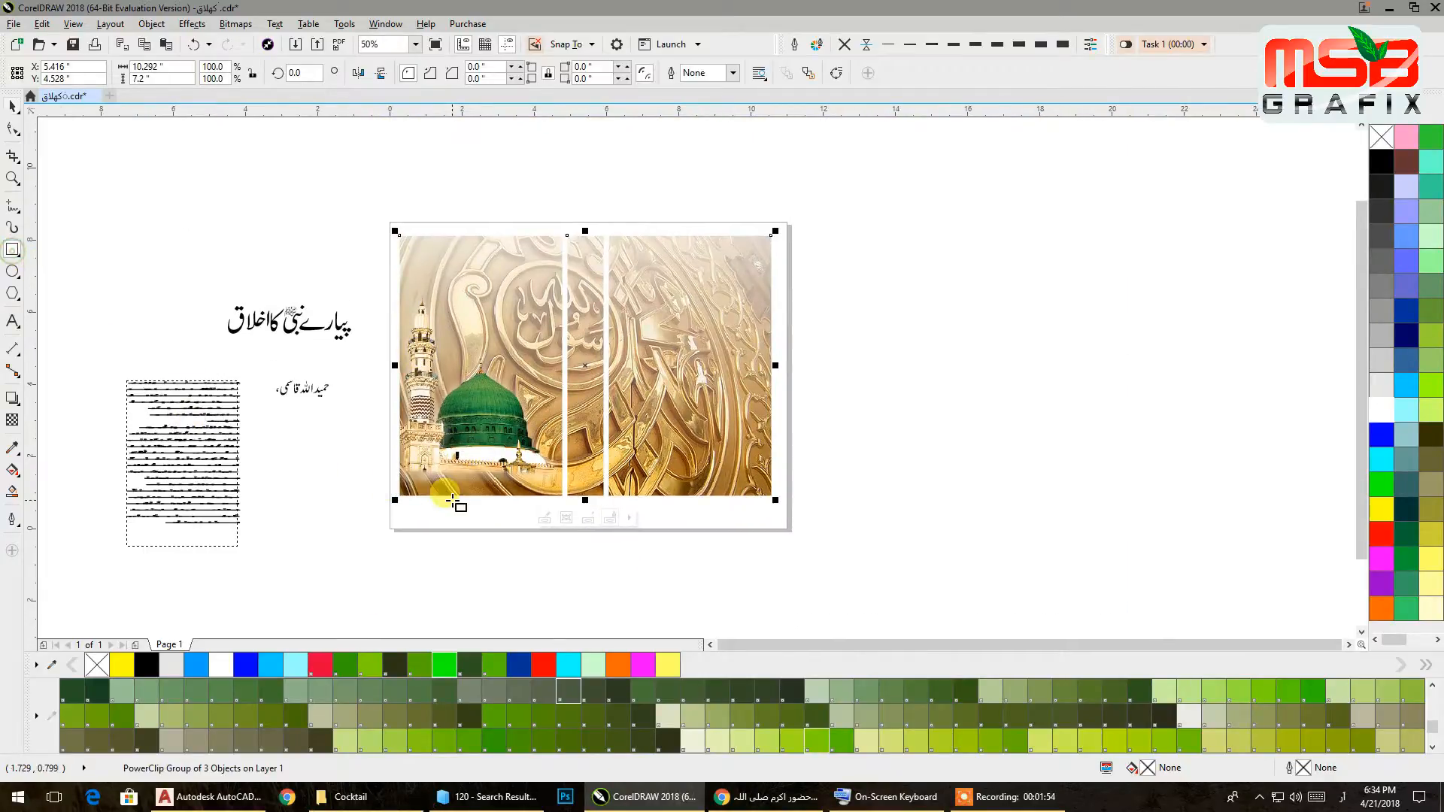
drag(366, 461, 844, 505)
click(14, 106)
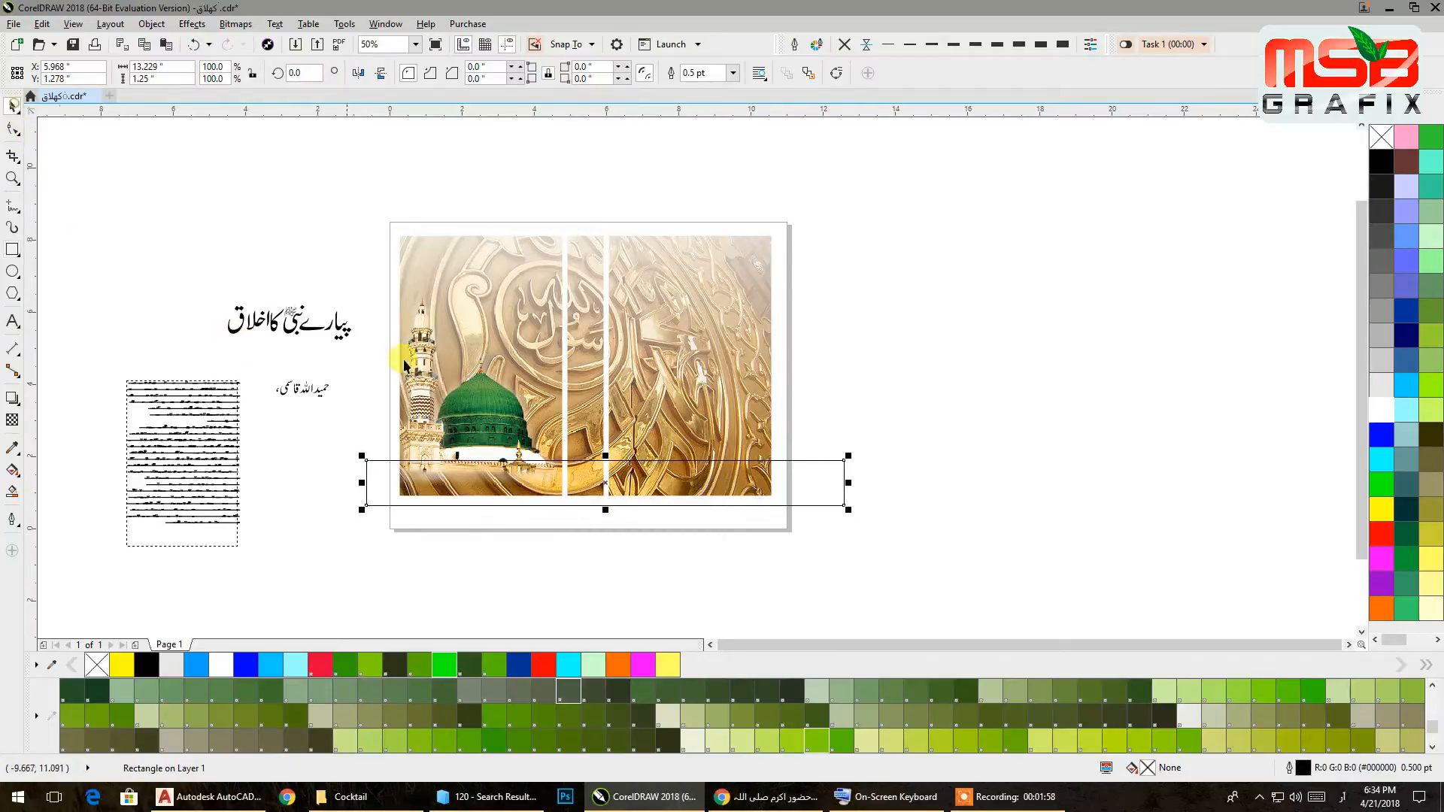
click(396, 666)
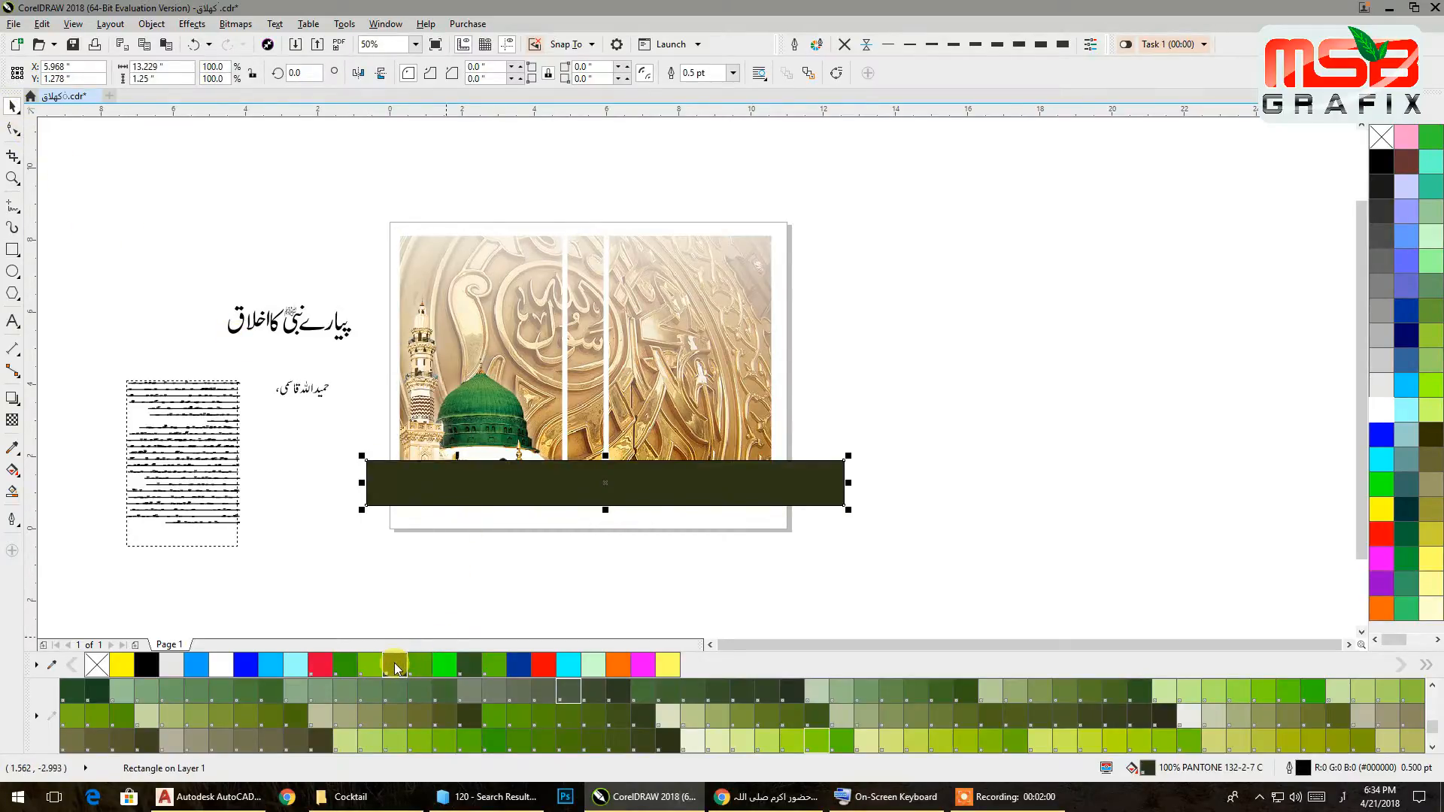
- Sample the green of the mosque dome with the color eyedropper and apply it as the bottom band's fill
click(12, 447)
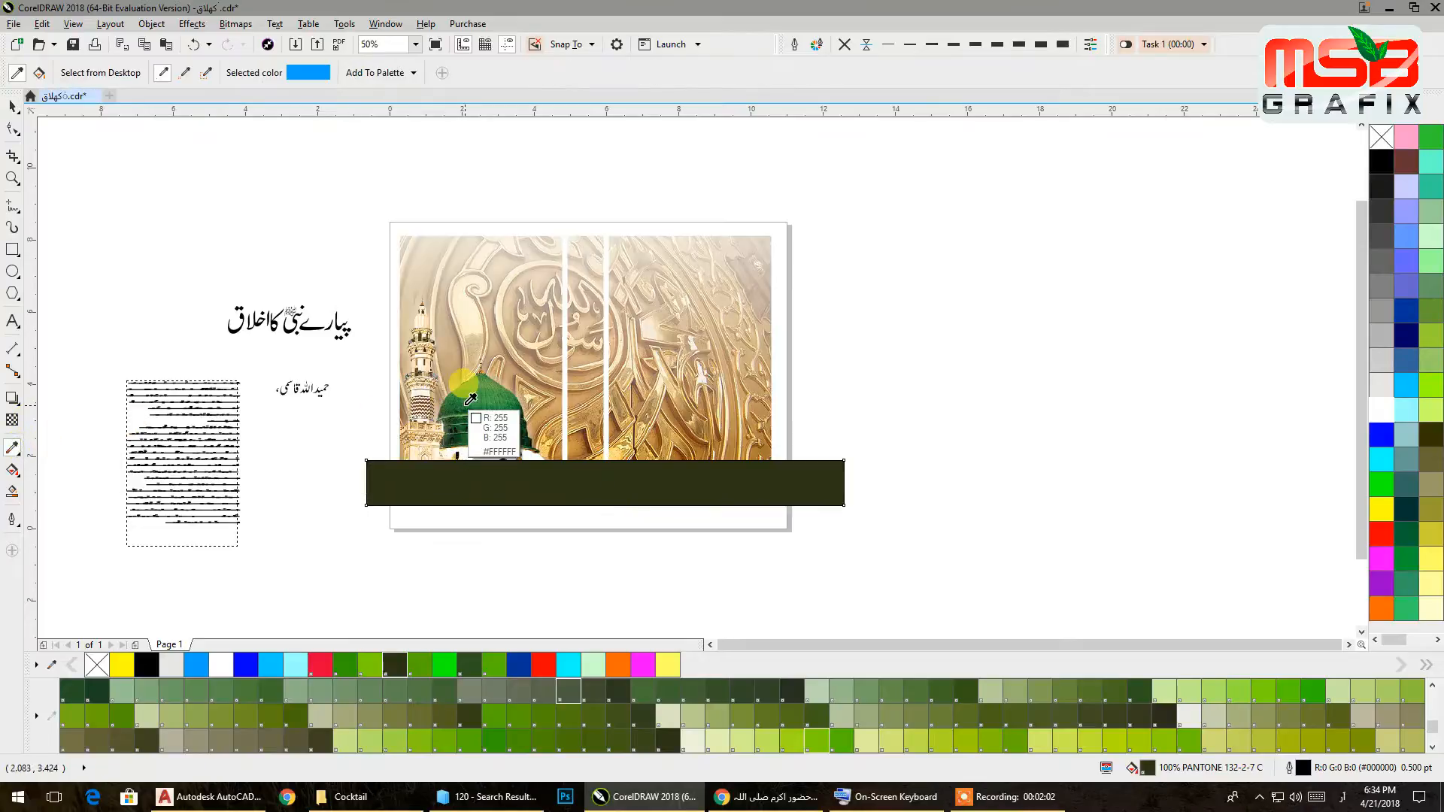
click(467, 399)
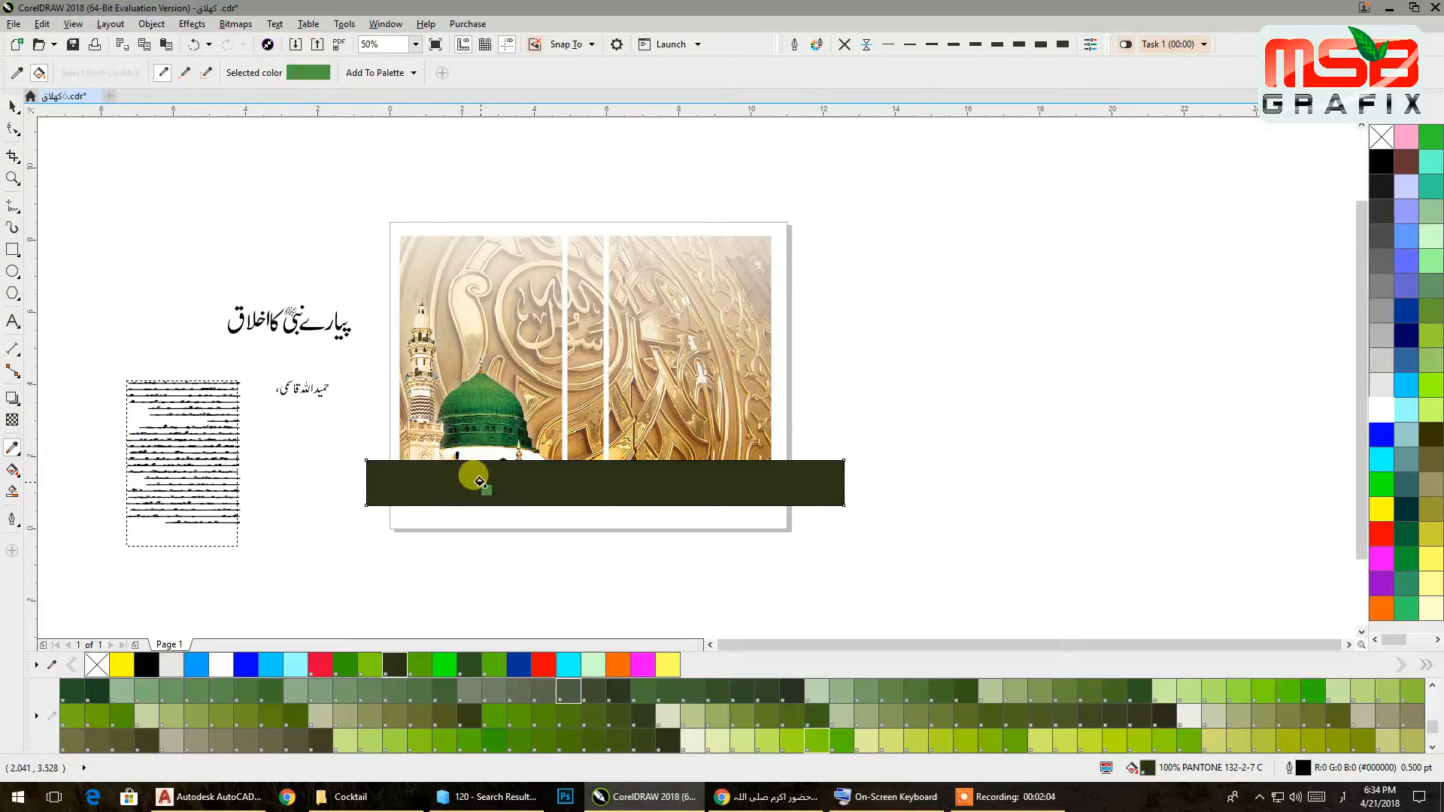
click(479, 482)
click(16, 106)
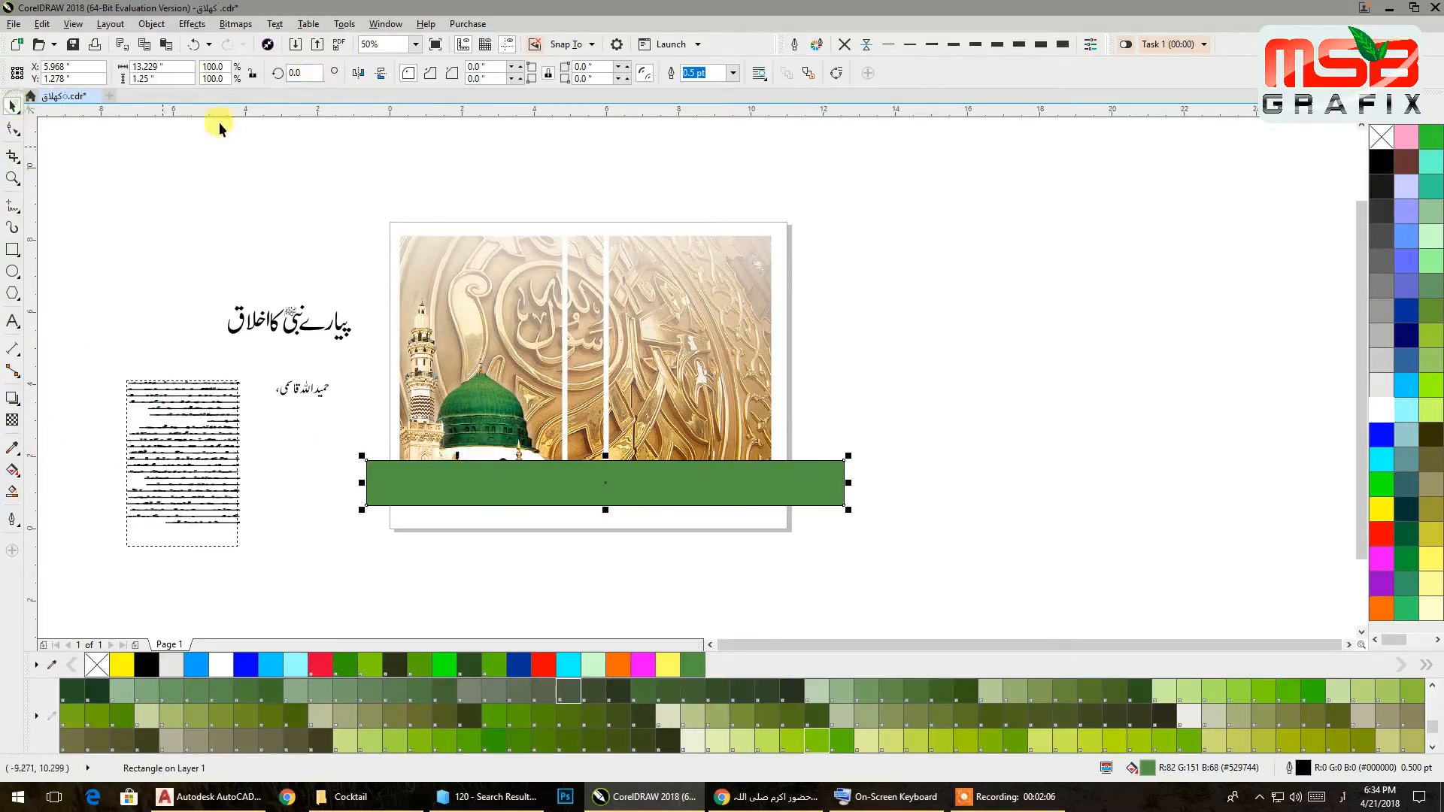
- Remove the green band's outline and shift the band down by about 0.14 inch
click(845, 44)
scroll(573, 490, up, 2)
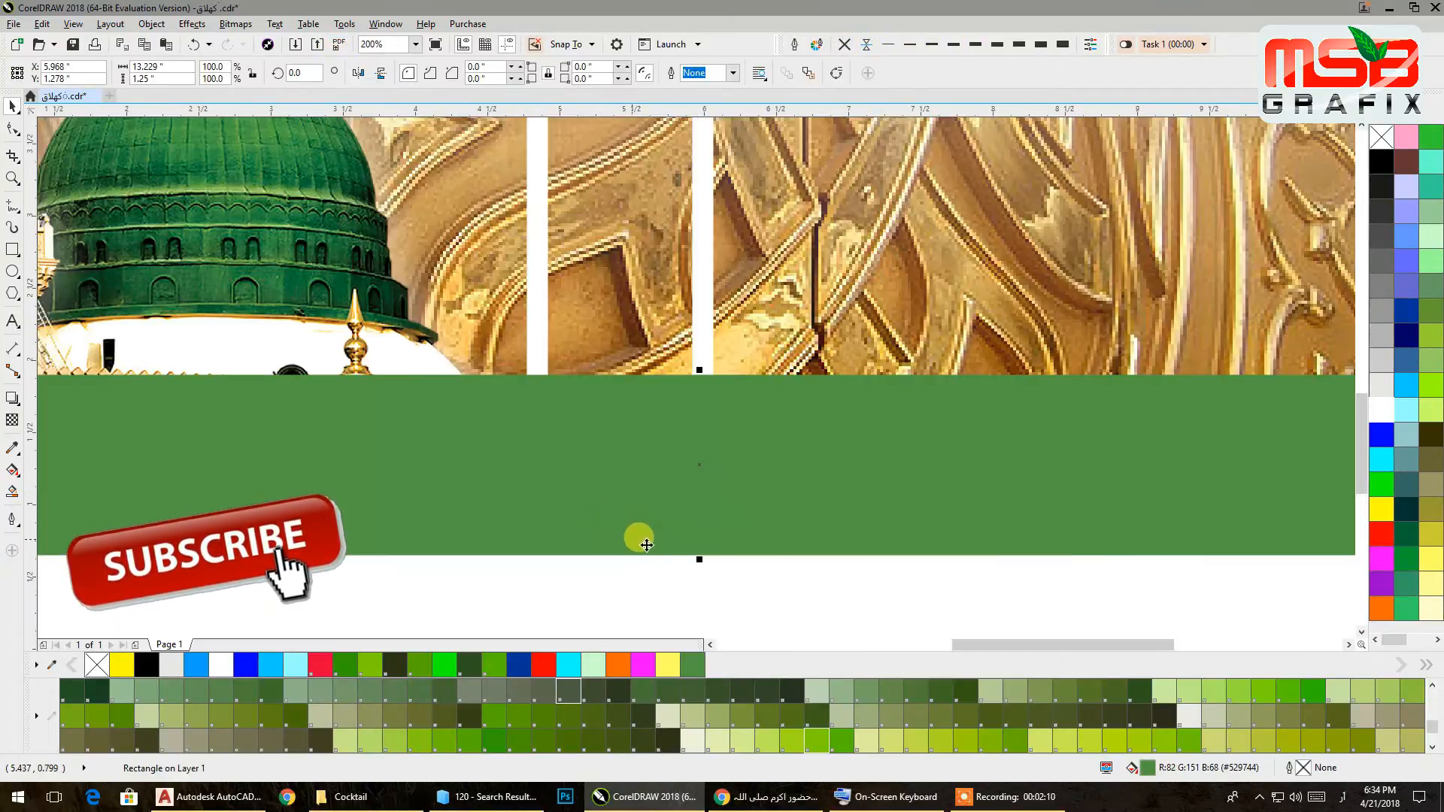
drag(700, 379, 702, 396)
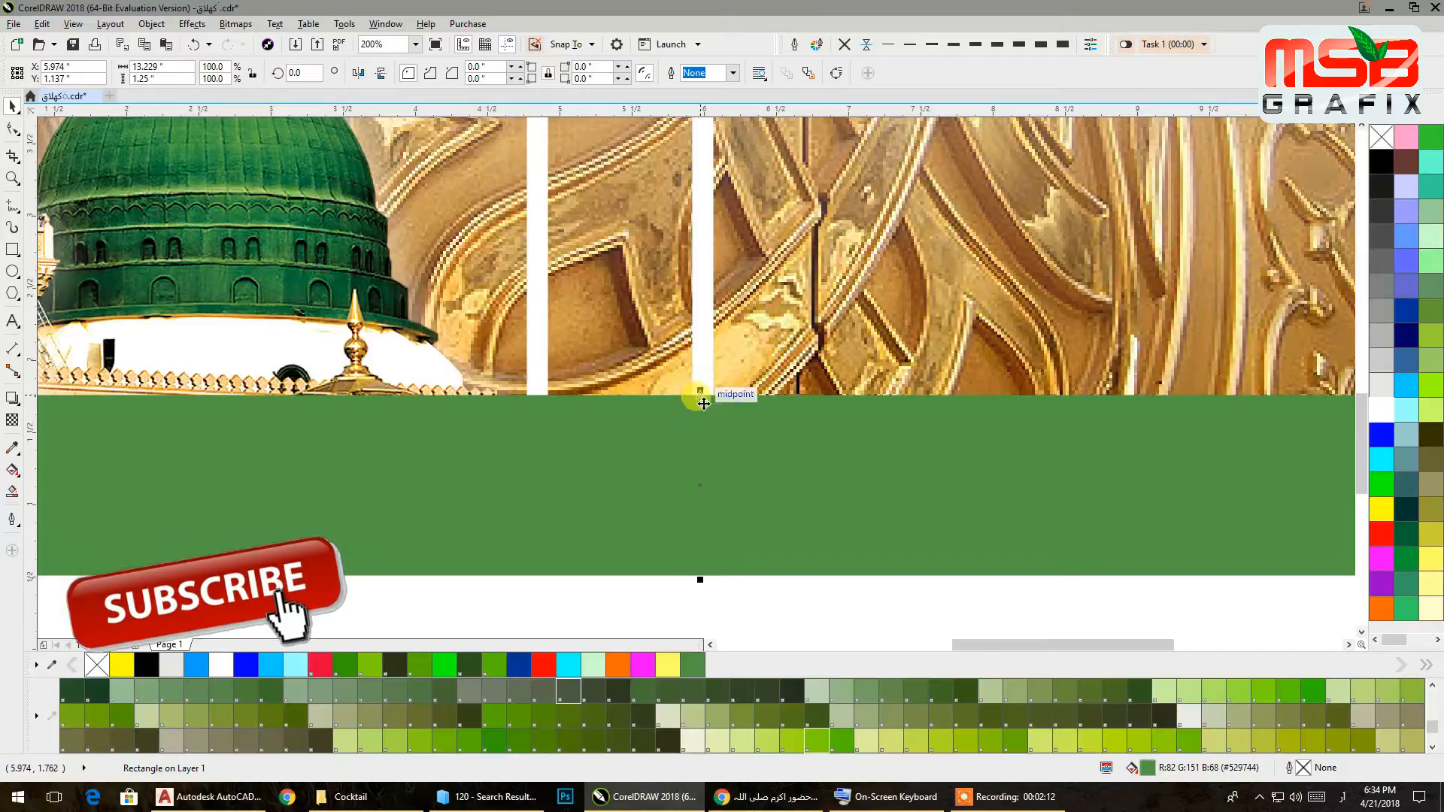
- PowerClip the green bottom band inside the three cover panels
right_click(702, 486)
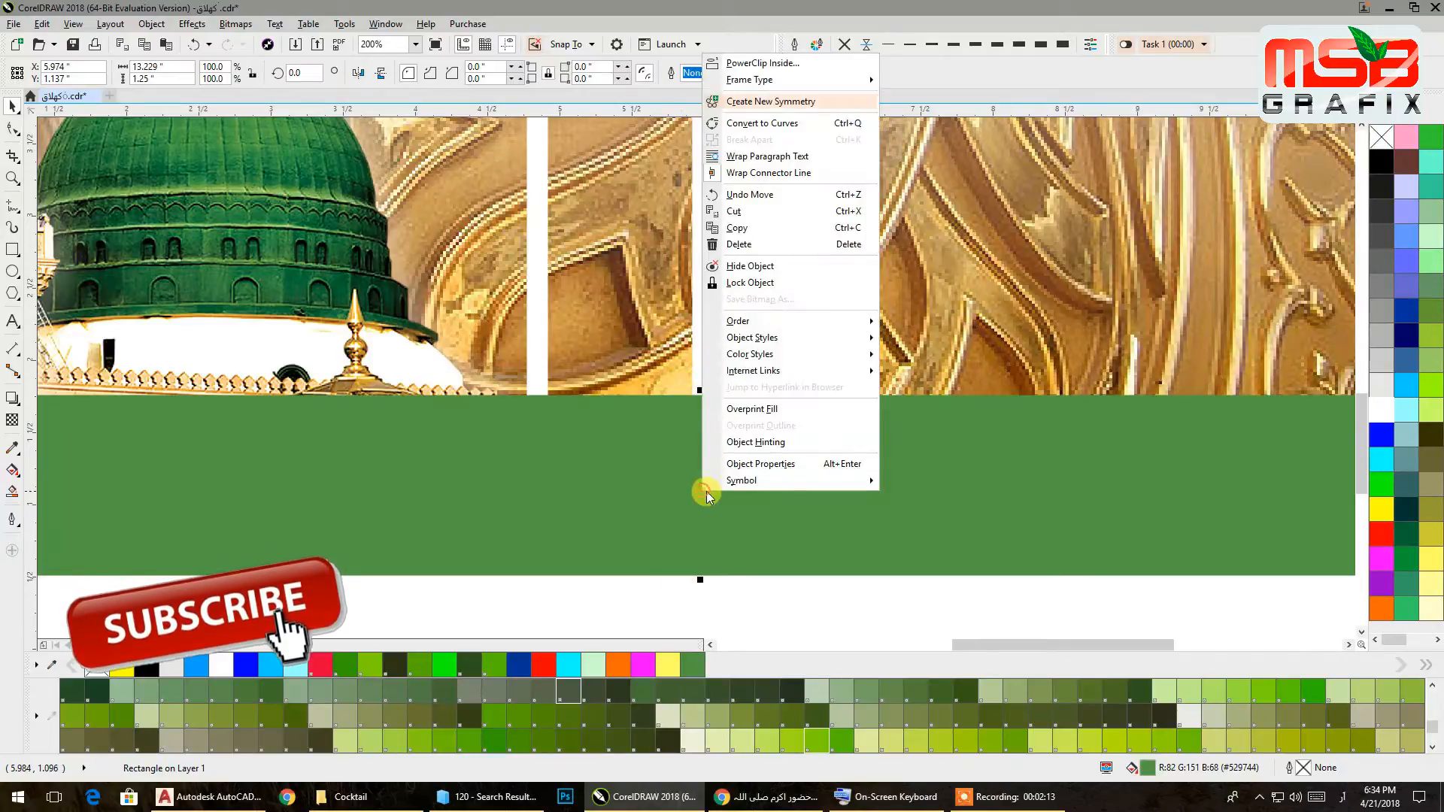
click(760, 63)
click(764, 151)
scroll(731, 292, down, 2)
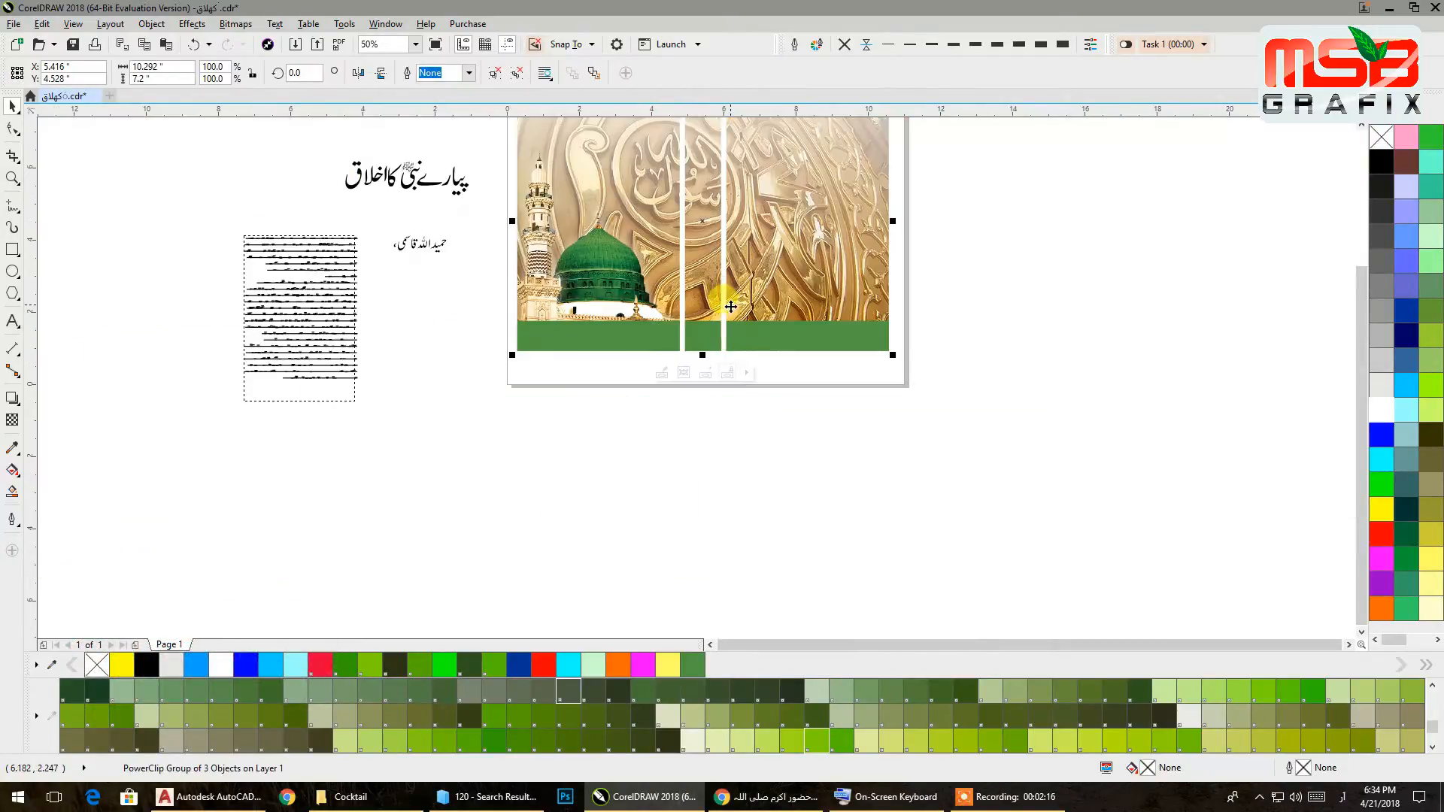
key(Escape)
- Fill the three-panel PowerClip group with the green R82 G151 B68 used for the bottom band
click(761, 410)
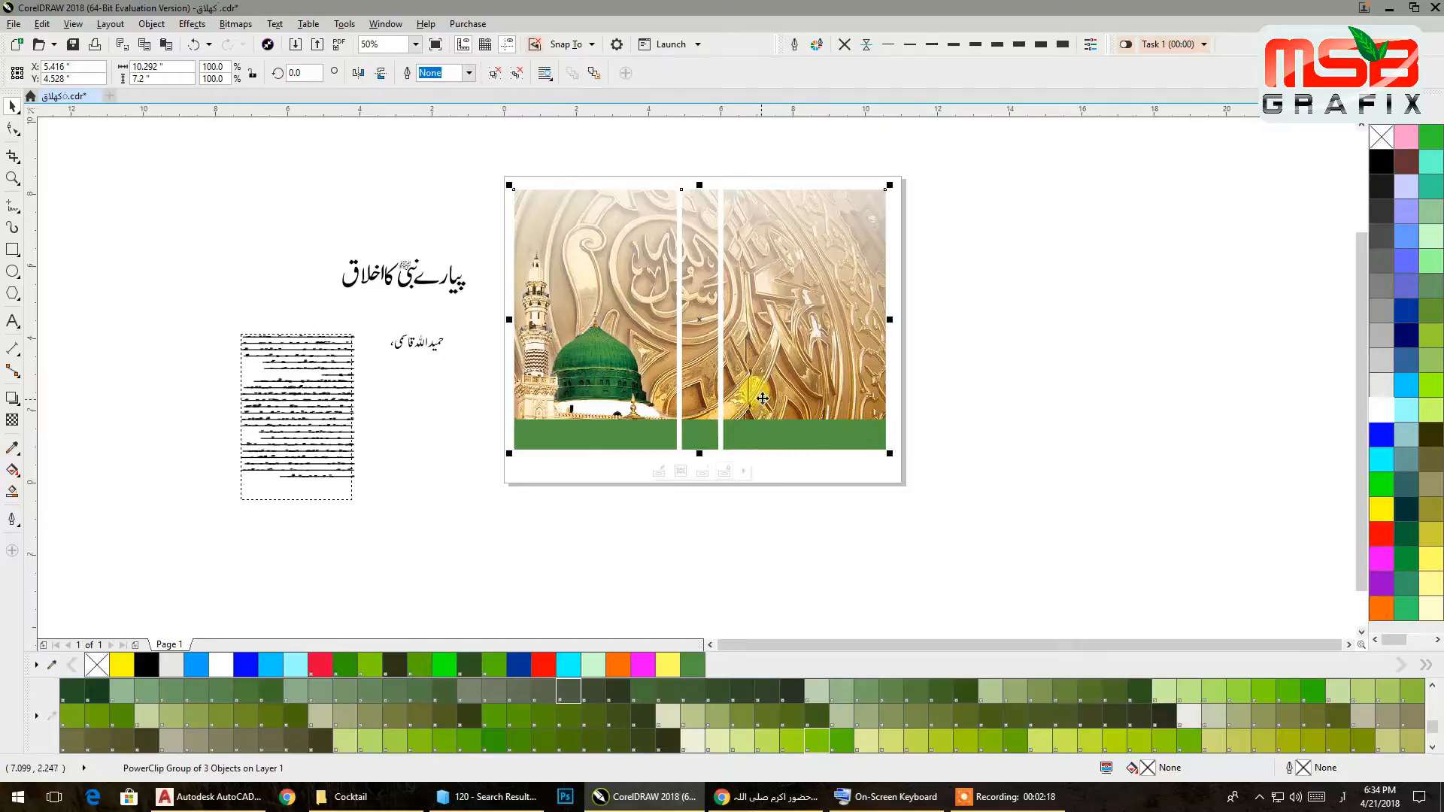
click(691, 660)
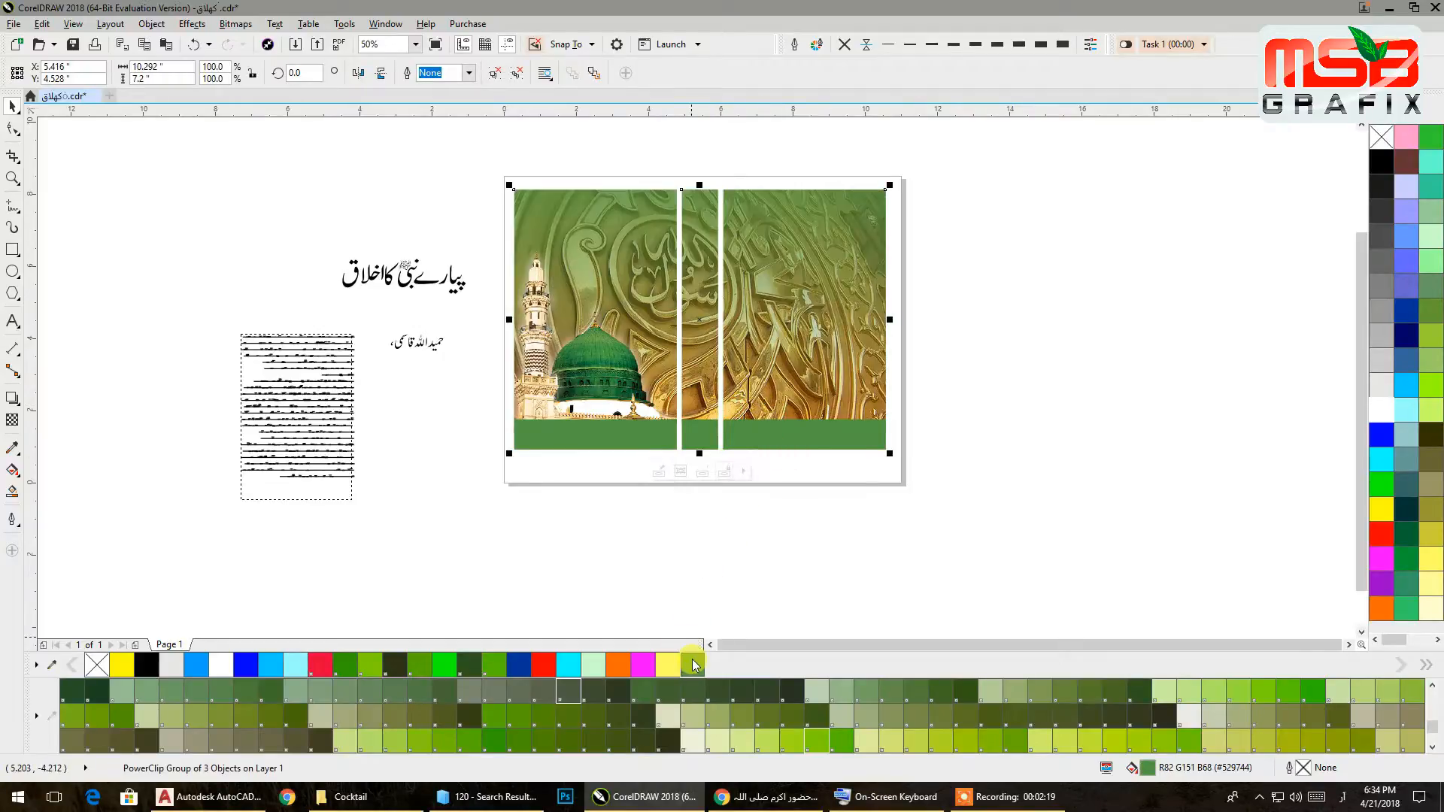
click(717, 557)
- Move the Urdu title and author name onto the upper part of the front cover panel, and delete the paragraph text beside the page
drag(404, 290, 596, 237)
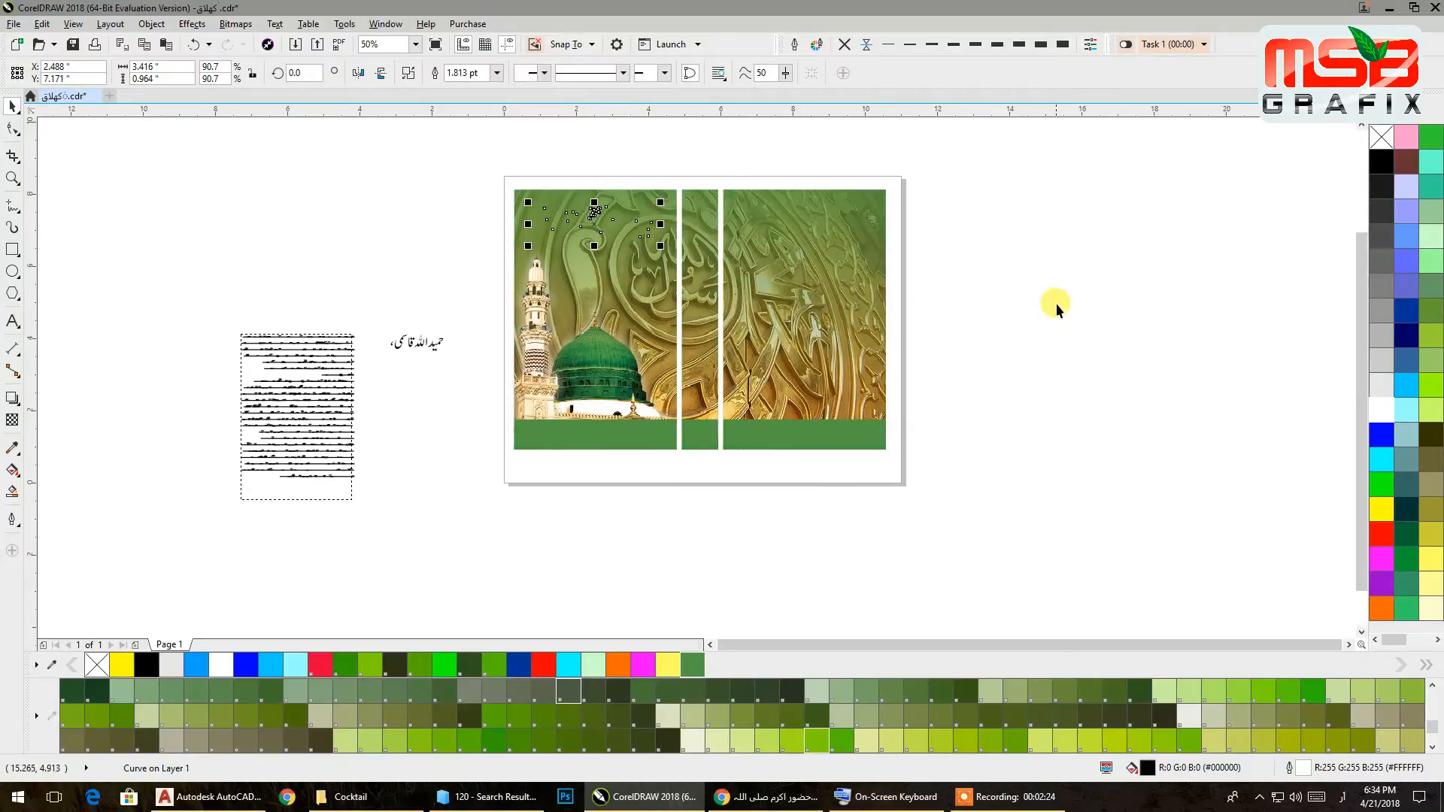
click(1059, 301)
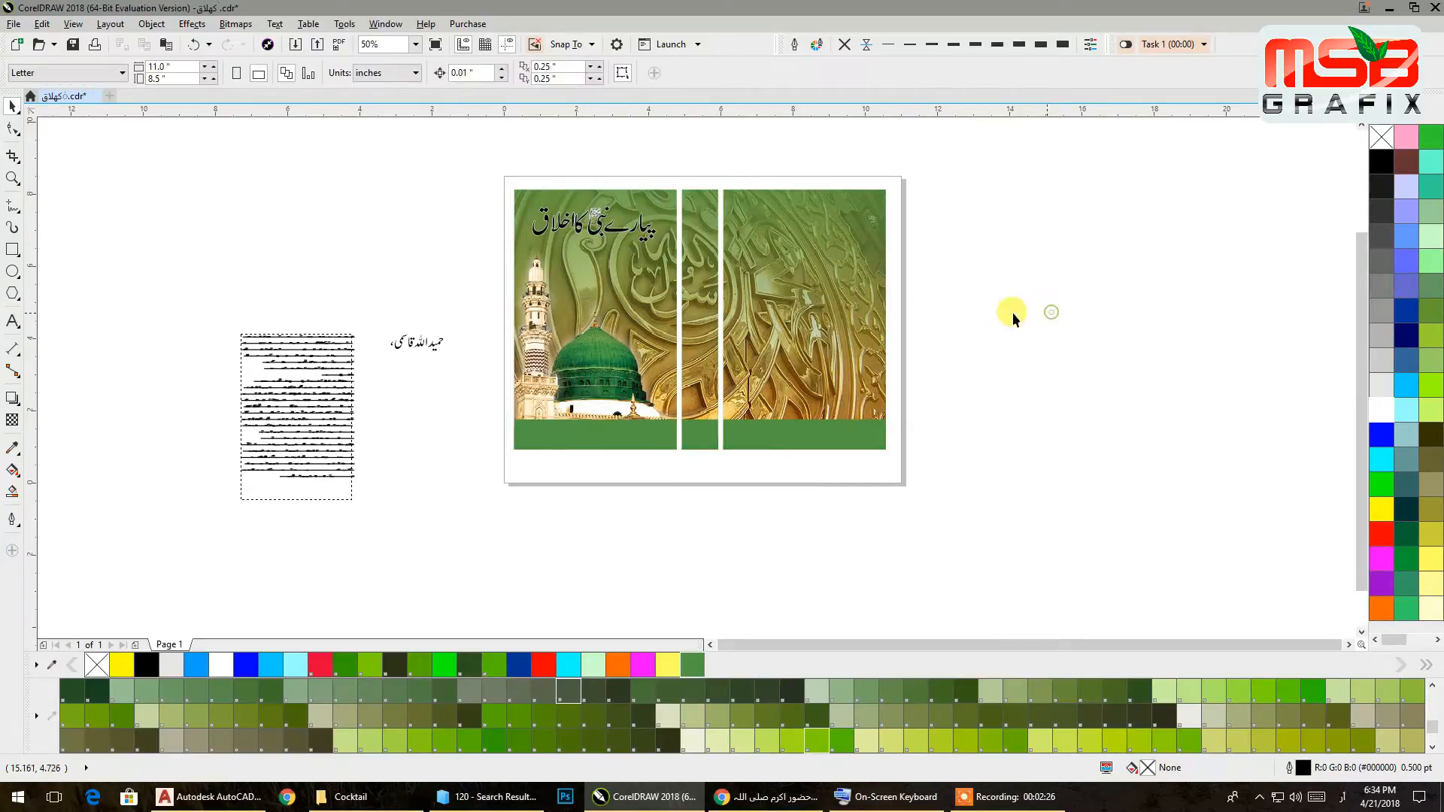
drag(425, 346, 593, 259)
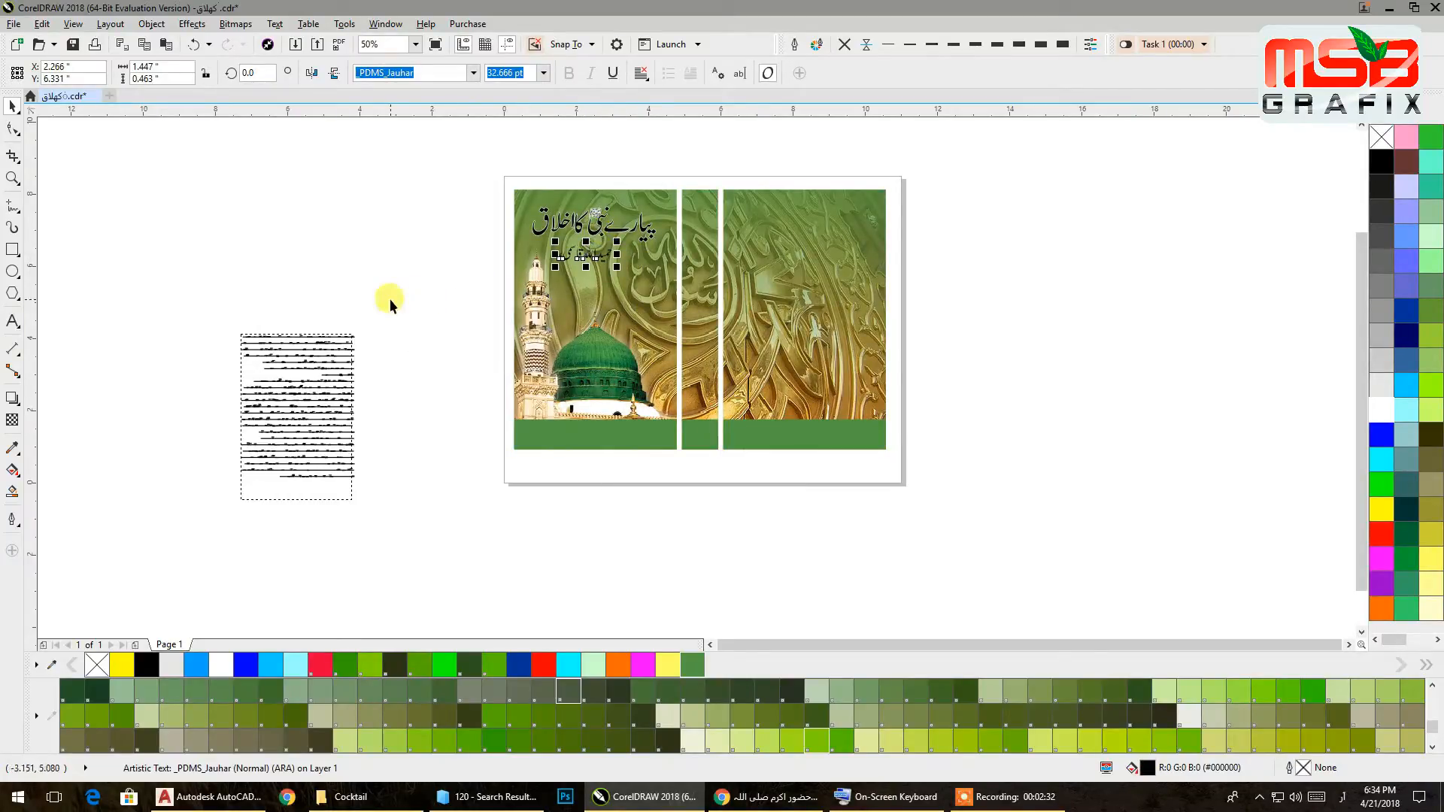
drag(390, 299, 124, 593)
key(Delete)
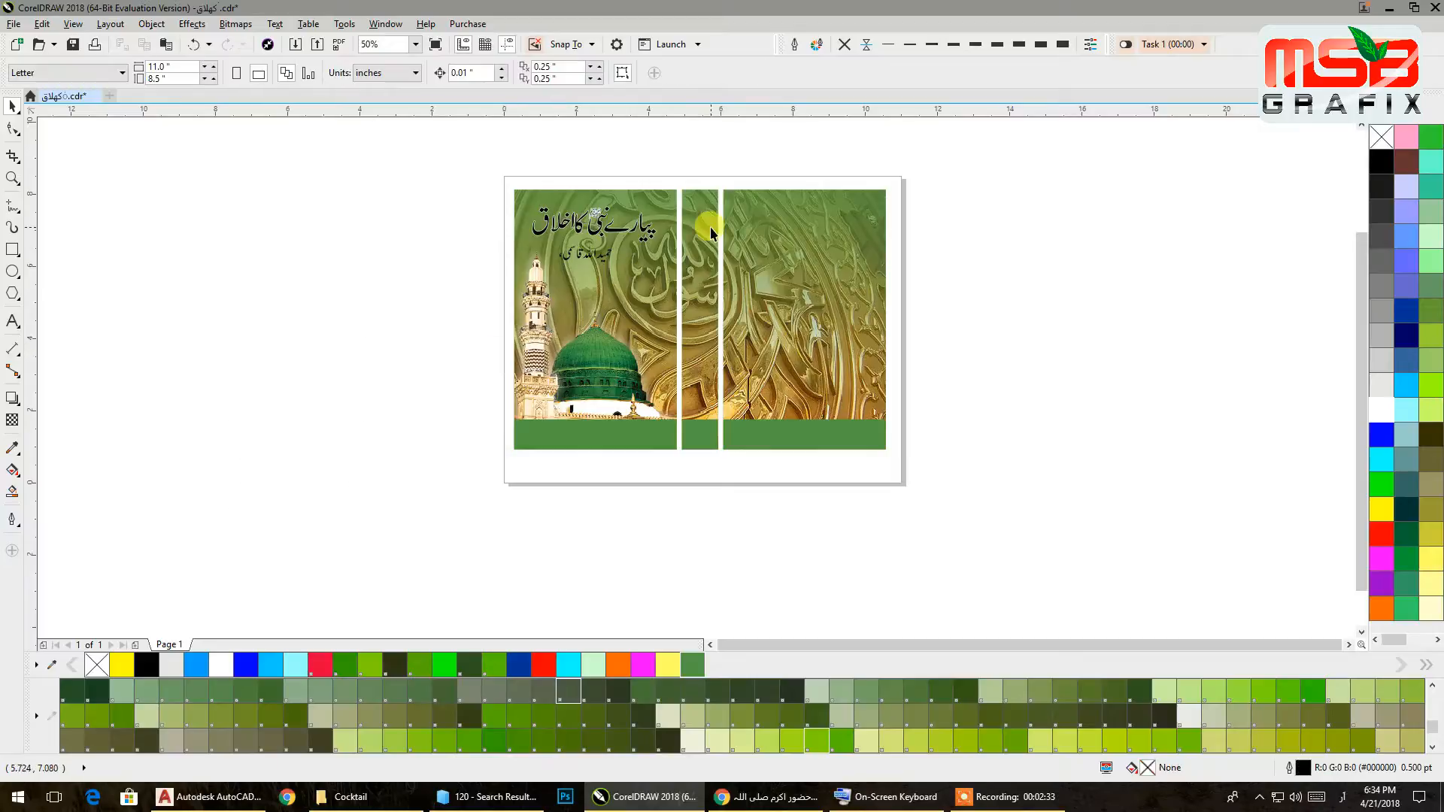
- Delete the existing Urdu title from the front cover panel, keeping the author name
click(644, 230)
scroll(643, 201, up, 2)
shift+click(626, 196)
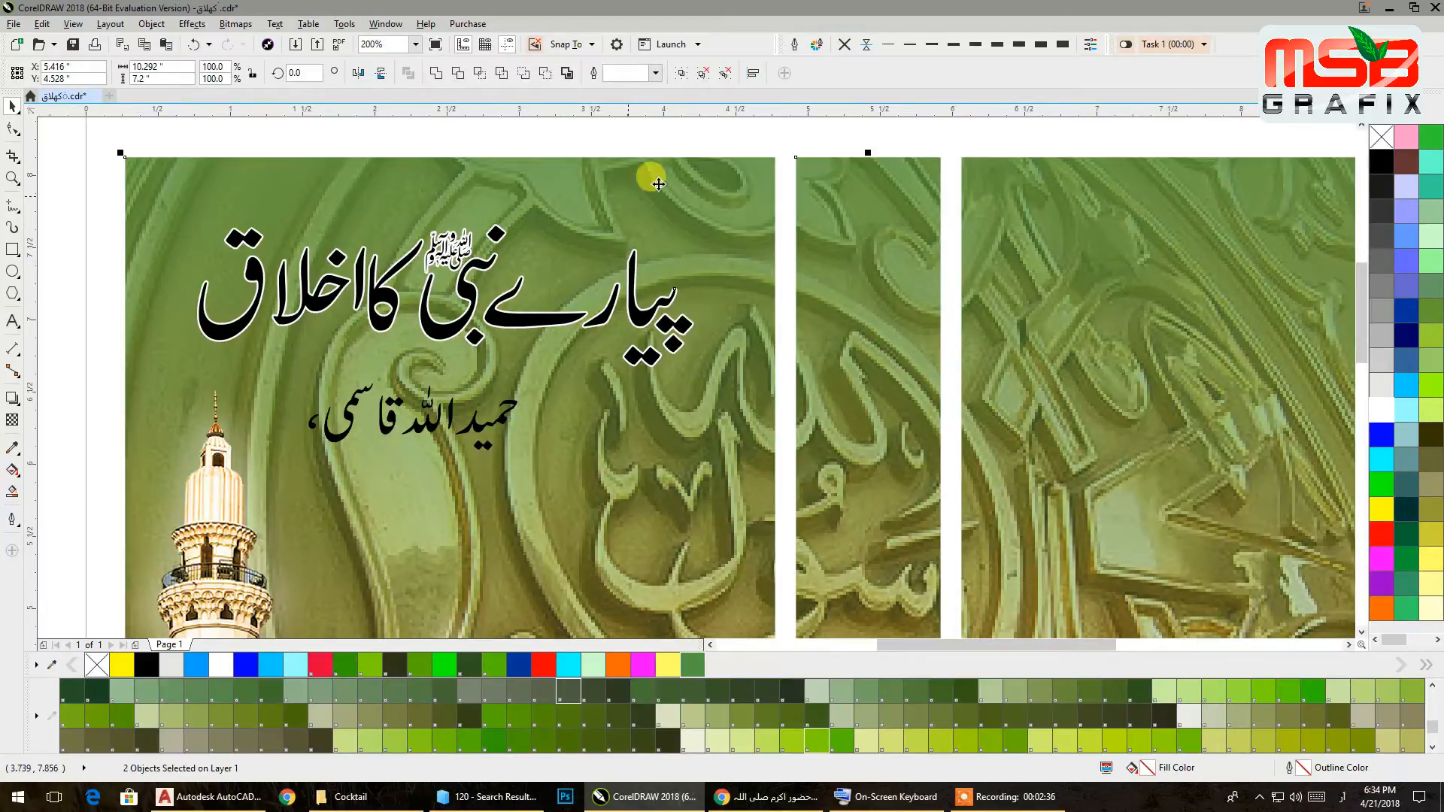
click(708, 132)
drag(525, 325, 543, 294)
scroll(543, 293, down, 2)
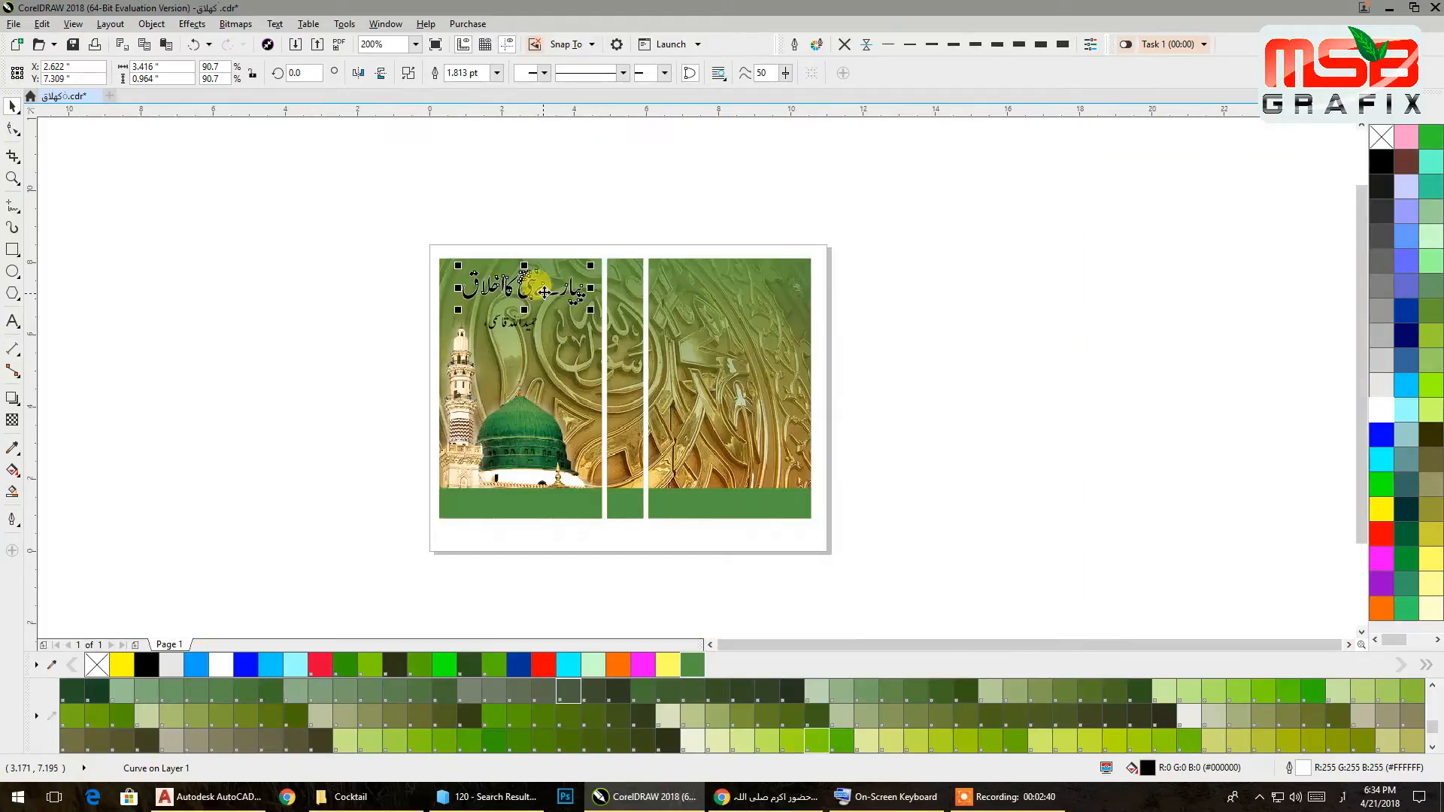
key(Delete)
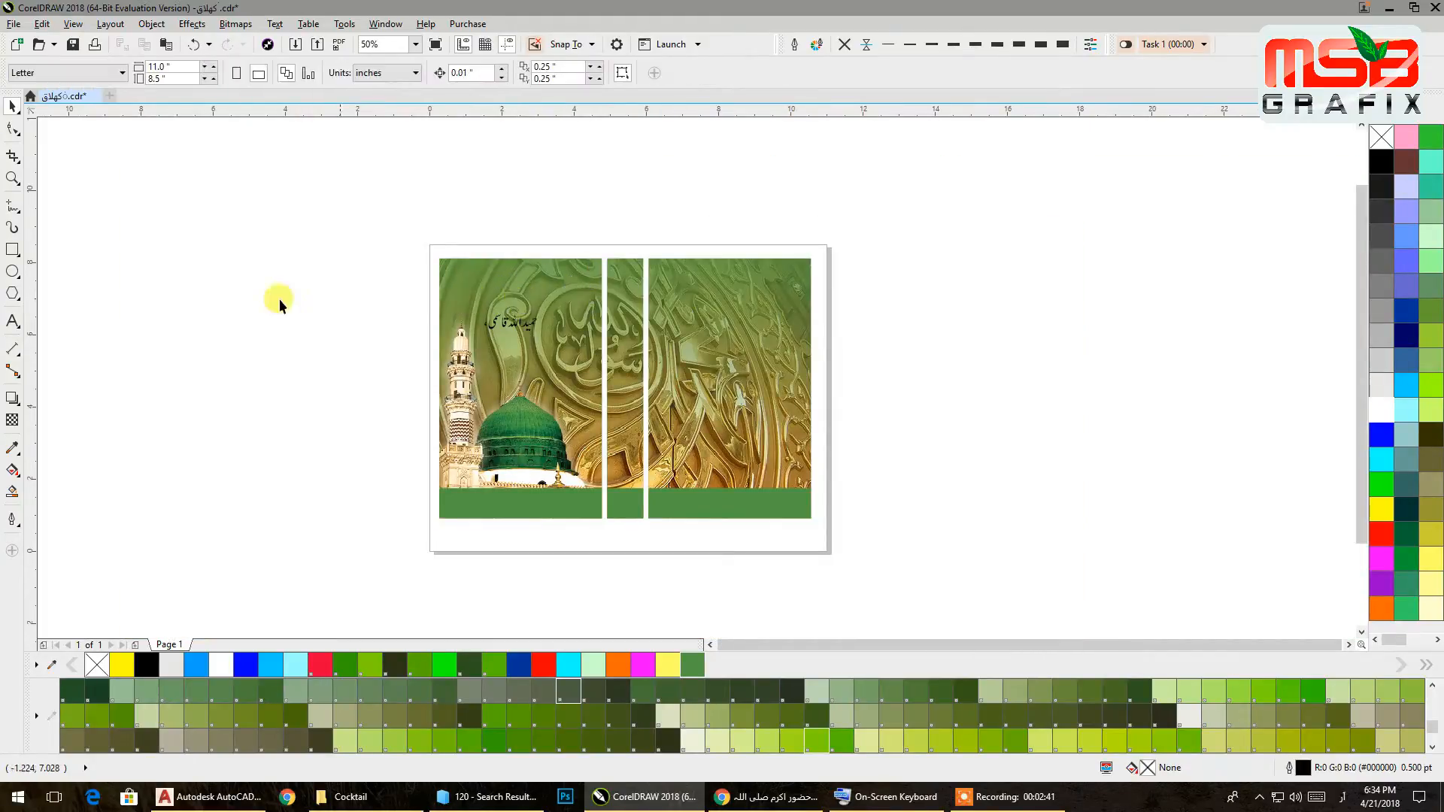
- Add the artistic text "پیارے نبی کا اخلاق" in the empty area beside the page and a separate "ﷺ" text below it
click(12, 323)
click(1083, 277)
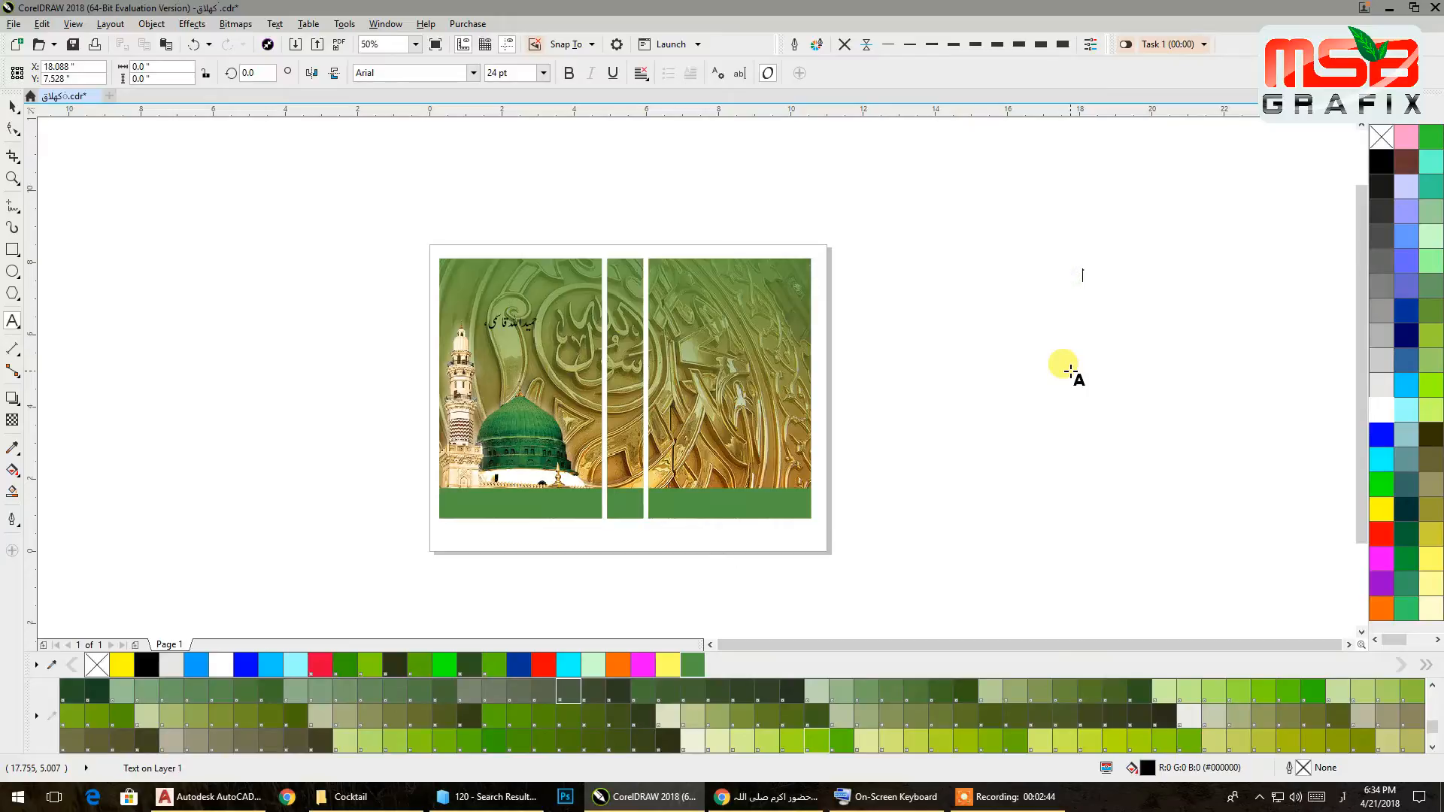
text(ب)
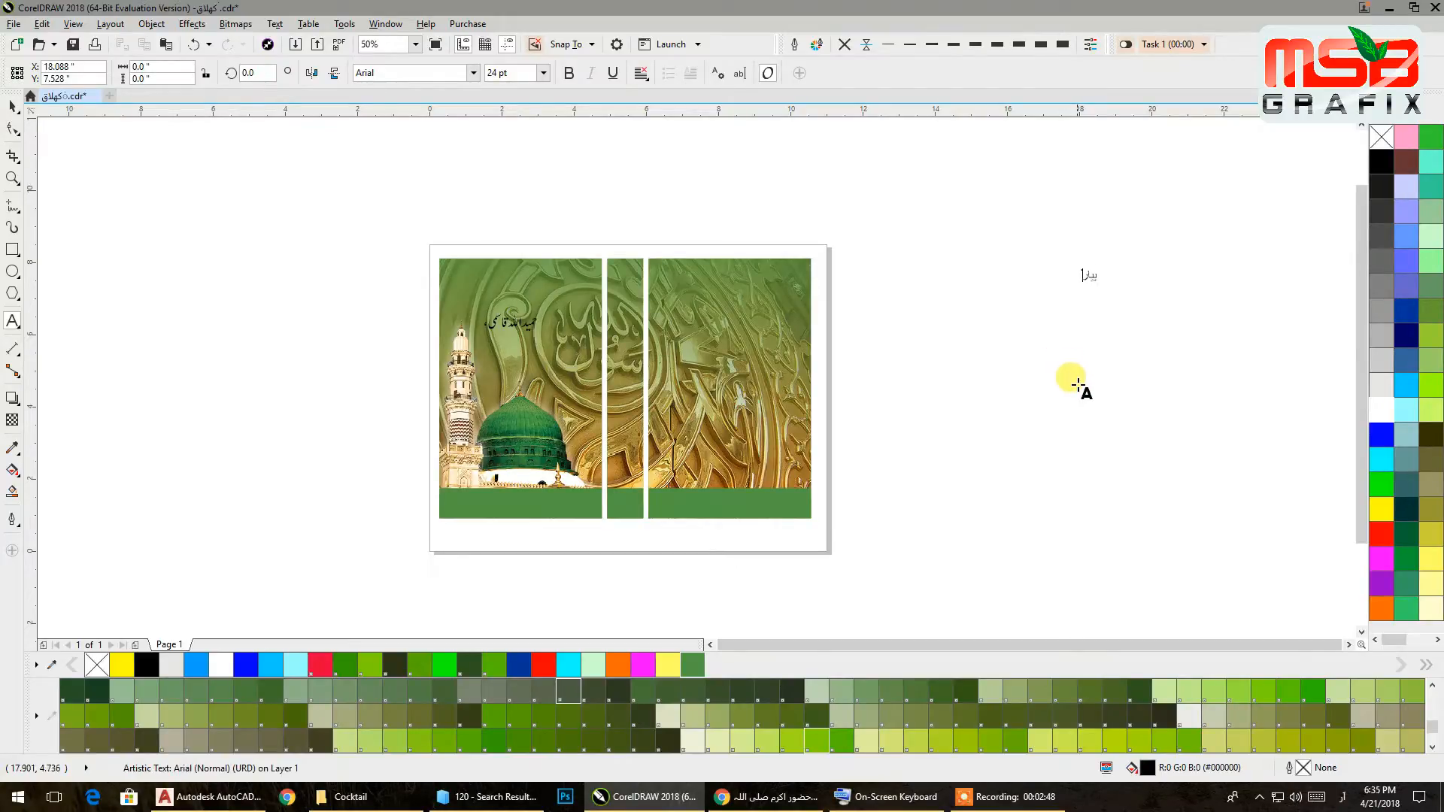
scroll(1113, 290, up, 3)
text(یارے)
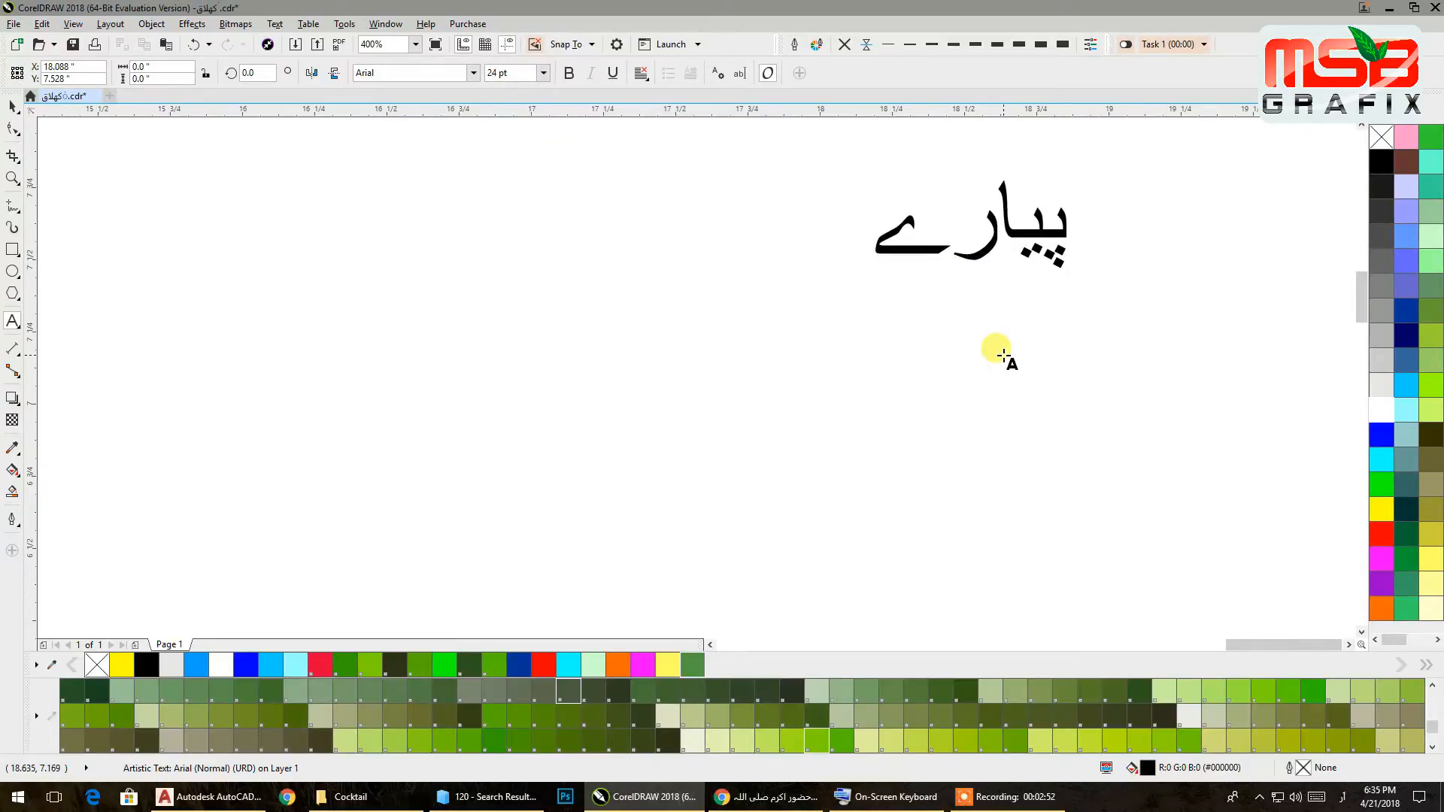
text( نبی)
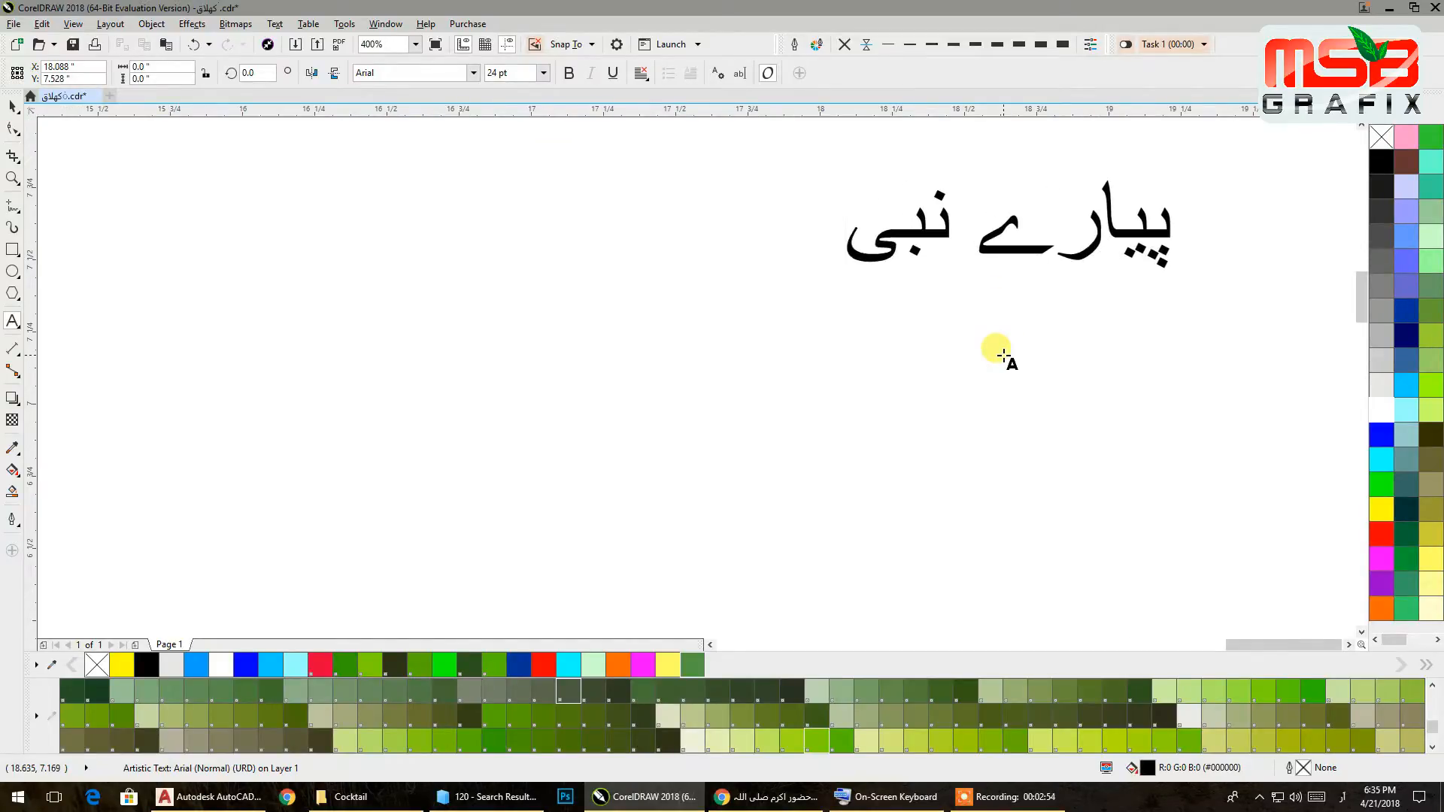
text( کا اخلاق)
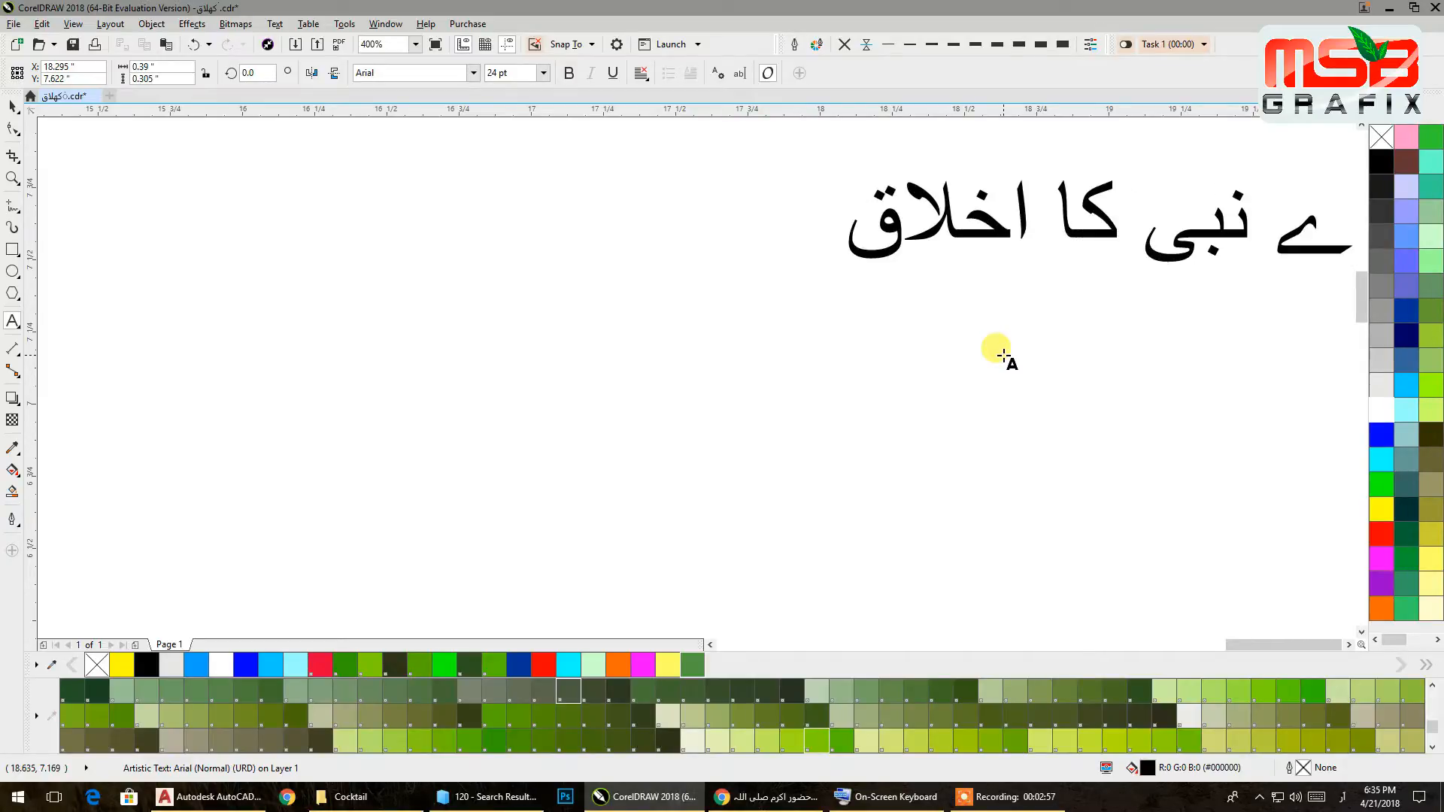
click(827, 345)
text(ﷺ)
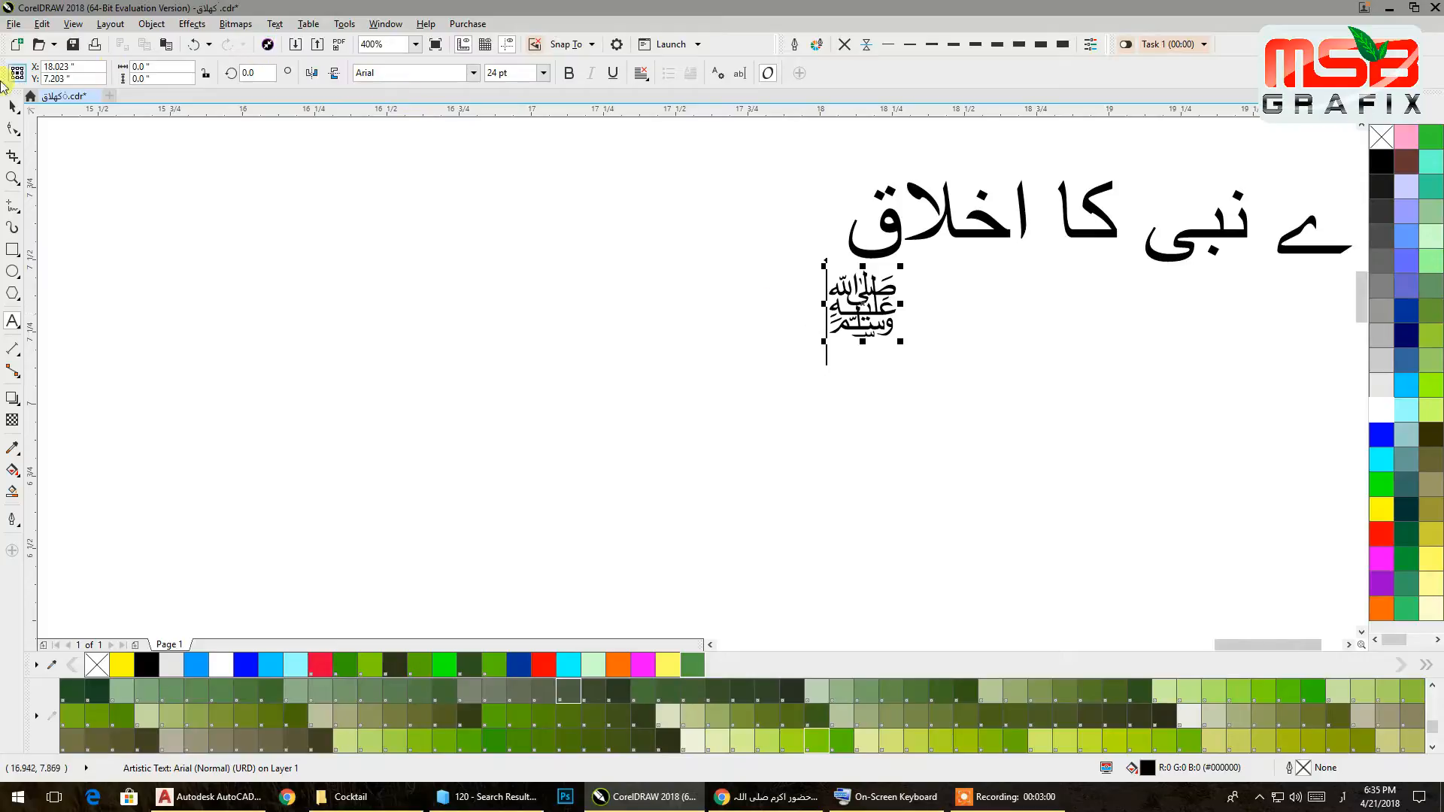
- Set the font of both the new title and the "ﷺ" text to _PDMS_Jauhar
scroll(800, 257, down, 2)
drag(698, 302, 906, 375)
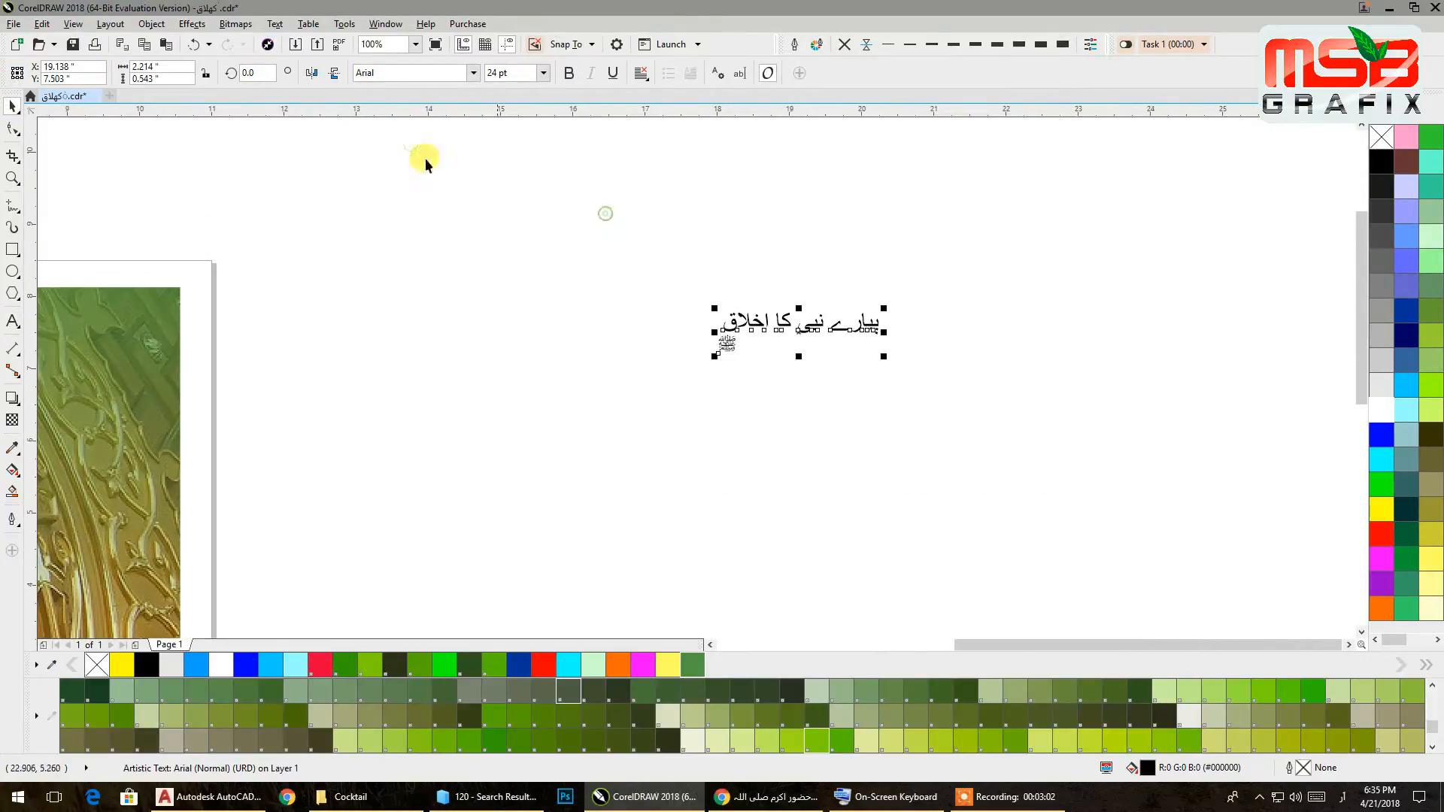
click(474, 73)
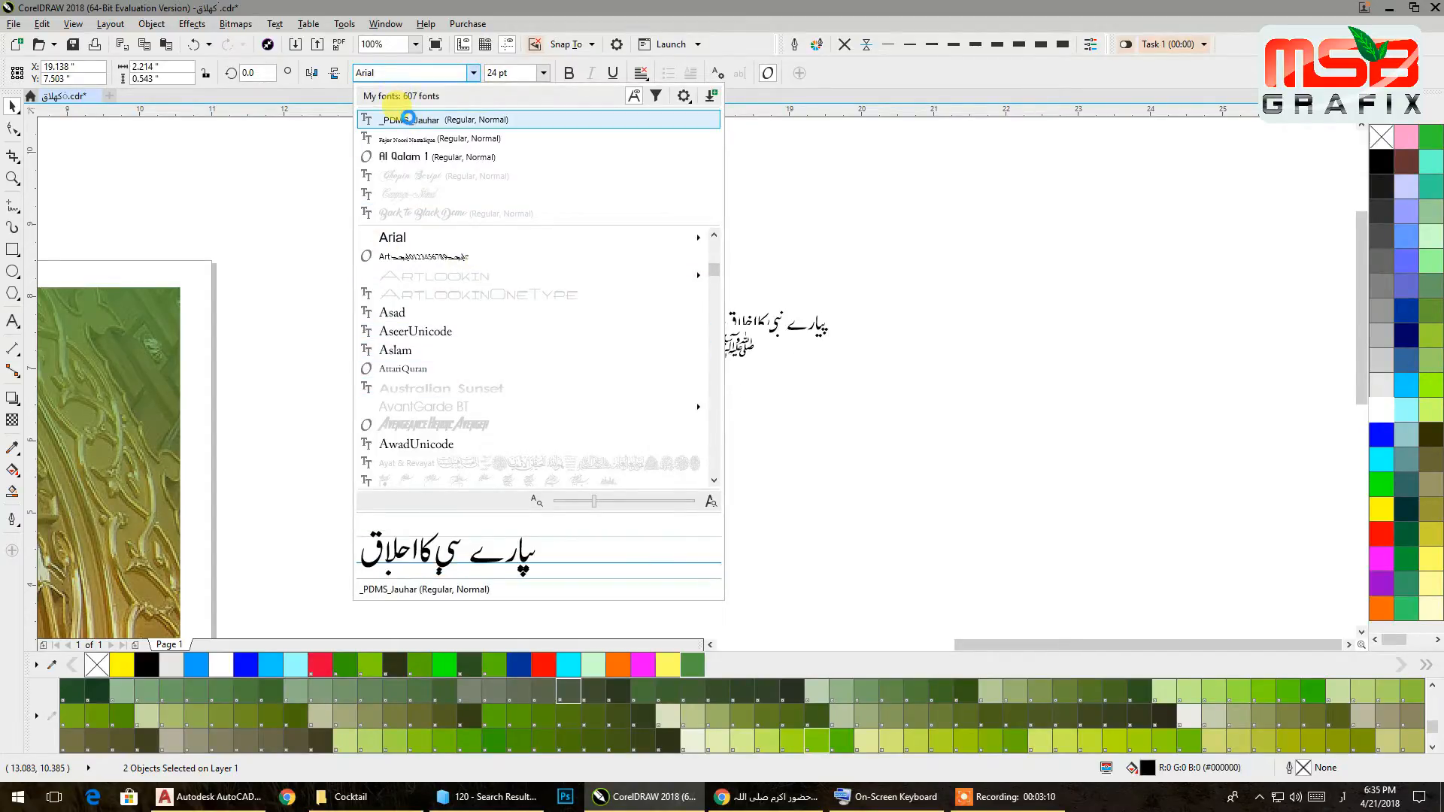
click(408, 118)
scroll(735, 321, up, 3)
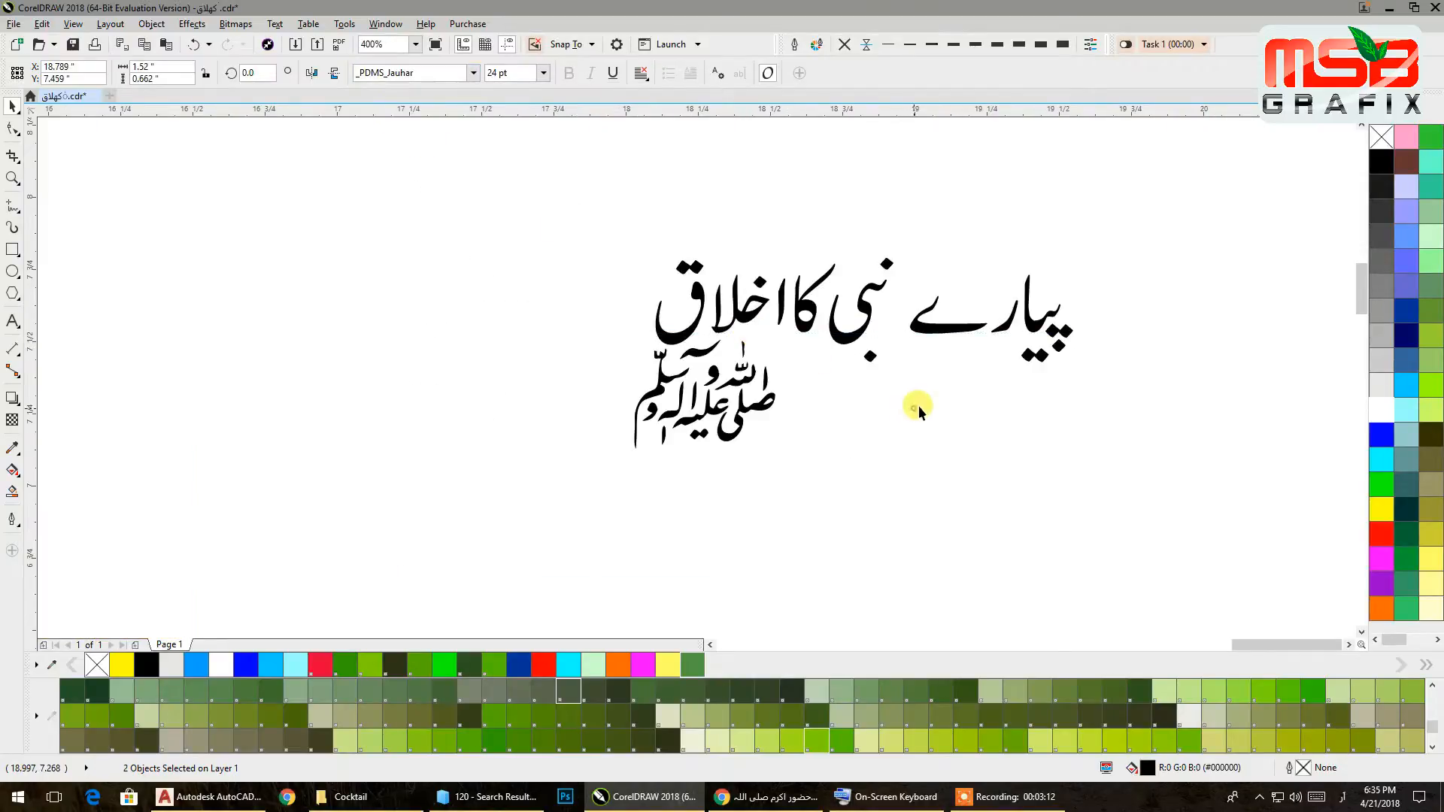
- Convert the title text to curves and break it apart into separate letter shapes
click(901, 330)
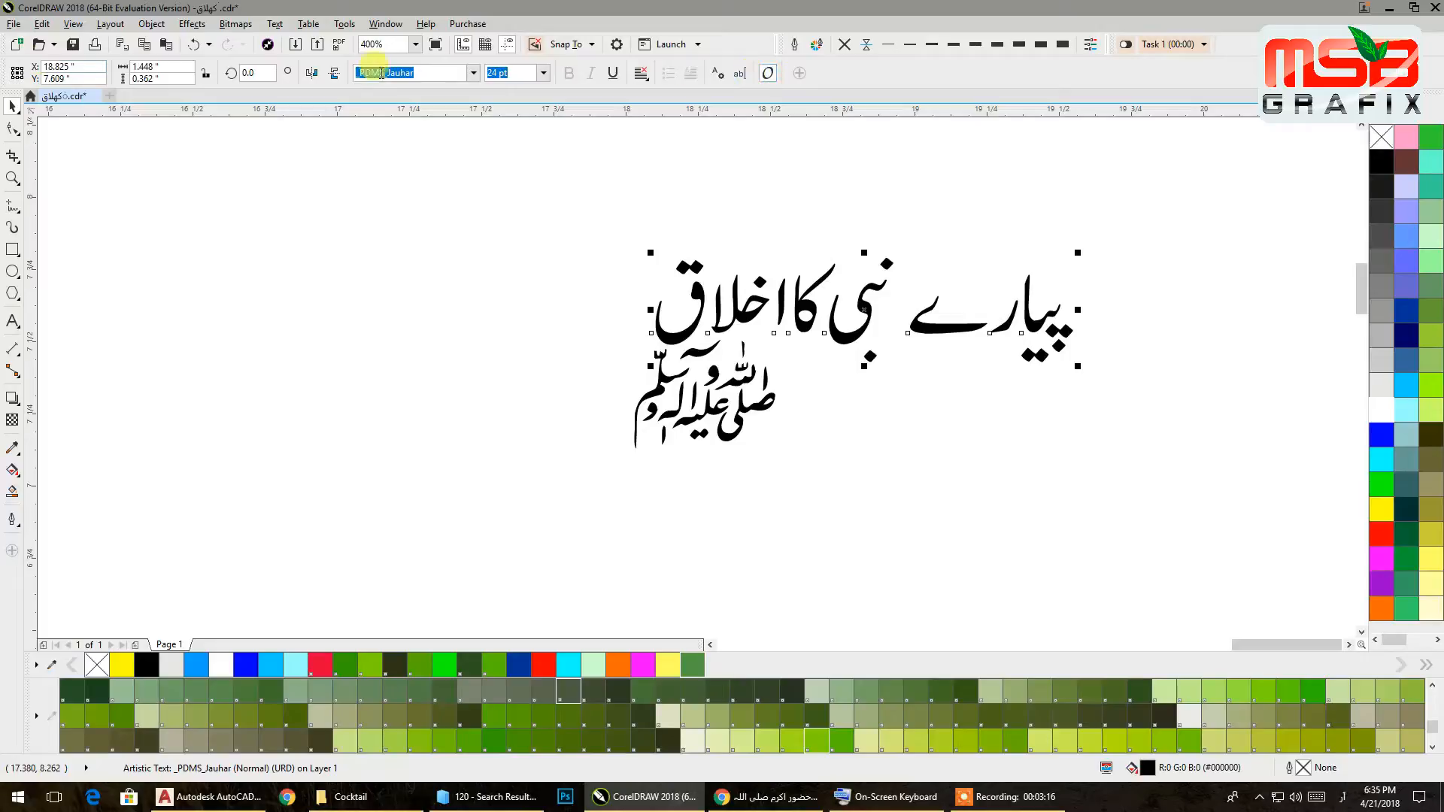
click(151, 23)
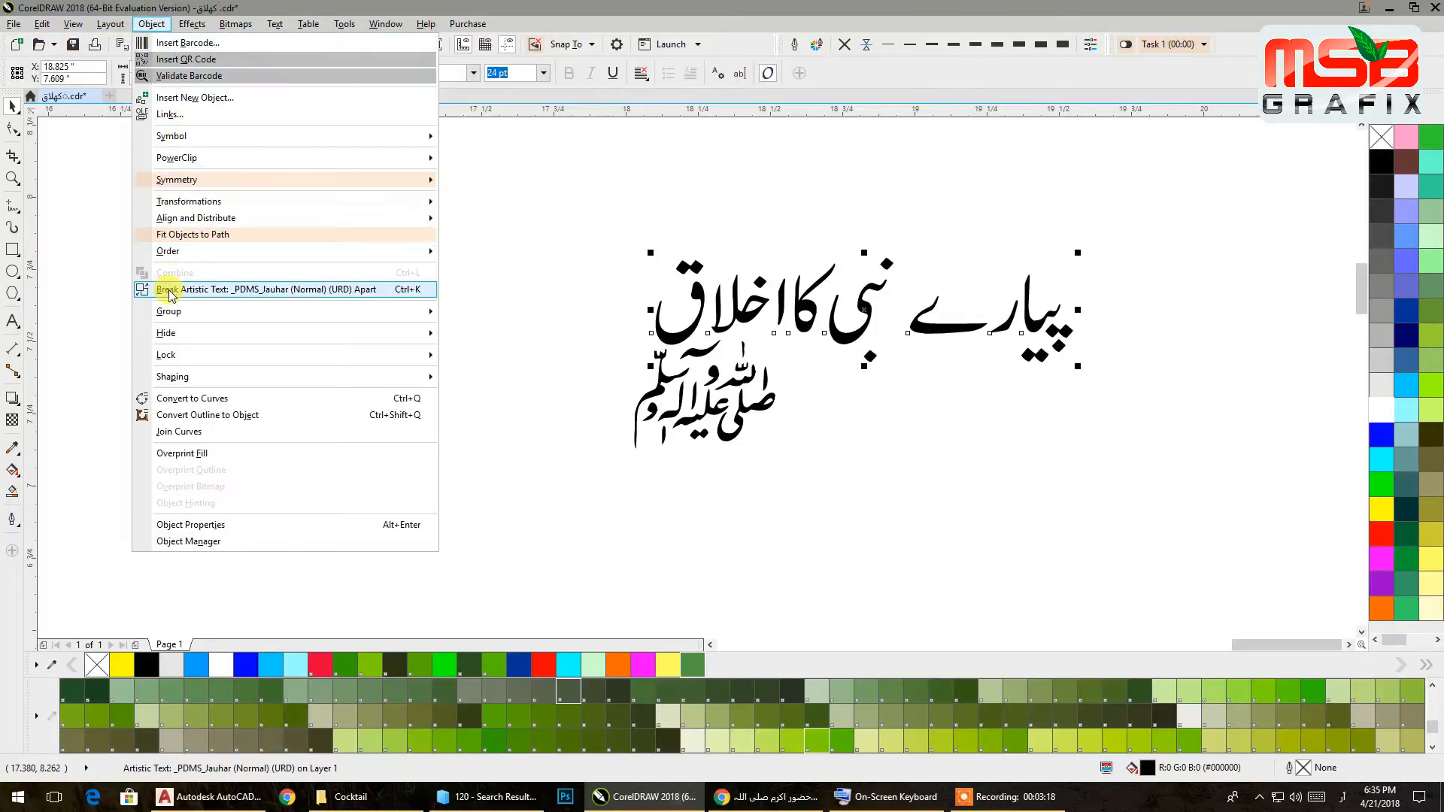
click(110, 24)
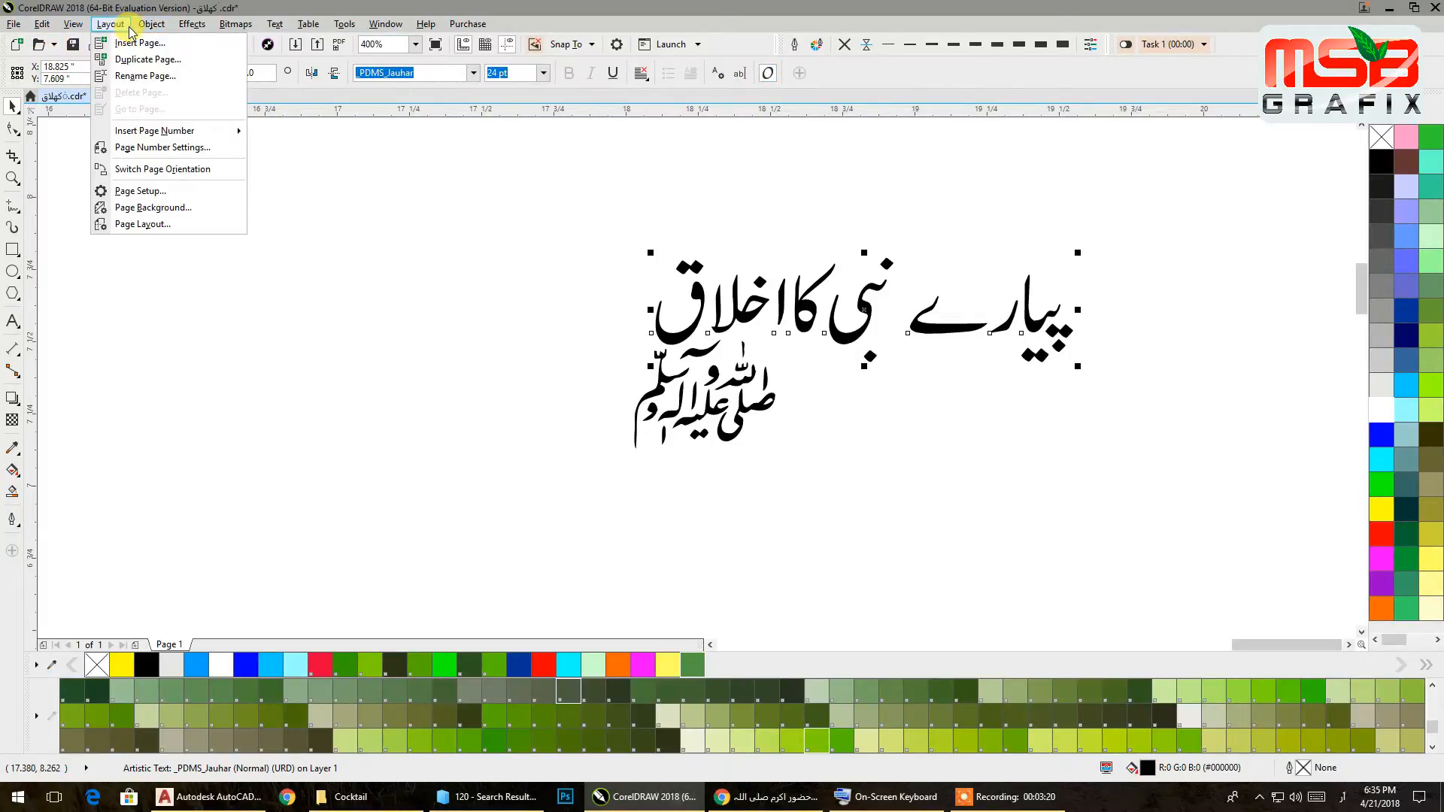
mouse_move(151, 24)
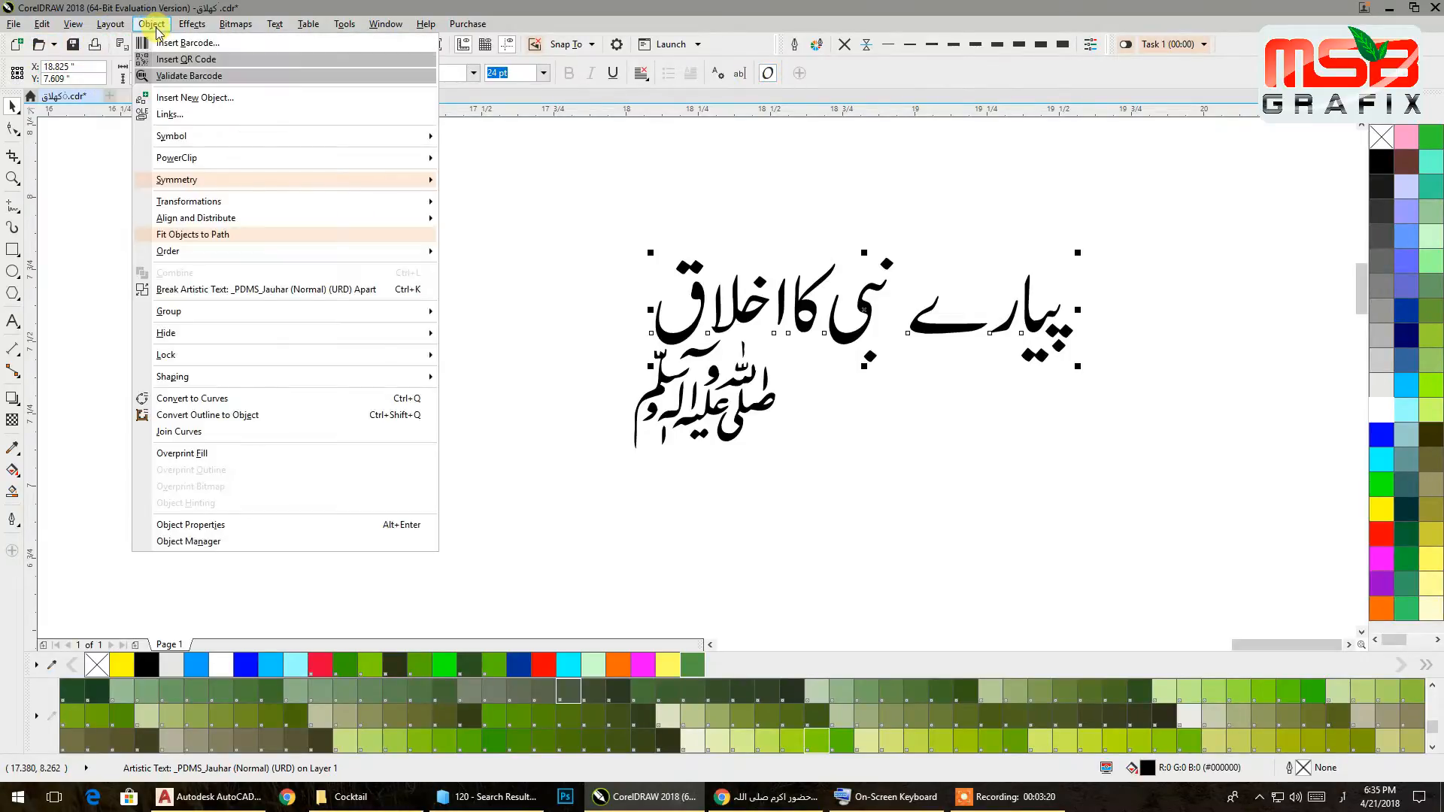
click(193, 399)
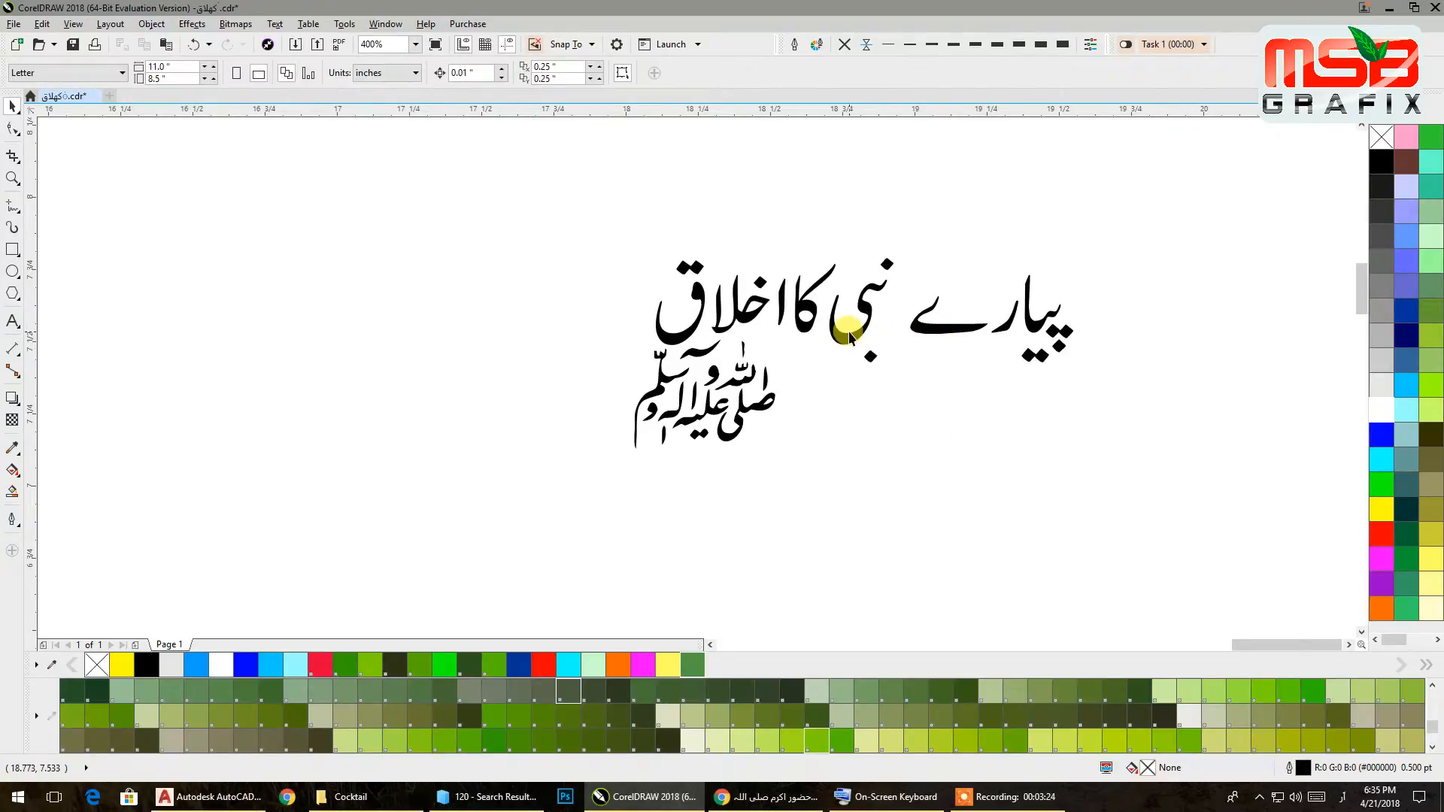
click(533, 171)
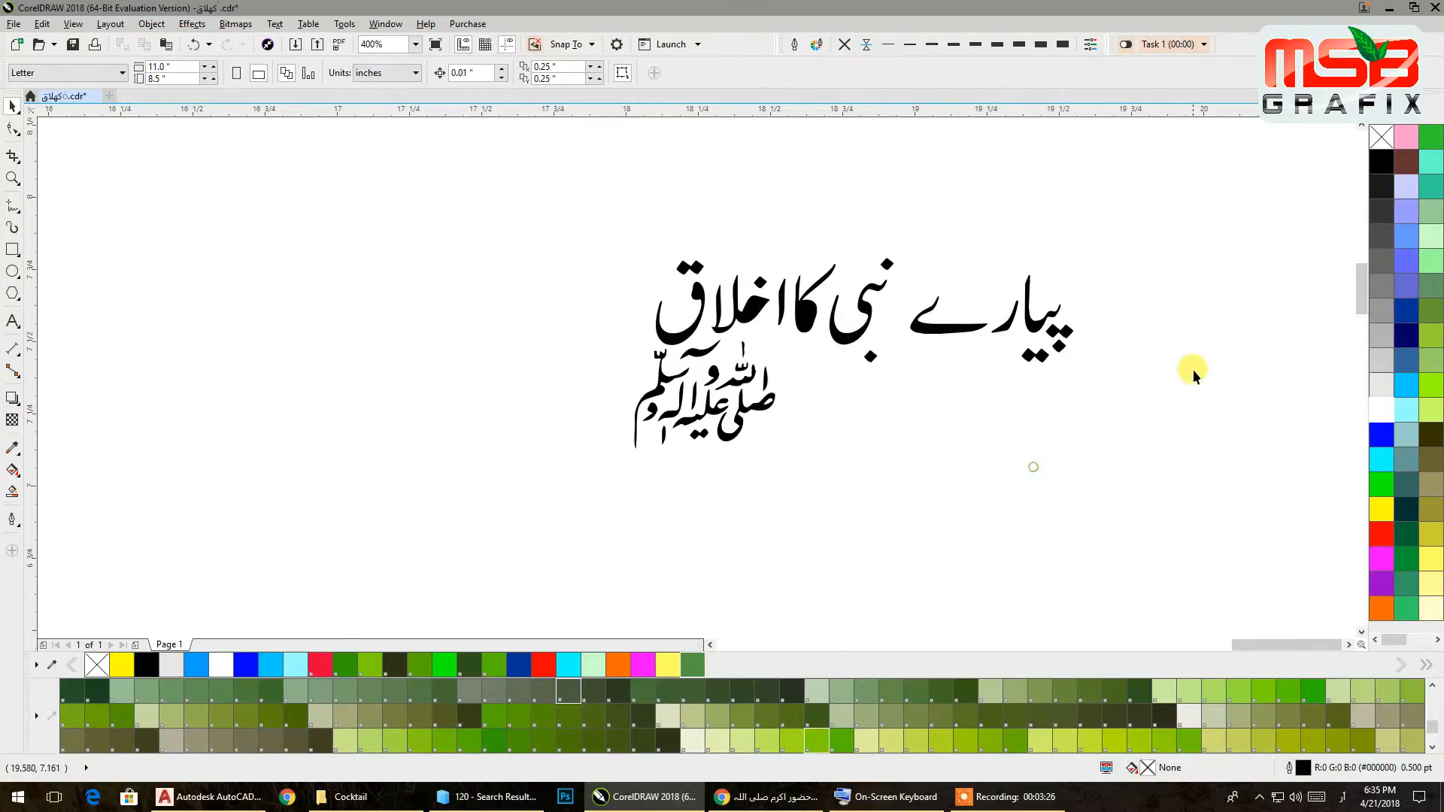
- Nudge the words "پیارے" and "نبی" in the title horizontally to close the gap between them
drag(832, 422, 882, 436)
key(Left)
key(Left)
key(Left)
key(Left)
key(Left)
key(Left)
key(Left)
key(Left)
key(Left)
drag(1149, 519, 820, 165)
key(Right)
key(Right)
key(Right)
key(Right)
key(Right)
key(Right)
key(Right)
- Change the "ﷺ" text's font to Fajer Noori Nastalique and scale it down to about 5.3 pt
click(775, 444)
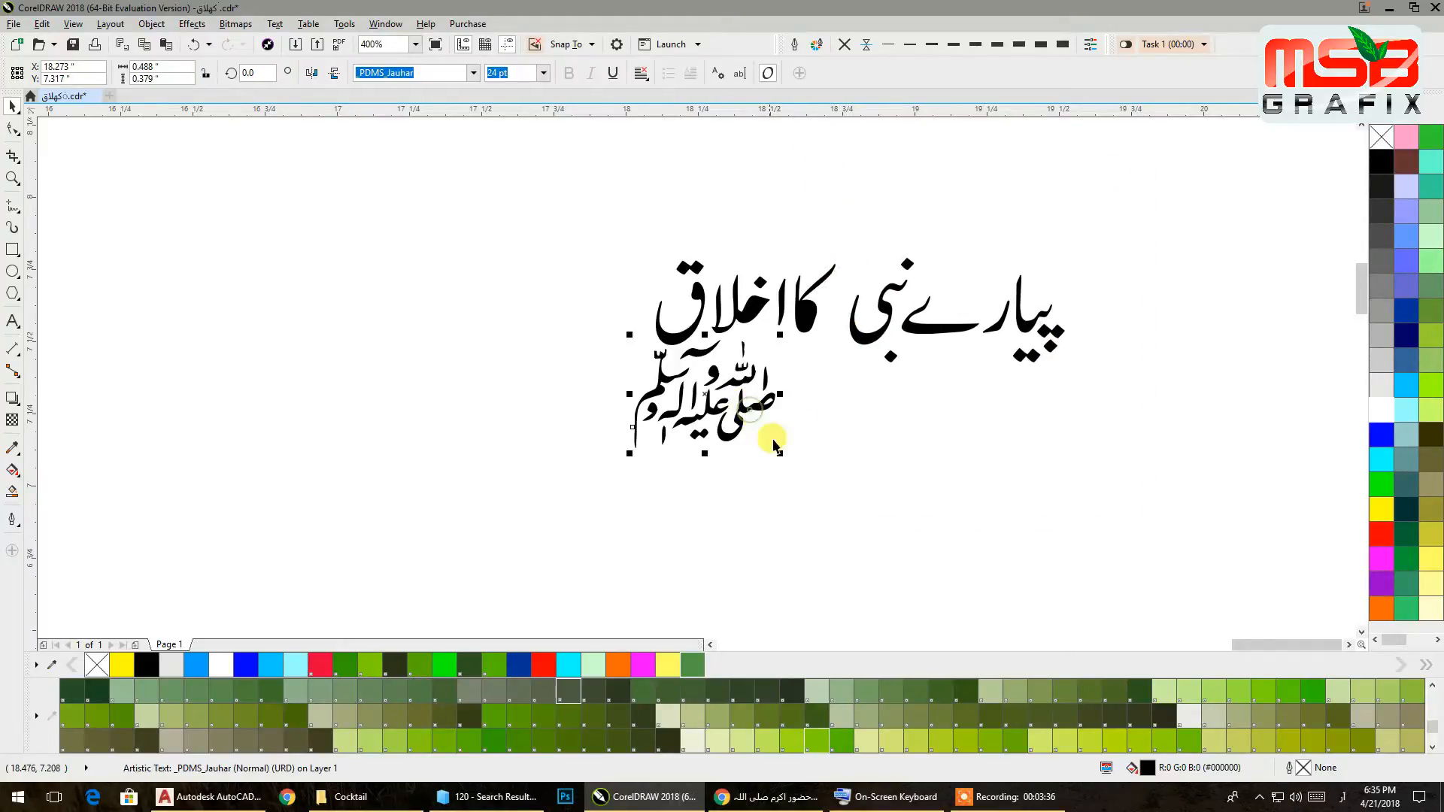
click(473, 72)
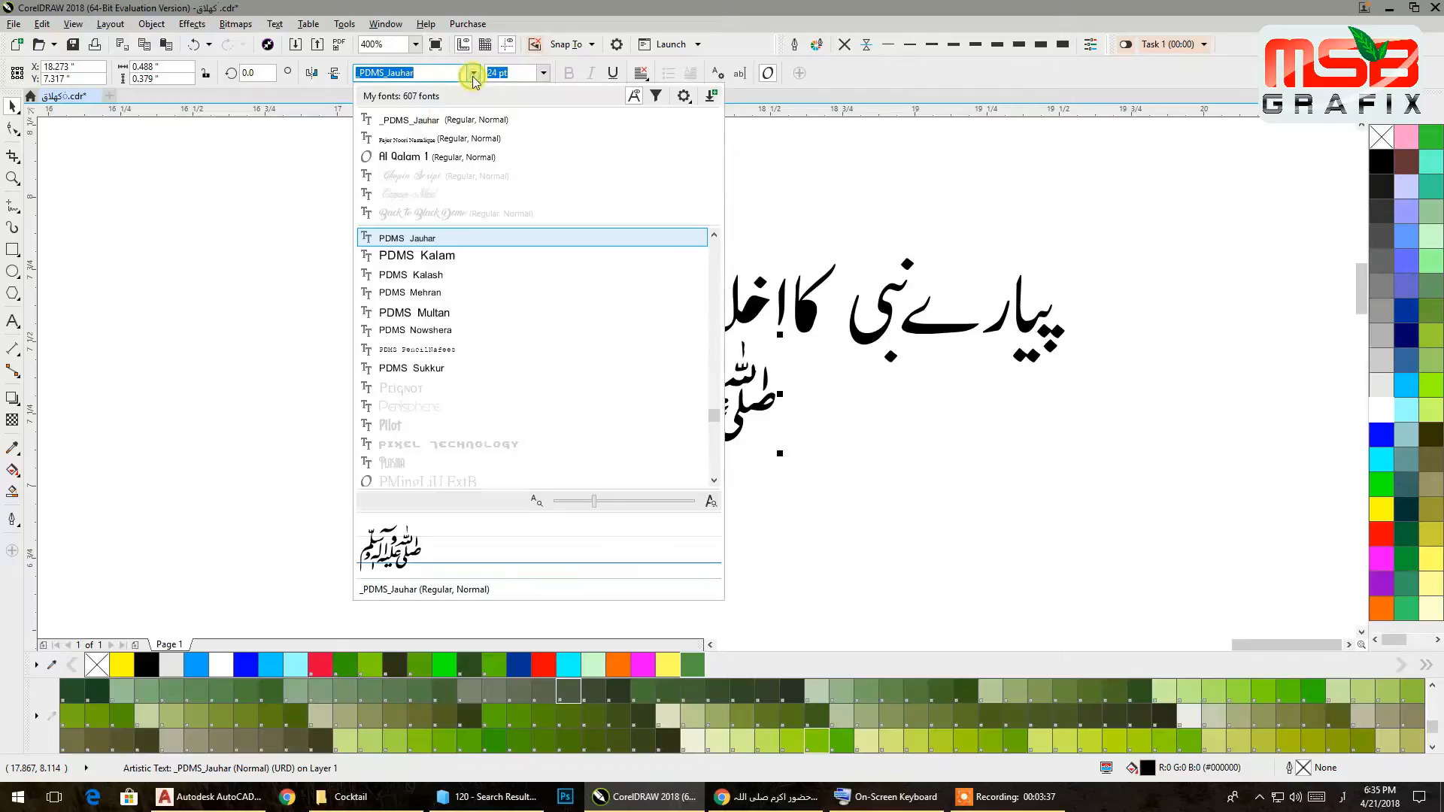
click(438, 138)
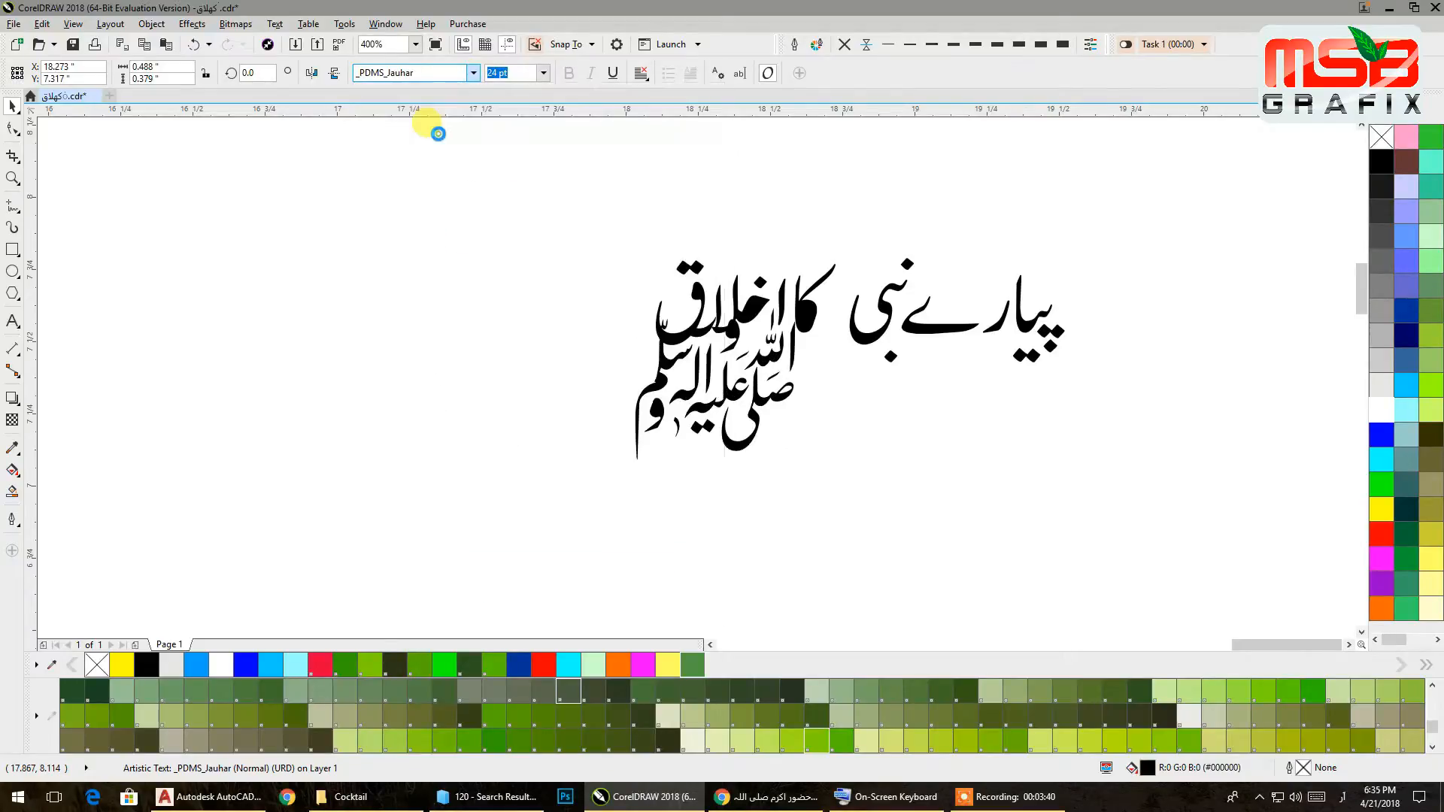
drag(800, 464, 668, 403)
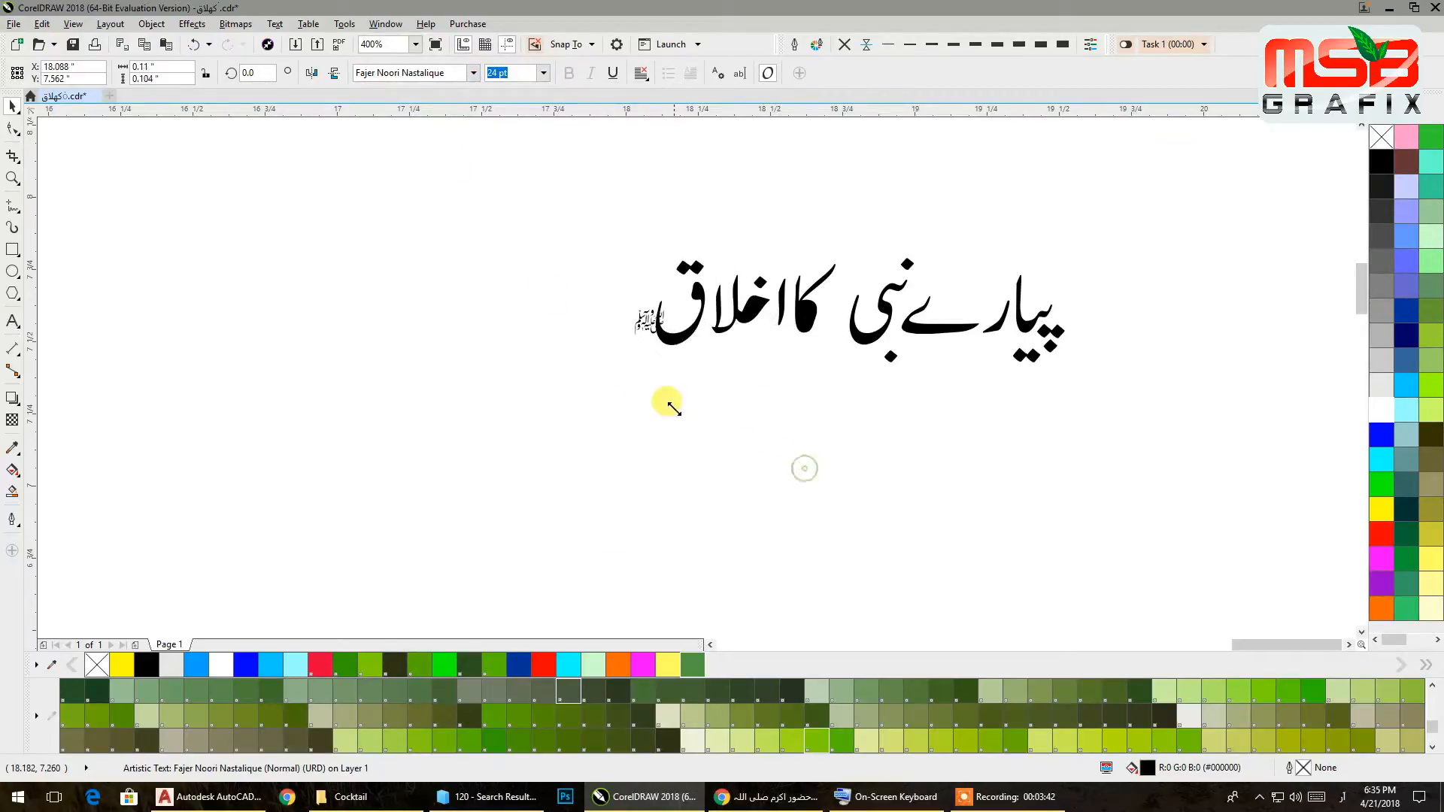
- Place the small "ﷺ" just above the word "نبی" in the title and fine-tune its position
drag(673, 325, 867, 278)
scroll(870, 283, up, 4)
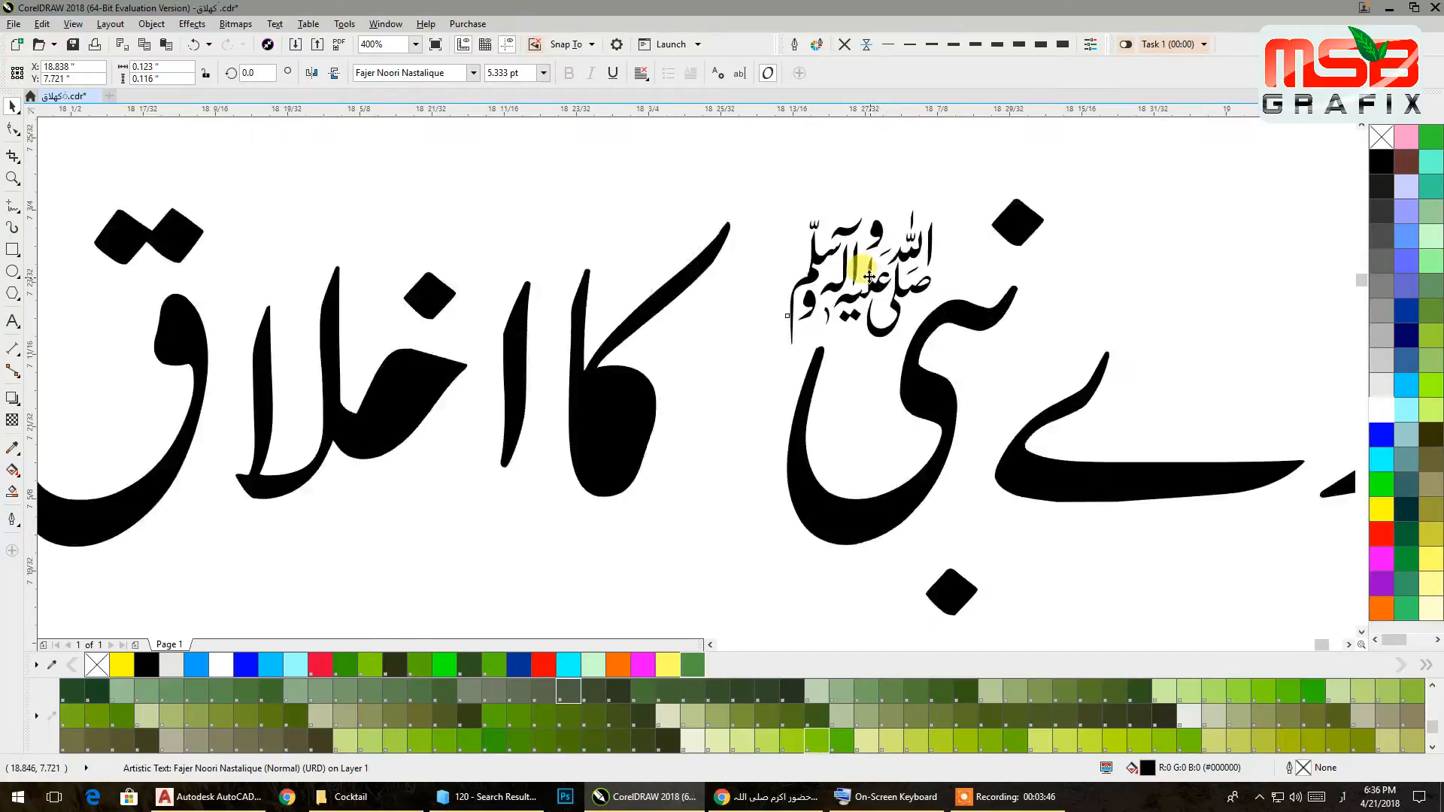
drag(871, 287, 888, 287)
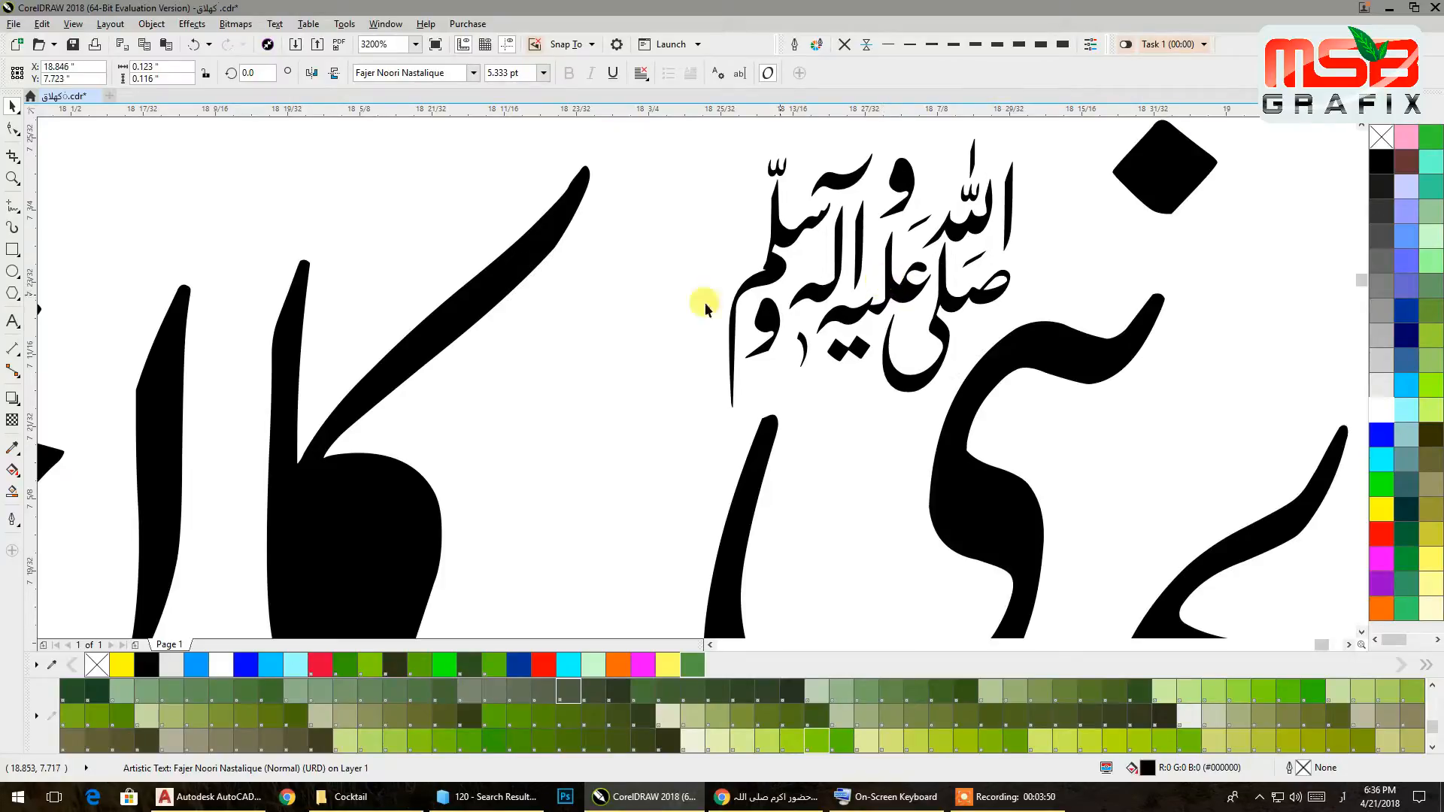
click(645, 302)
- Shift "پیارے نبی" together with the "ﷺ" toward "کا" to tighten the word spacing
scroll(646, 302, down, 3)
drag(647, 302, 548, 319)
drag(870, 200, 643, 420)
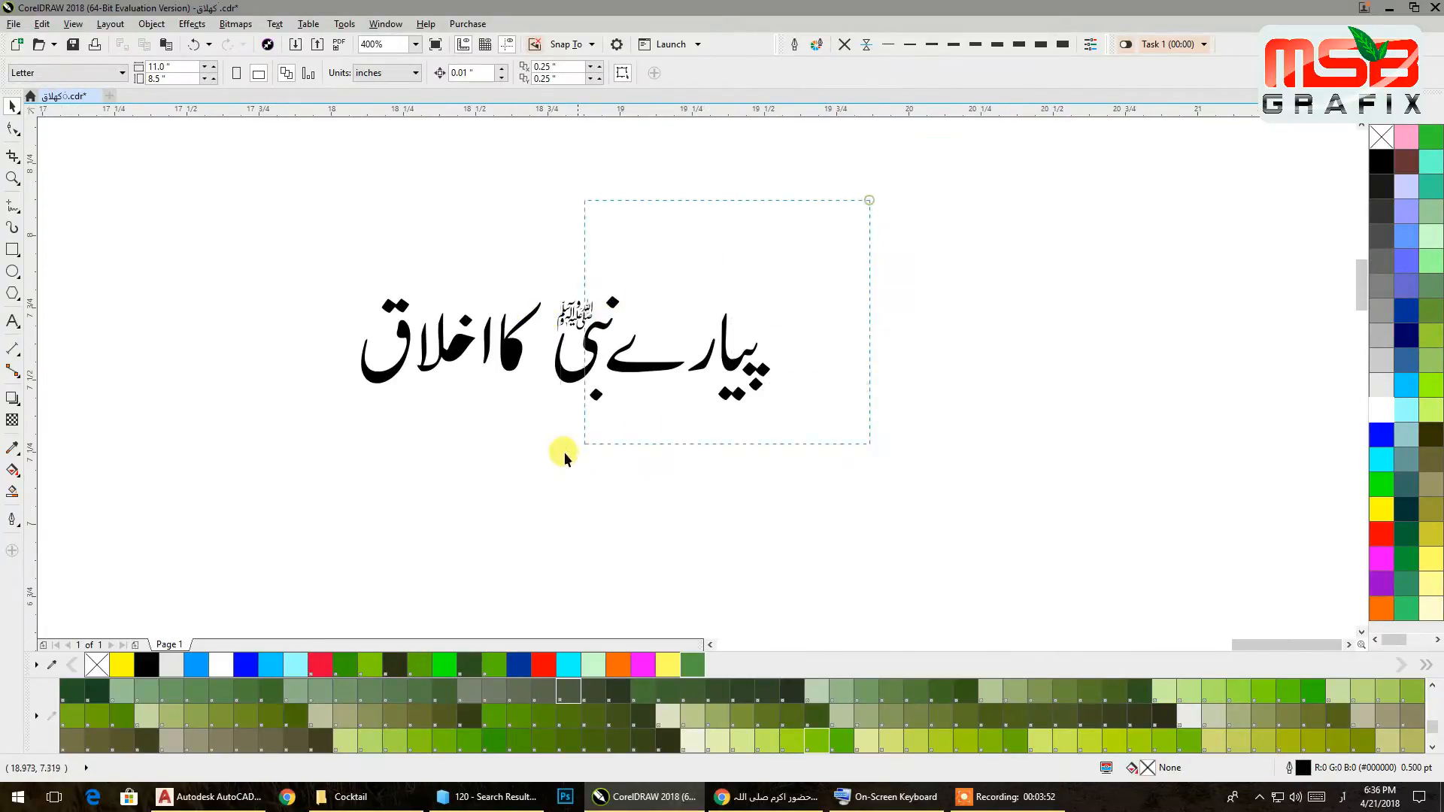
drag(537, 463, 537, 463)
key(Left)
key(Left)
key(Left)
key(Left)
key(Left)
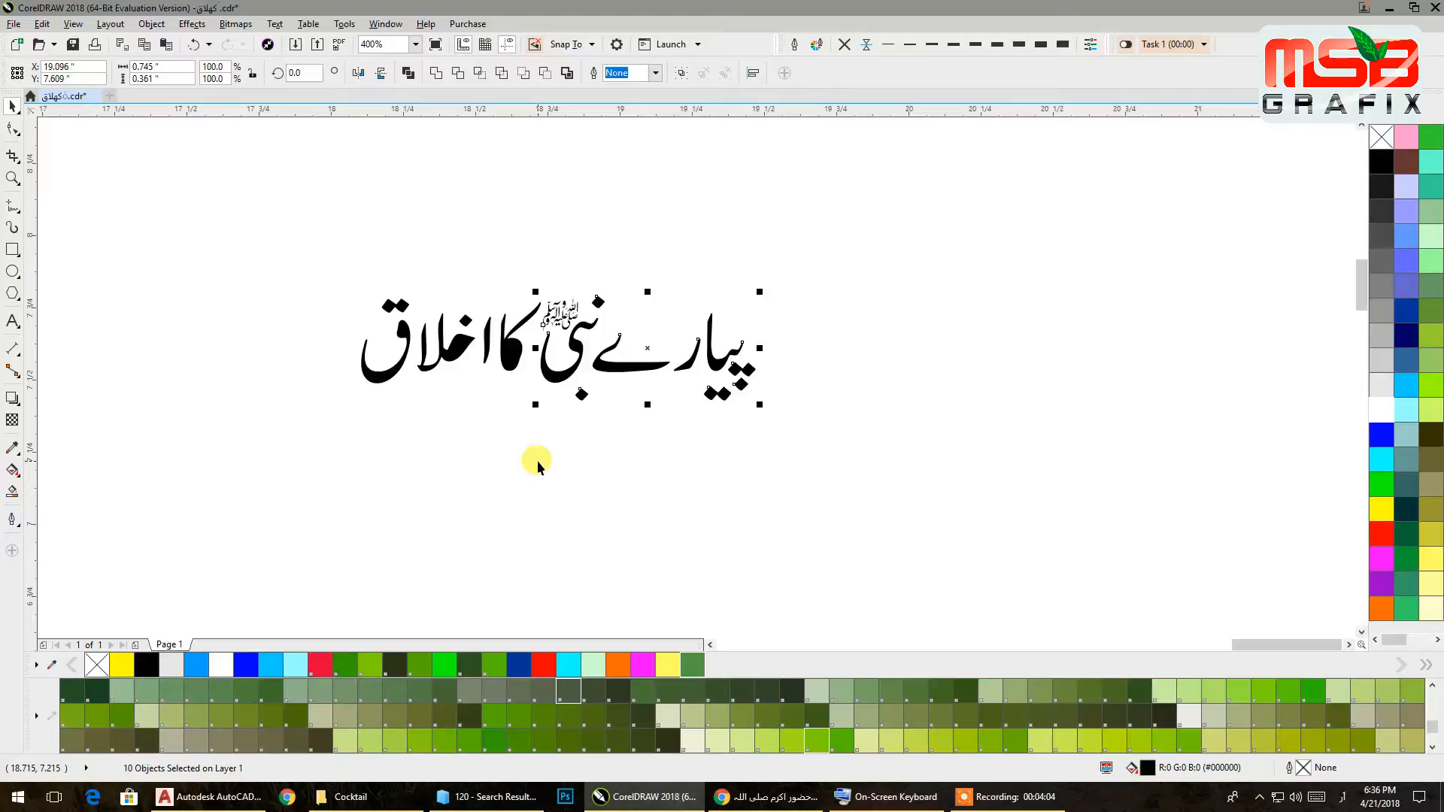
- Combine all the letters of the title, including the small "ﷺ", into a single curve
click(613, 459)
scroll(449, 380, up, 1)
drag(335, 251, 540, 457)
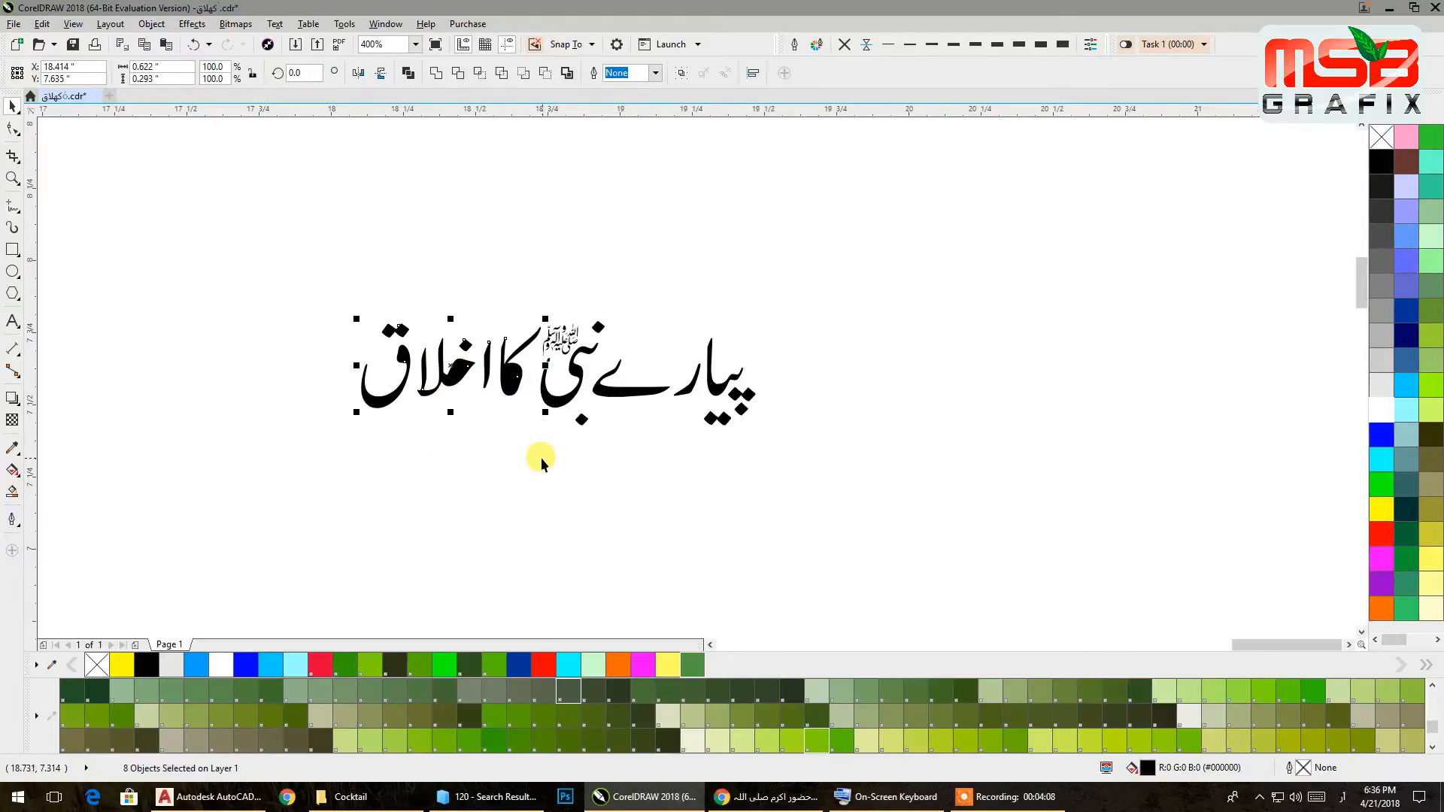
drag(833, 523, 237, 250)
click(411, 76)
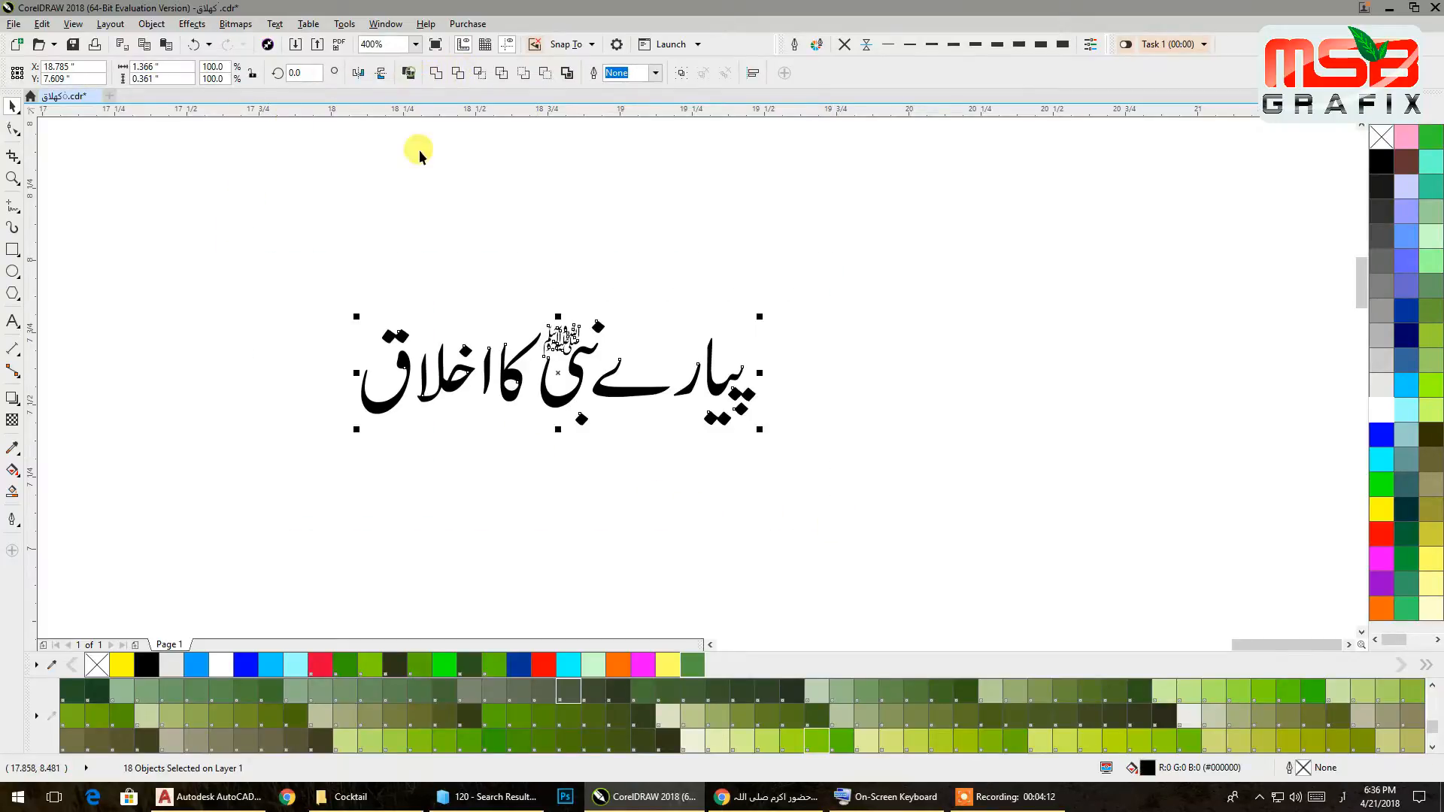
click(442, 233)
- Place the combined title above the author's name on the front cover and scale it to about 3.9 inches wide
scroll(479, 329, down, 4)
scroll(479, 330, down, 2)
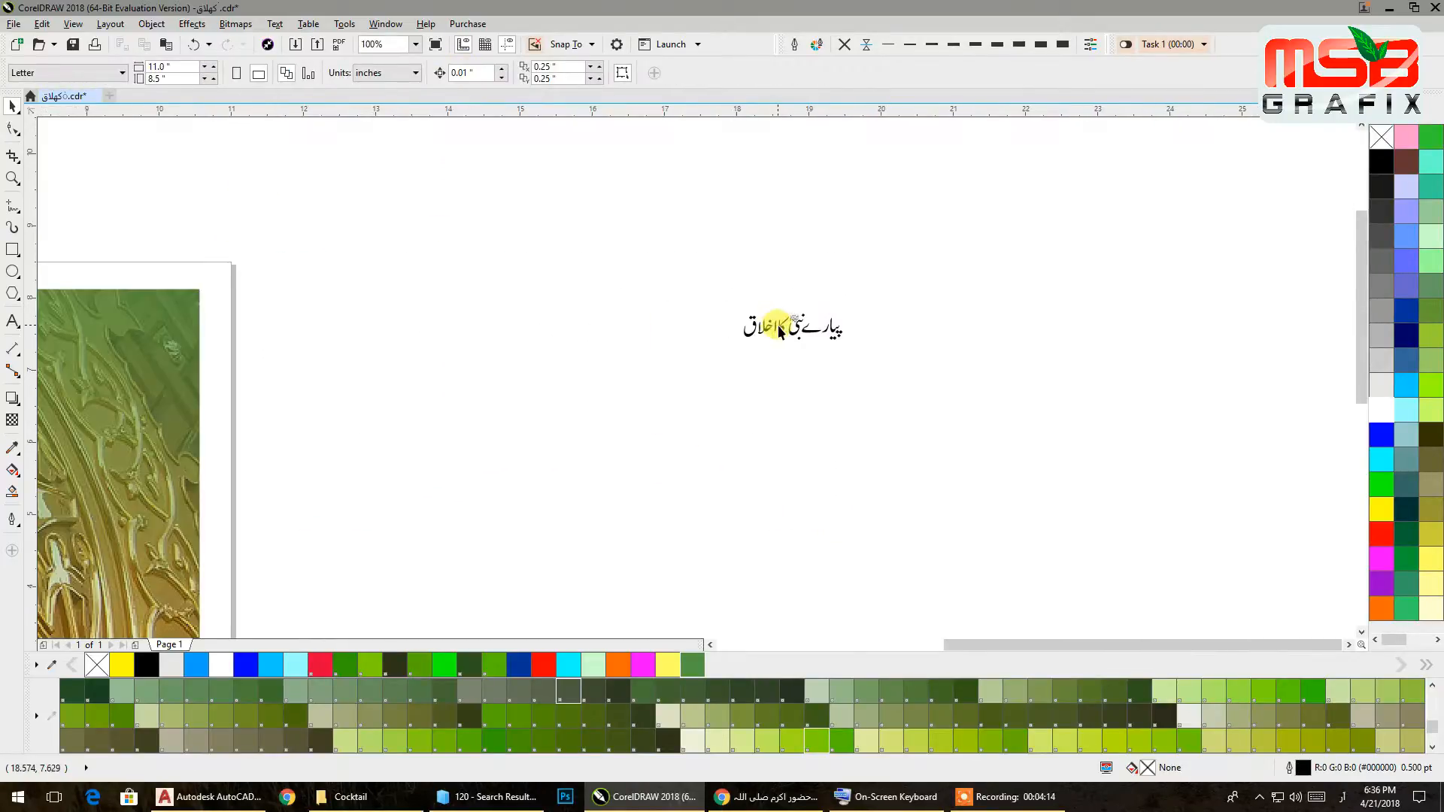
click(777, 331)
drag(761, 337, 204, 353)
scroll(204, 354, up, 3)
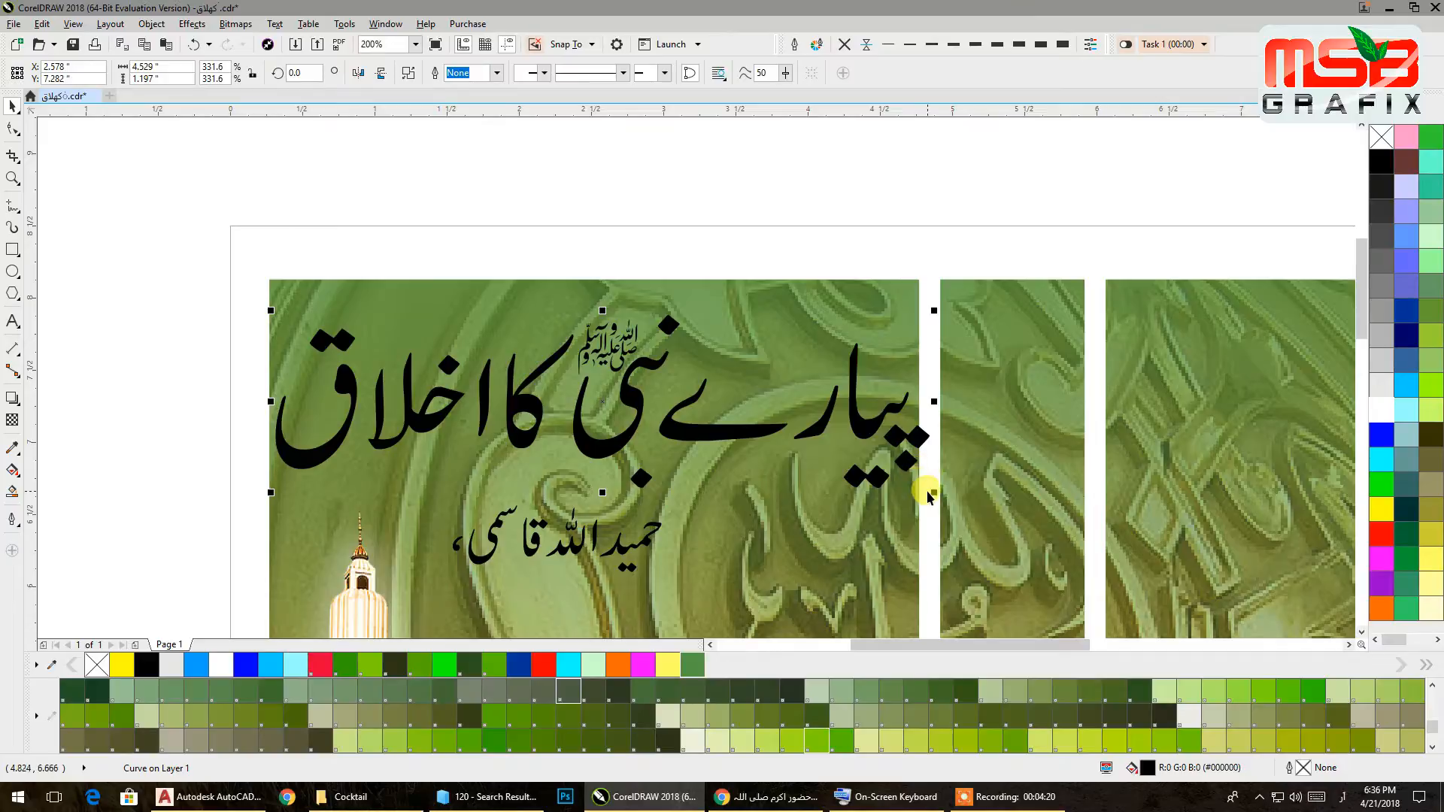
drag(932, 492, 885, 478)
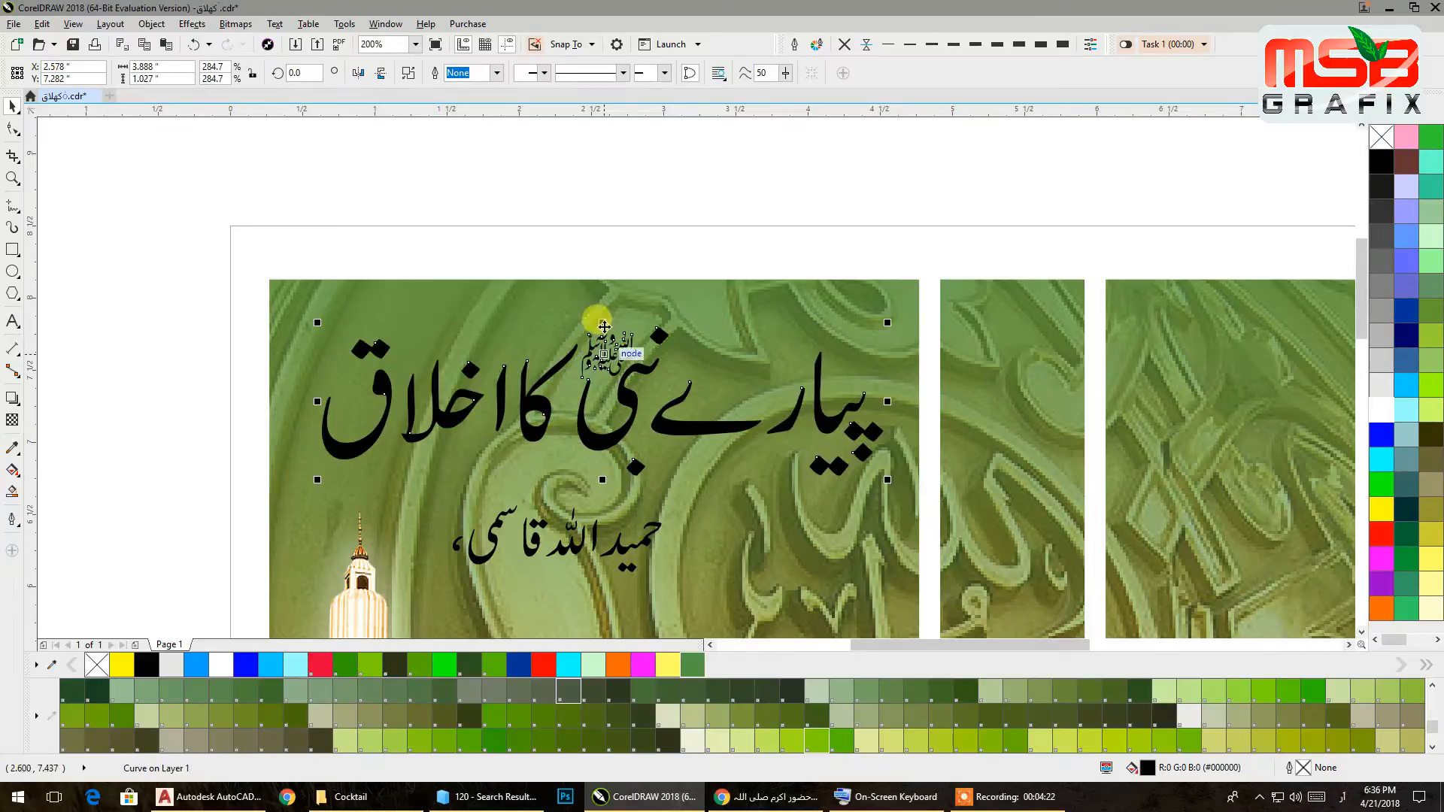
- Shift the title slightly down on the front cover and fill it with red
click(661, 231)
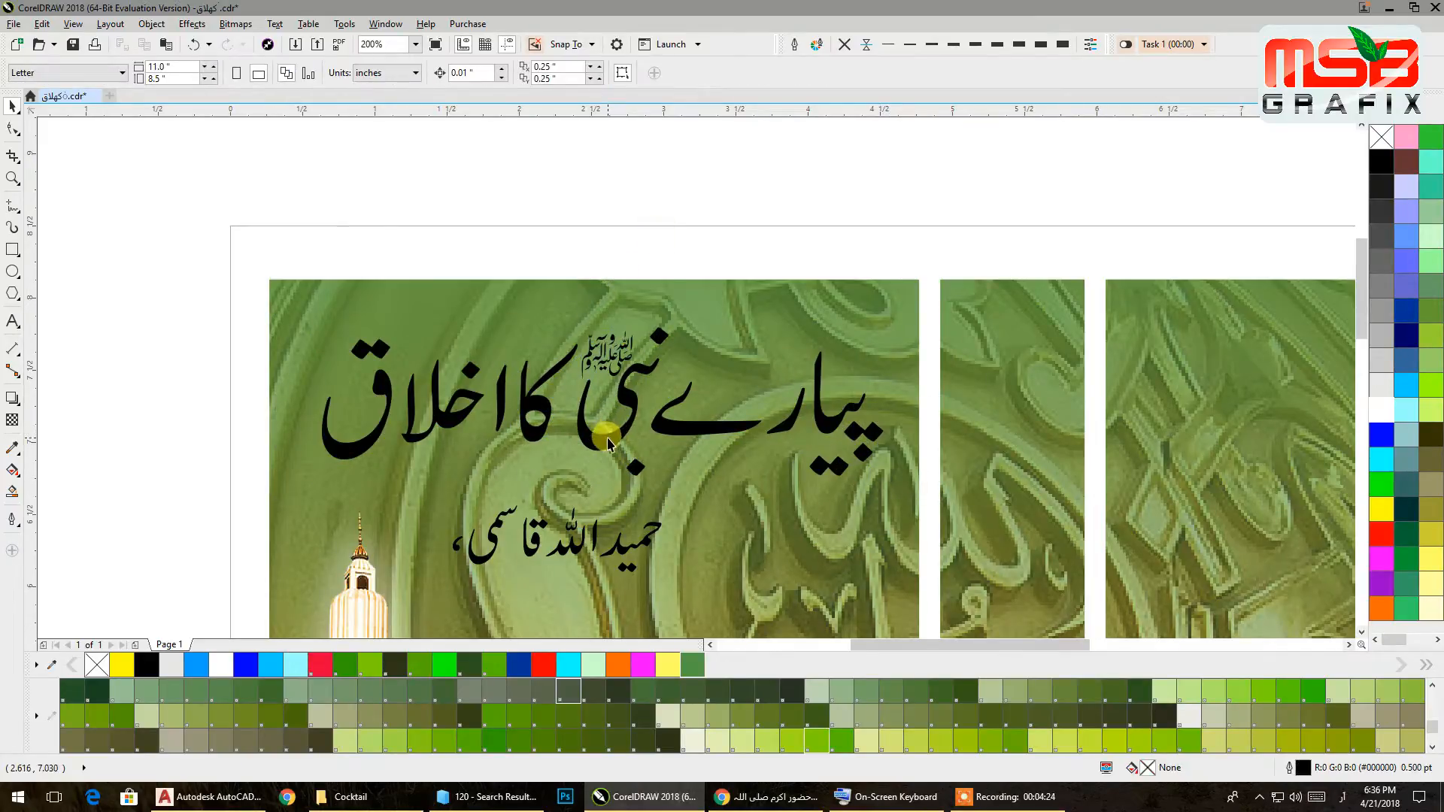
click(609, 443)
drag(610, 444, 616, 456)
click(1384, 534)
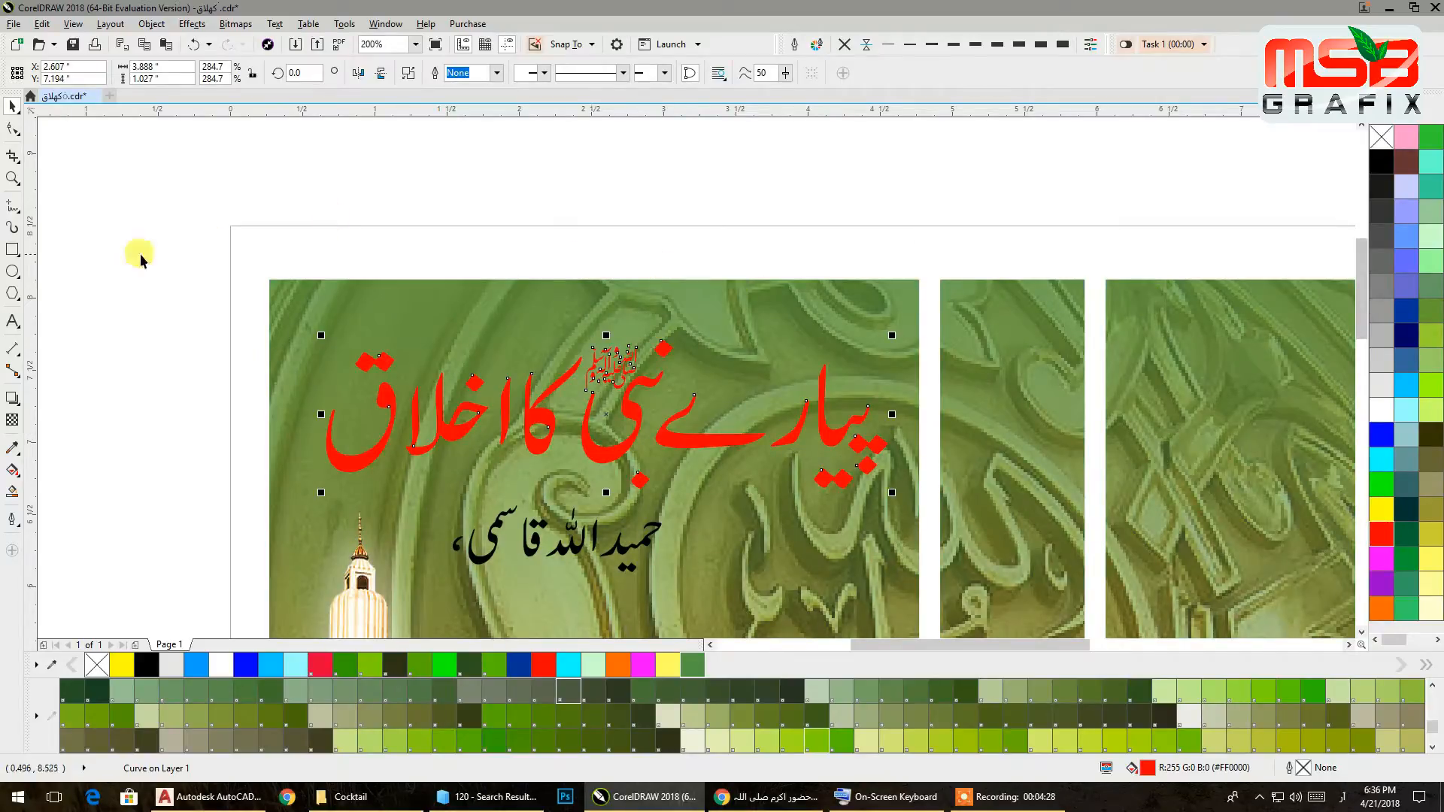
- Add a vertical guideline at the middle of the front cover and centre the title on it
drag(199, 260, 597, 283)
click(609, 416)
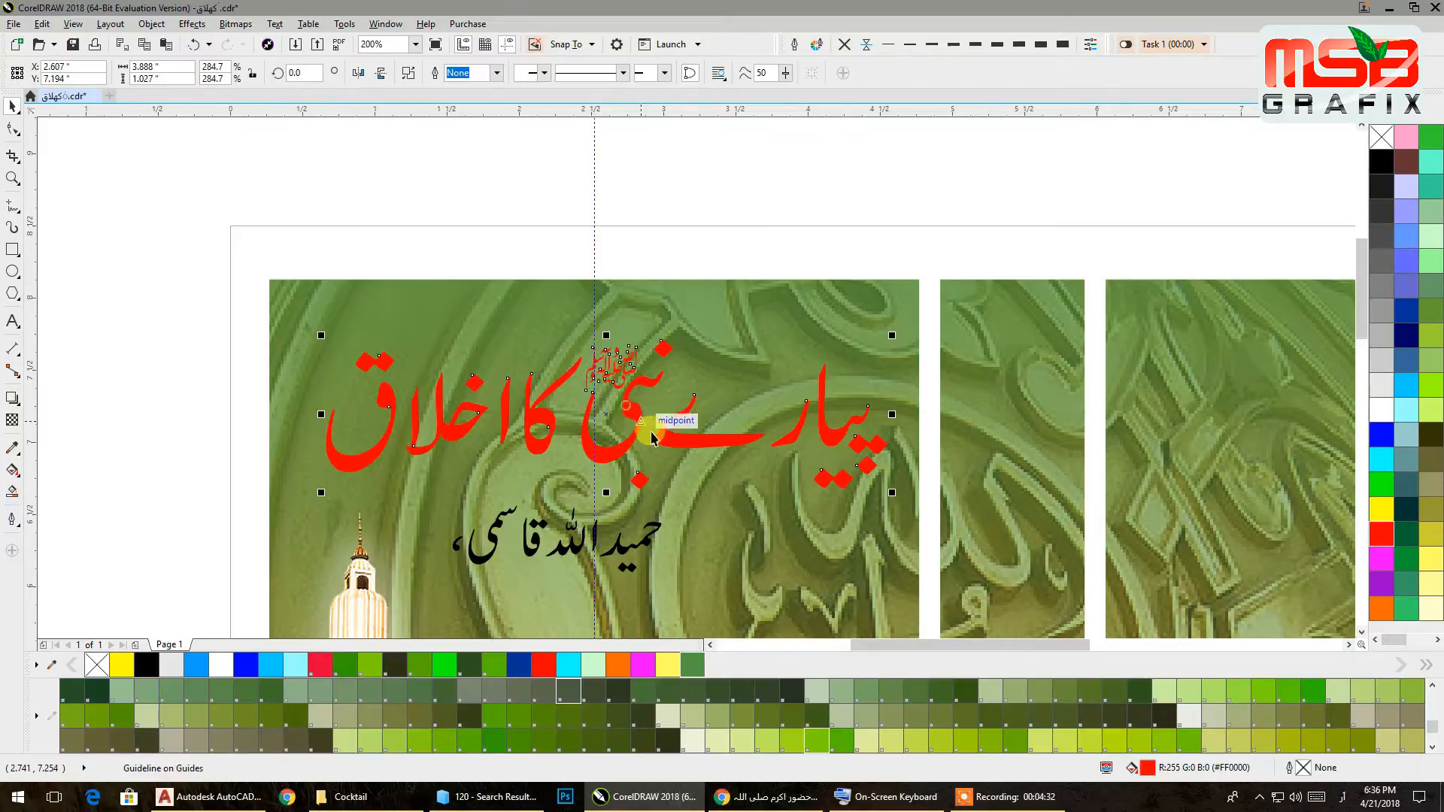
drag(610, 416, 600, 428)
- Fill the title with black and give it a 3 pt white outline
scroll(610, 331, up, 4)
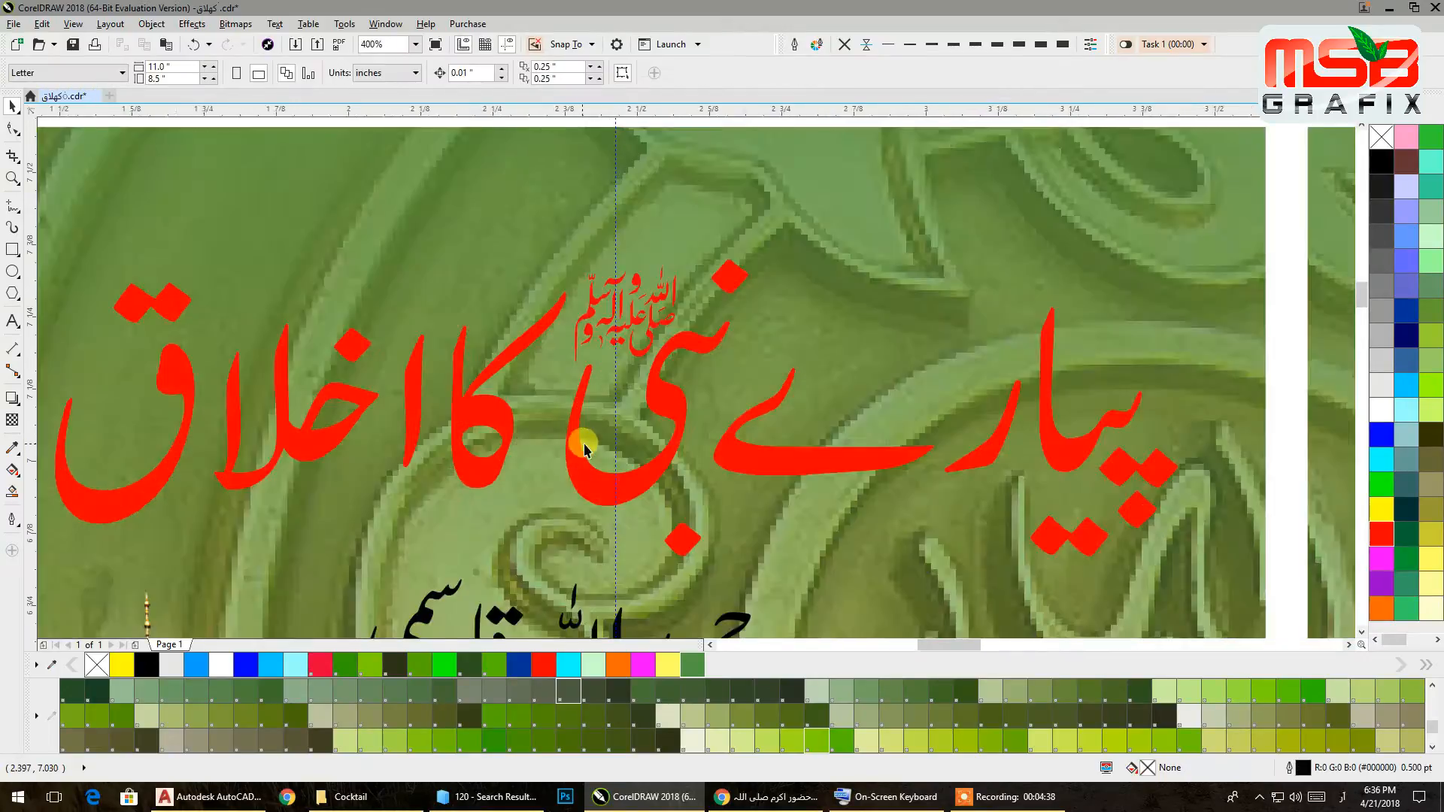
click(1382, 161)
right_click(1377, 412)
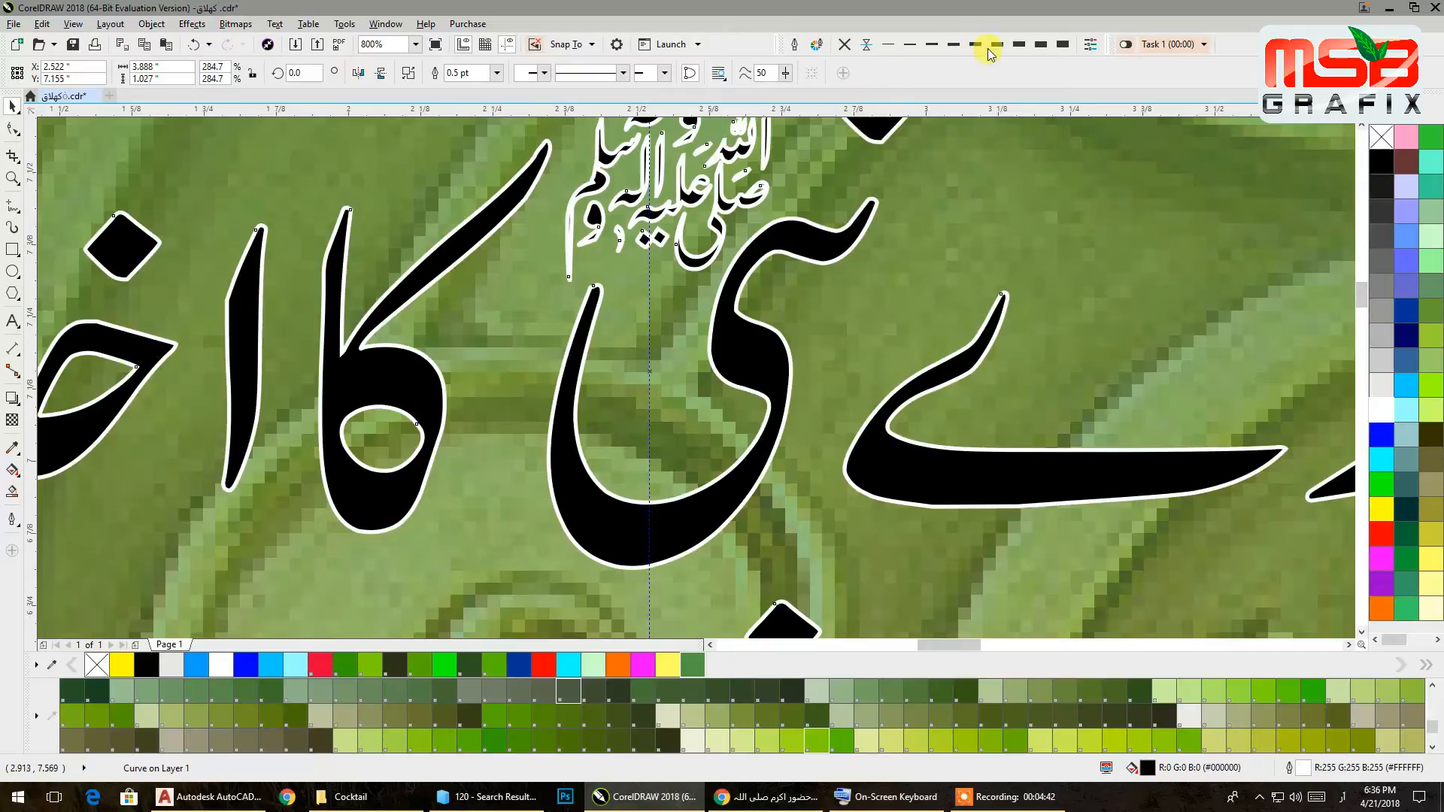
click(997, 45)
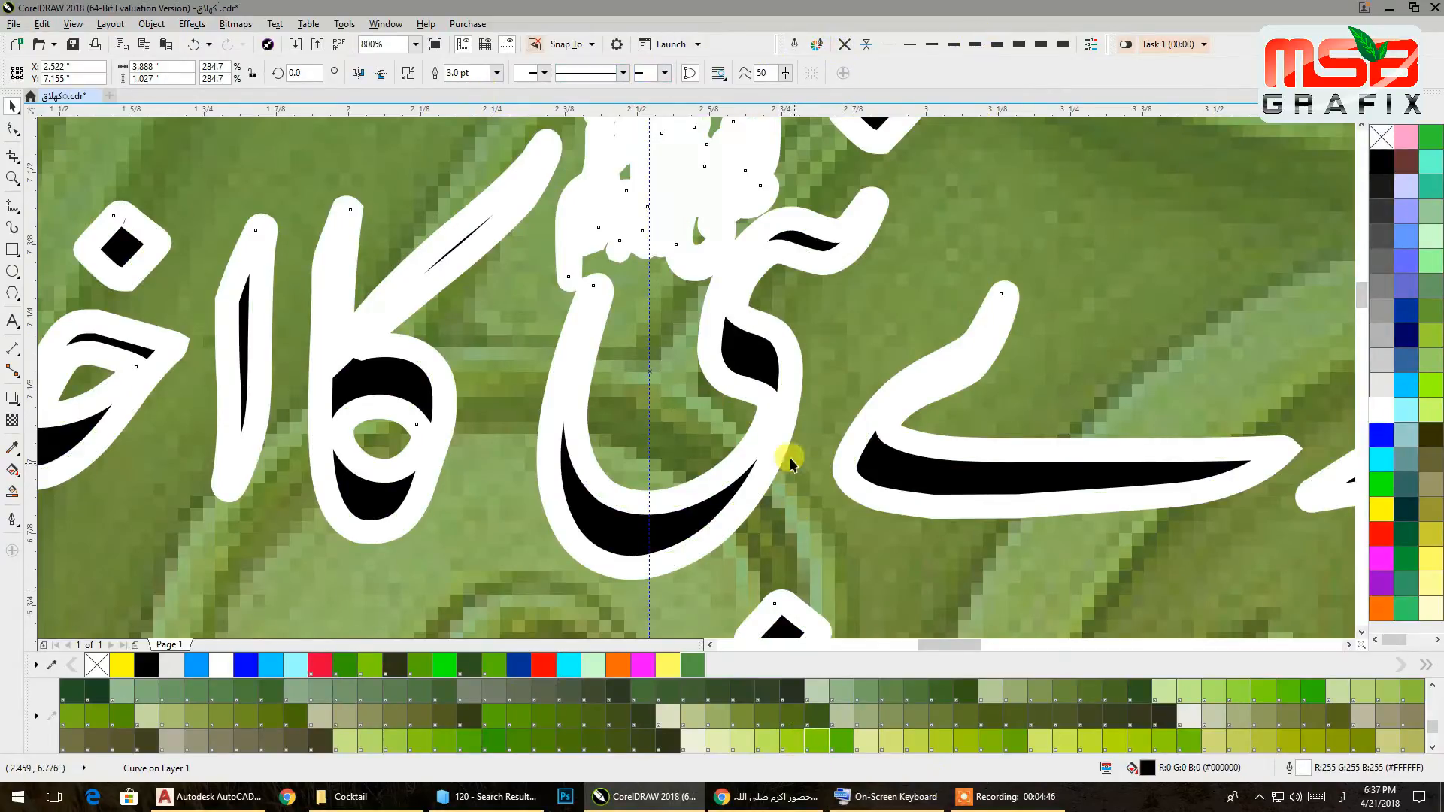
scroll(905, 347, down, 2)
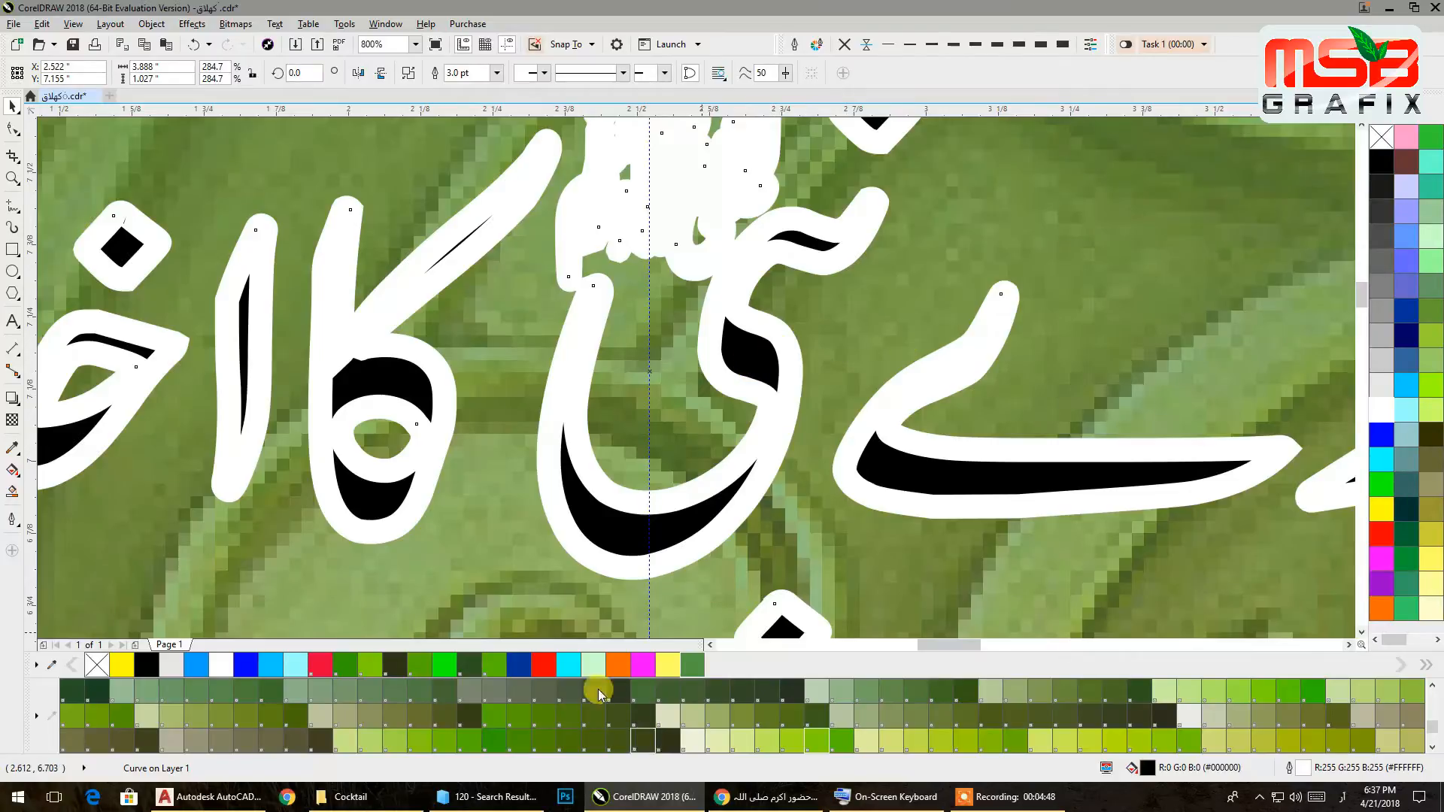
- Give the title's outline rounded corners and line caps, and place it behind the fill
scroll(693, 306, down, 3)
drag(690, 309, 599, 290)
click(796, 47)
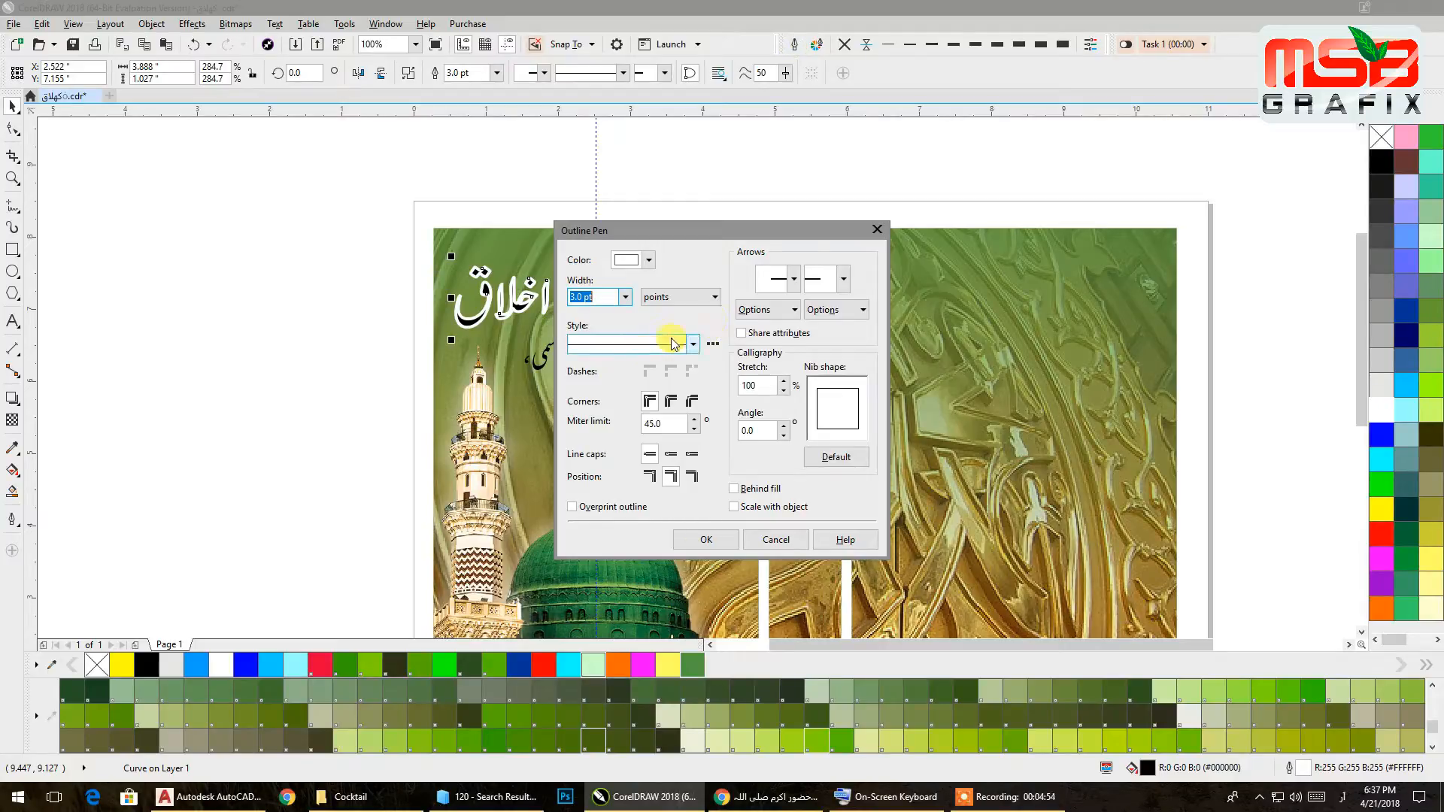
click(671, 401)
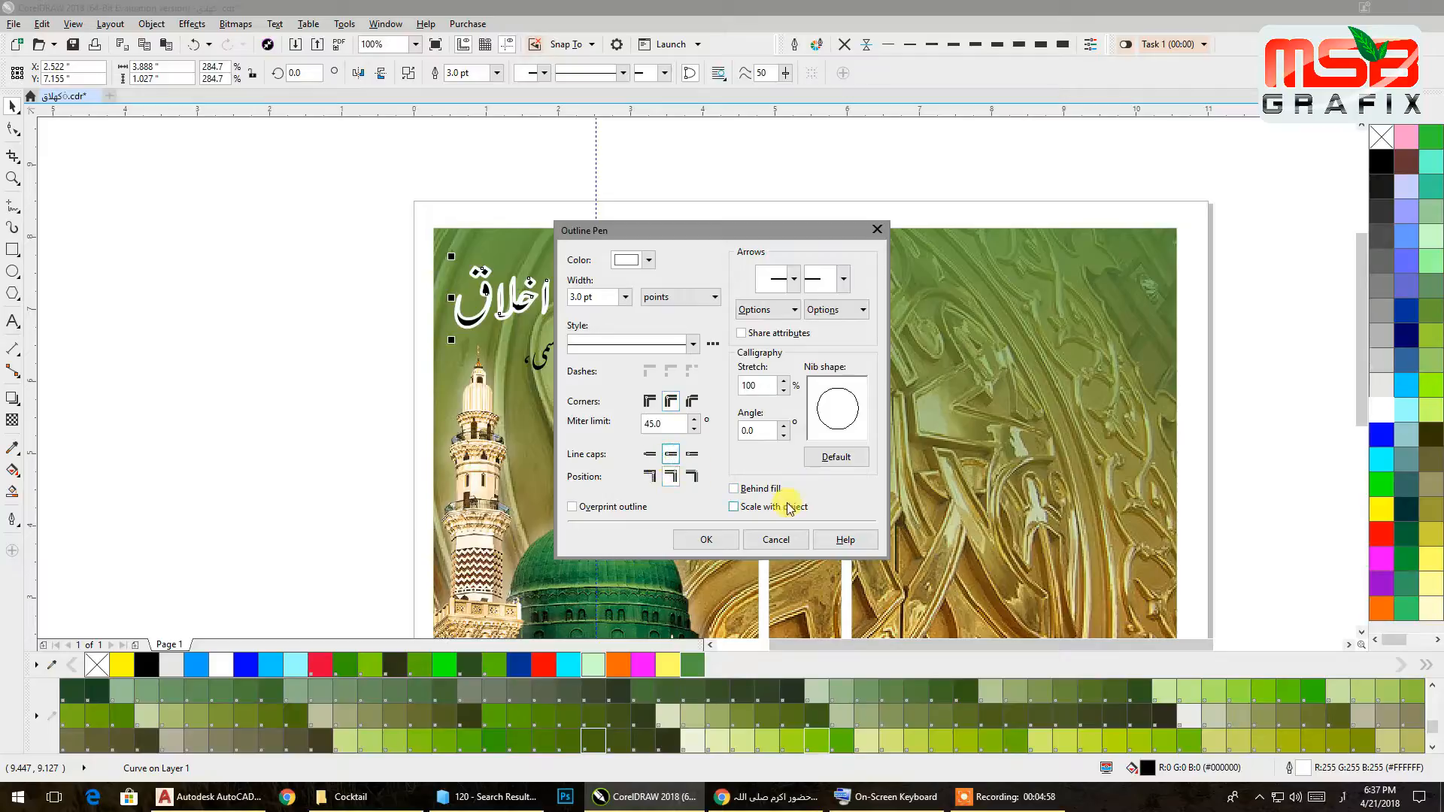
click(705, 540)
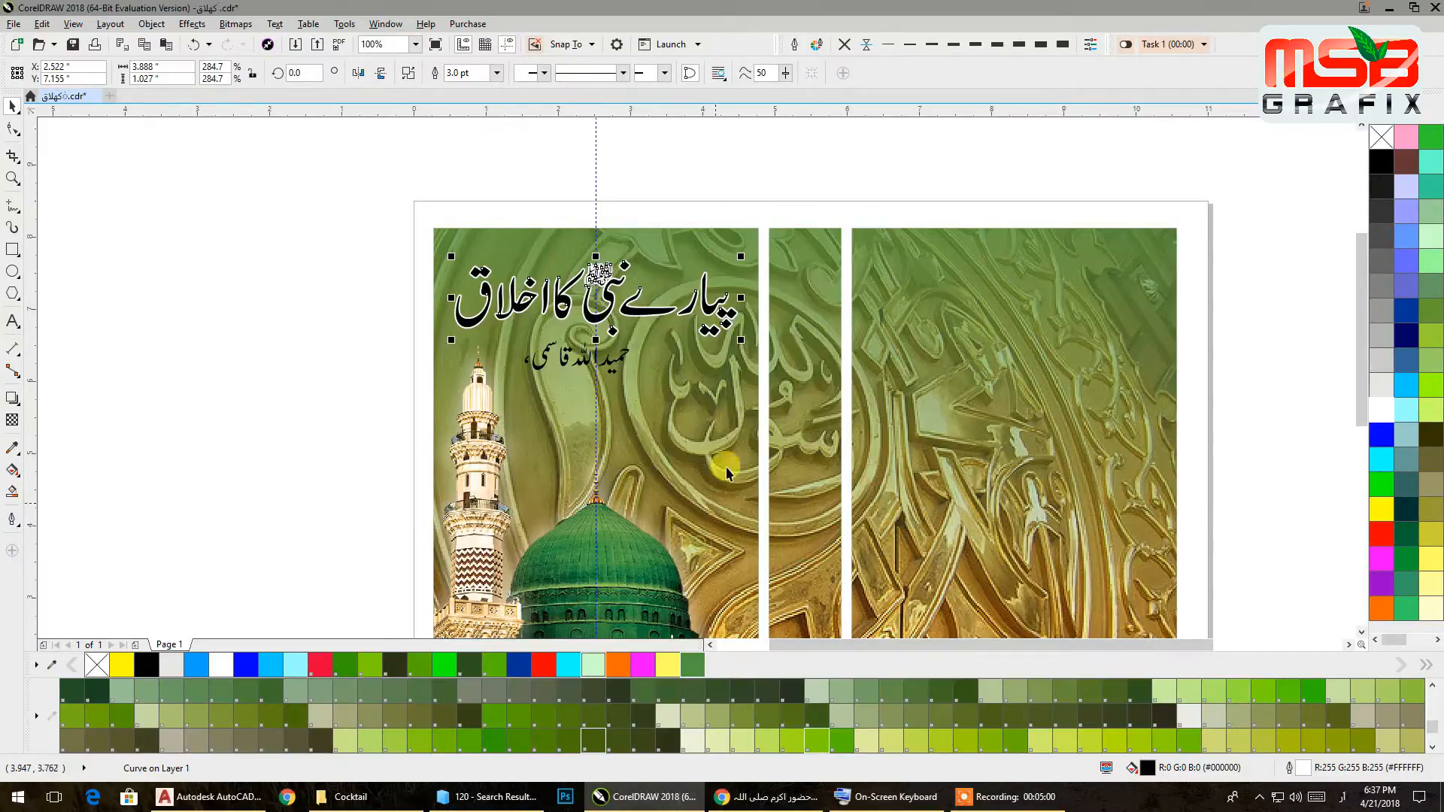
- Change the title's fill to white and its outline to black
click(1383, 414)
right_click(1382, 161)
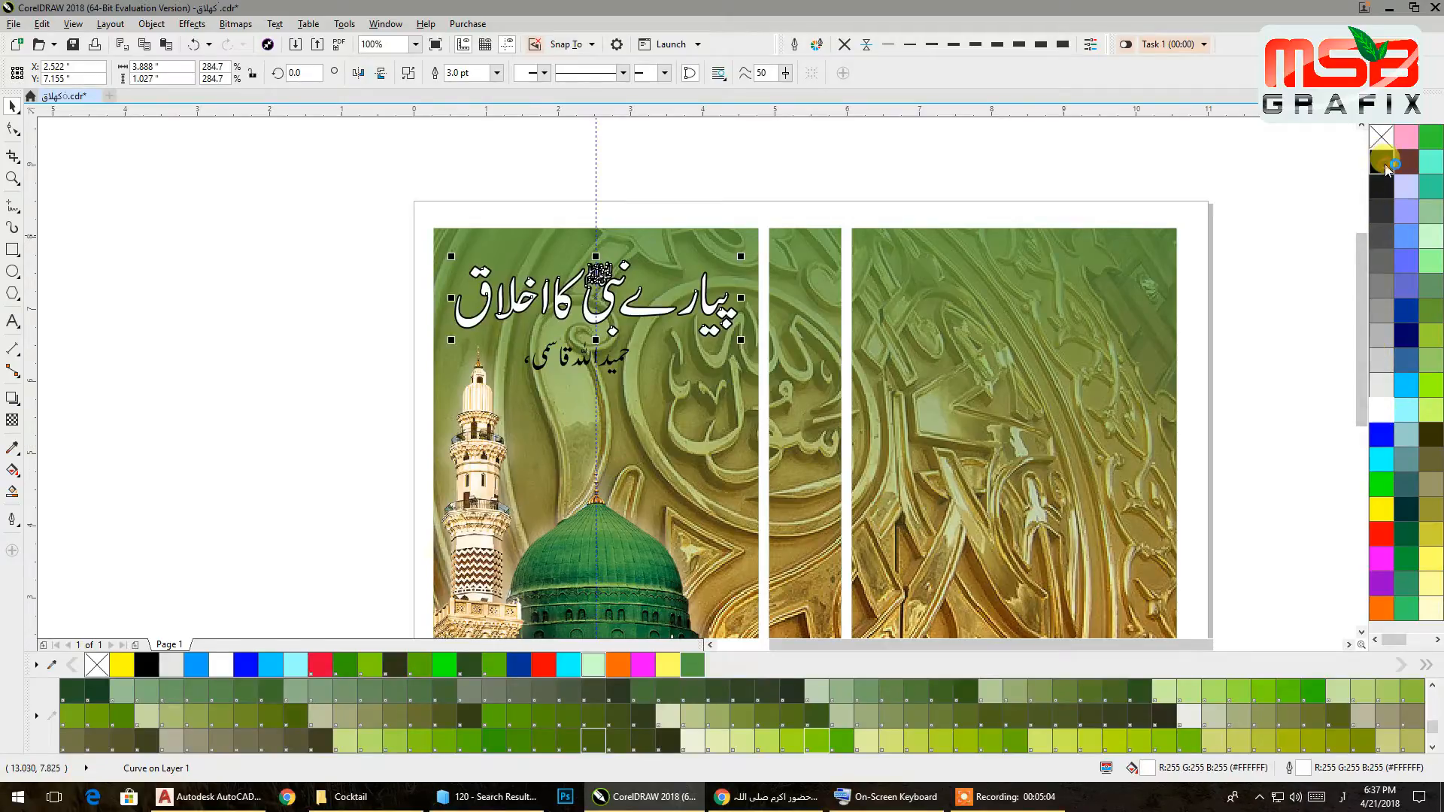
click(1199, 175)
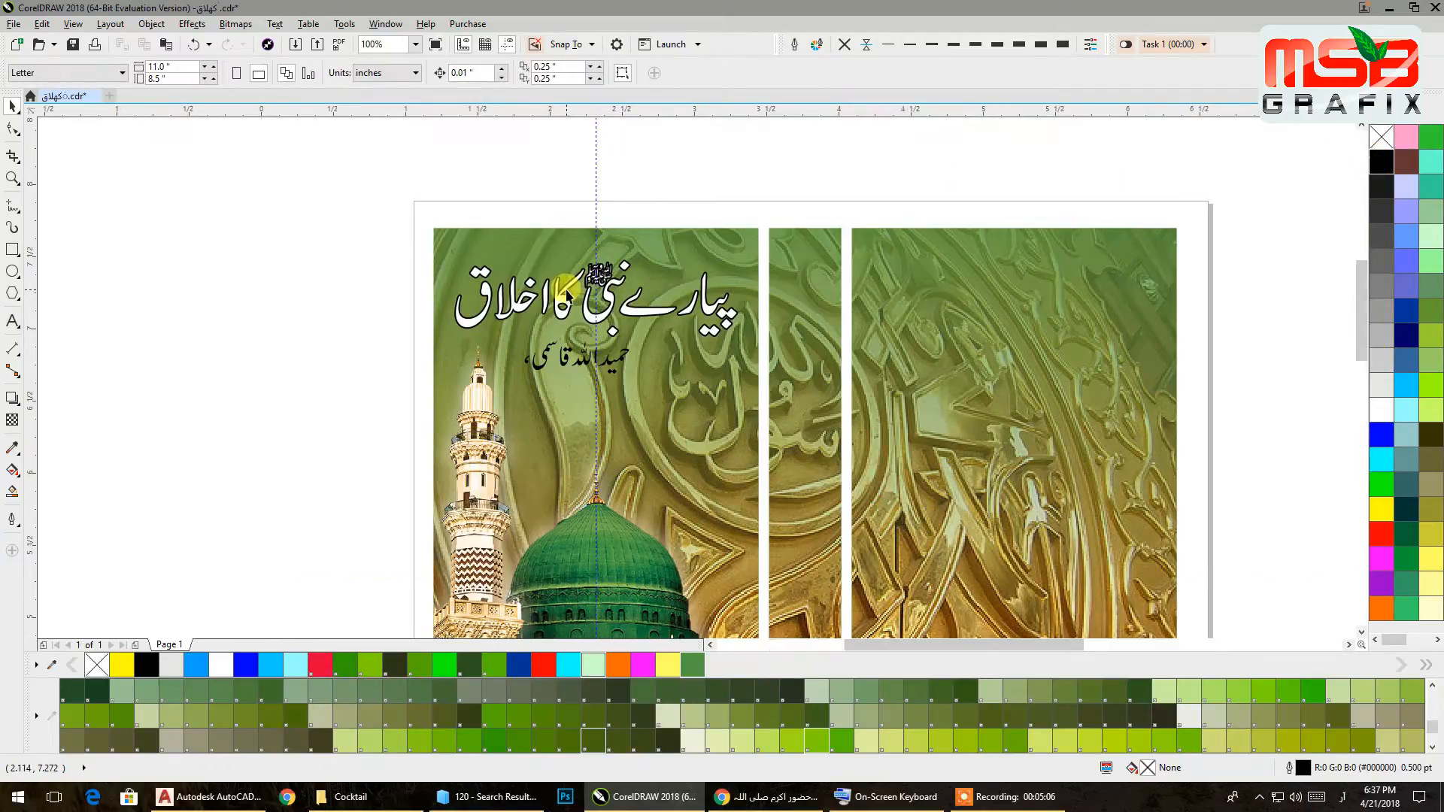
- Nudge the title straight up on the front cover to a vertical position of 7.355 inches
scroll(567, 287, up, 2)
click(653, 302)
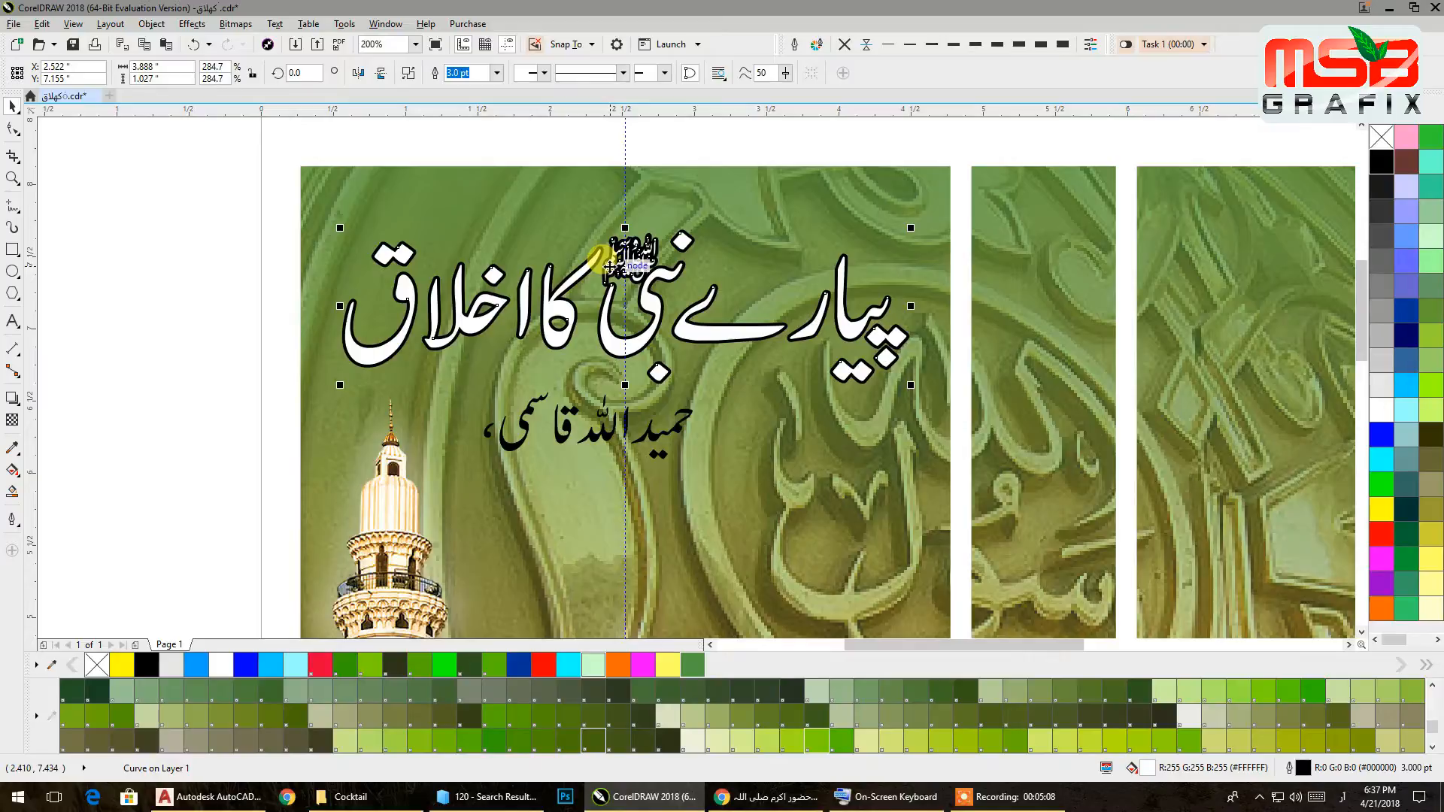
key(Up)
key(Up)
key(Up)
key(Up)
key(Up)
key(Up)
key(Up)
key(Up)
key(Up)
key(Up)
key(Up)
key(Up)
key(Up)
key(Up)
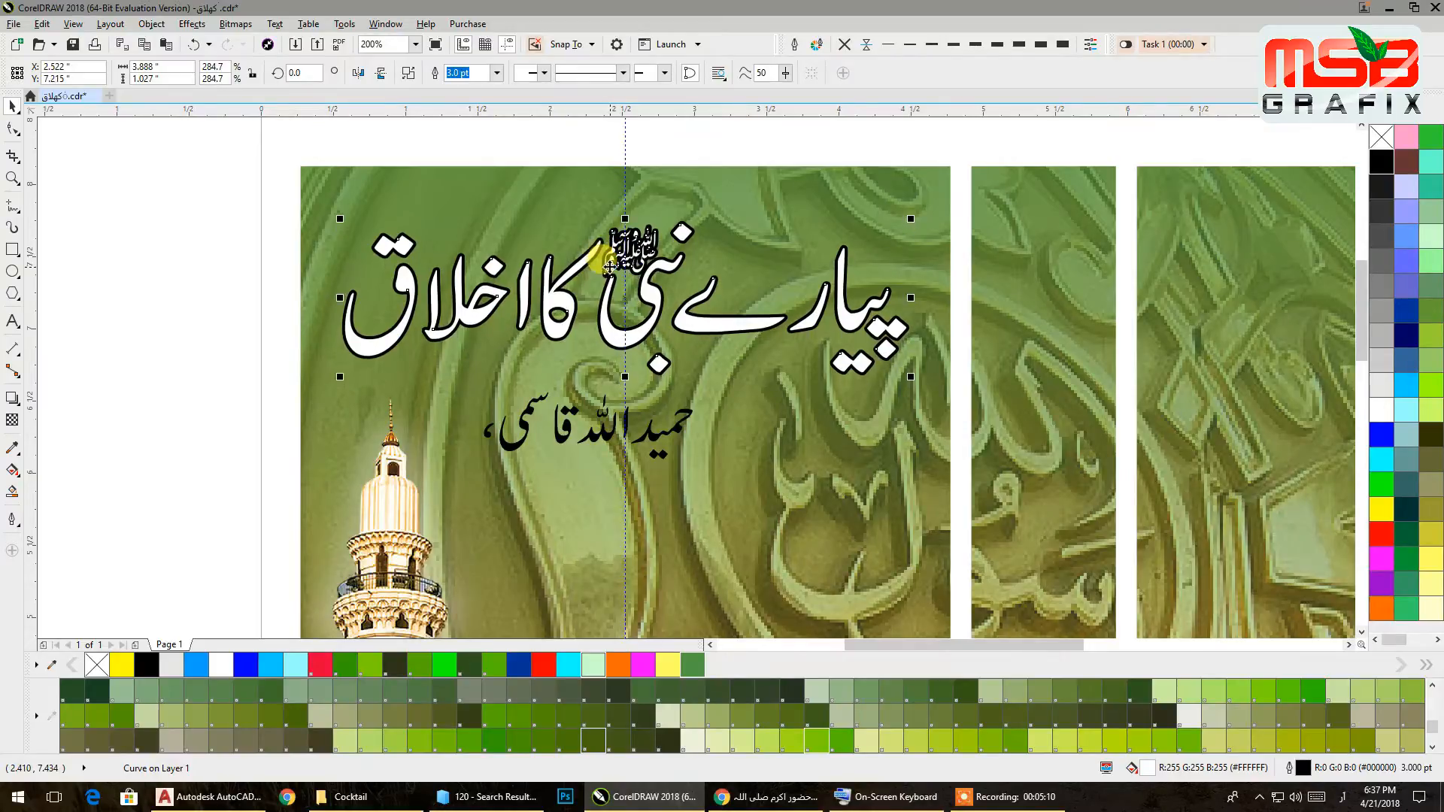
key(Up)
key(Up)
key(Up)
key(Up)
key(Up)
key(Up)
key(Up)
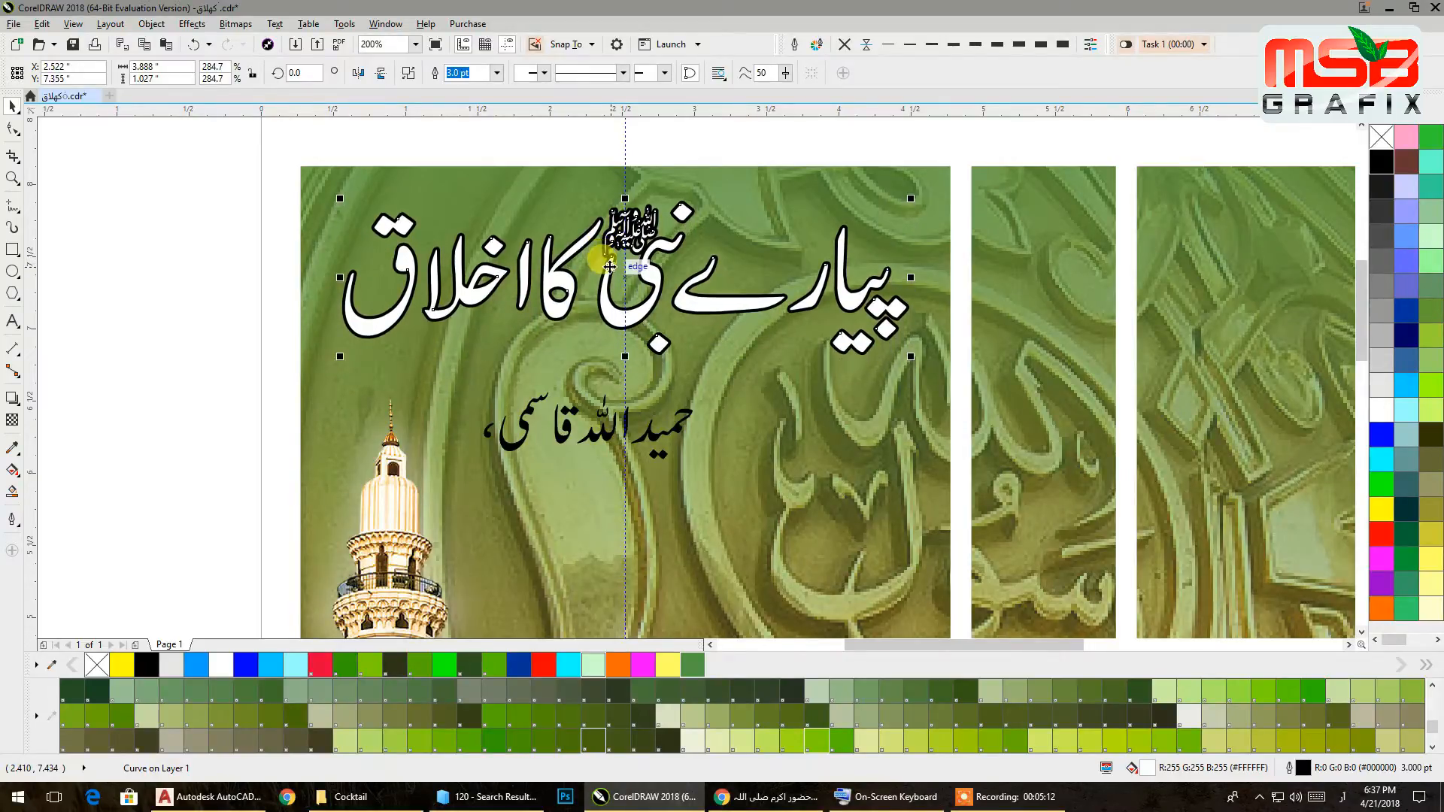
click(214, 406)
- Move the author's name to just above the minaret and fill it with white
drag(599, 441, 449, 402)
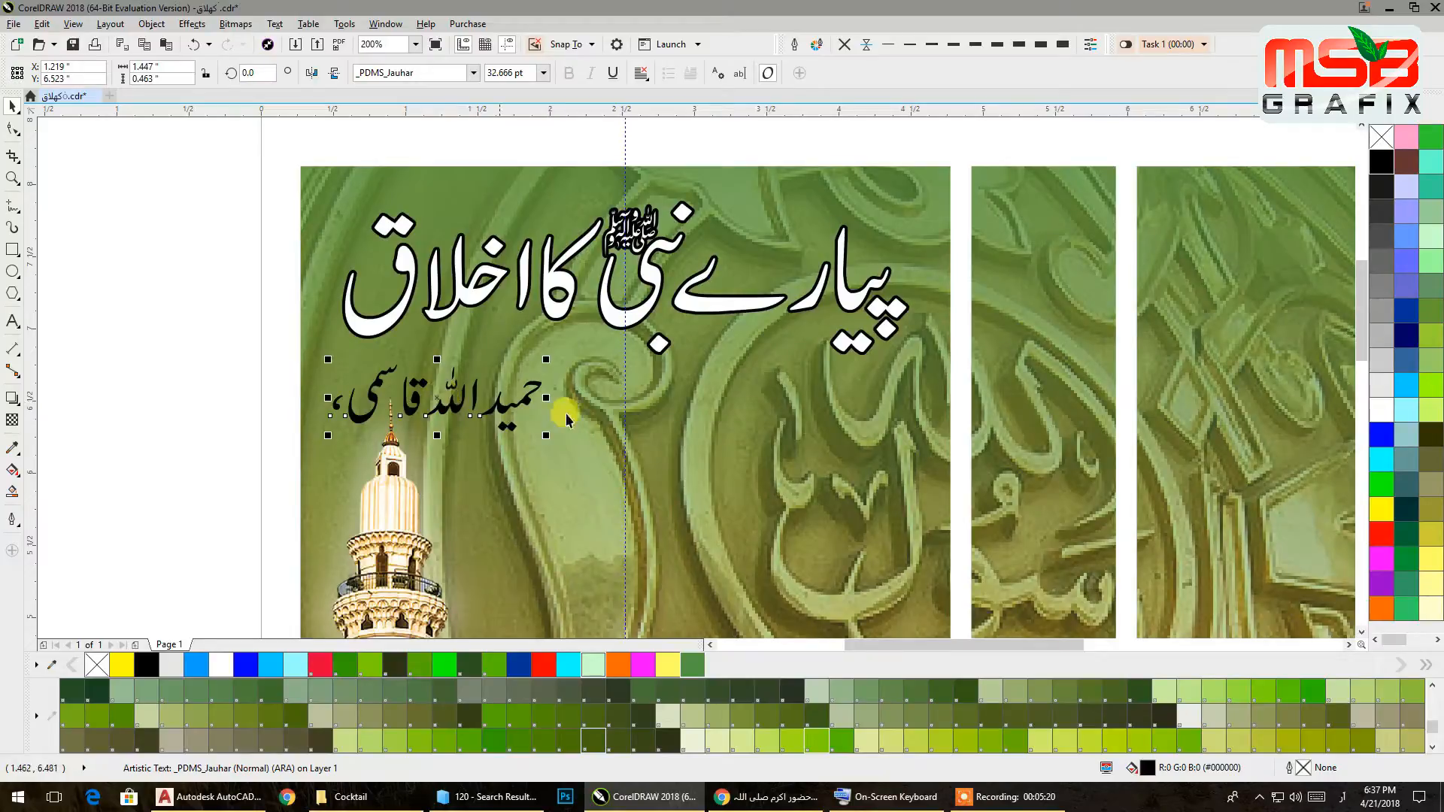
click(1381, 410)
click(167, 376)
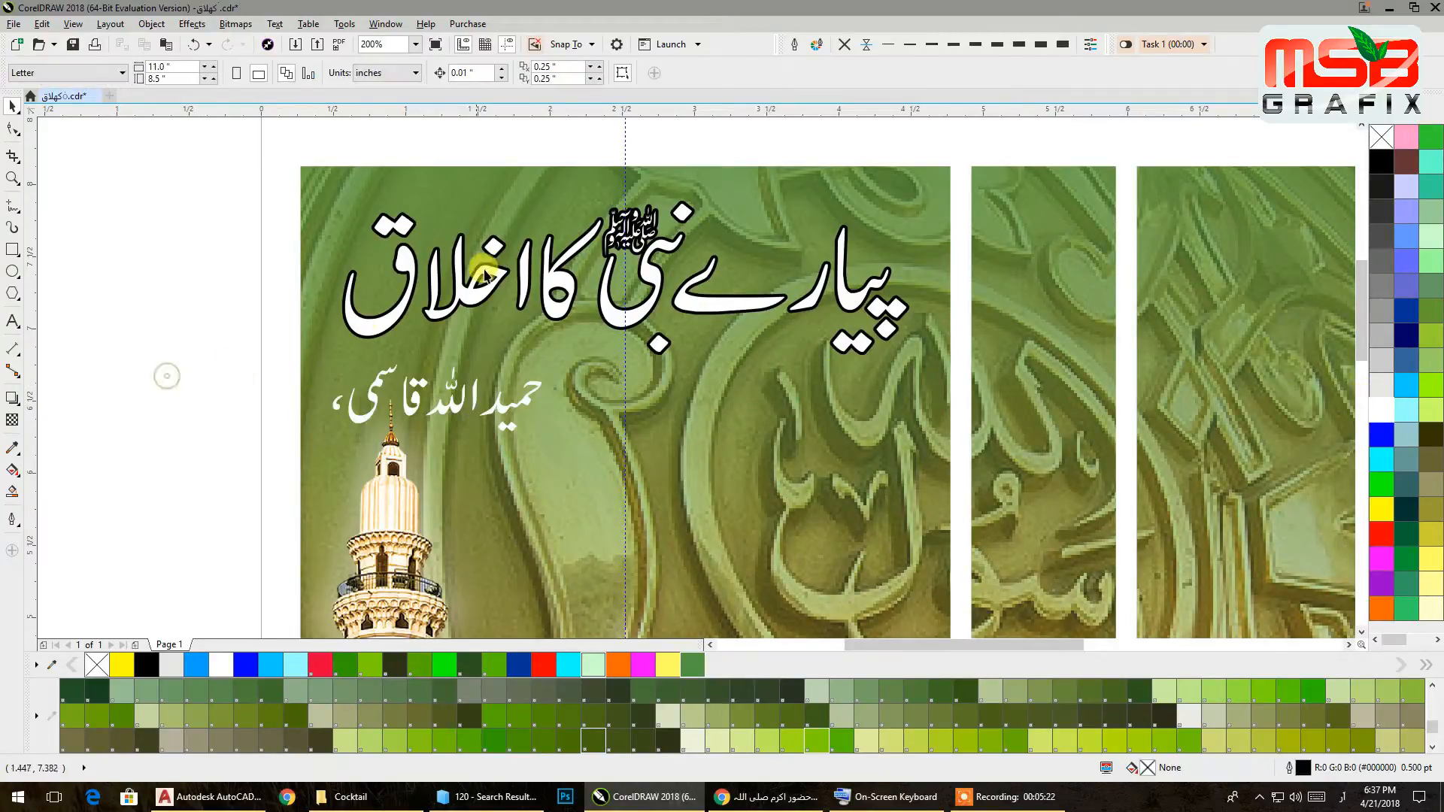
- Try magenta on the author's name and settle on a yellow fill
click(410, 416)
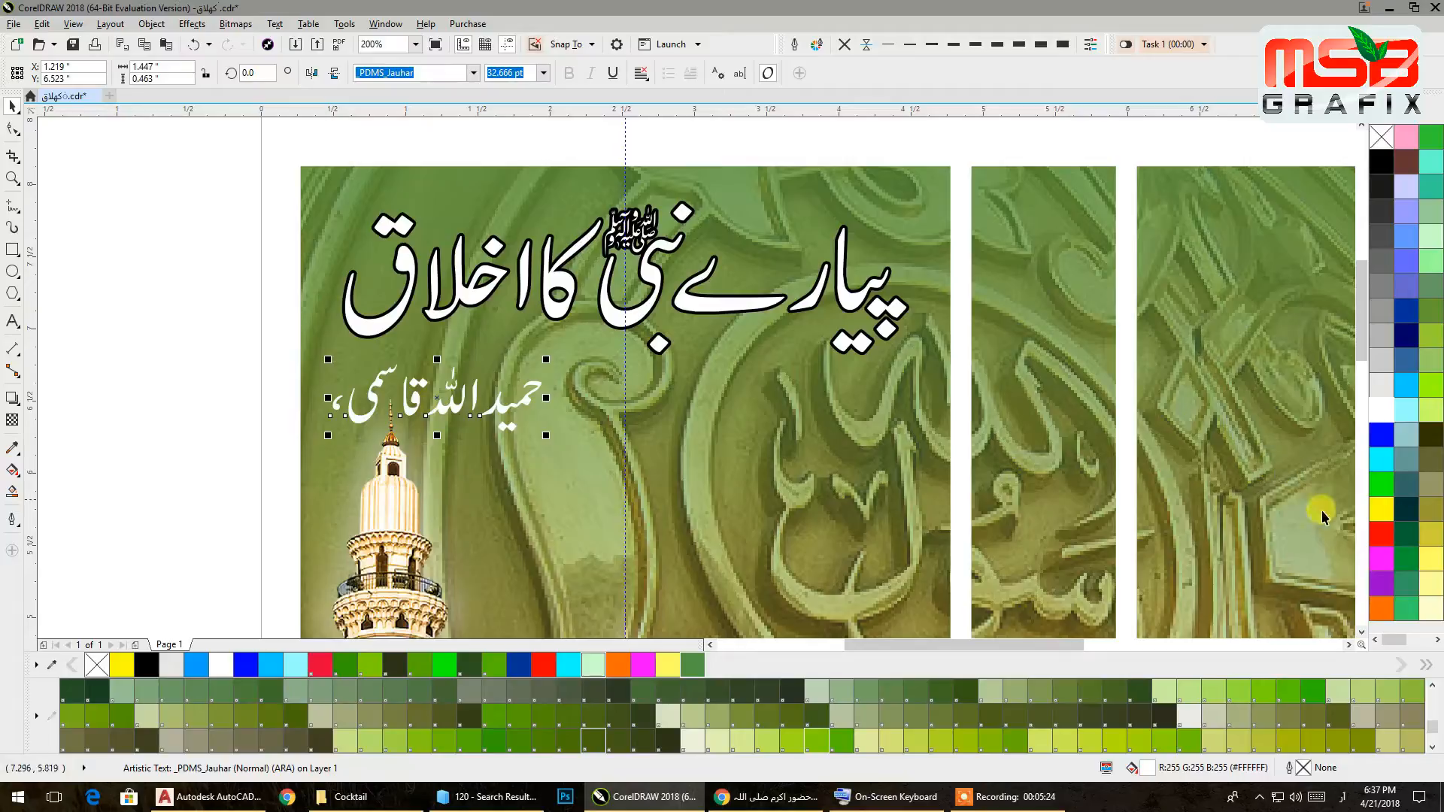
click(1383, 560)
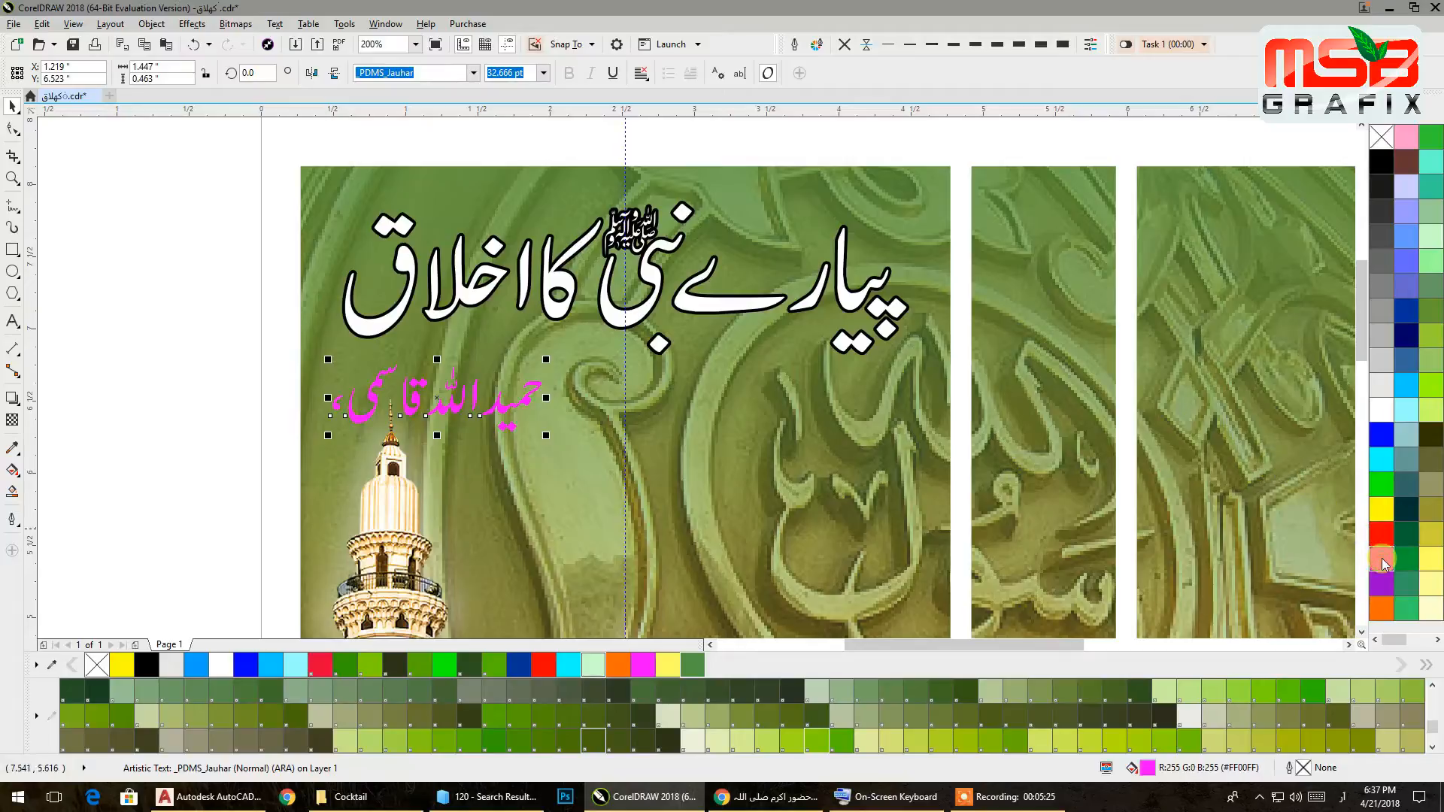
click(1381, 513)
click(170, 293)
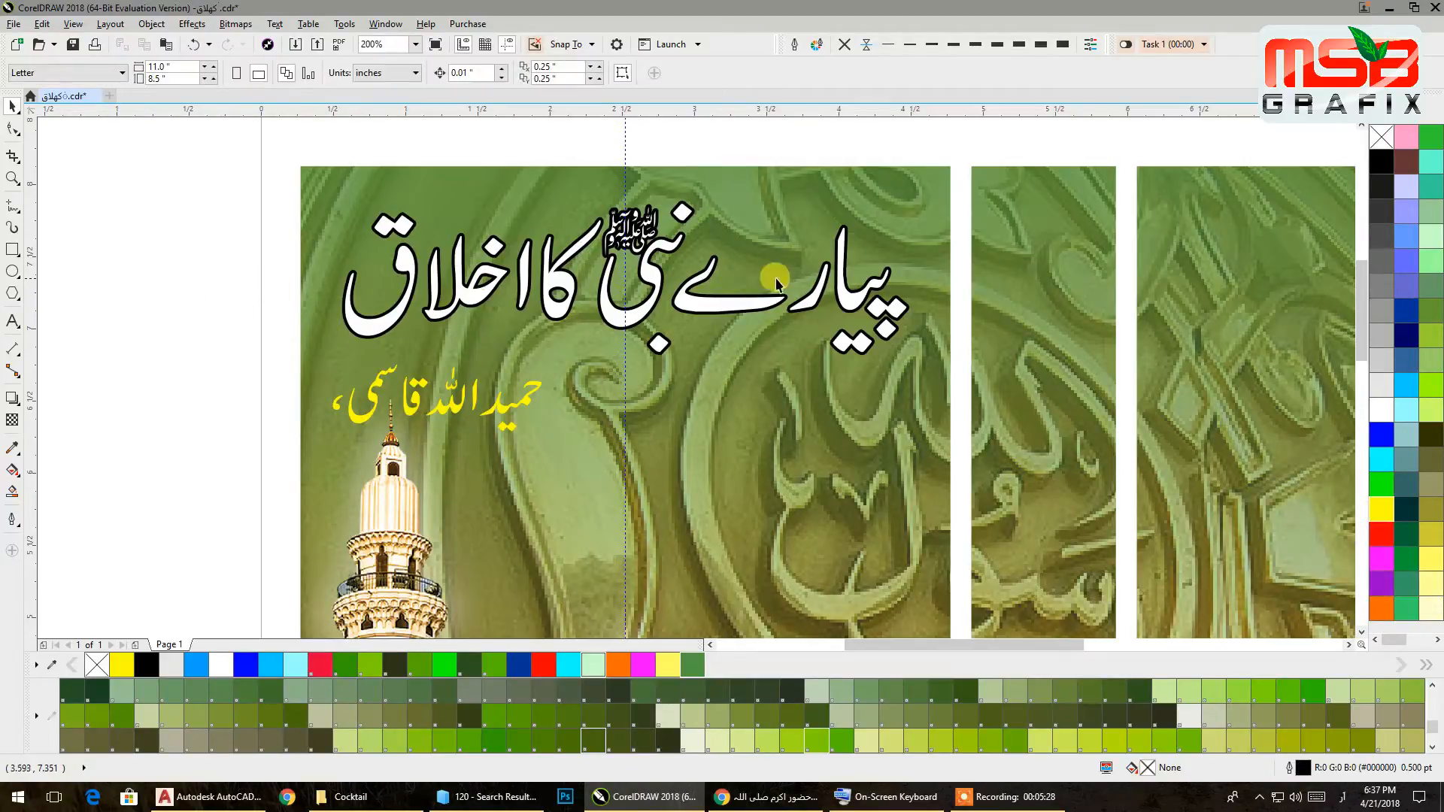
- Recolour the title's outline blue and make it thinner
click(707, 301)
right_click(1385, 435)
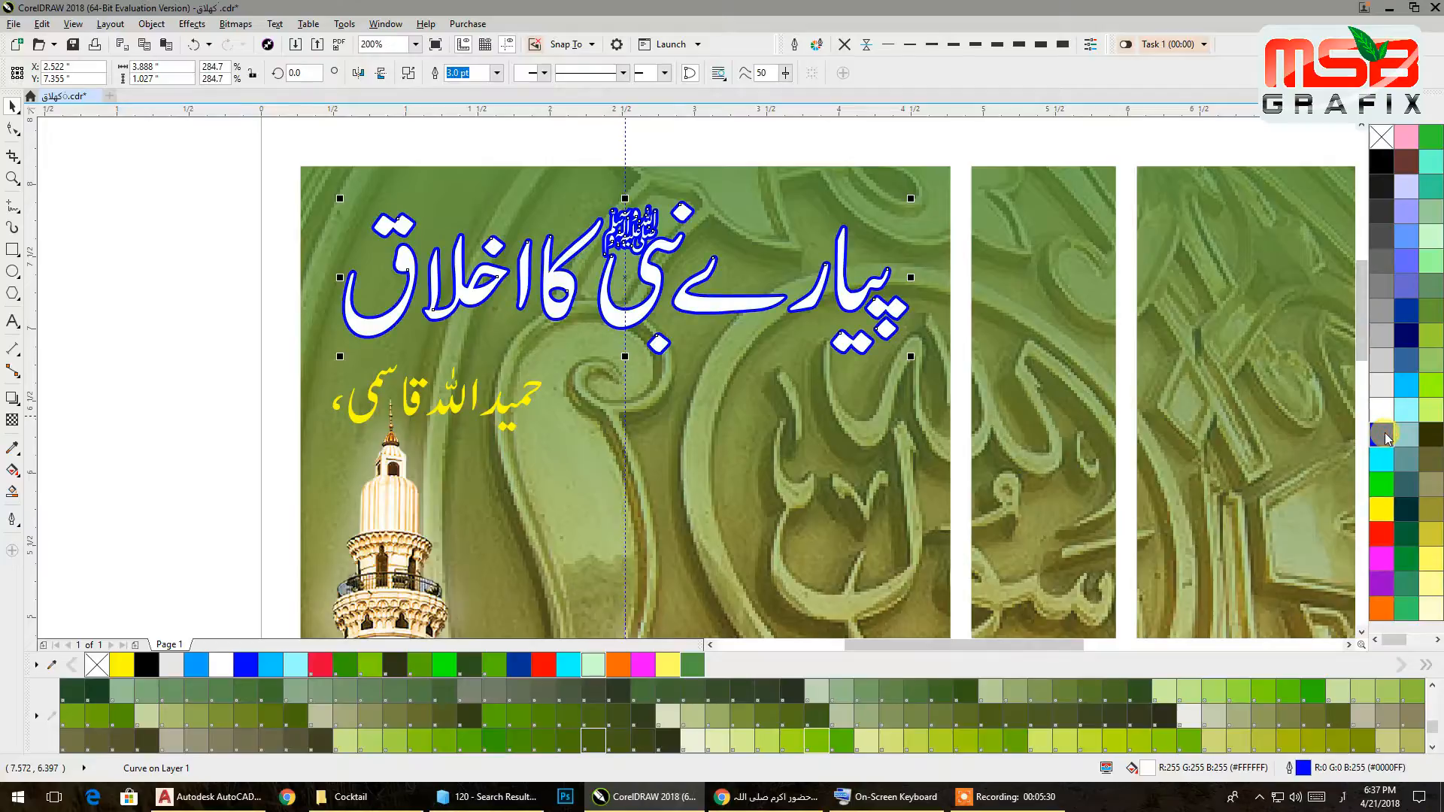
click(935, 48)
click(954, 47)
click(974, 46)
click(804, 140)
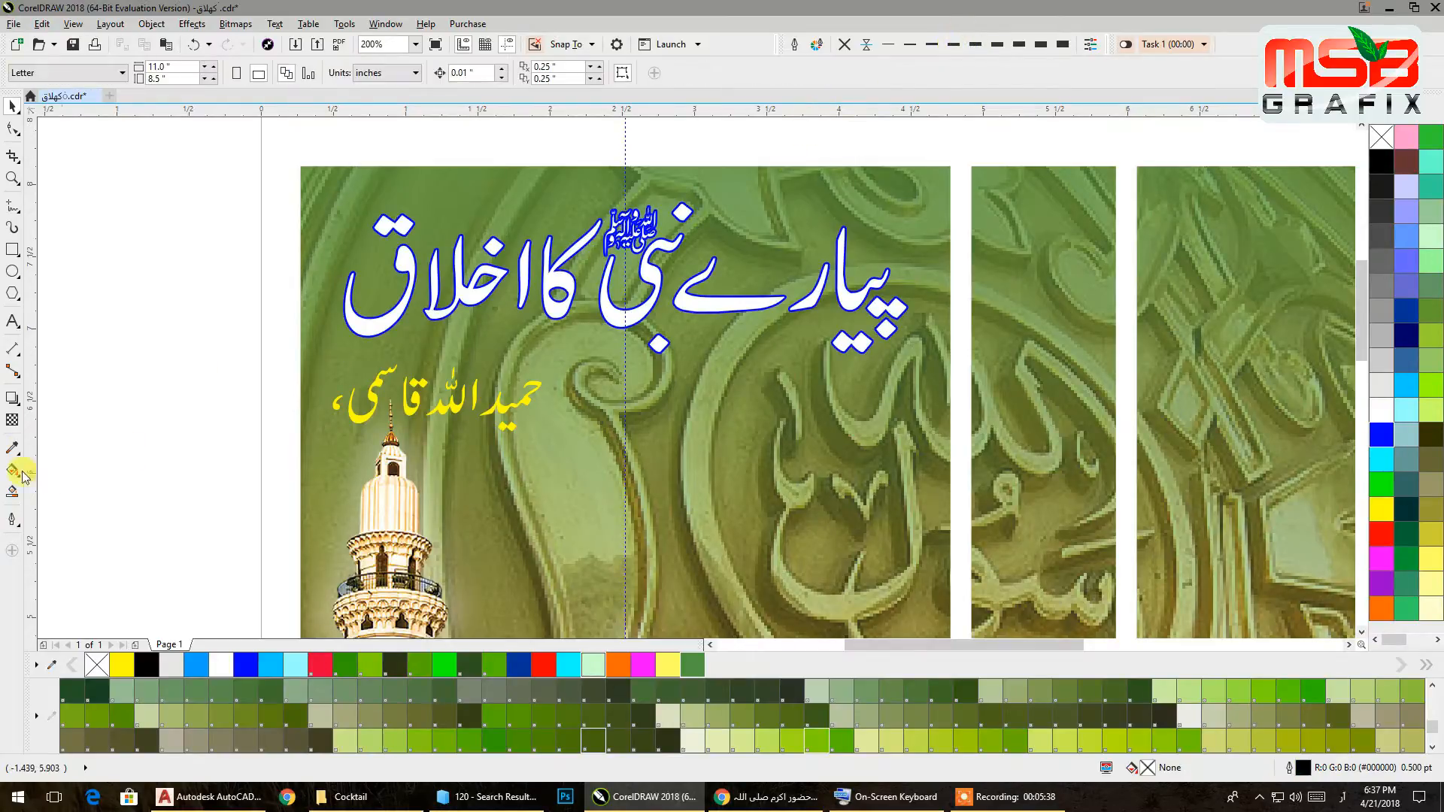
- Add a drop shadow to the title and apply the Small Glow preset to it
click(12, 399)
click(653, 305)
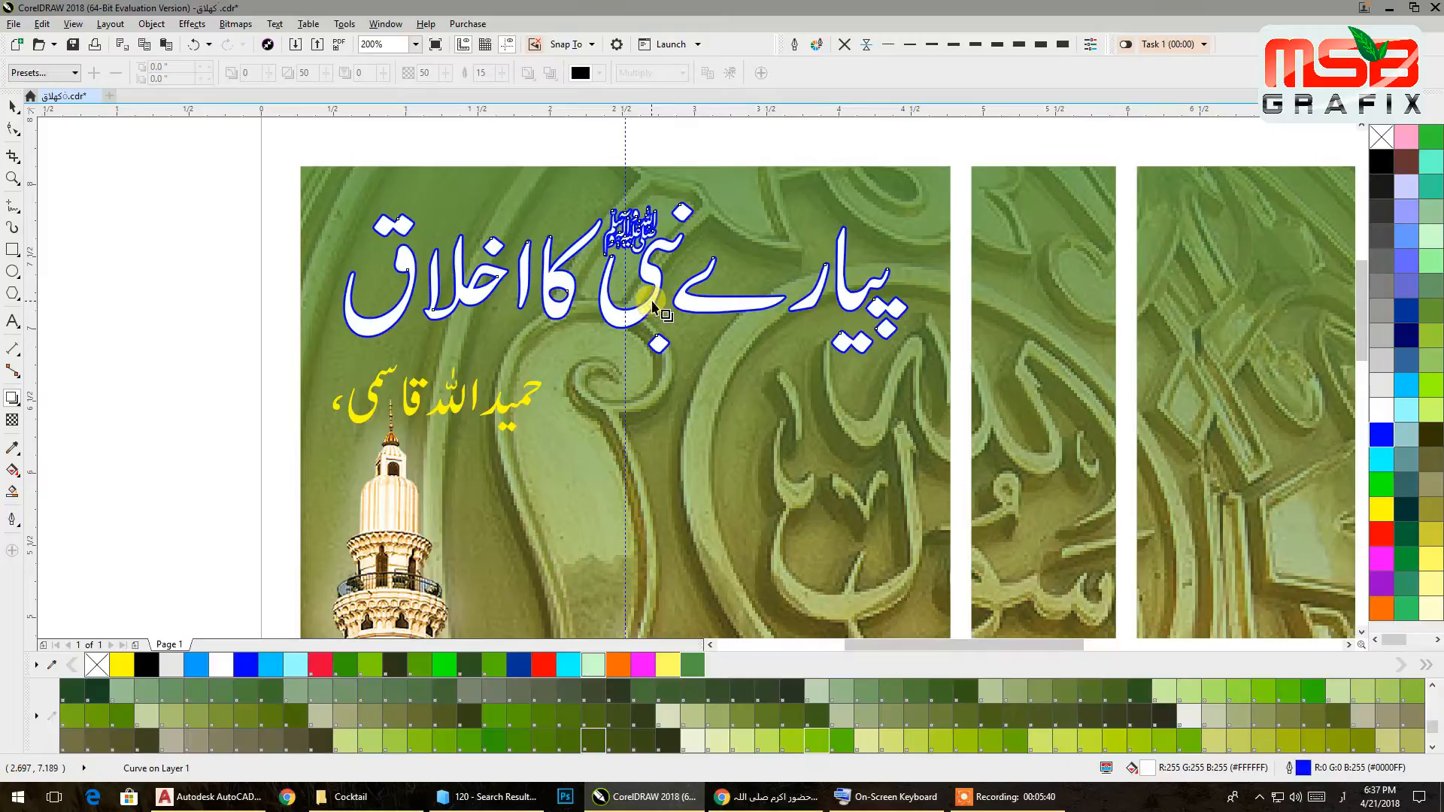
drag(659, 277, 908, 277)
click(45, 72)
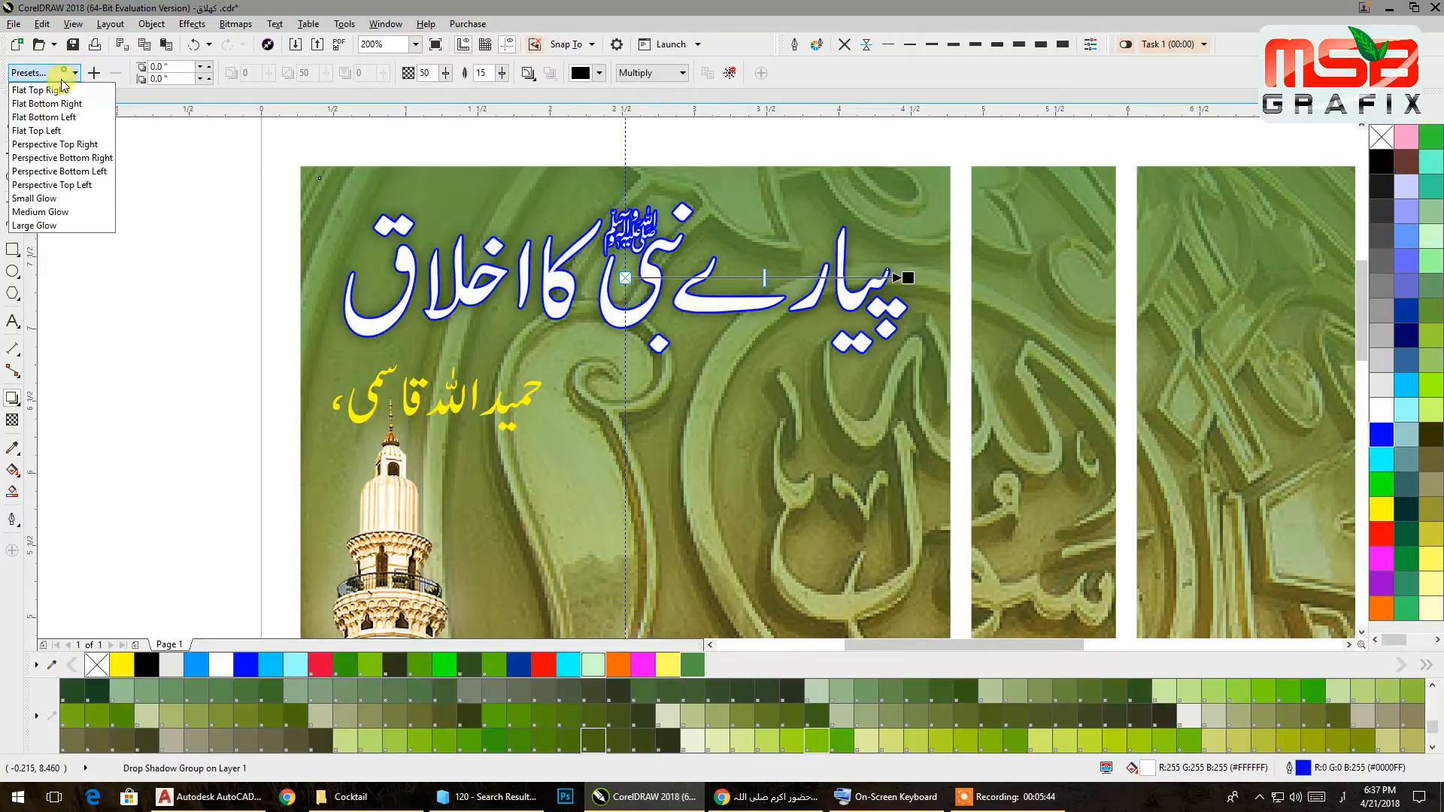
click(34, 198)
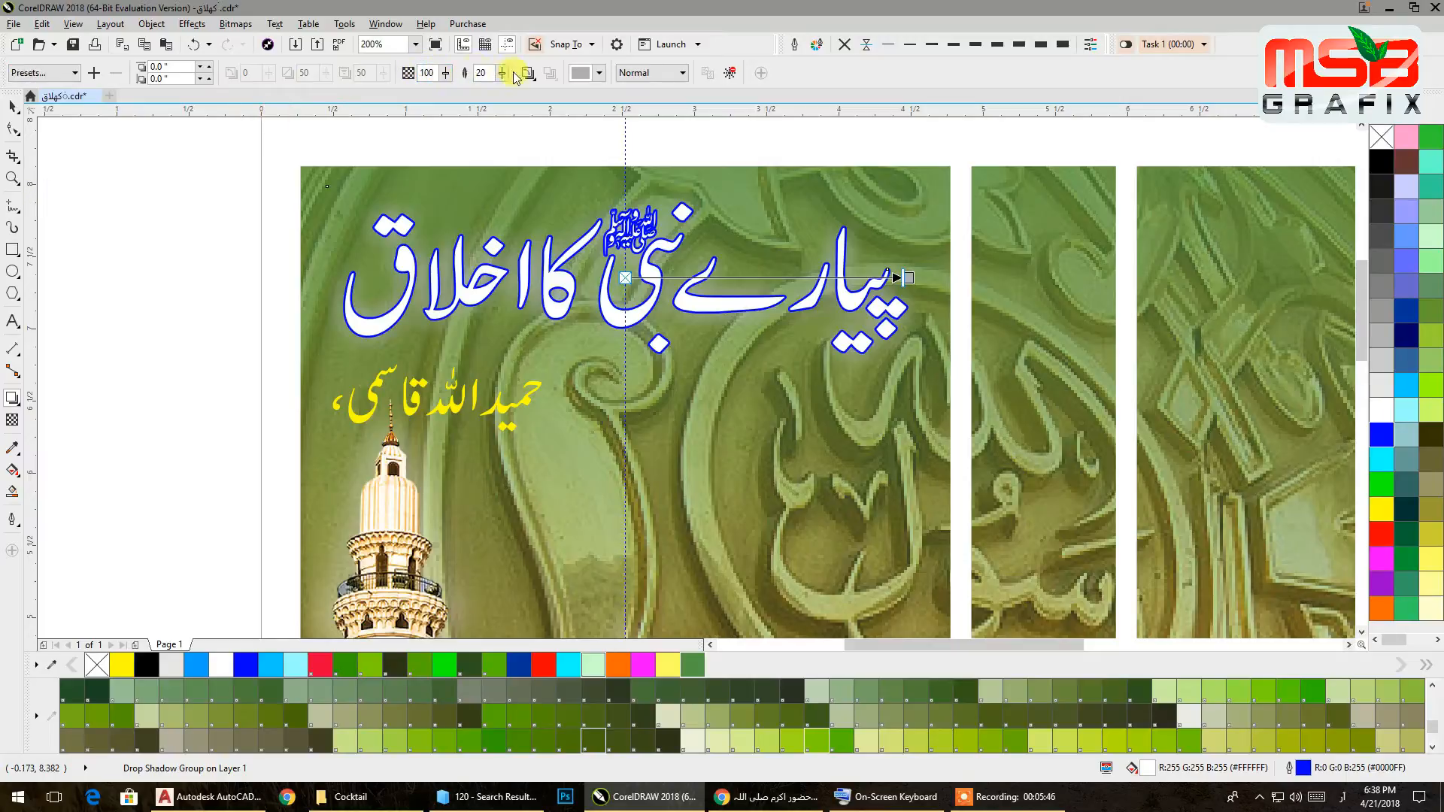
- Set the colour of the title's drop shadow to black
click(571, 74)
click(571, 73)
click(572, 74)
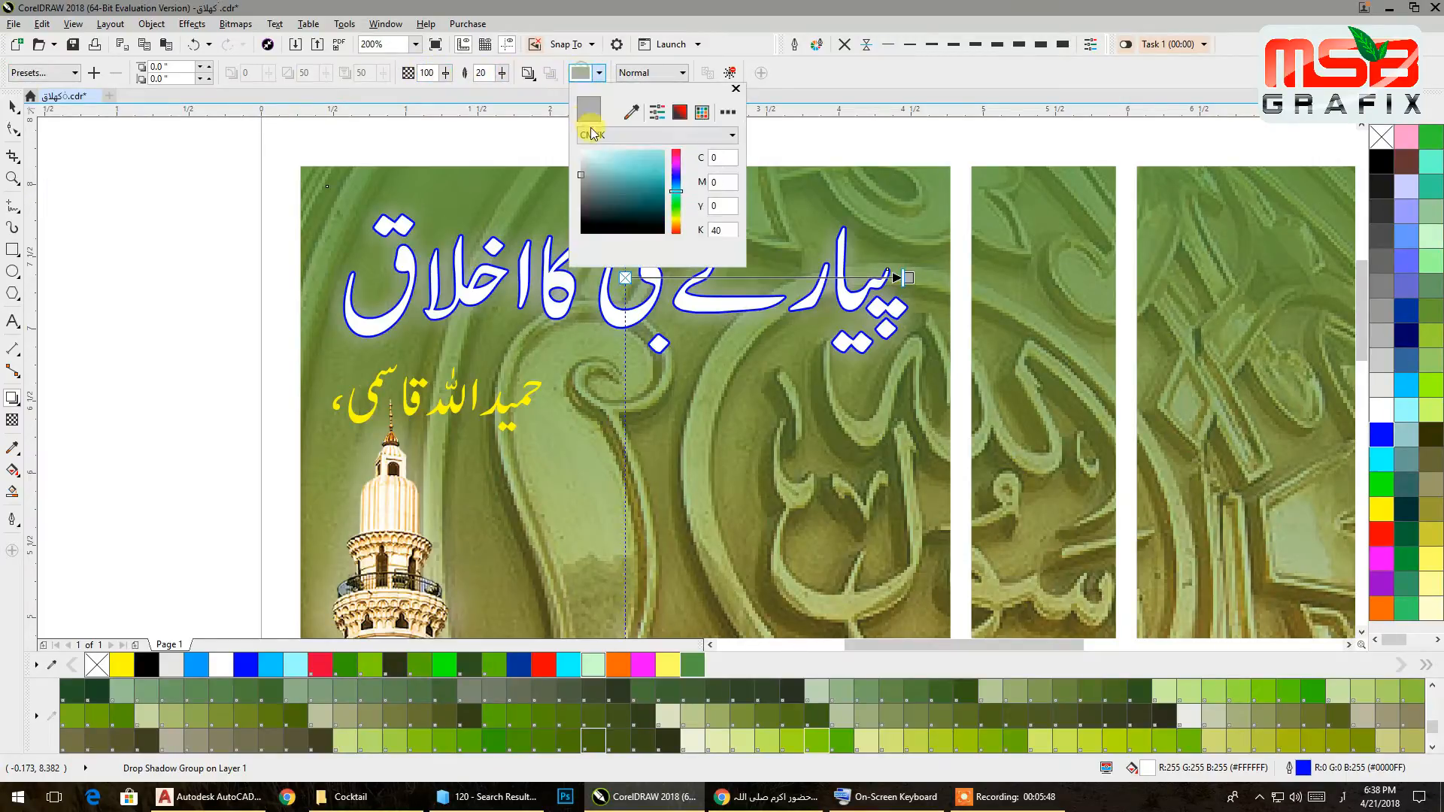
- Set the direction of the title's drop shadow to Outside and its feathering to 8
click(528, 73)
click(528, 73)
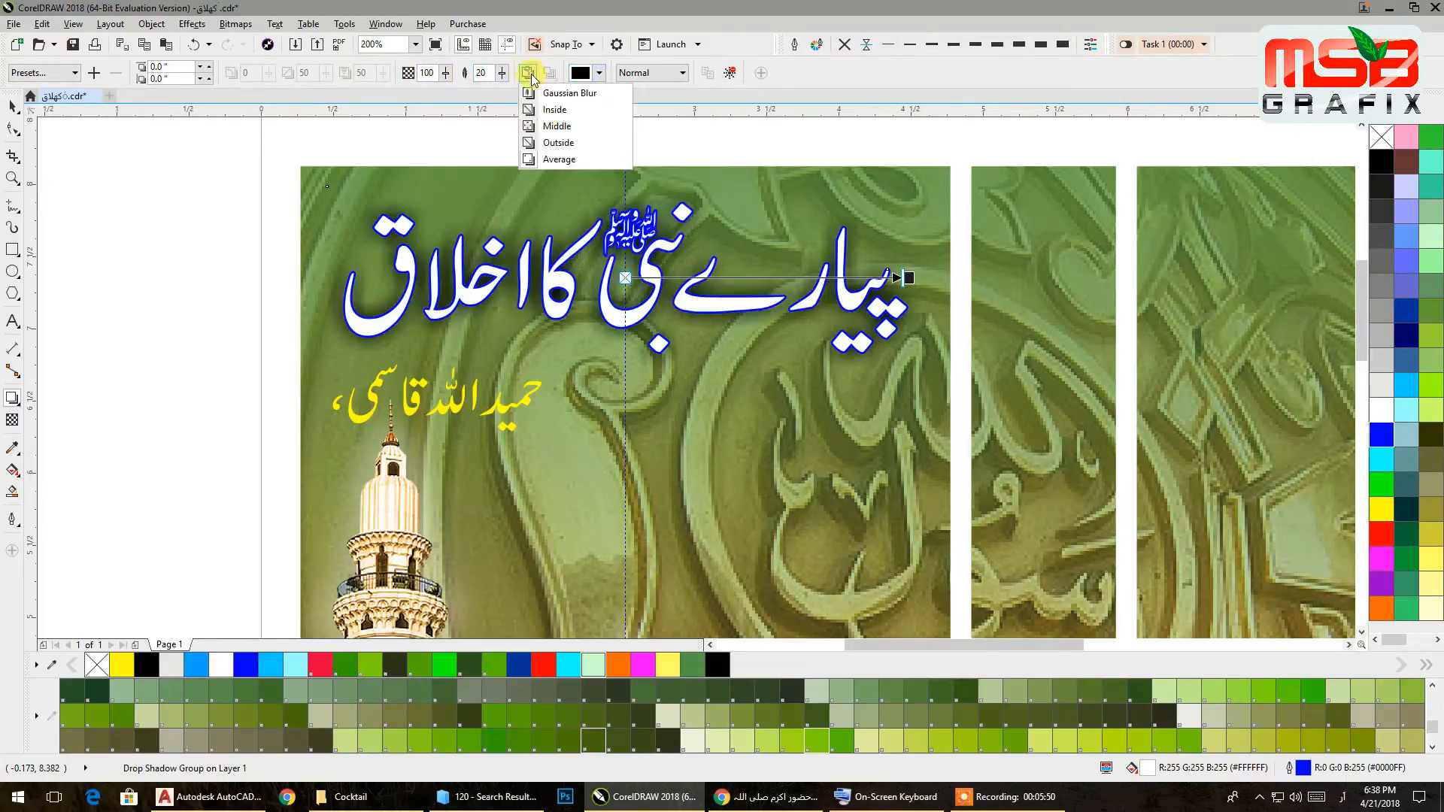
click(536, 144)
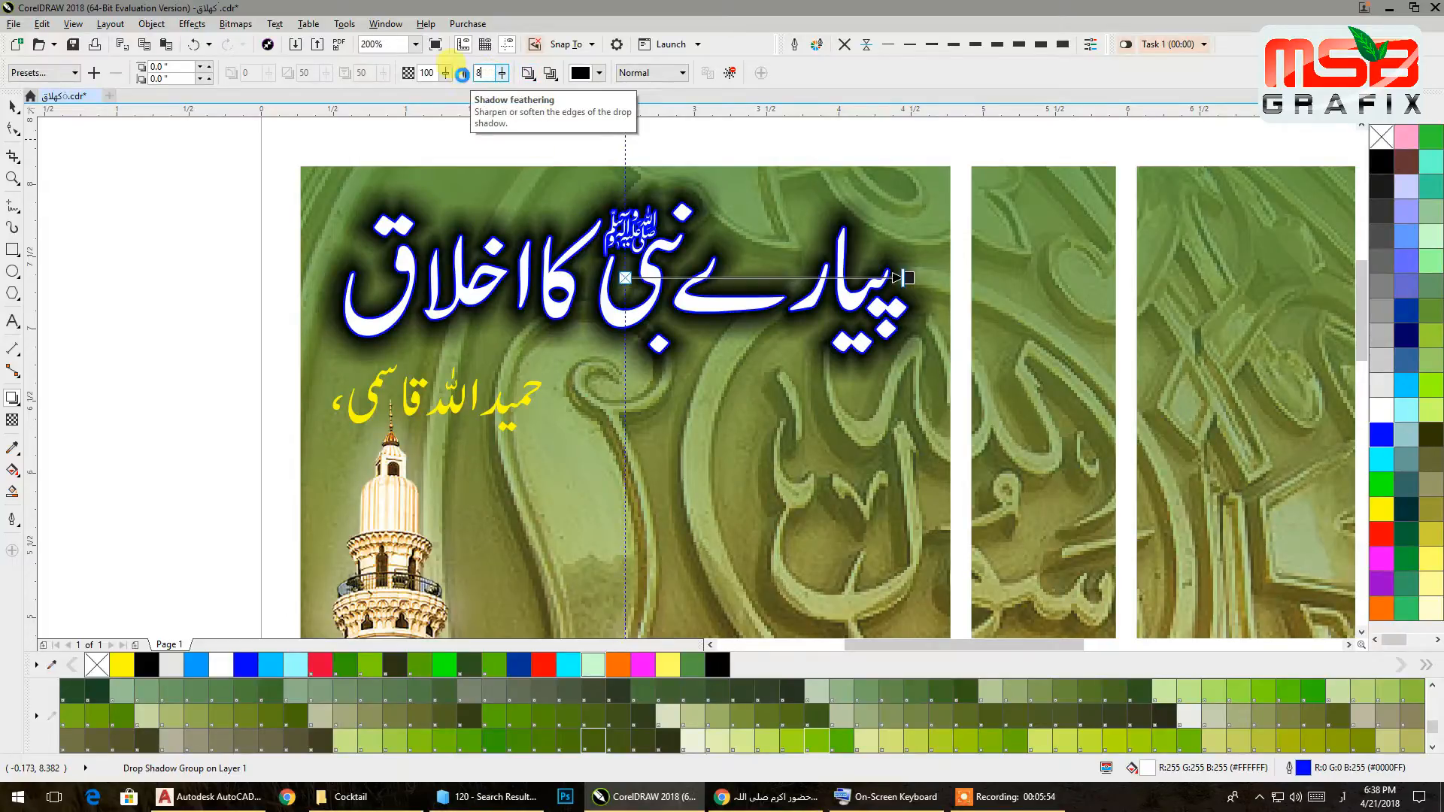
key(Return)
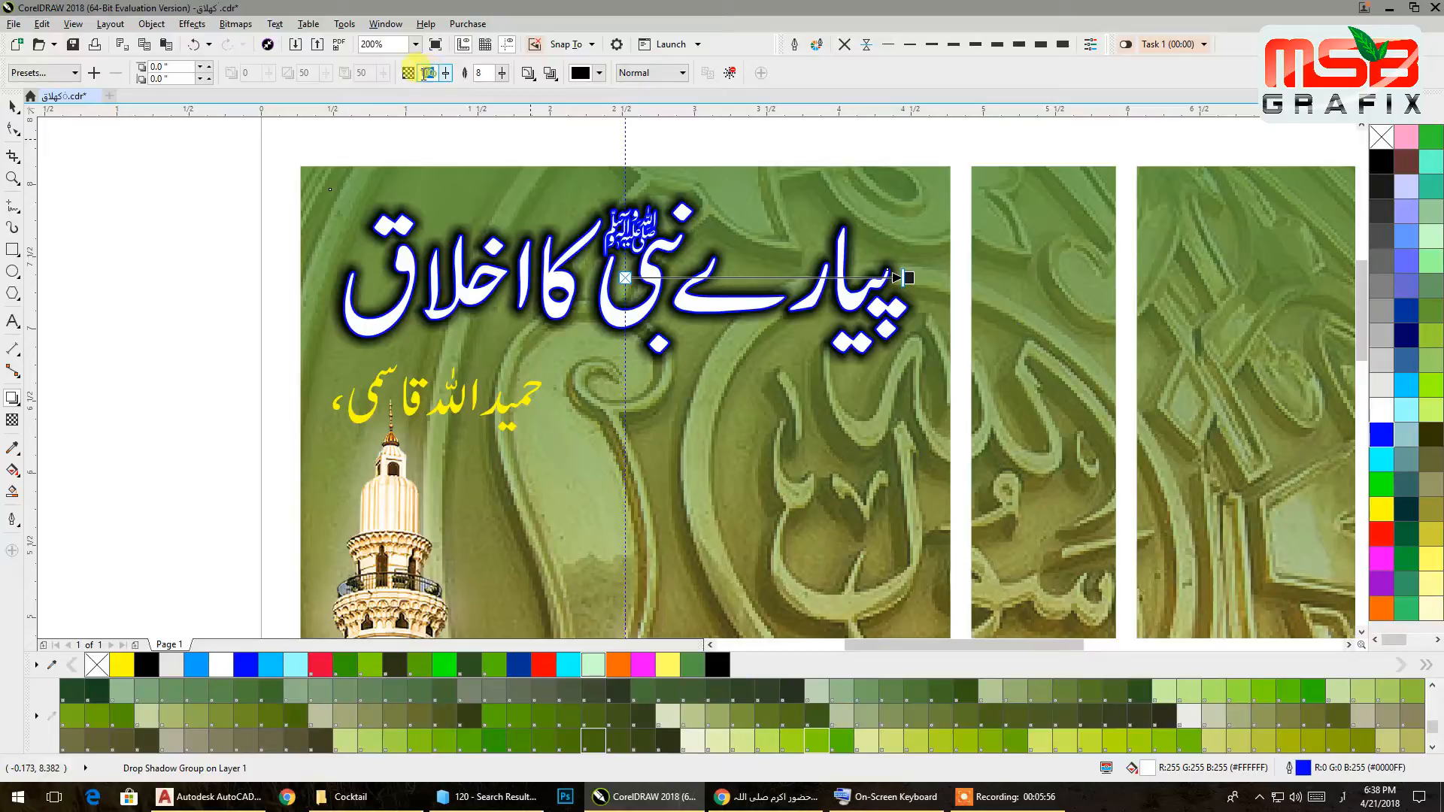
- Reduce the title's drop shadow to an opacity of 60 and a feathering of 5
text(8)
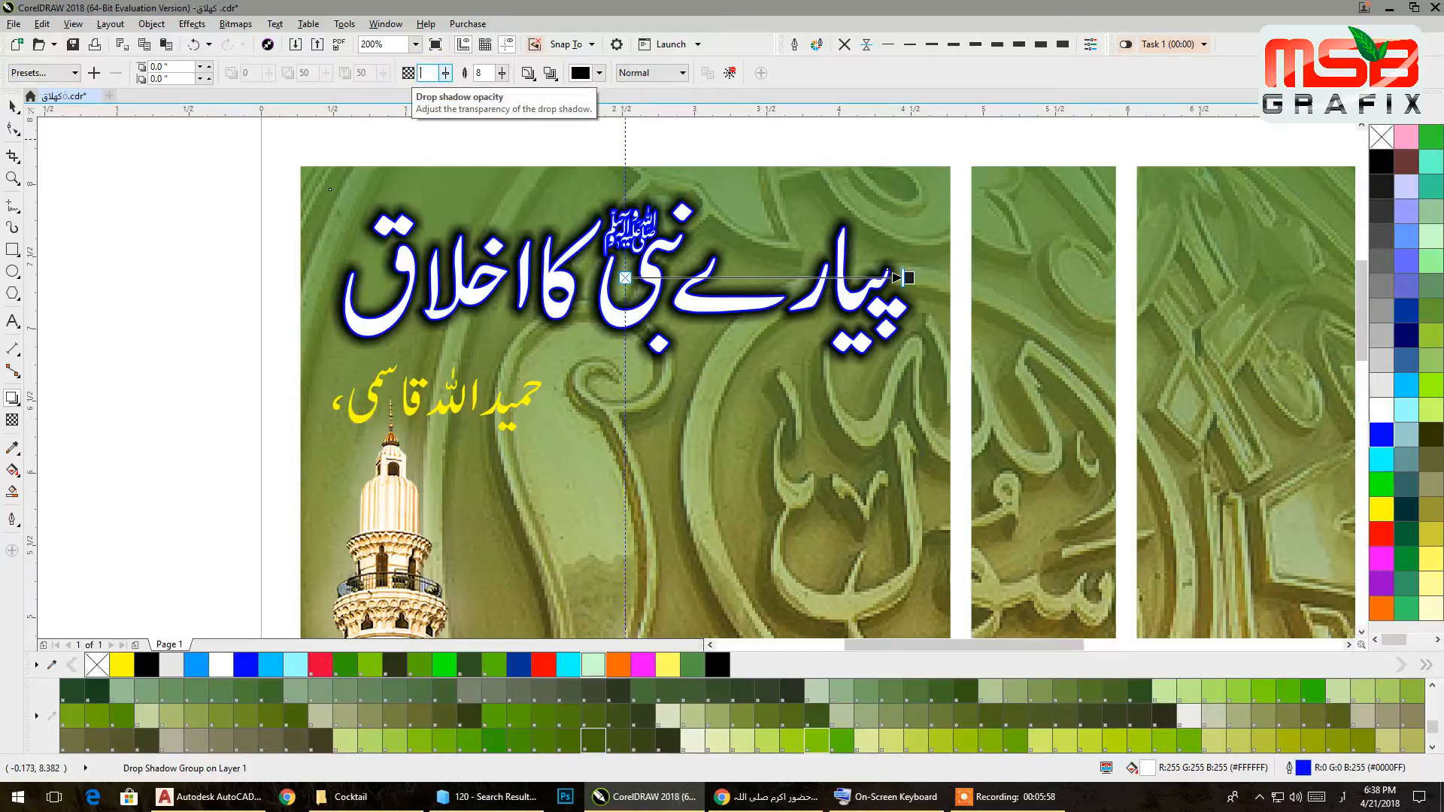
key(Return)
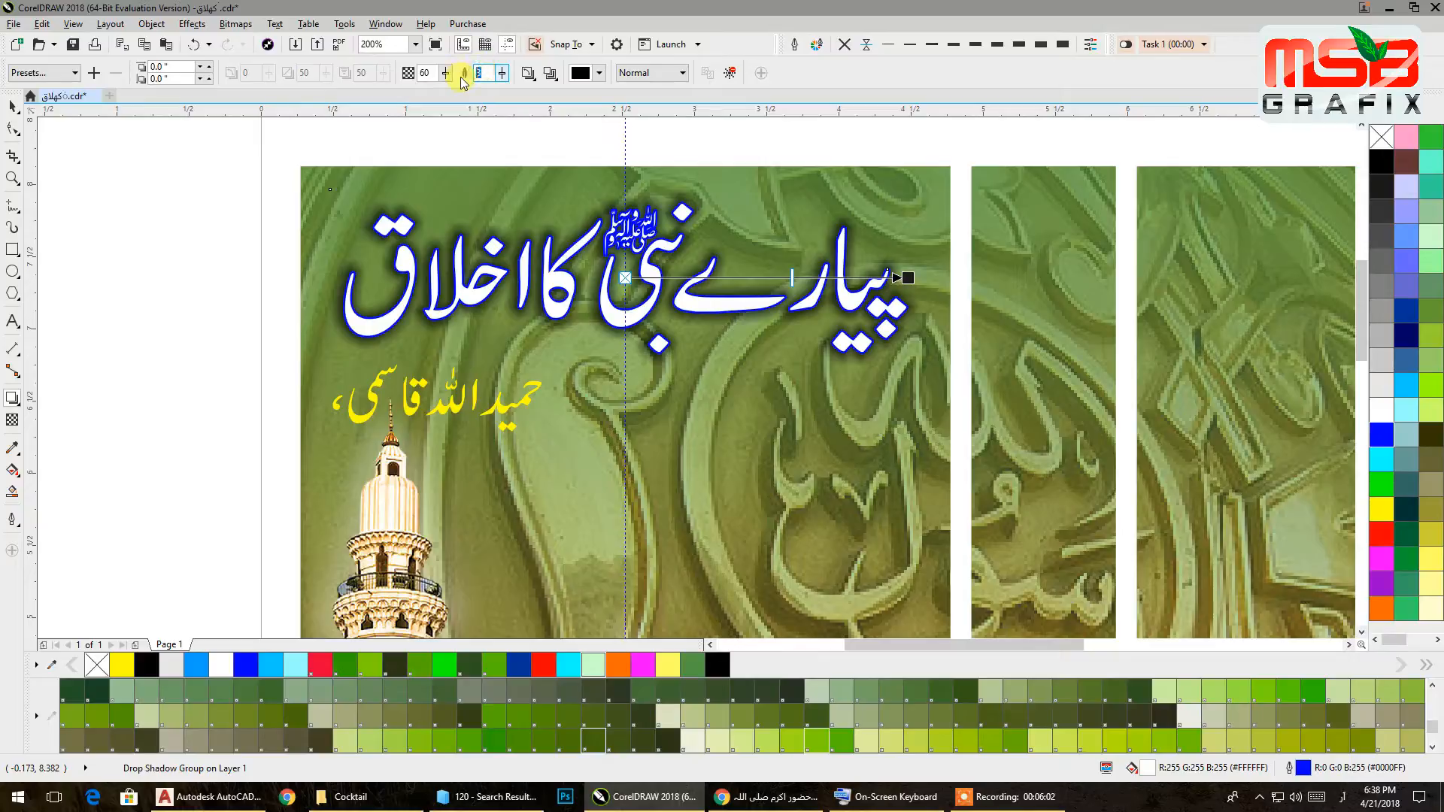
text(5)
key(Return)
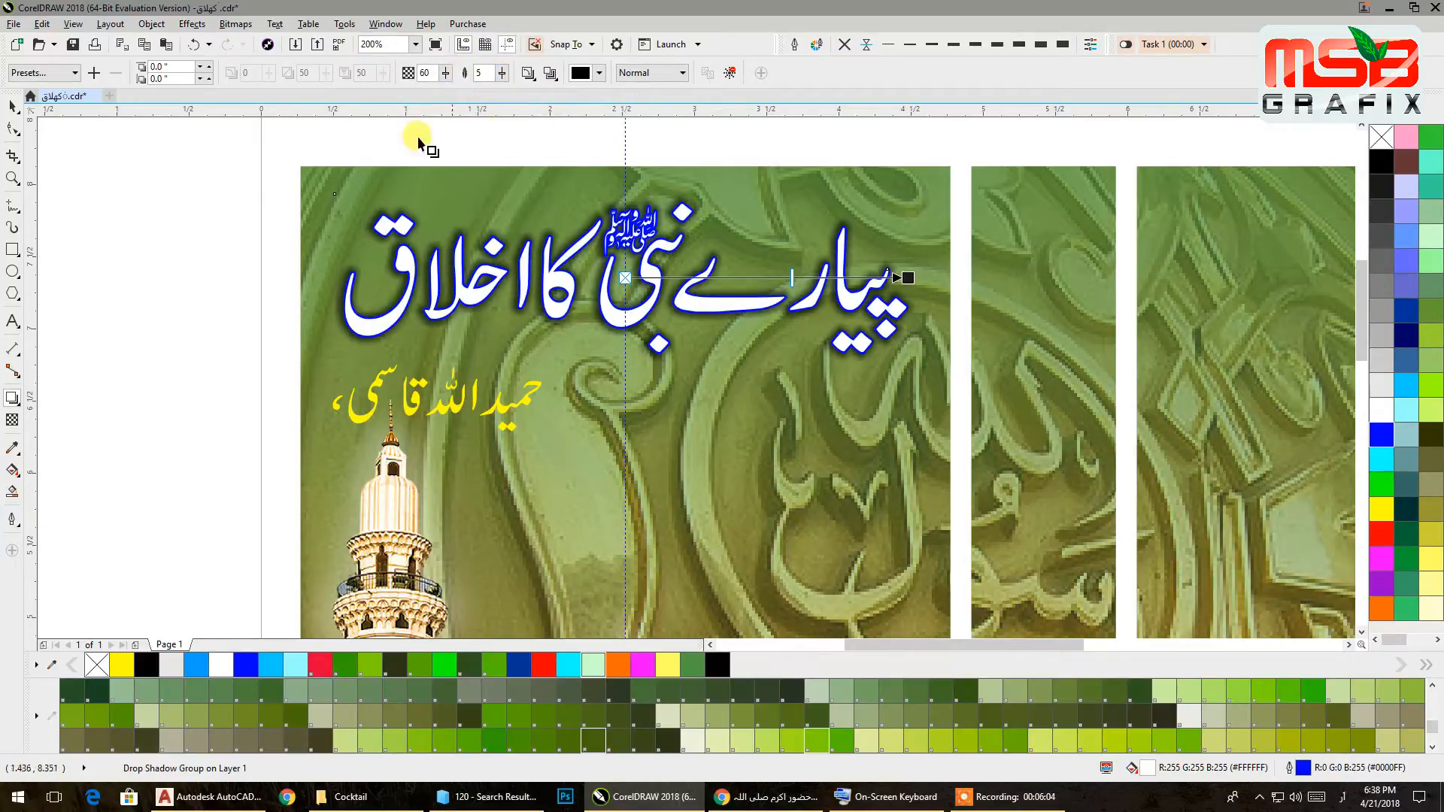
click(14, 104)
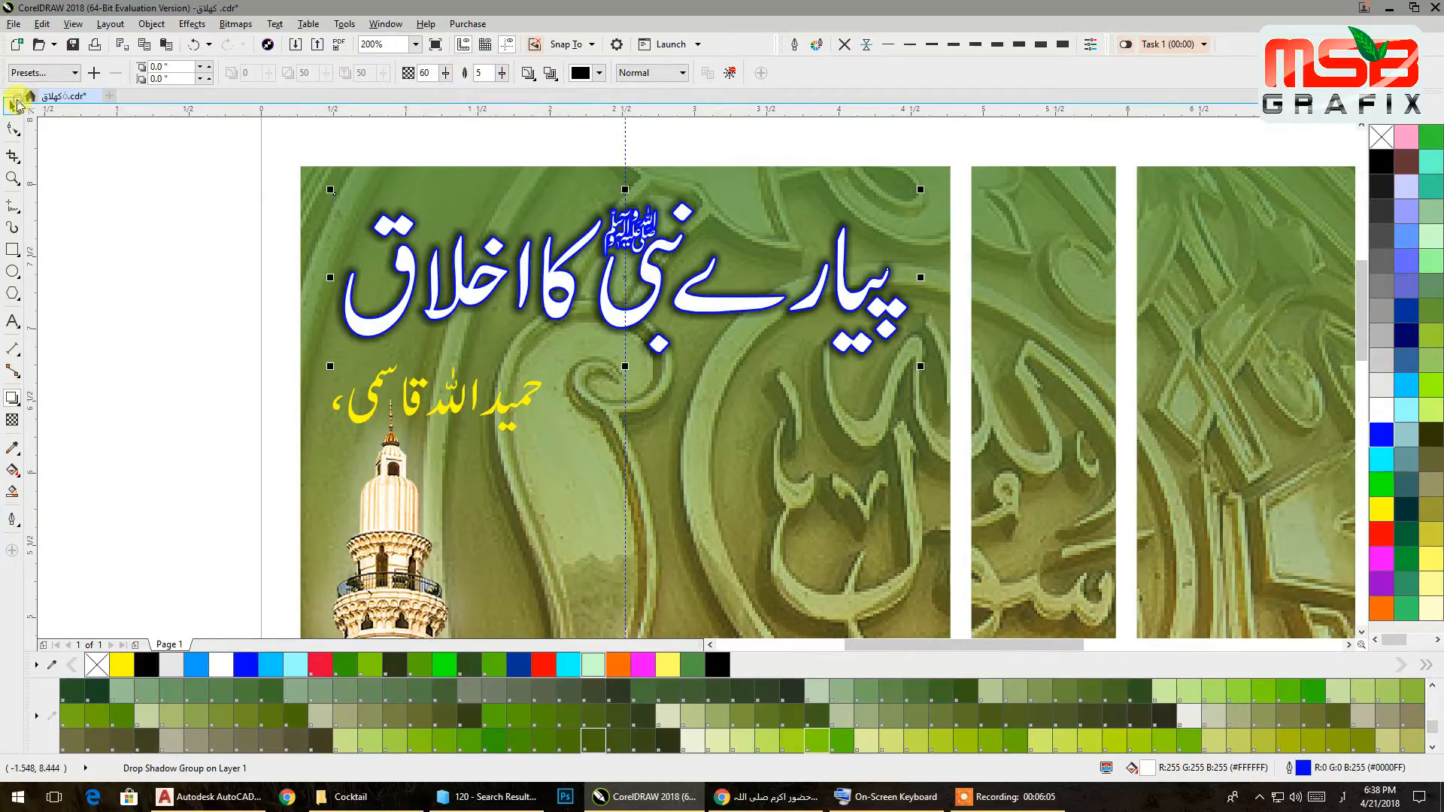
- Try a white outline on the title with black, blue, dark green and bright green fills
right_click(1382, 410)
click(1383, 167)
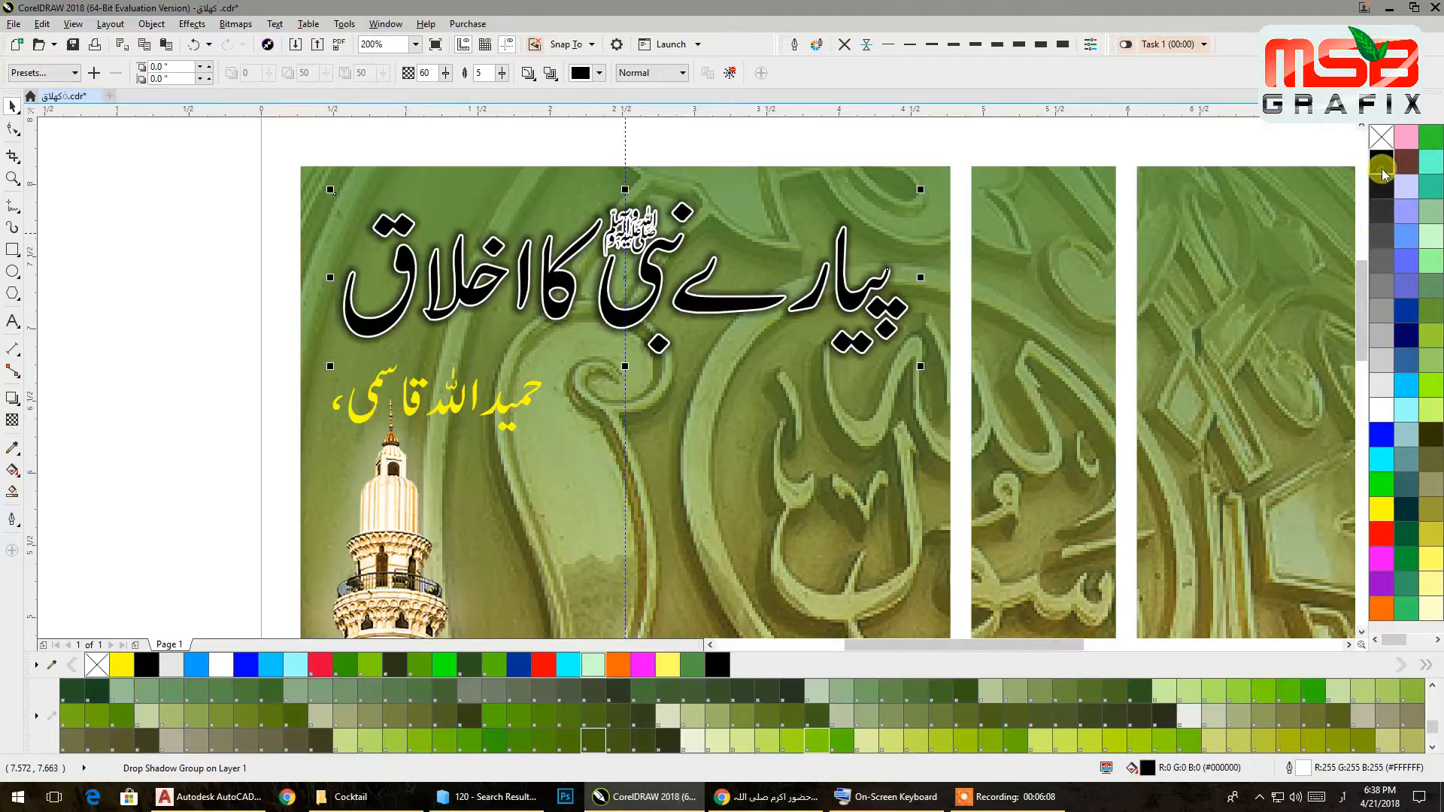
click(1376, 460)
click(1381, 439)
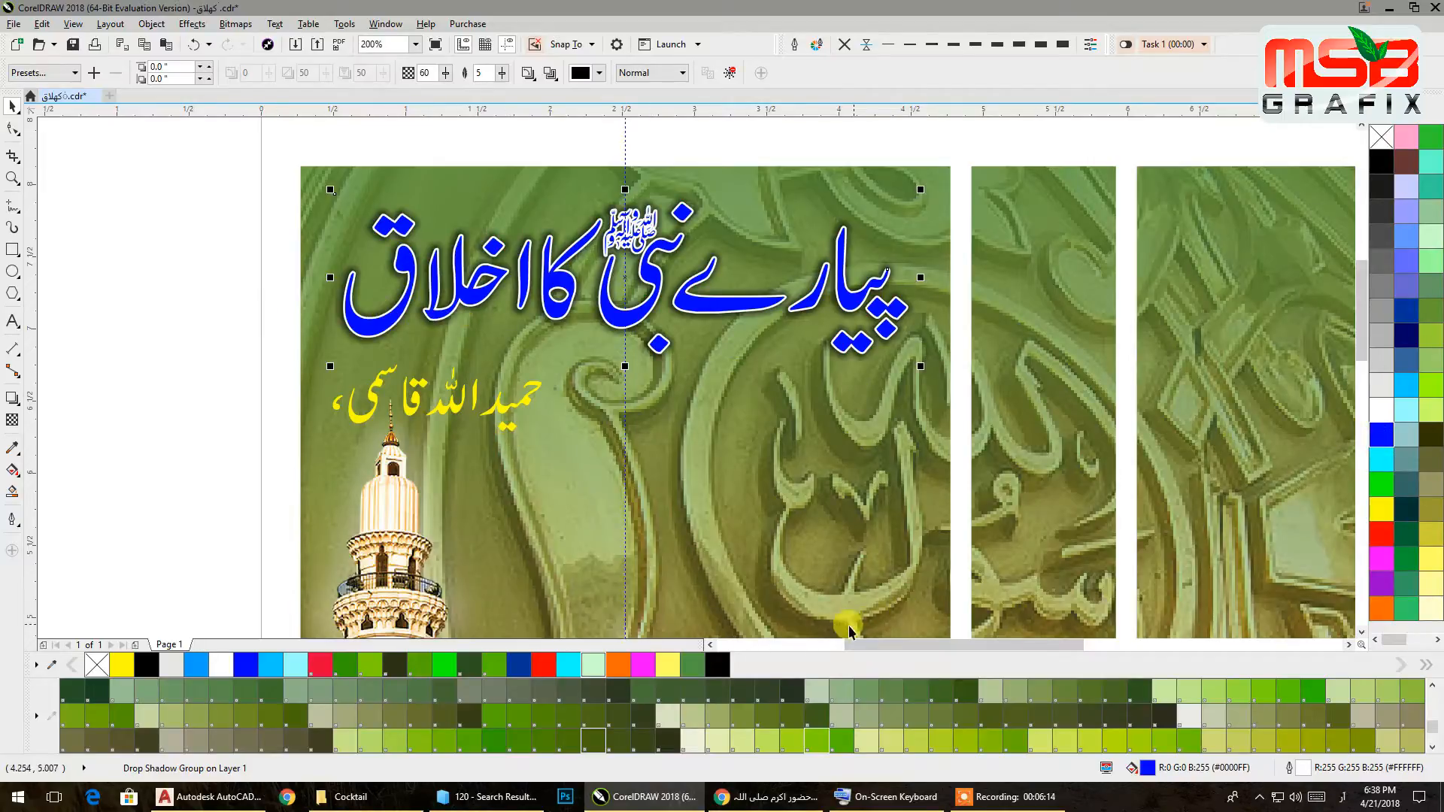
click(490, 672)
click(471, 671)
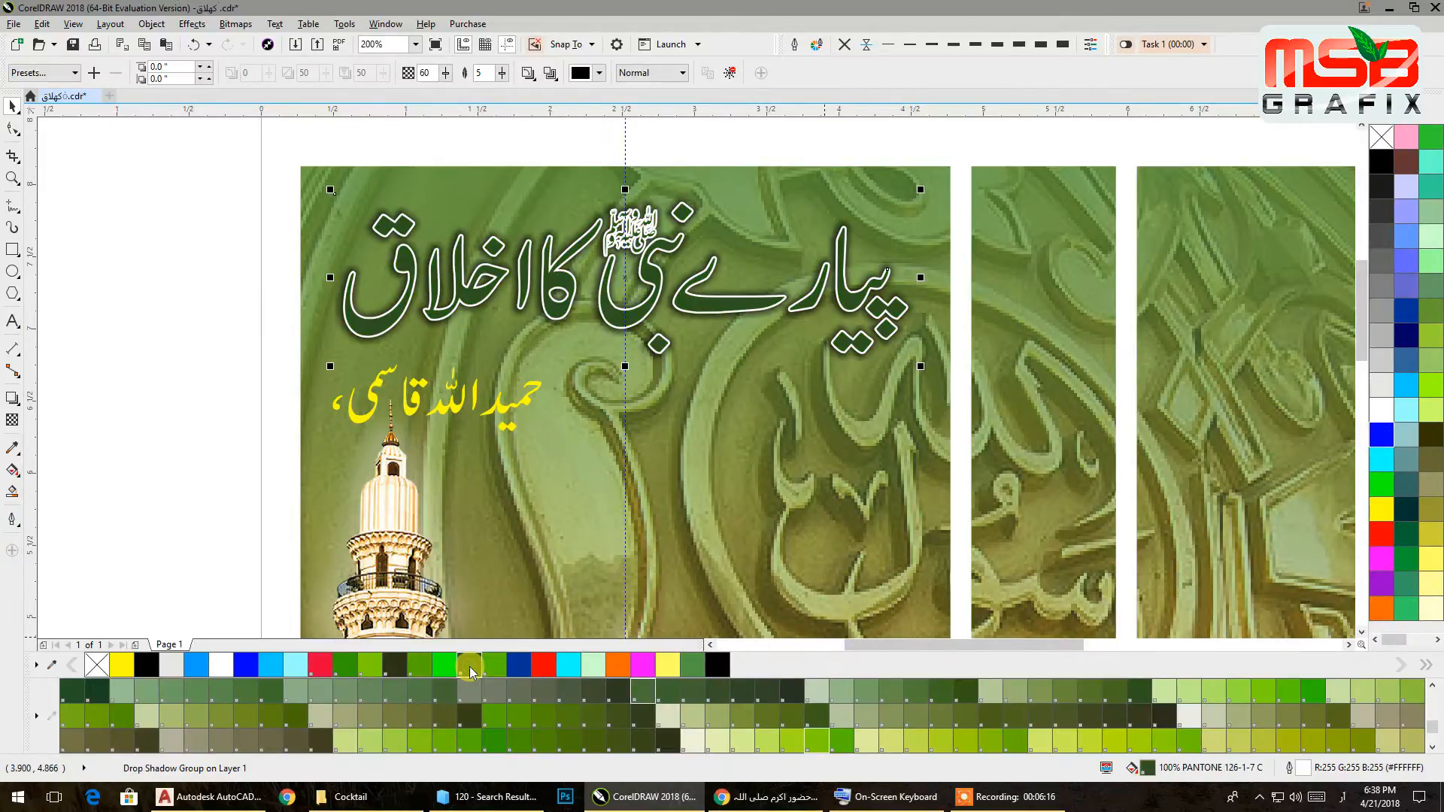
click(454, 669)
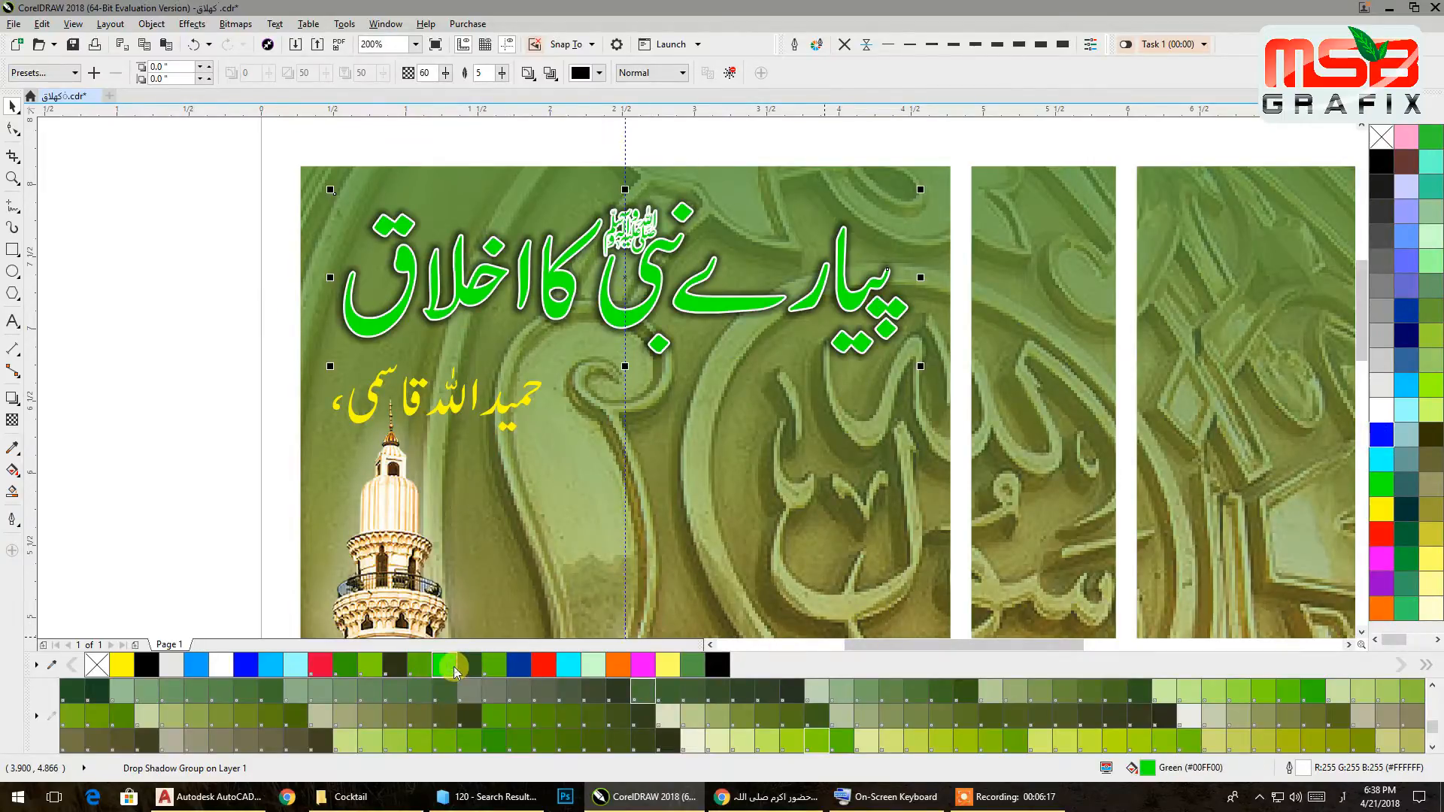
- Try several green shades for the outline of the green-filled title
right_click(1313, 698)
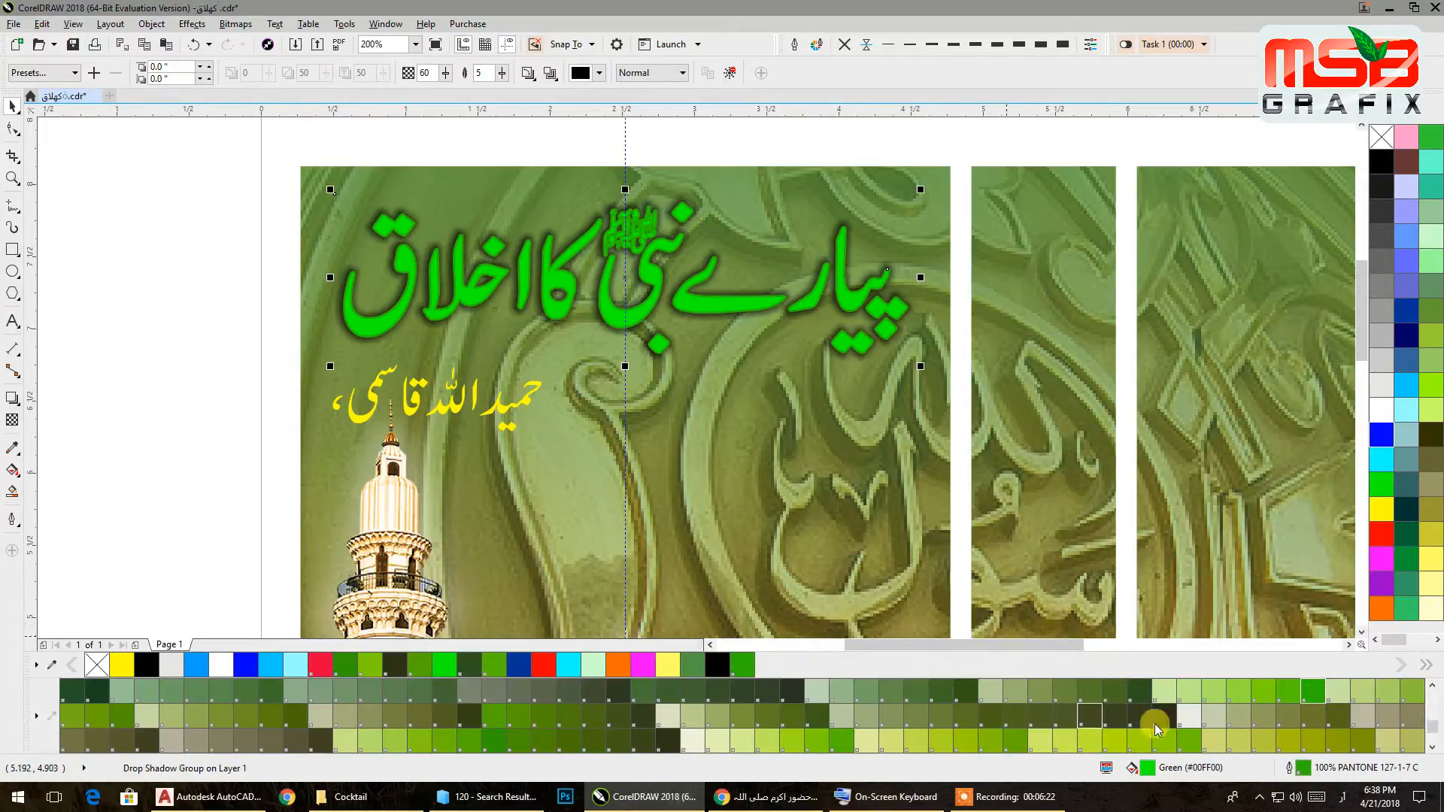
right_click(1388, 488)
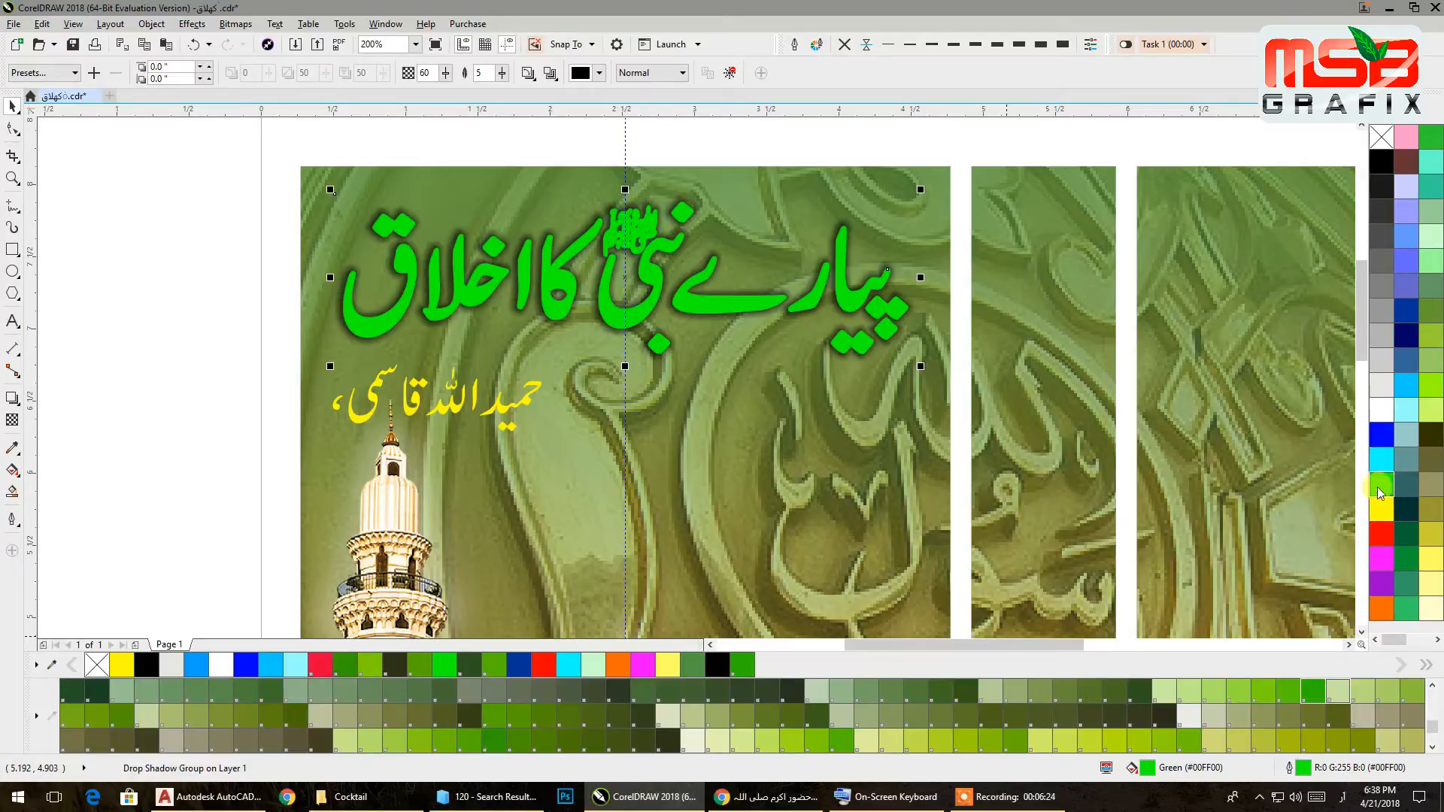
right_click(1305, 689)
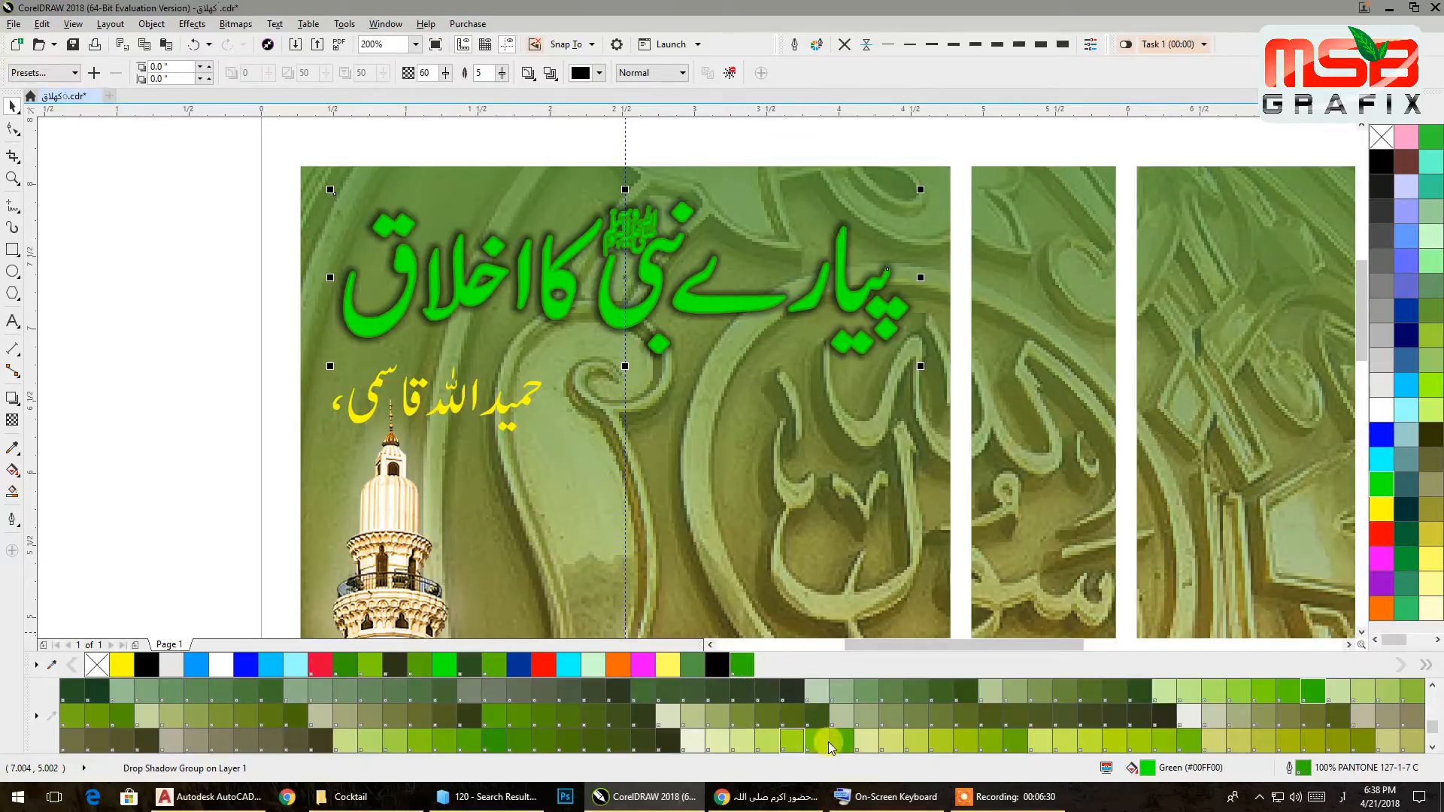
right_click(441, 668)
right_click(420, 668)
click(265, 460)
- Give the title a blue outline and an Ice Blue fill
drag(517, 379, 447, 289)
scroll(445, 289, down, 1)
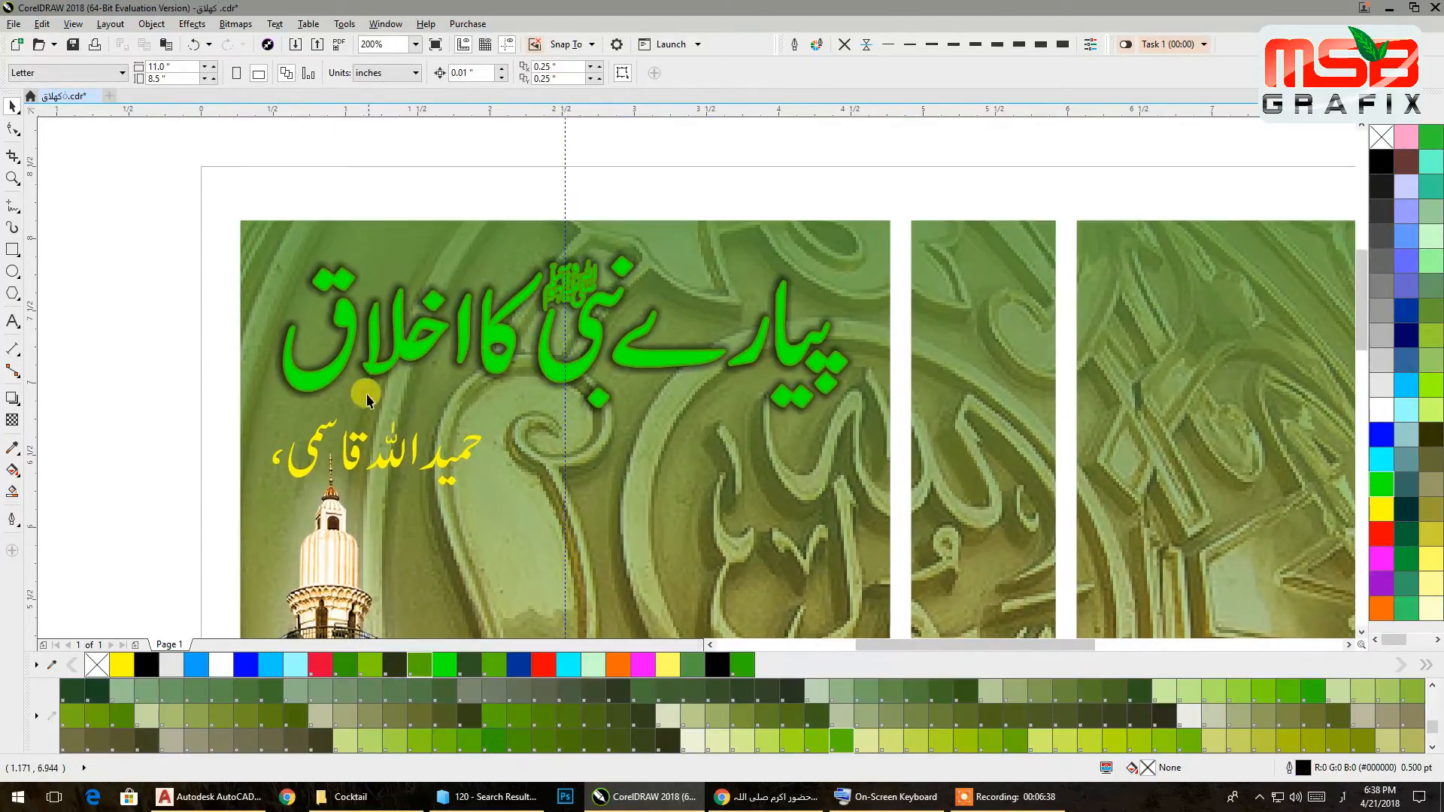
scroll(538, 323, up, 3)
click(524, 326)
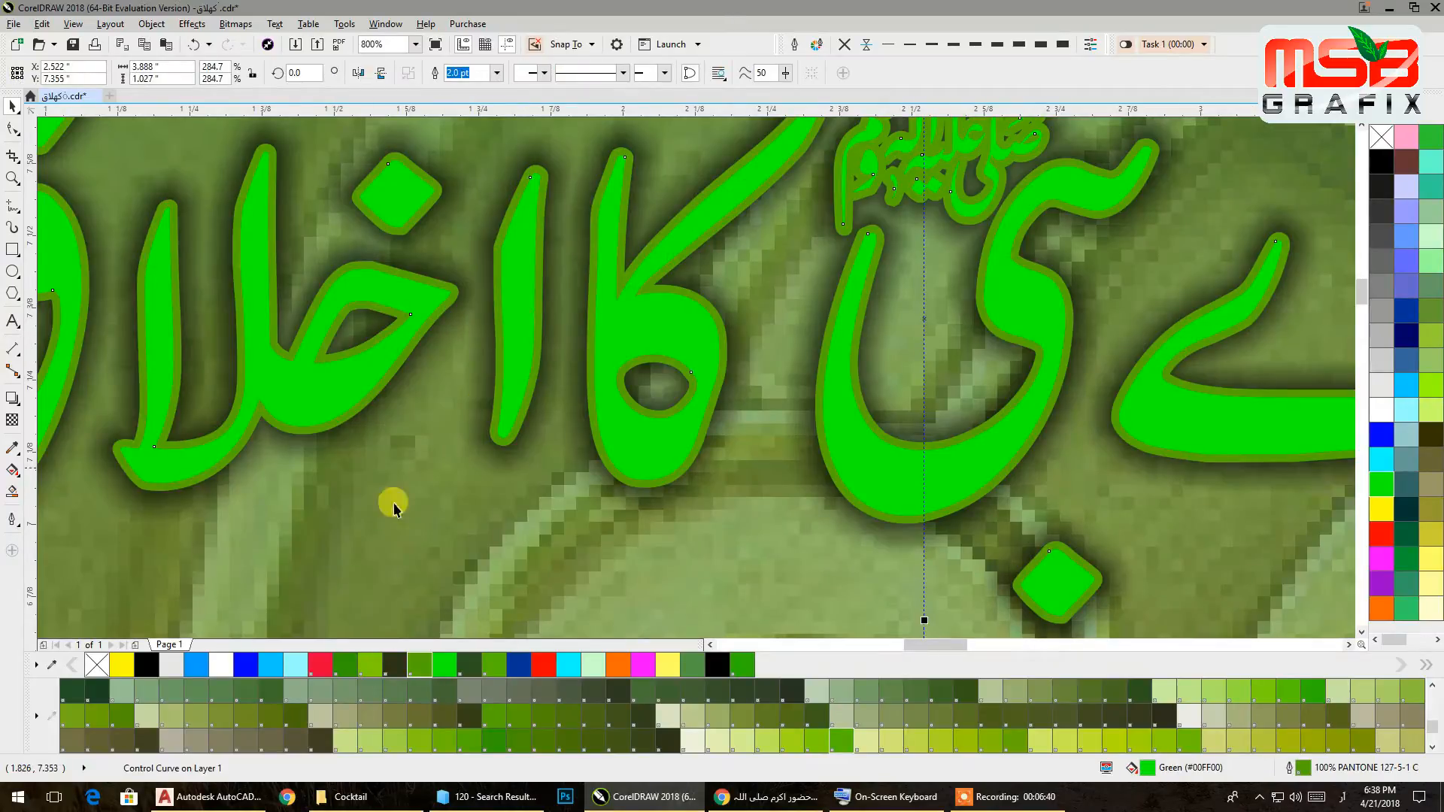
right_click(252, 666)
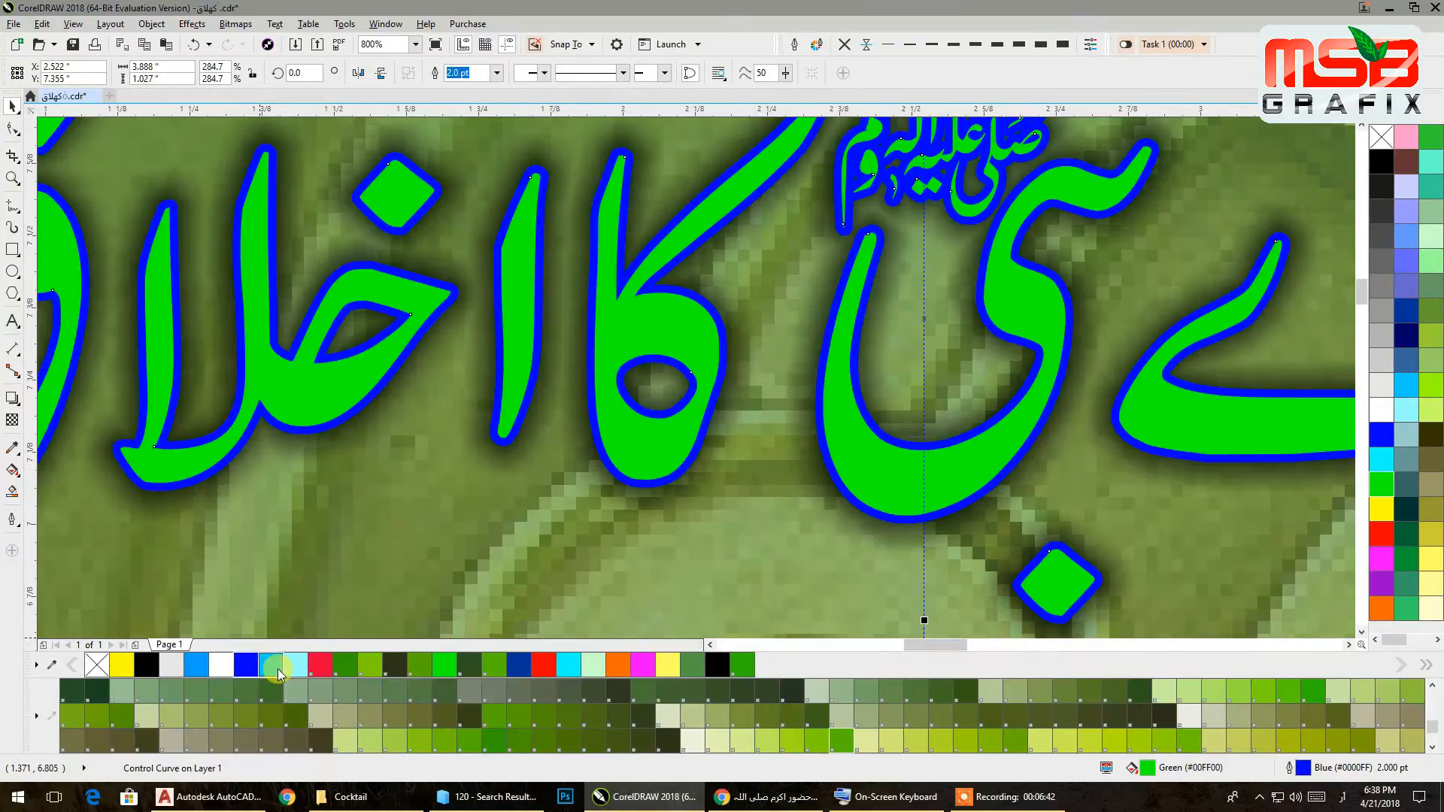
click(297, 669)
click(273, 669)
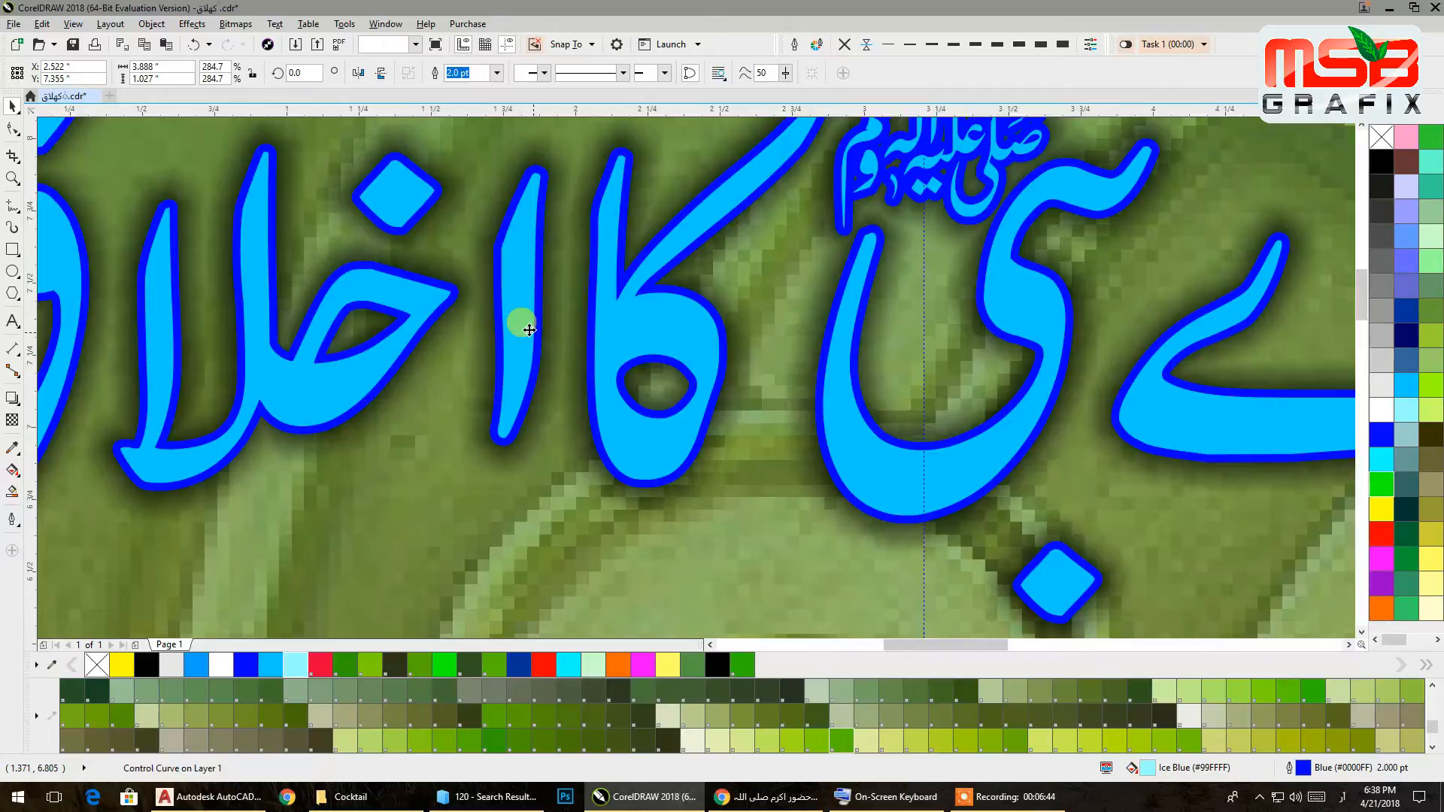
scroll(517, 322, down, 3)
click(302, 662)
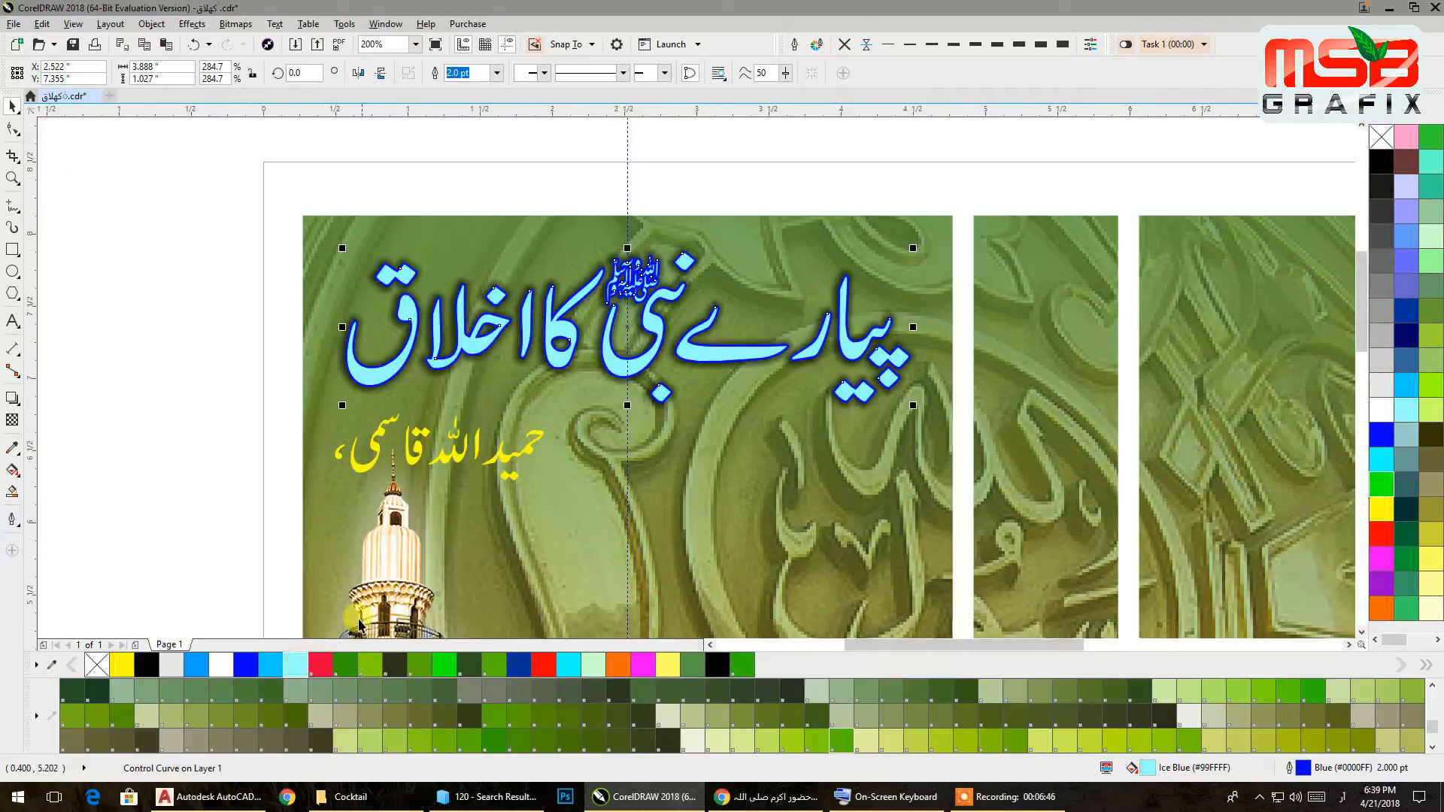
- Draw a rectangle on the rightmost cover panel and scale it down to about 3.35 by 5.44 inches
drag(671, 430, 589, 296)
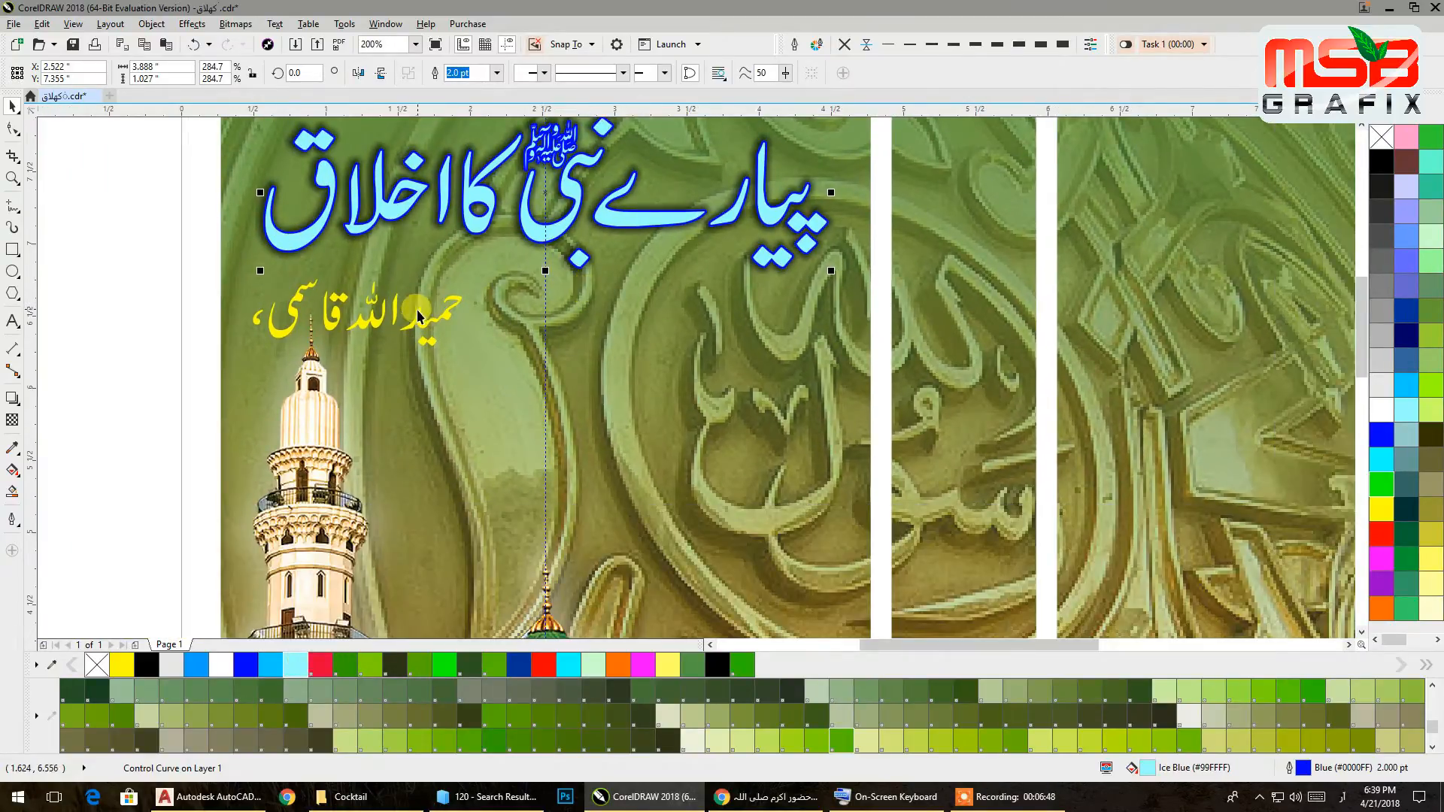
scroll(382, 300, down, 4)
drag(382, 295, 366, 335)
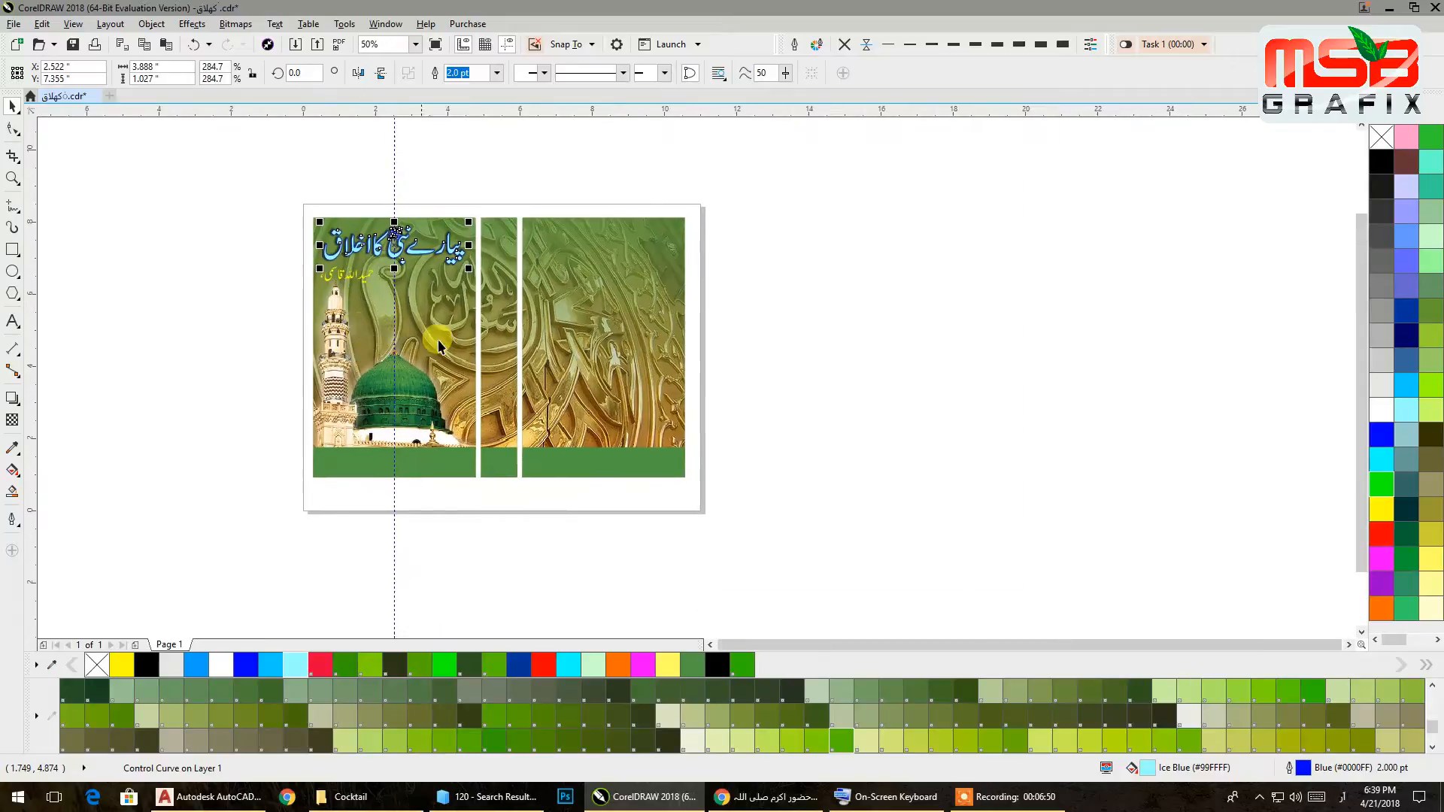
click(11, 250)
drag(536, 244, 666, 454)
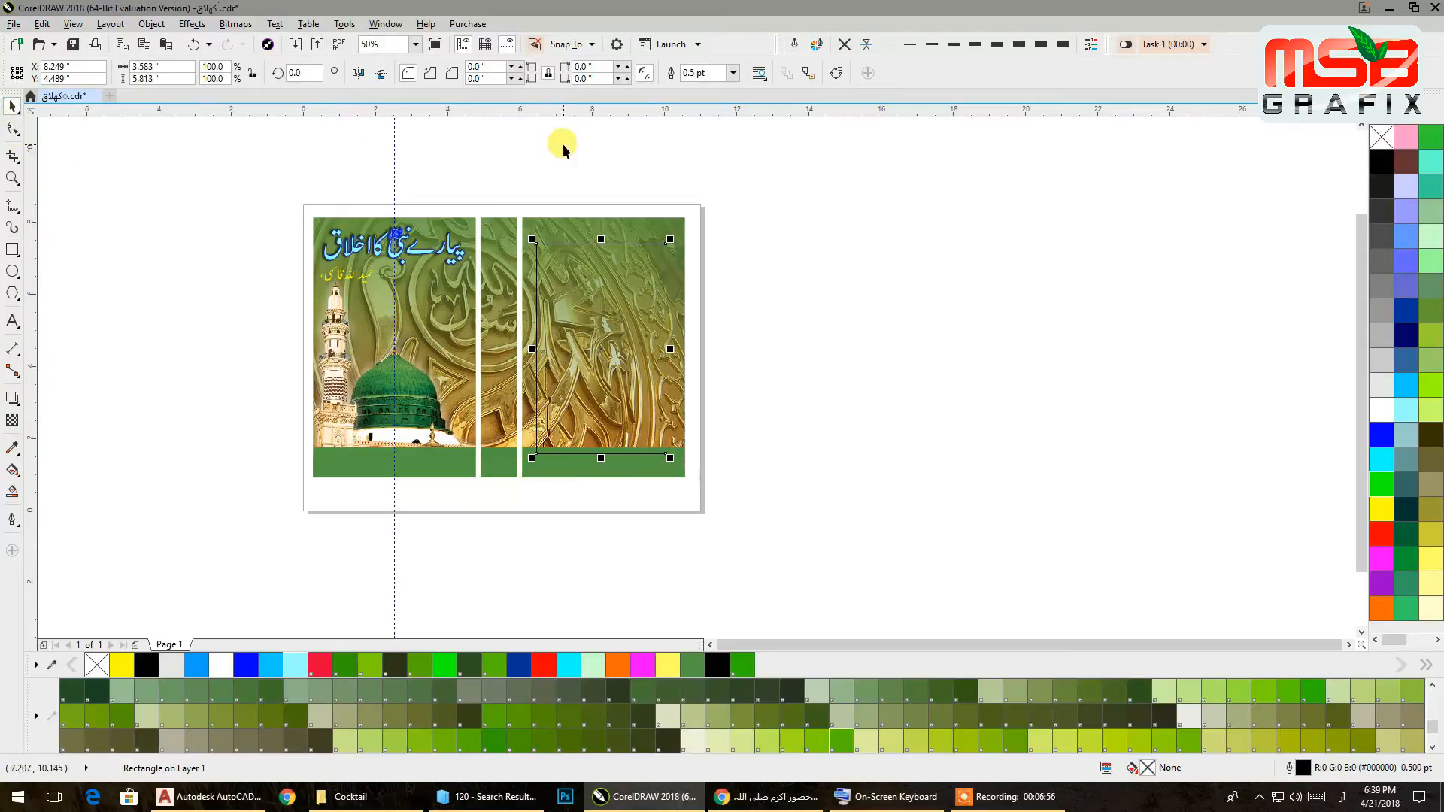
drag(670, 239, 658, 258)
drag(646, 294, 645, 293)
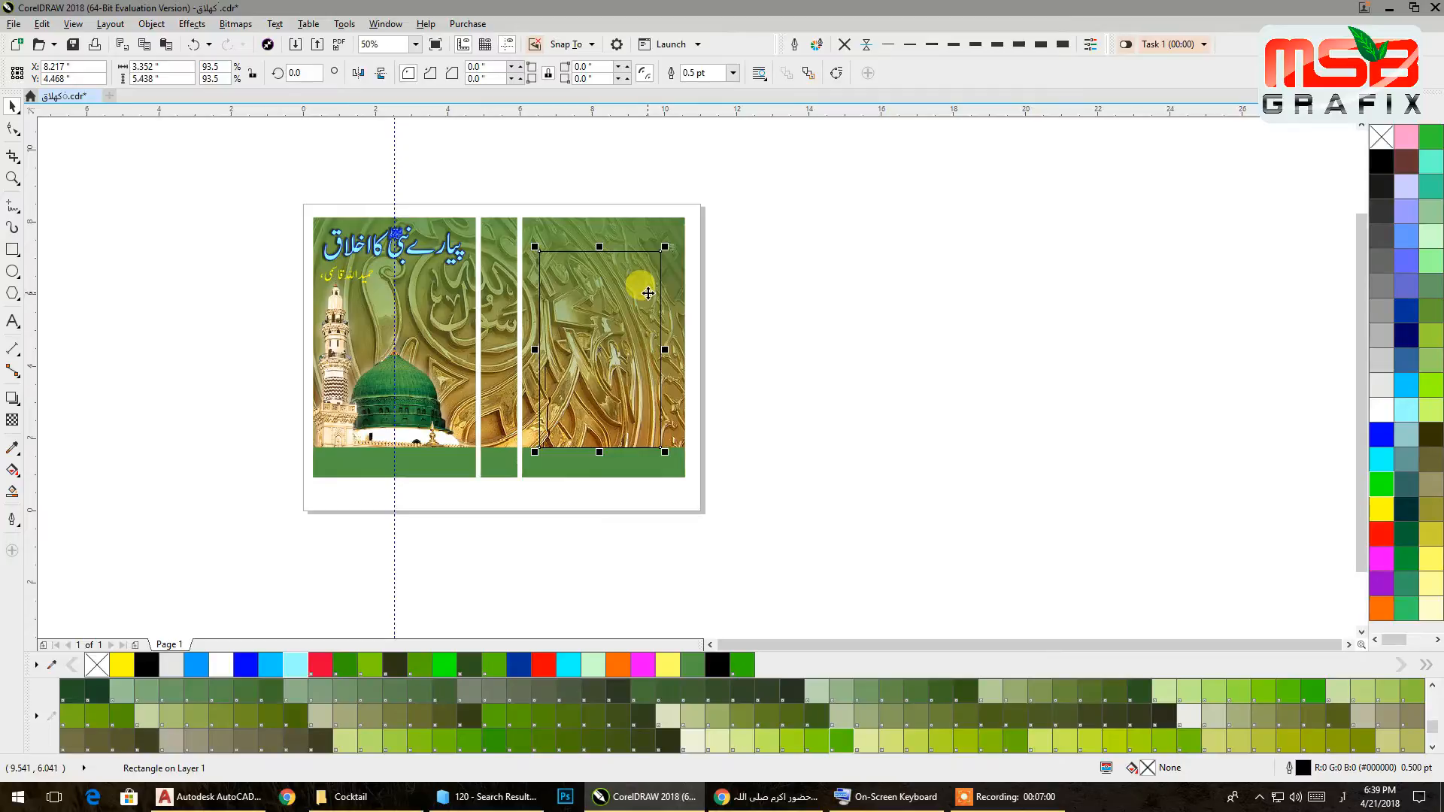
- Fill the rectangle white, remove its outline and round all its corners to about 0.094 inches
click(1382, 410)
click(844, 44)
click(11, 131)
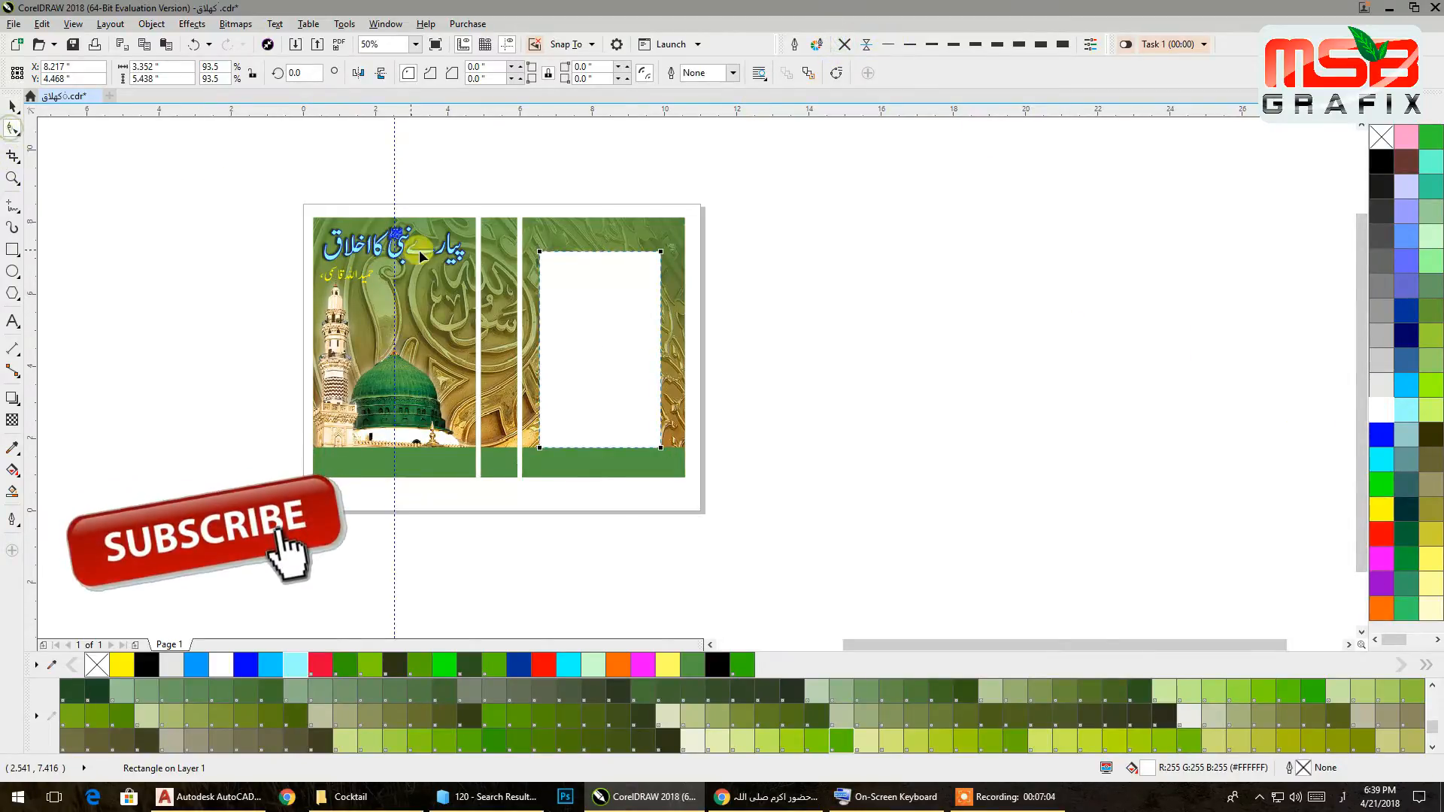
scroll(440, 247, up, 3)
drag(1029, 286, 34, 264)
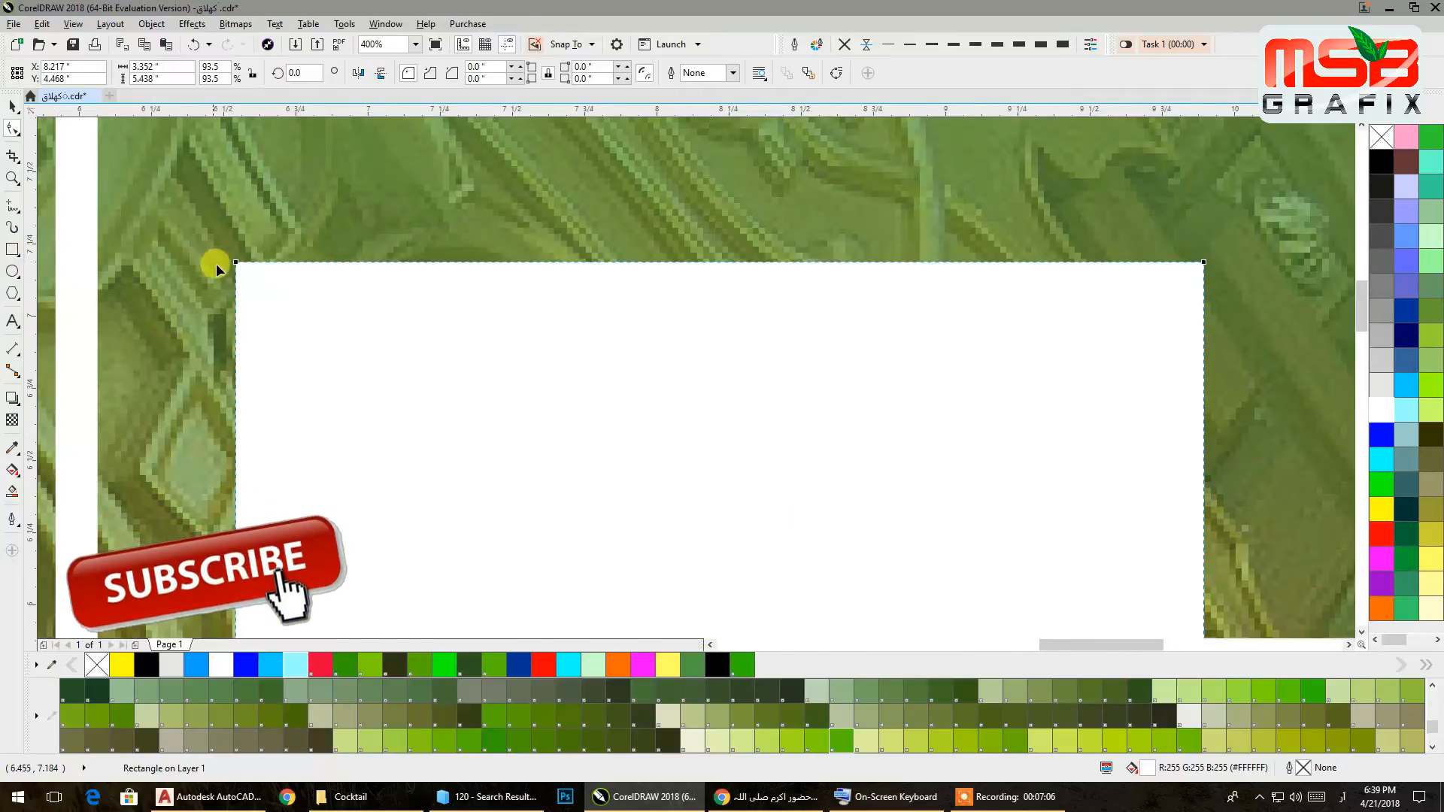
drag(236, 265, 263, 264)
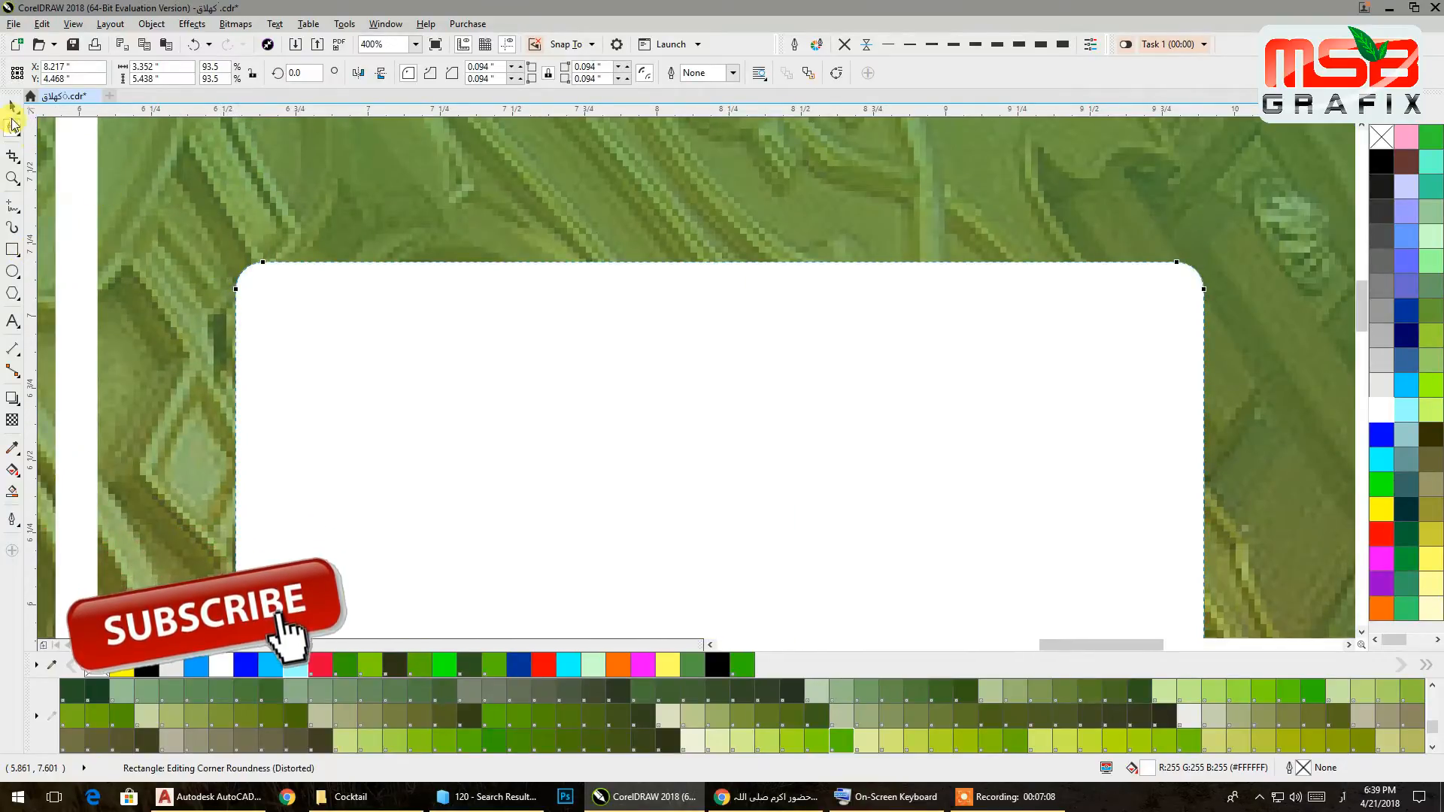
click(12, 105)
- Convert the white rounded rectangle to a 300 dpi RGB bitmap with a transparent background
scroll(376, 301, down, 2)
scroll(376, 229, down, 2)
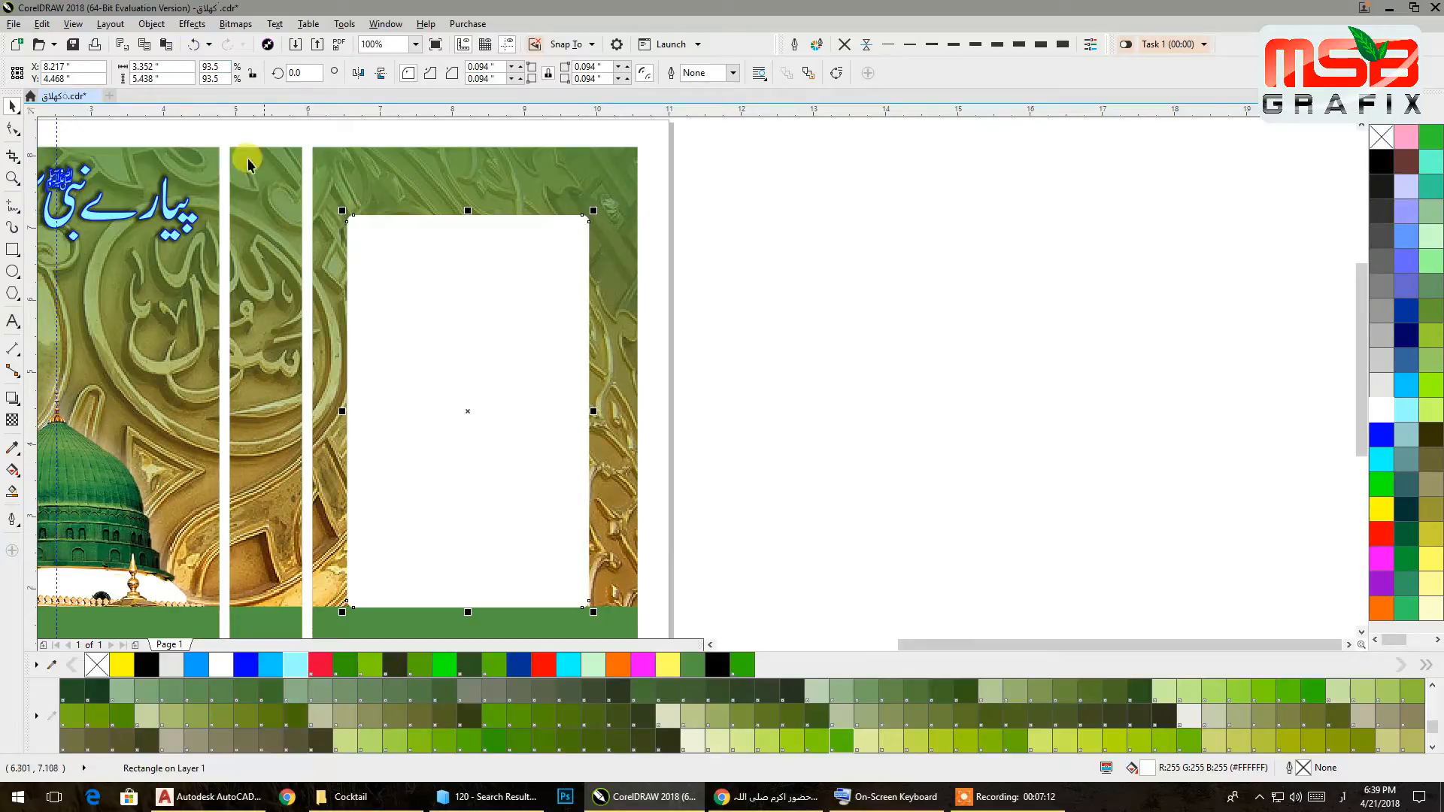
click(236, 23)
click(243, 43)
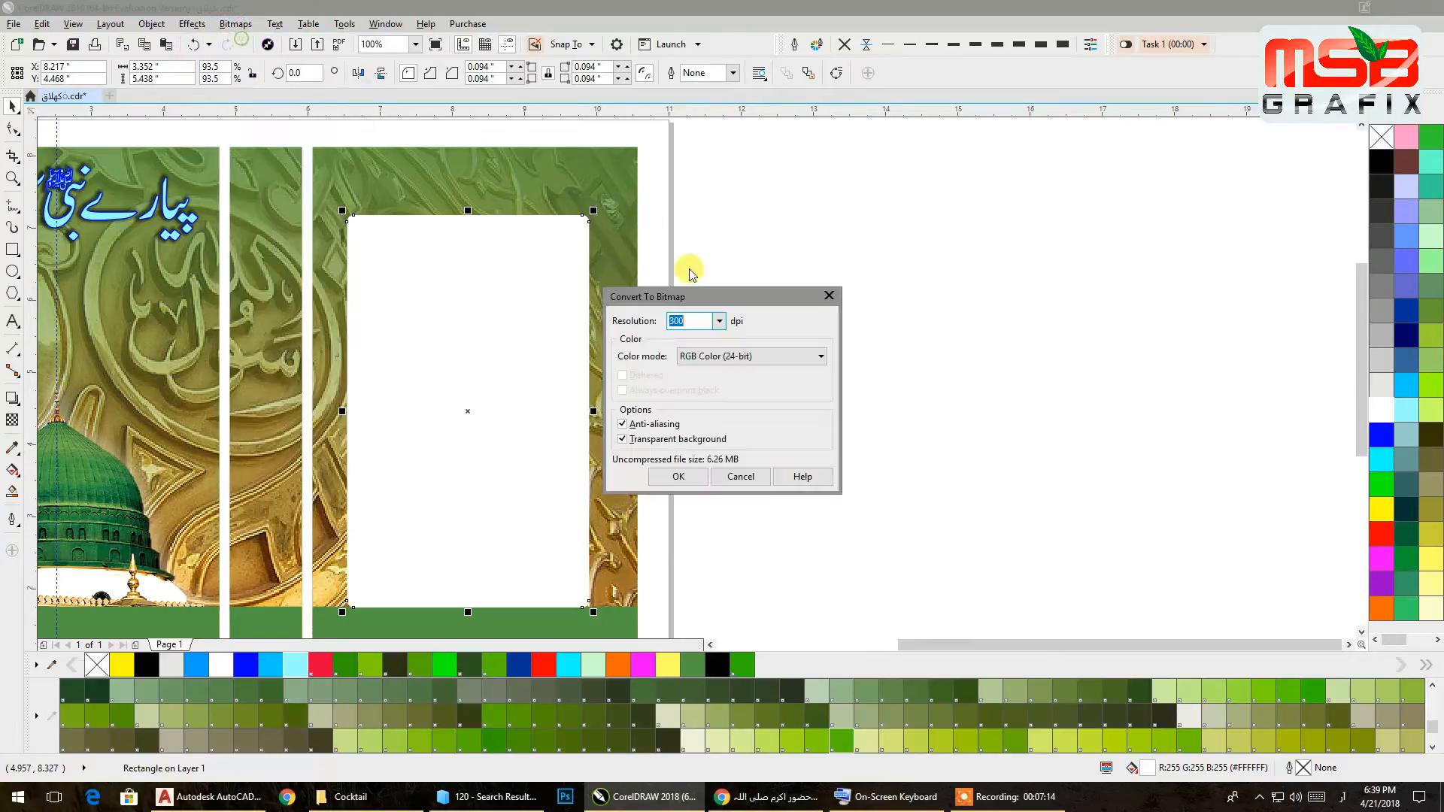
click(677, 477)
- Apply a Gaussian Blur with a 50-pixel radius to the white rectangle bitmap
click(236, 24)
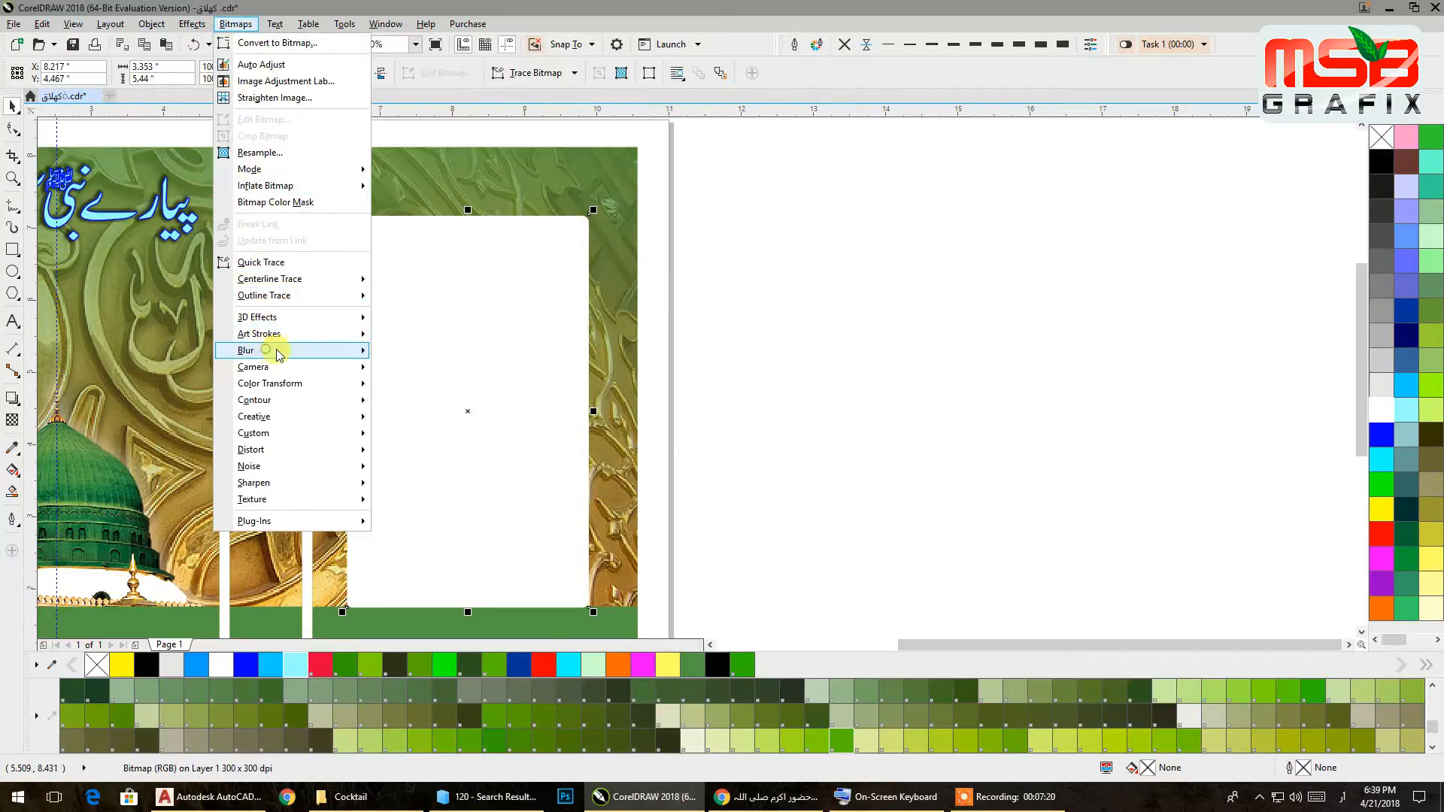
mouse_move(278, 354)
click(410, 369)
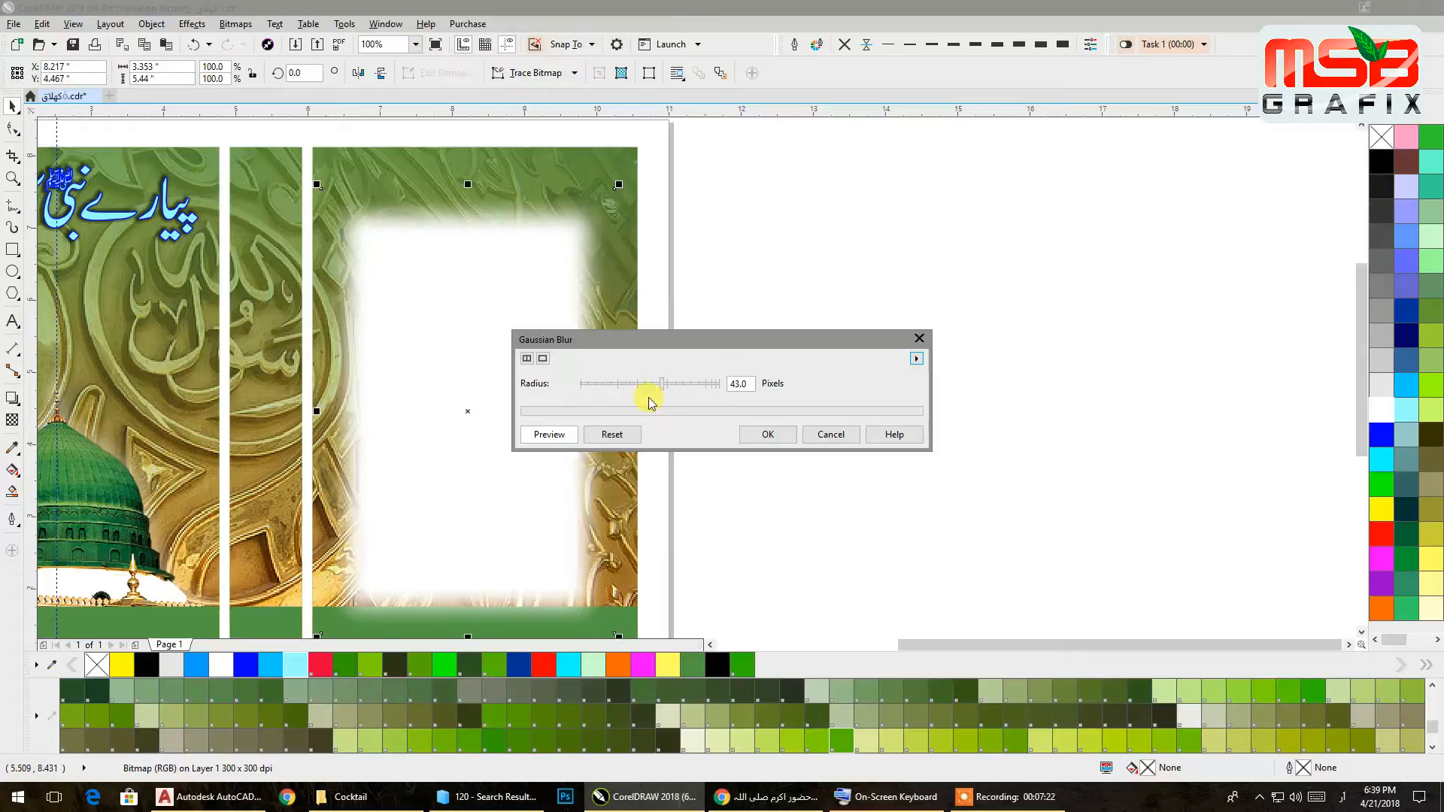
double_click(743, 385)
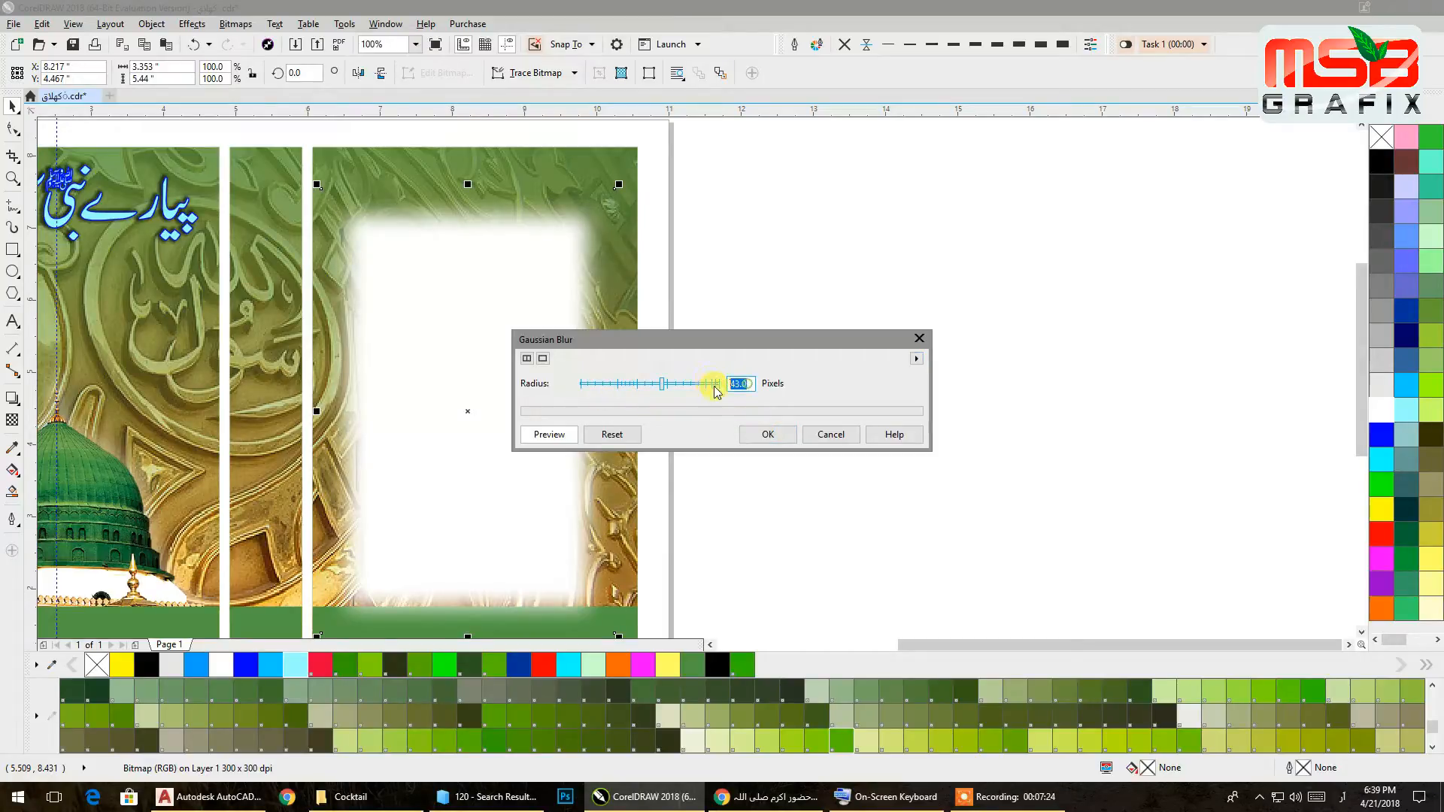
text(50)
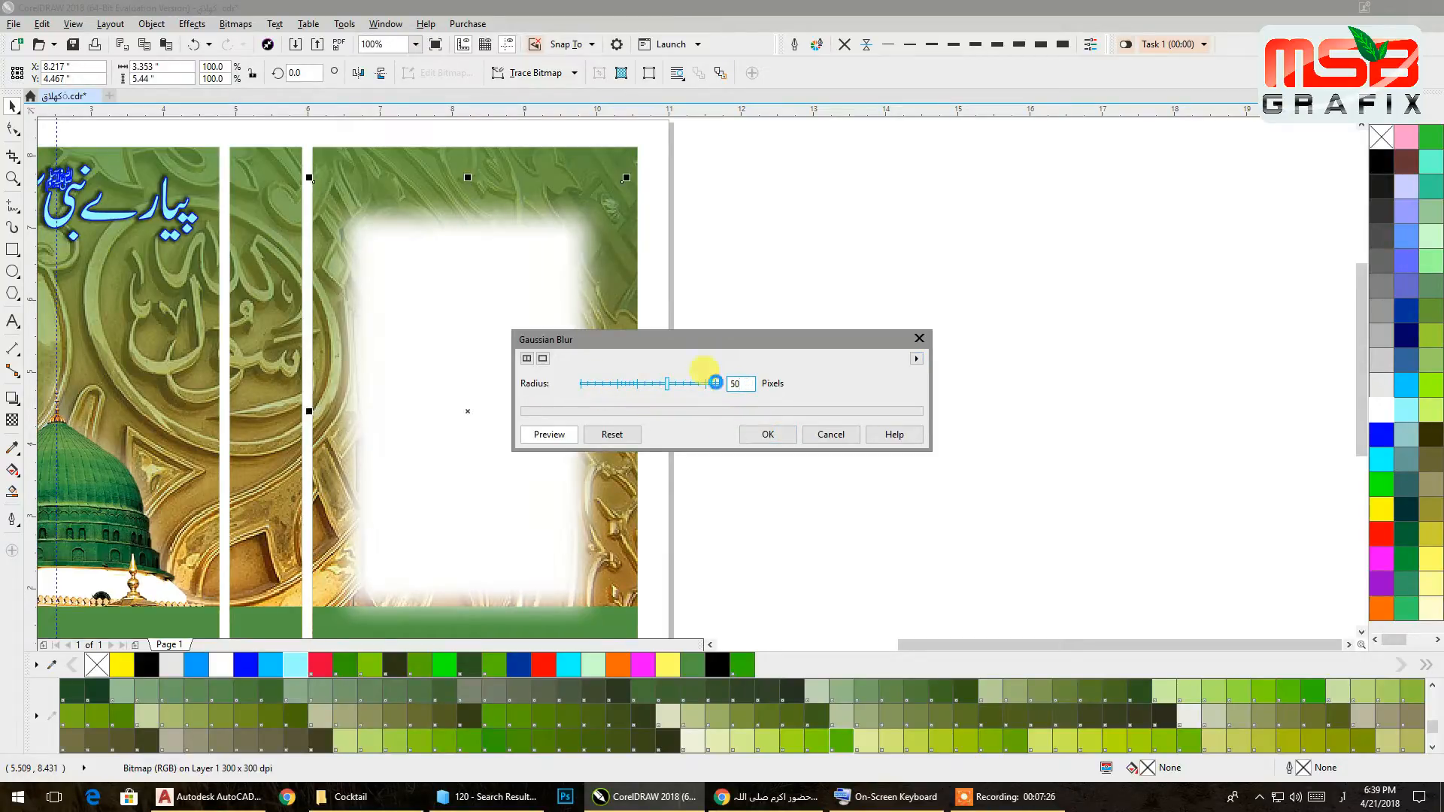
click(767, 435)
- Apply a uniform transparency to the blurred white box on the rightmost cover panel
scroll(640, 407, down, 2)
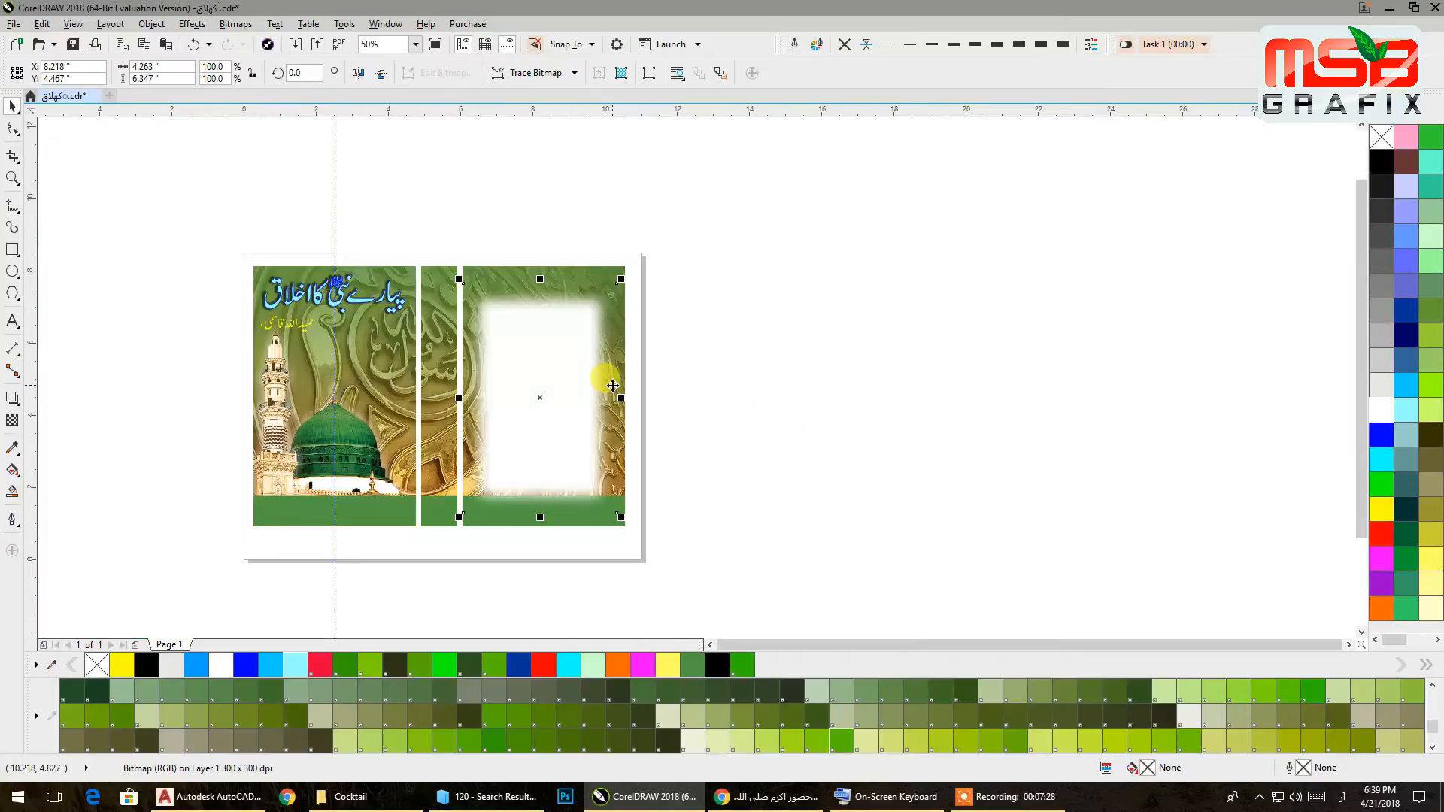
click(12, 421)
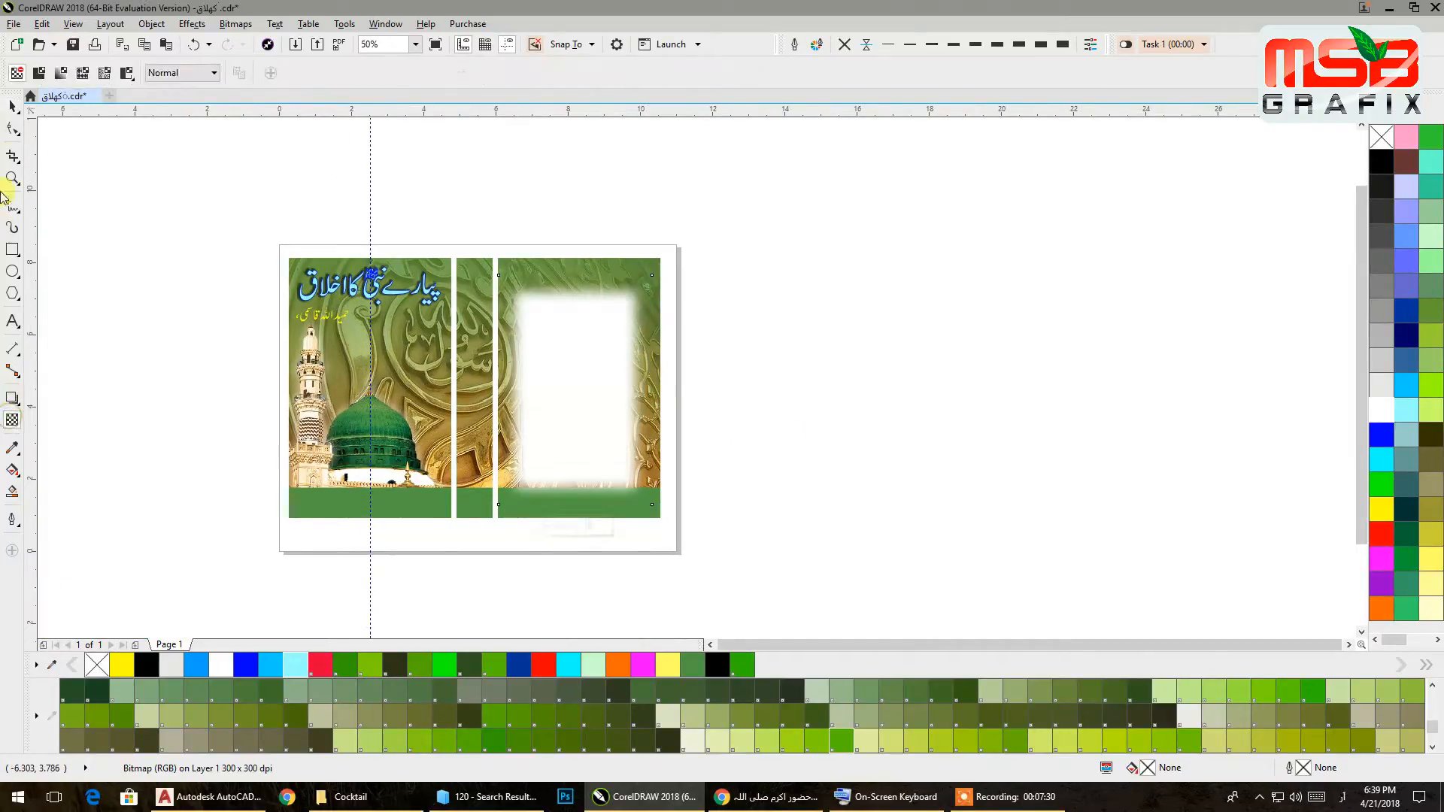
click(38, 76)
click(11, 111)
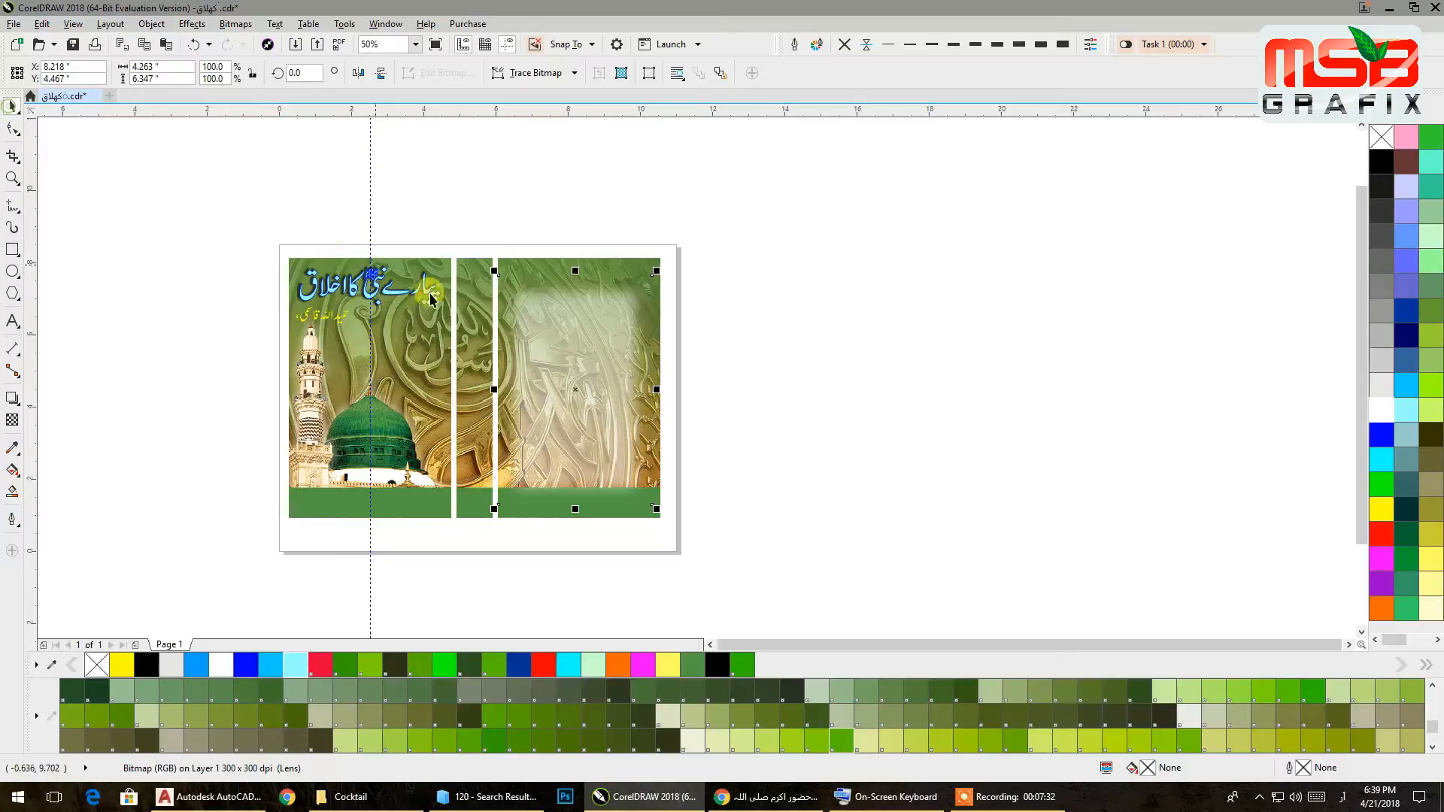
- Edit the contents of the PowerClip cover group and fill the strip along its lower edge with PANTONE 127-1-7 C green
drag(716, 185, 476, 566)
click(722, 532)
click(538, 254)
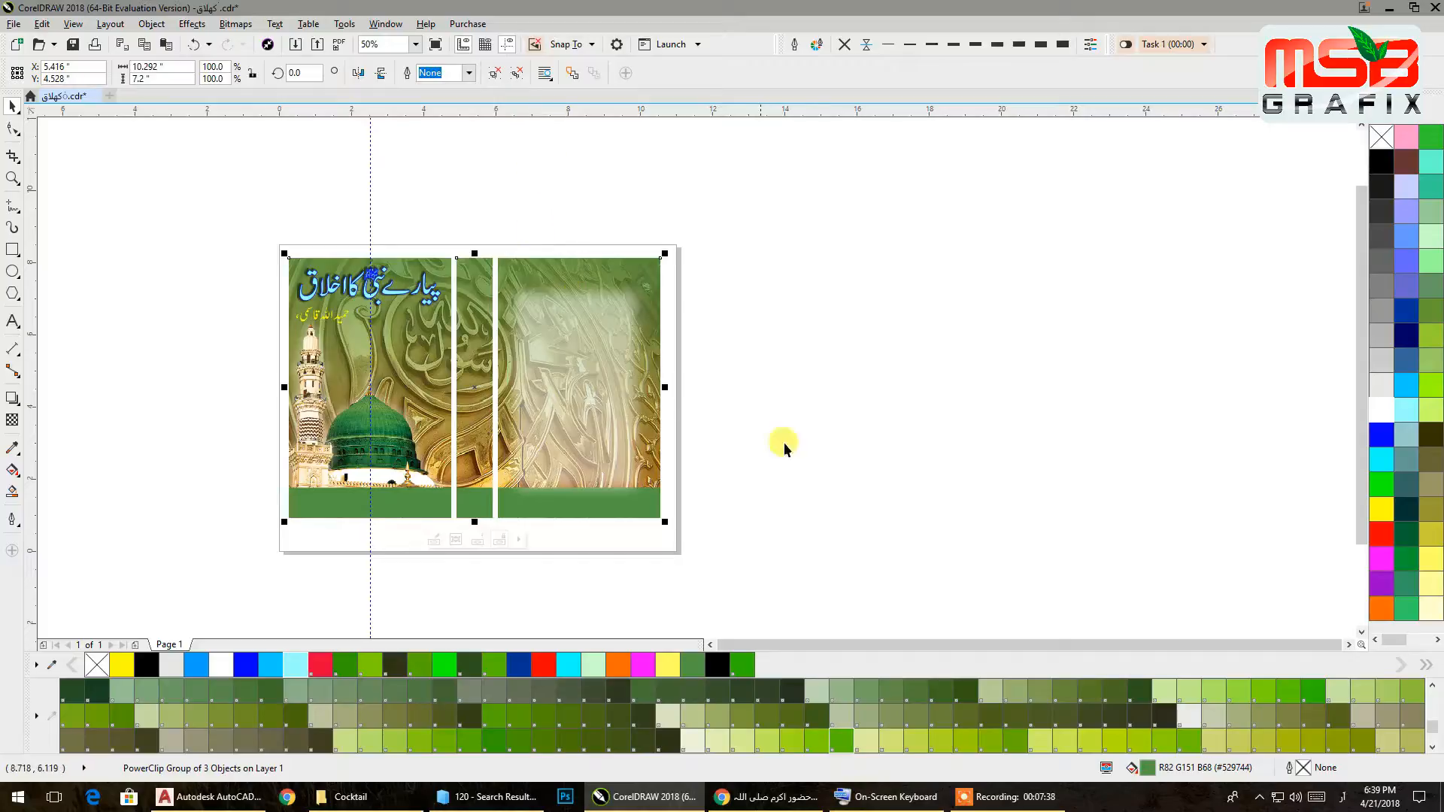
click(444, 536)
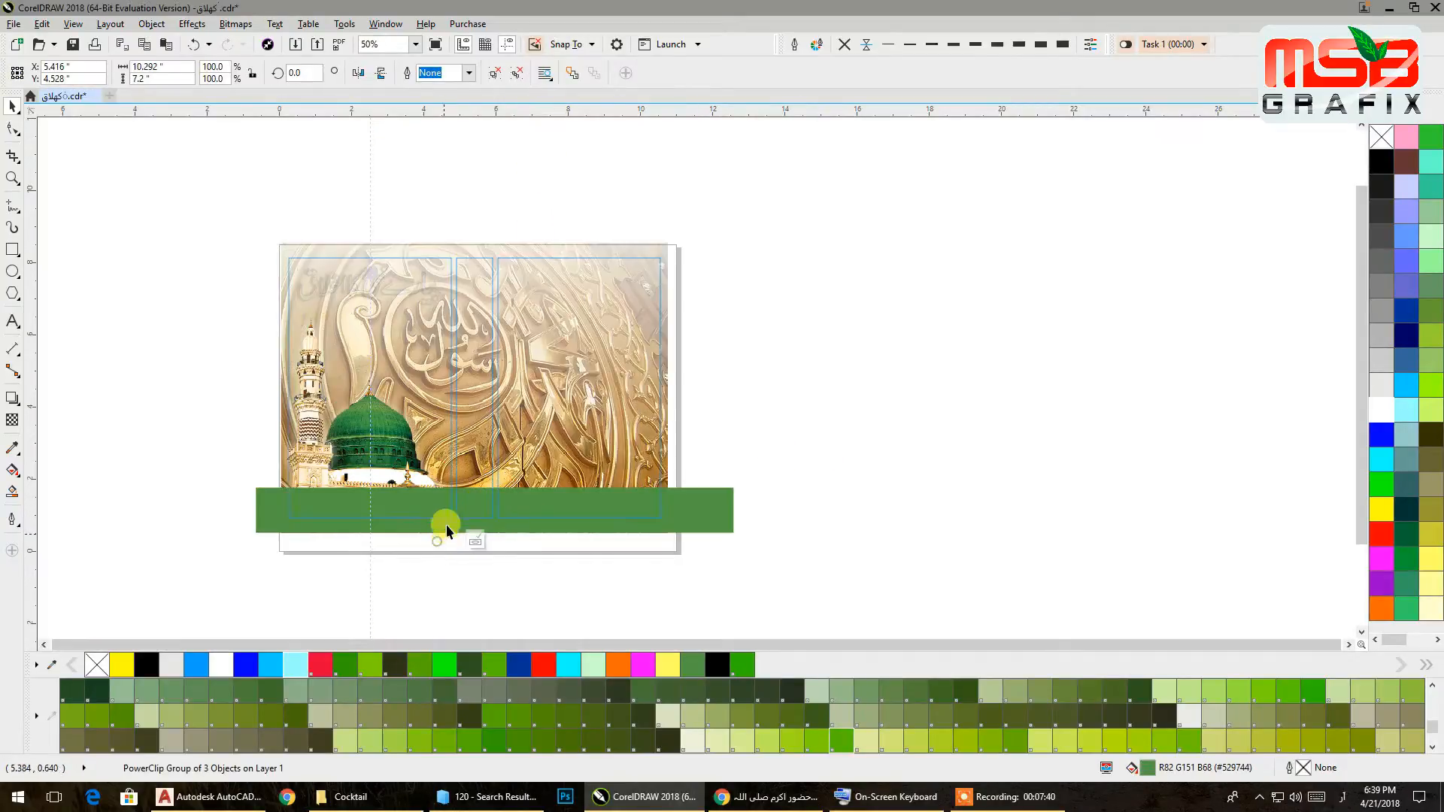
click(741, 665)
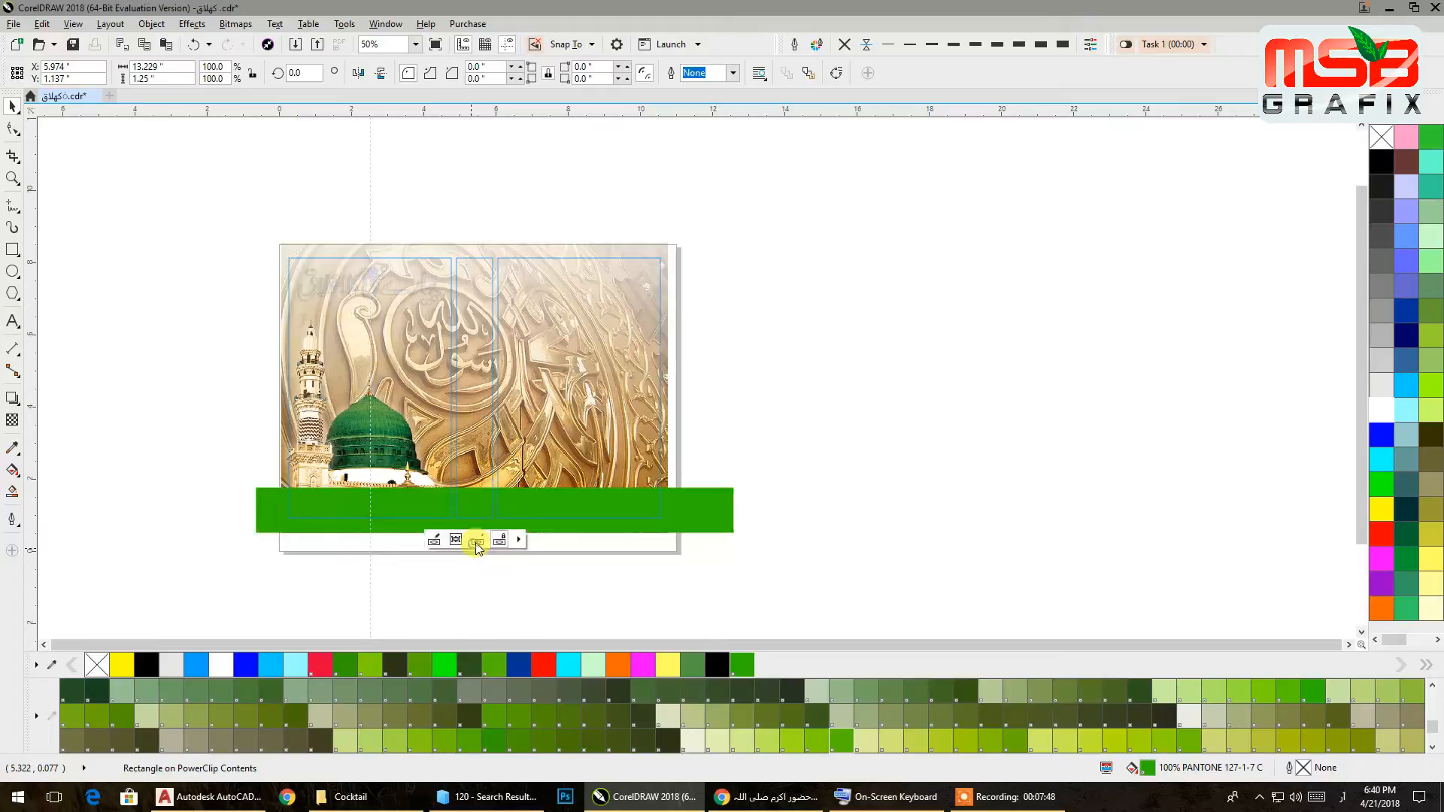
click(475, 542)
- Try PANTONE 127-1-7 C green as the fill tint of the three cover panels
click(617, 435)
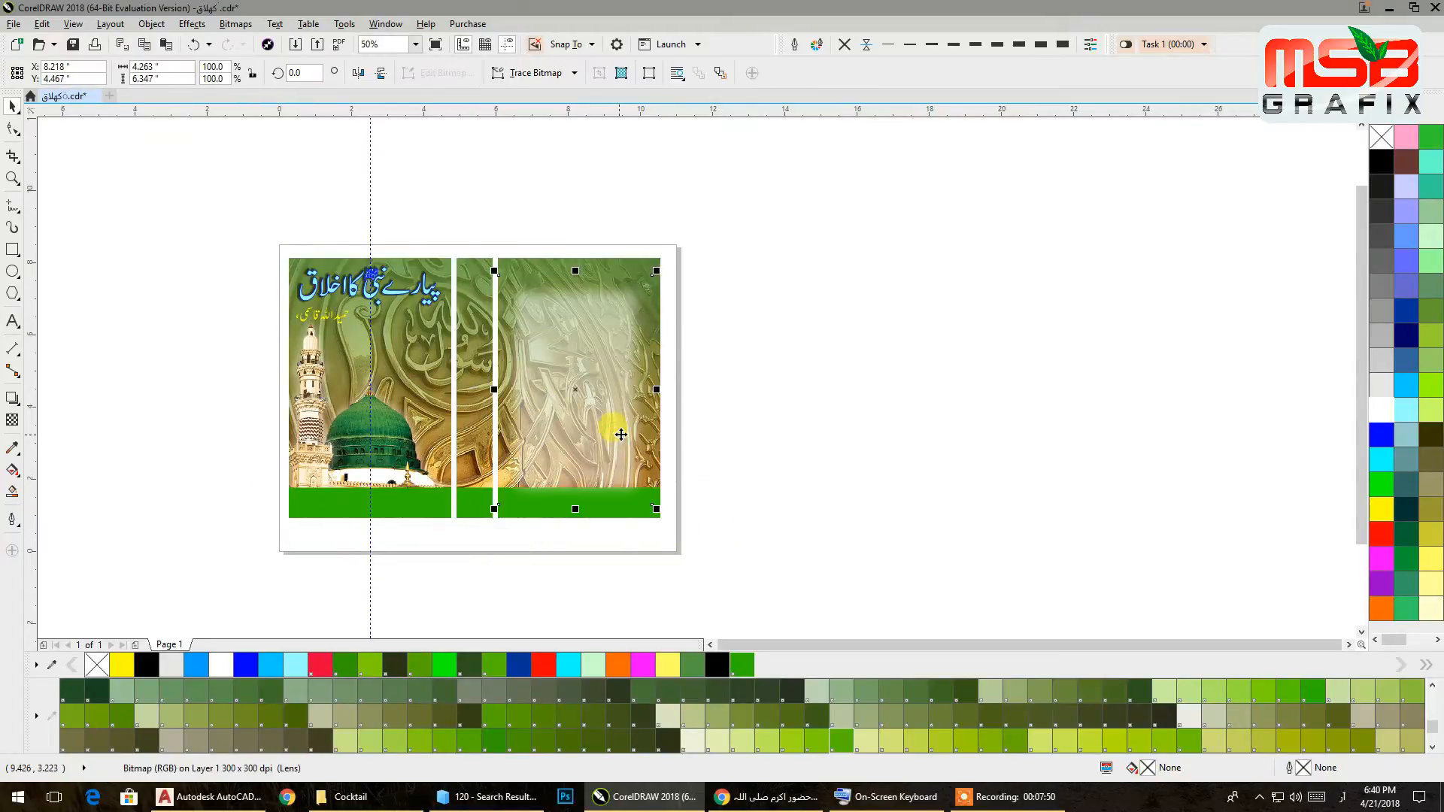
click(653, 260)
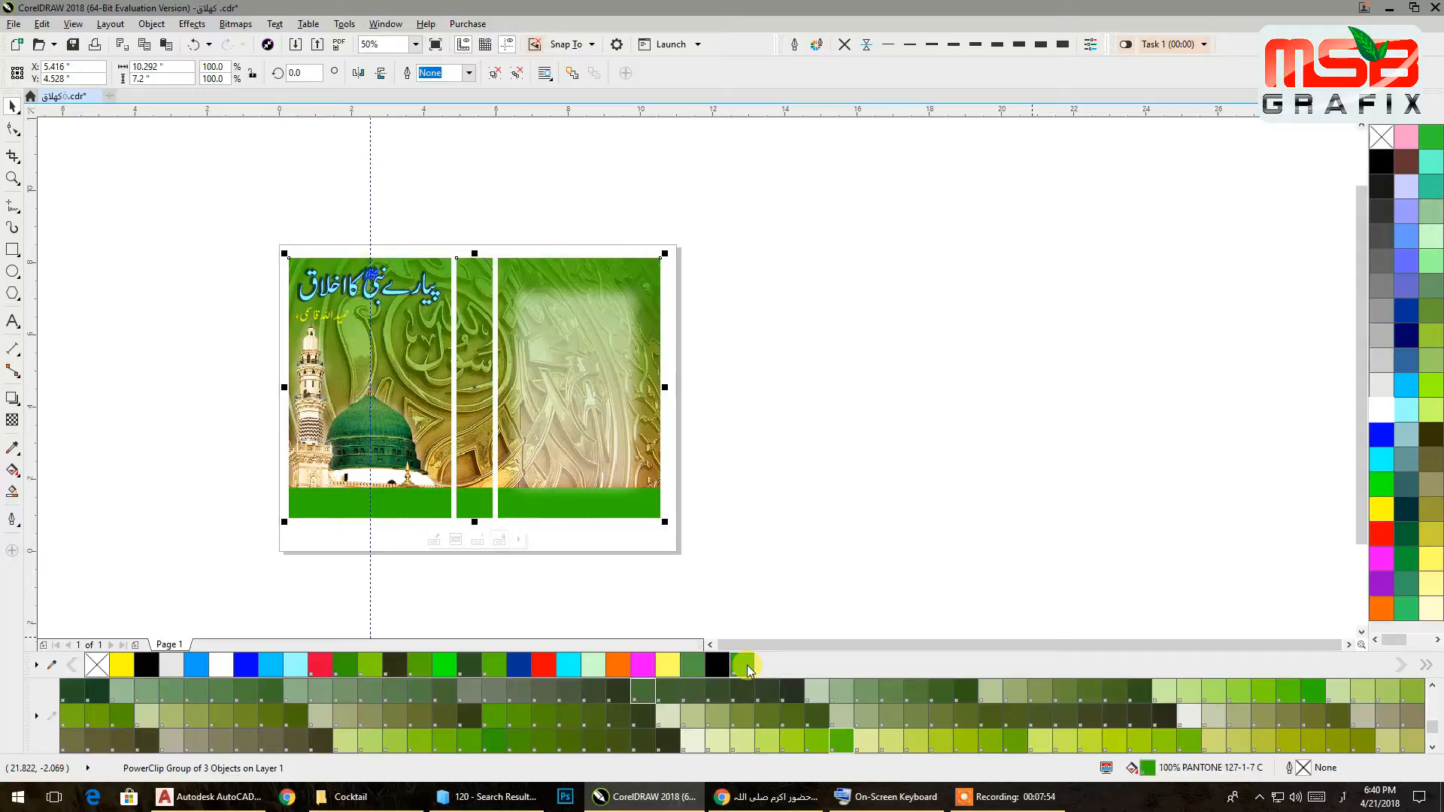
click(733, 496)
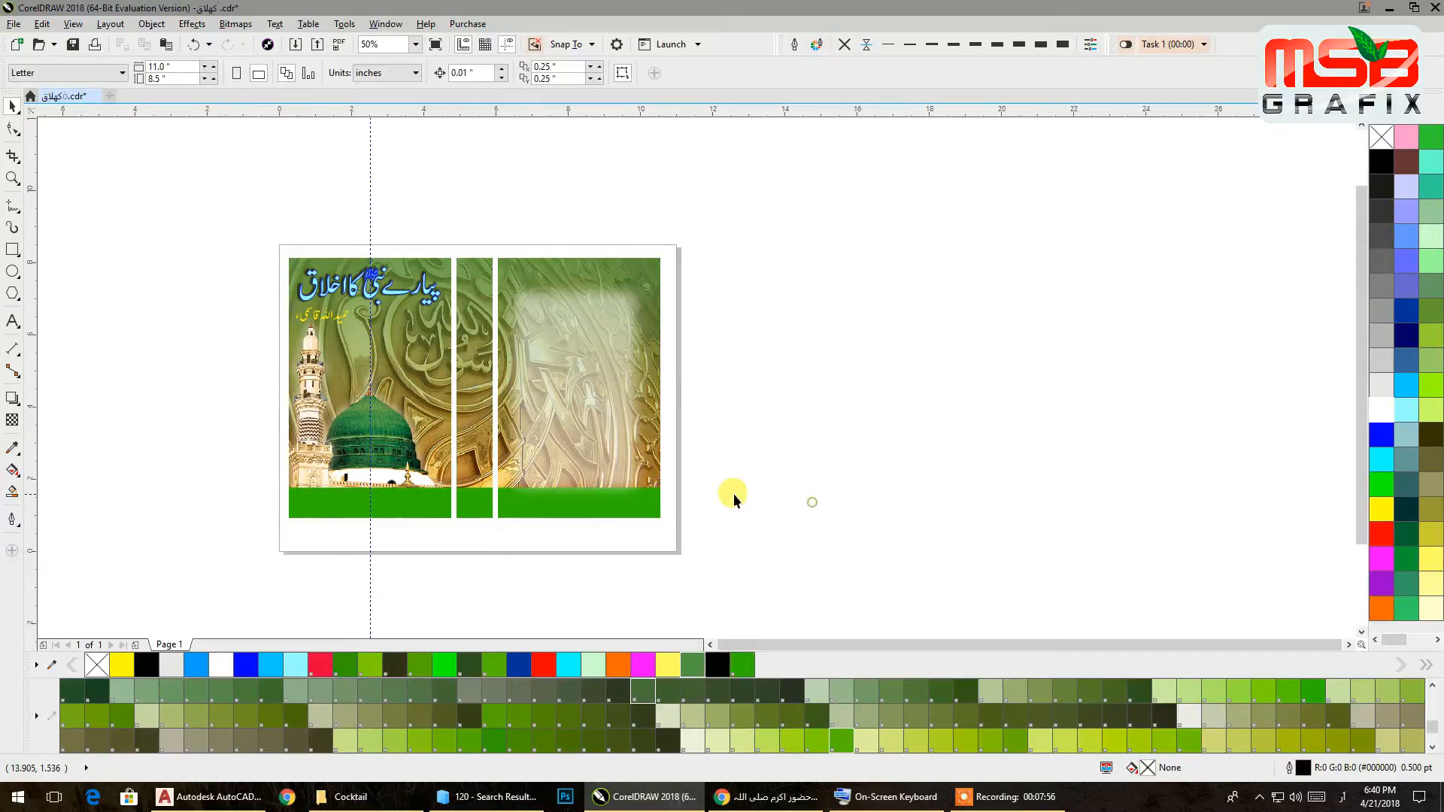
click(655, 477)
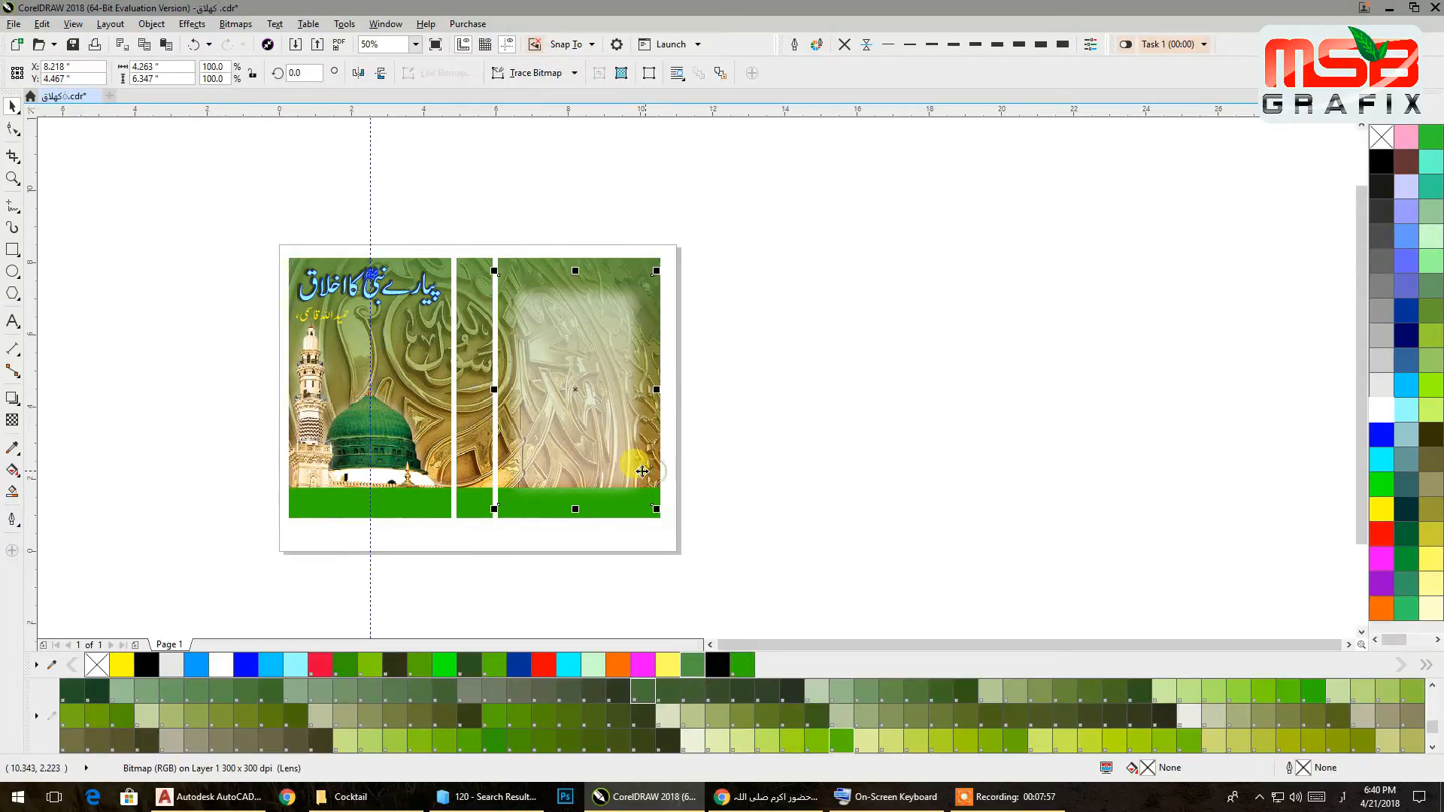
click(644, 268)
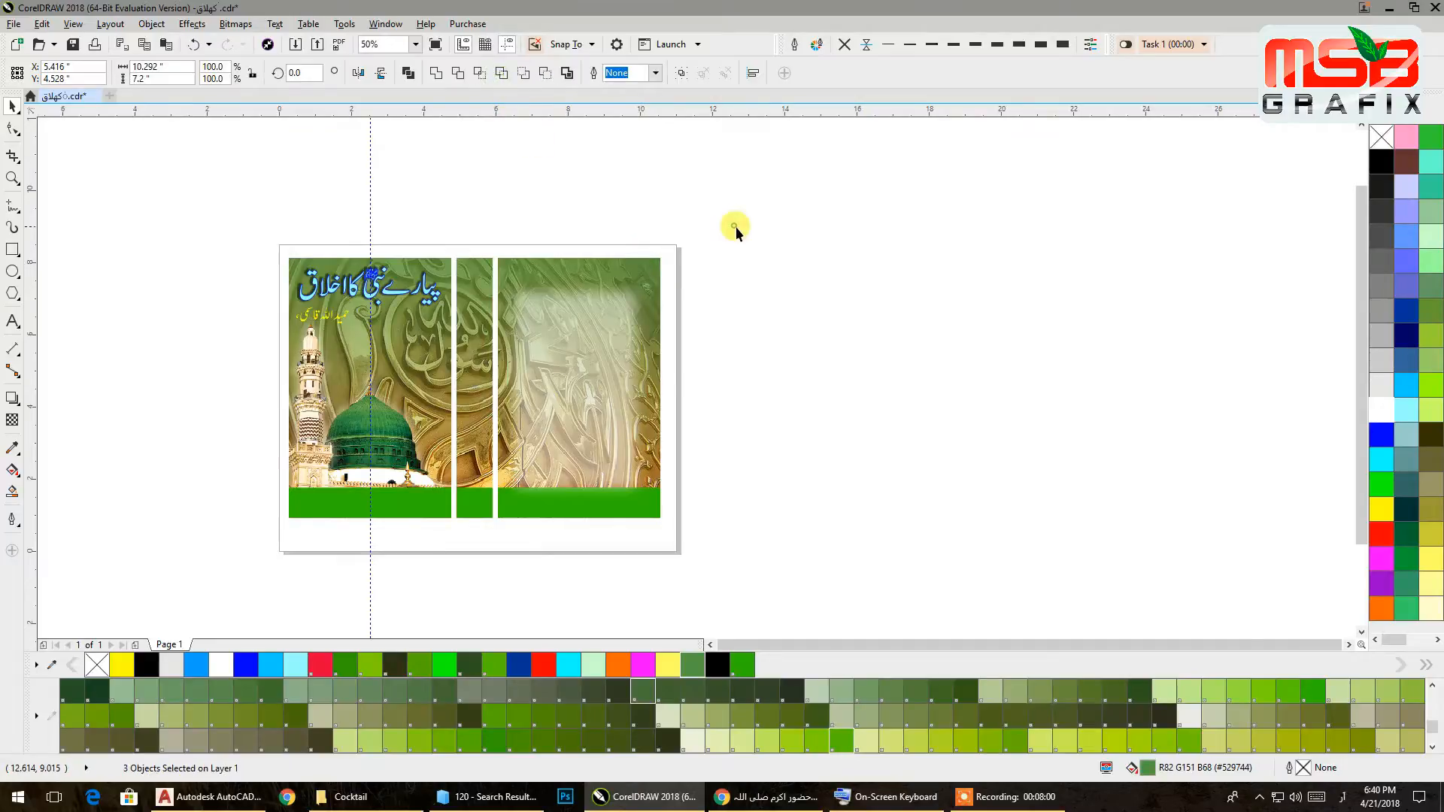
click(715, 235)
drag(486, 584, 485, 584)
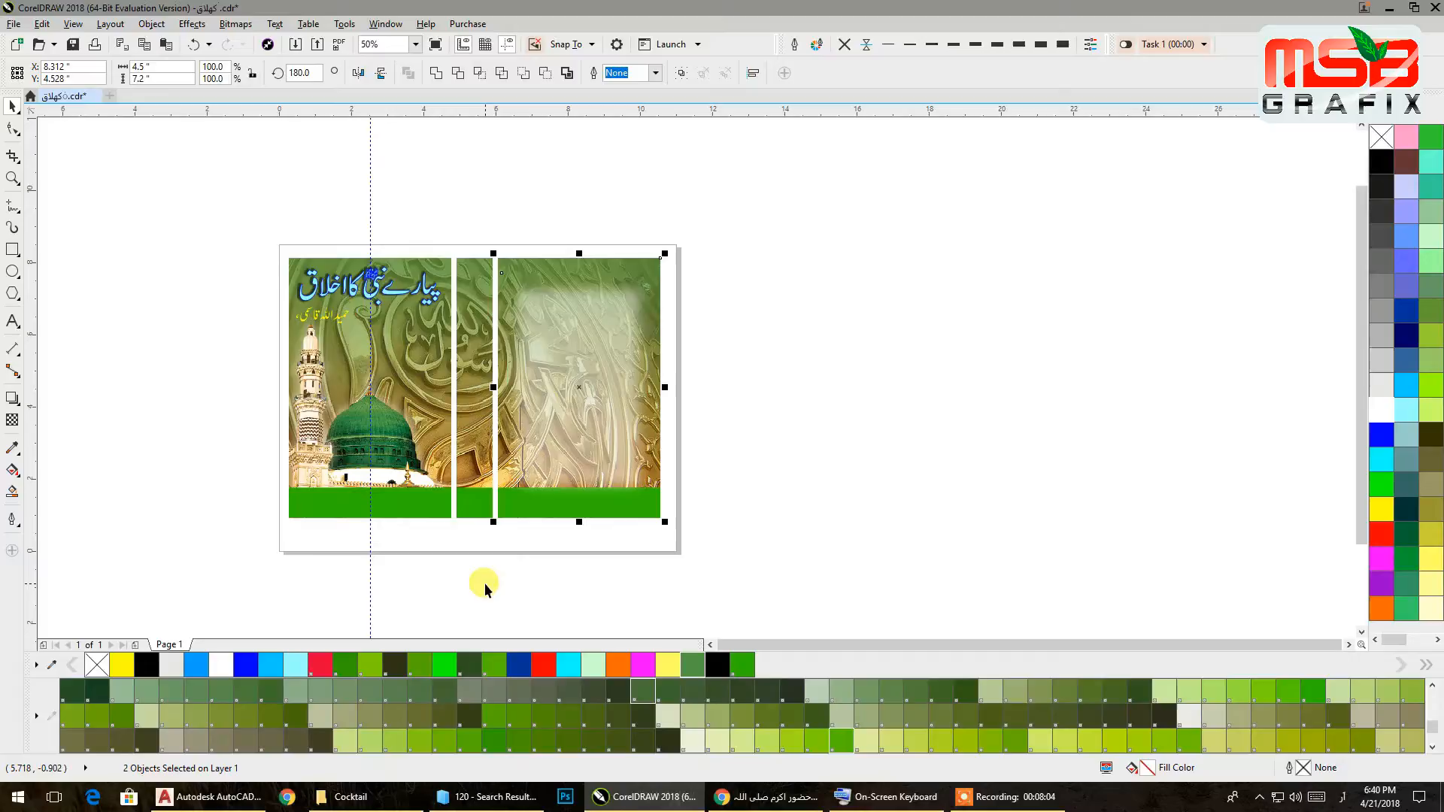
- Switch to Chrome, copy the opening paragraphs of the Urdu article on the Prophet's character, and return to CorelDRAW
click(769, 797)
click(850, 184)
drag(1363, 158, 252, 463)
right_click(308, 451)
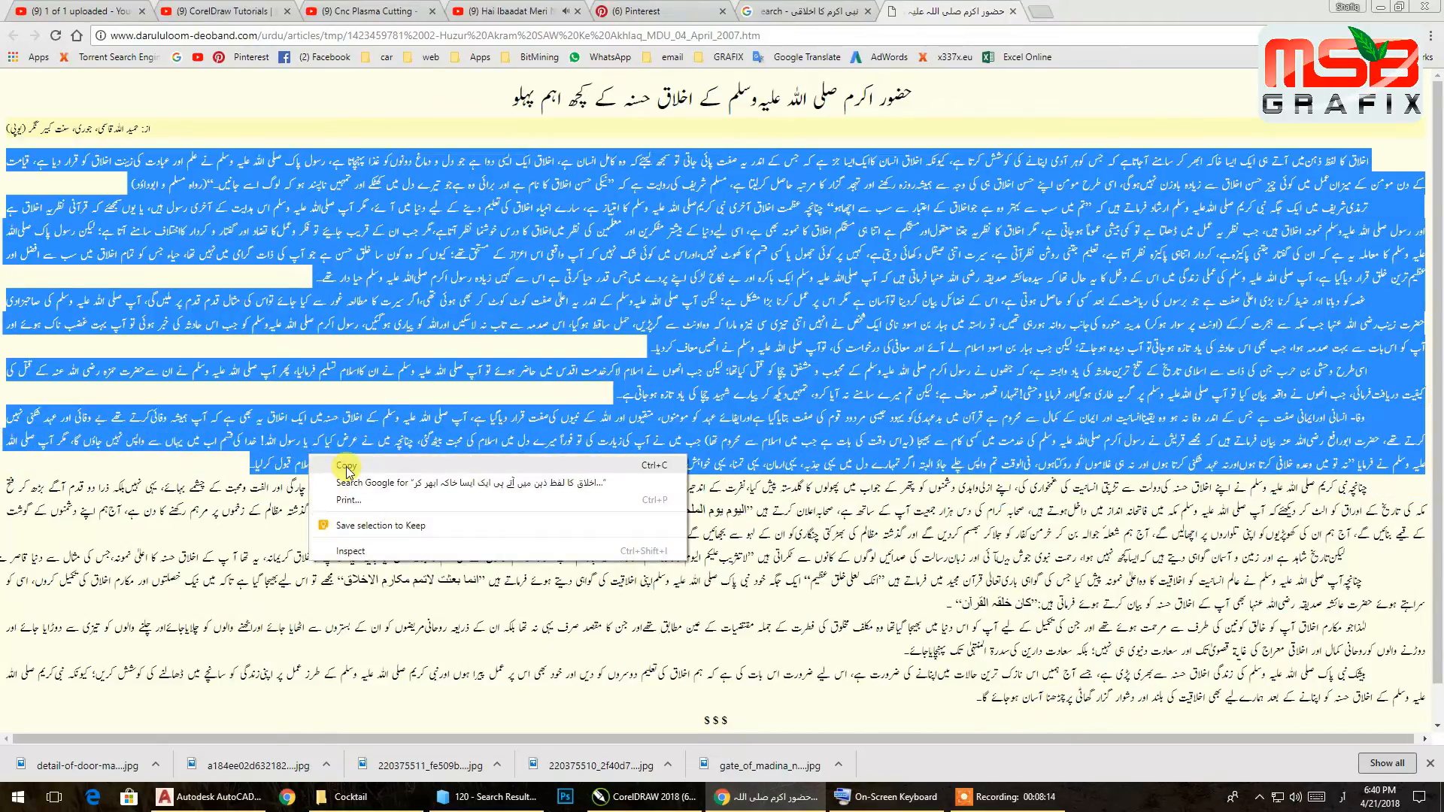
click(349, 468)
click(1378, 9)
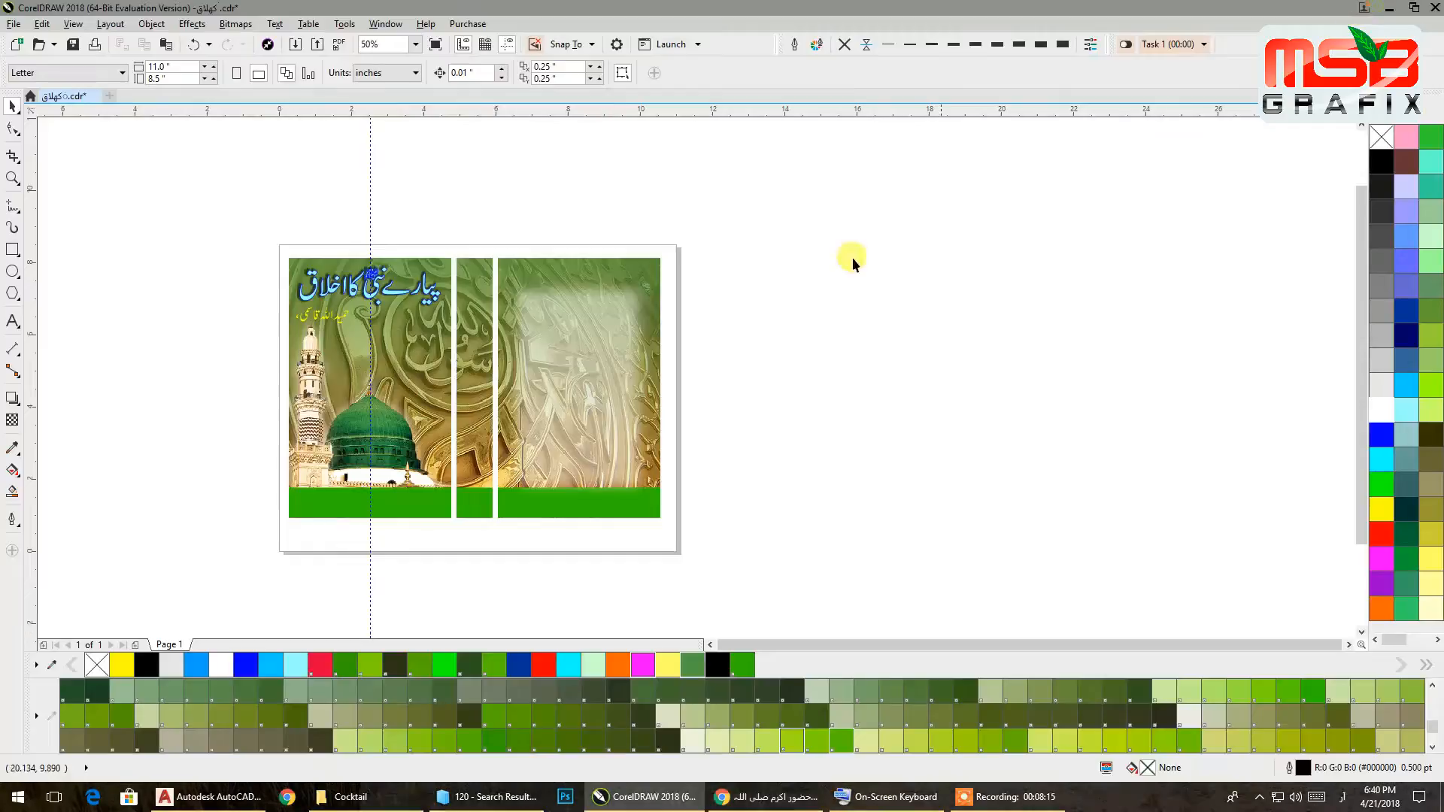
- Draw a rectangle about 3.08 by 5.17 inches over the translucent box on the rightmost cover panel
click(585, 331)
click(848, 325)
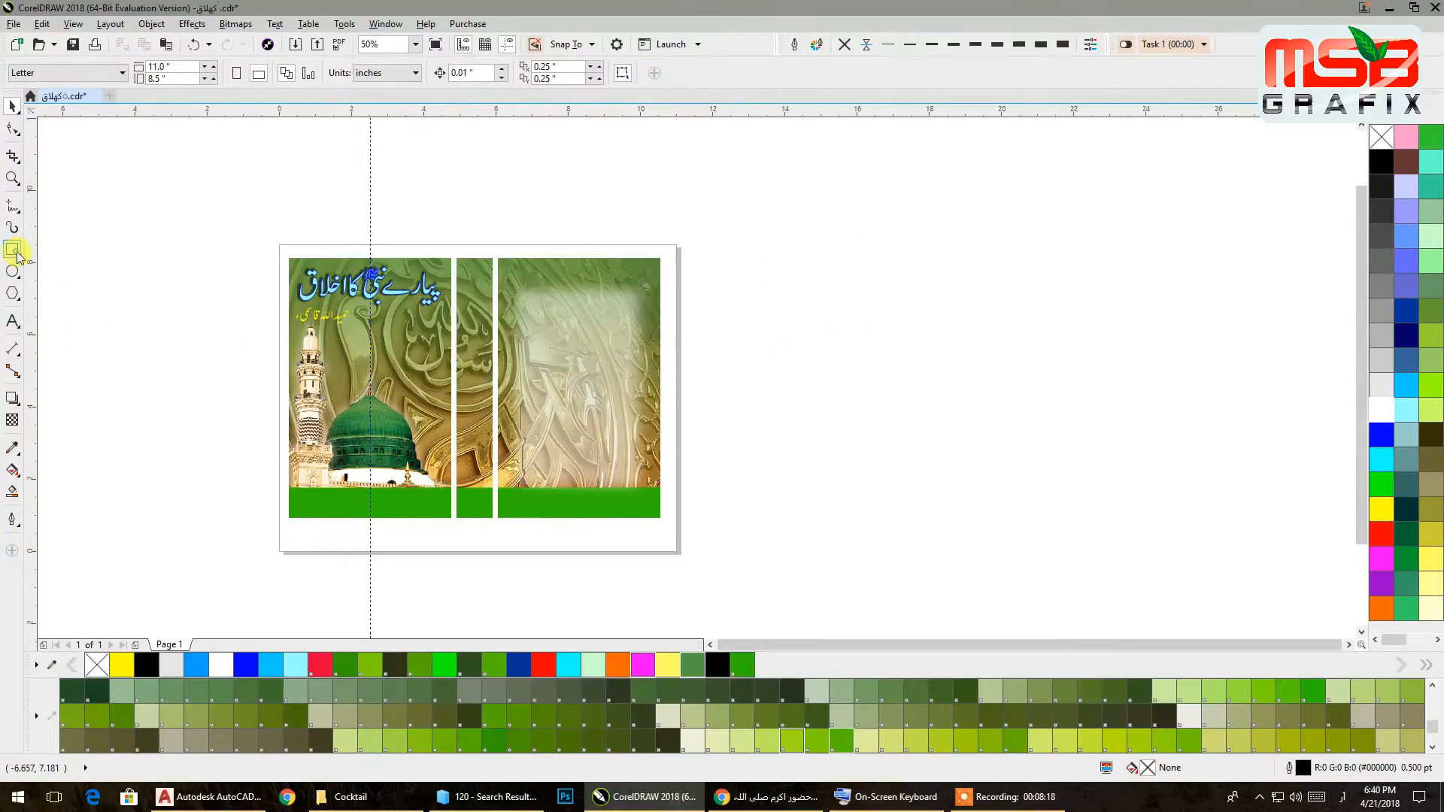
click(13, 251)
drag(524, 299, 637, 487)
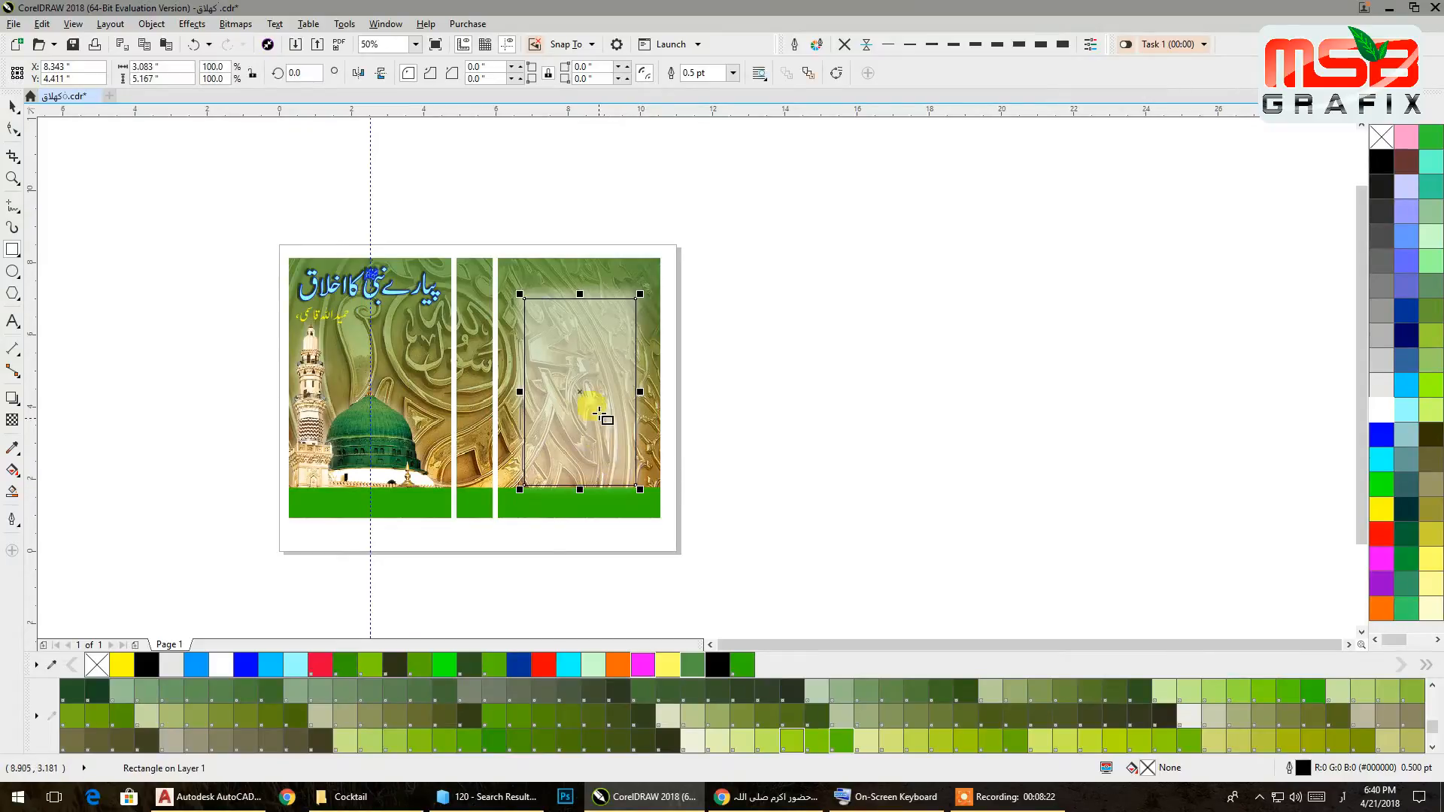
click(11, 109)
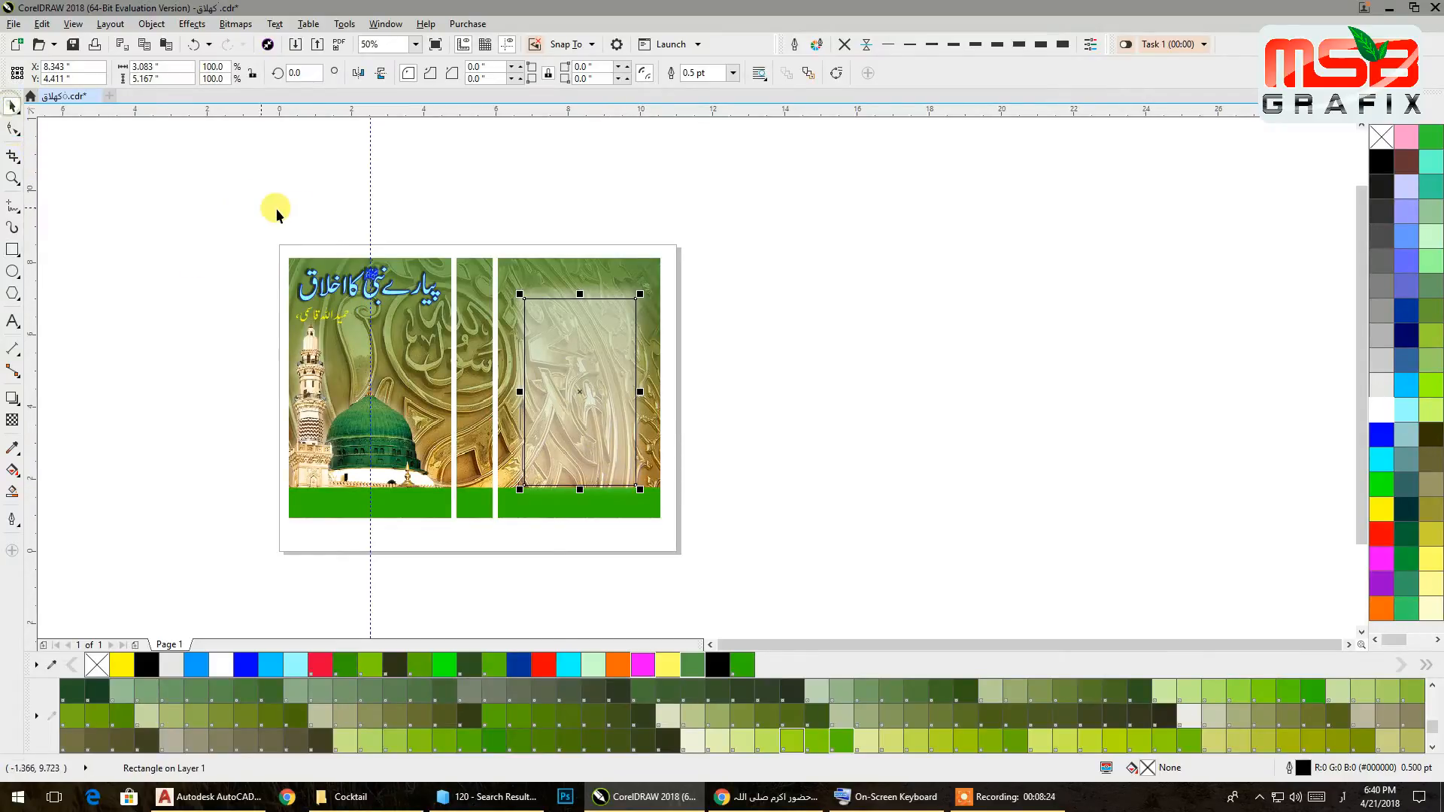
- Paste the copied Urdu article as paragraph text inside the new rectangle
click(13, 322)
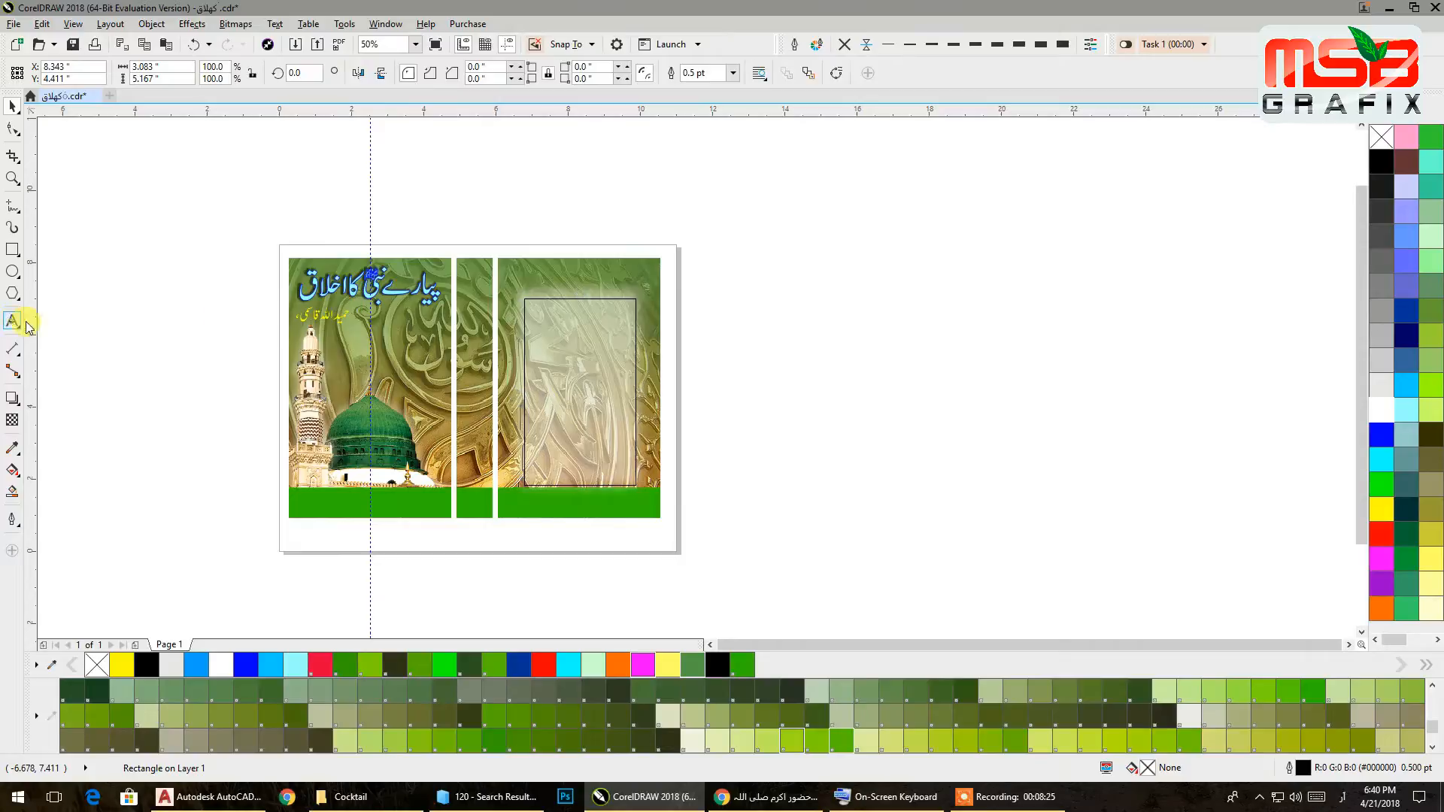
click(571, 303)
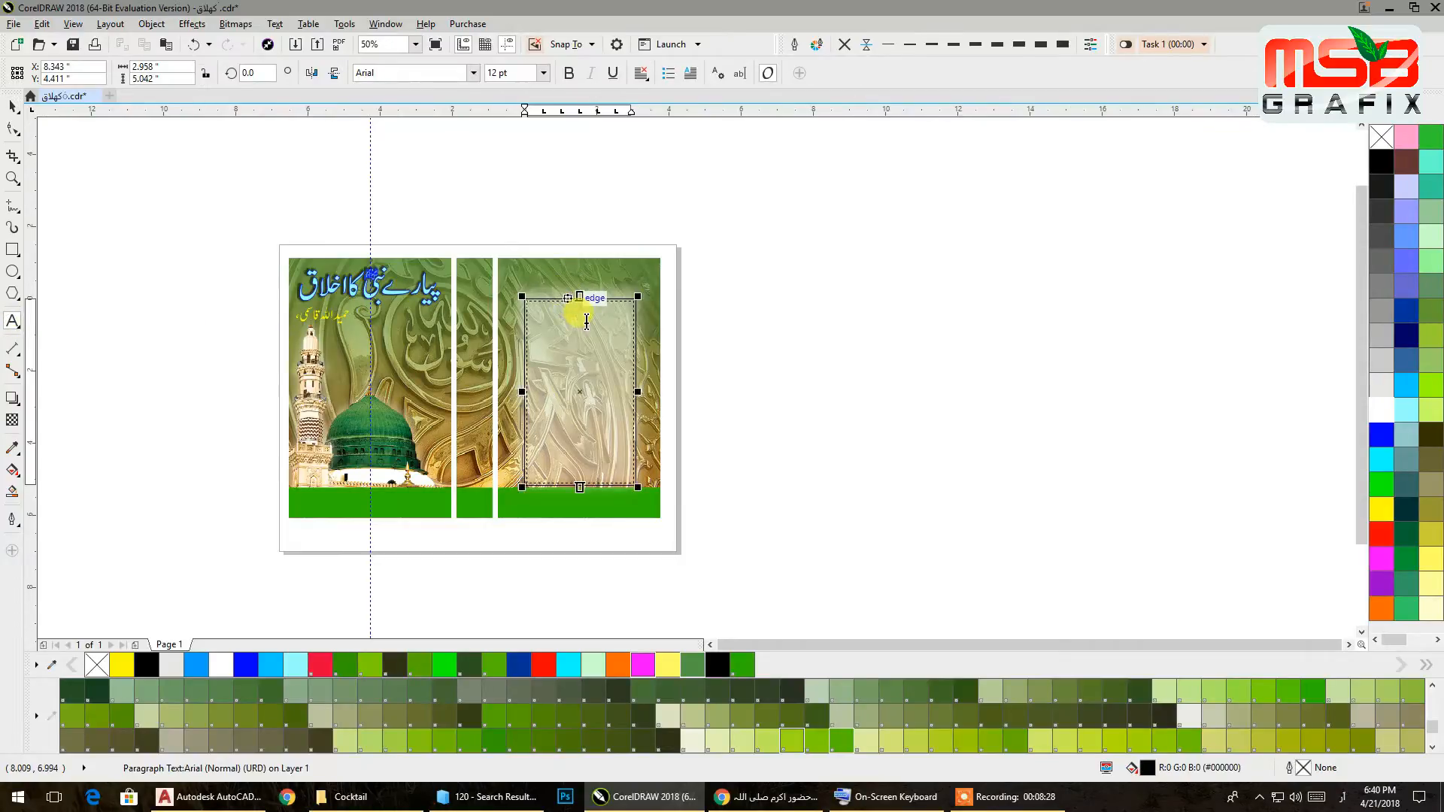
click(587, 330)
key(ctrl+v)
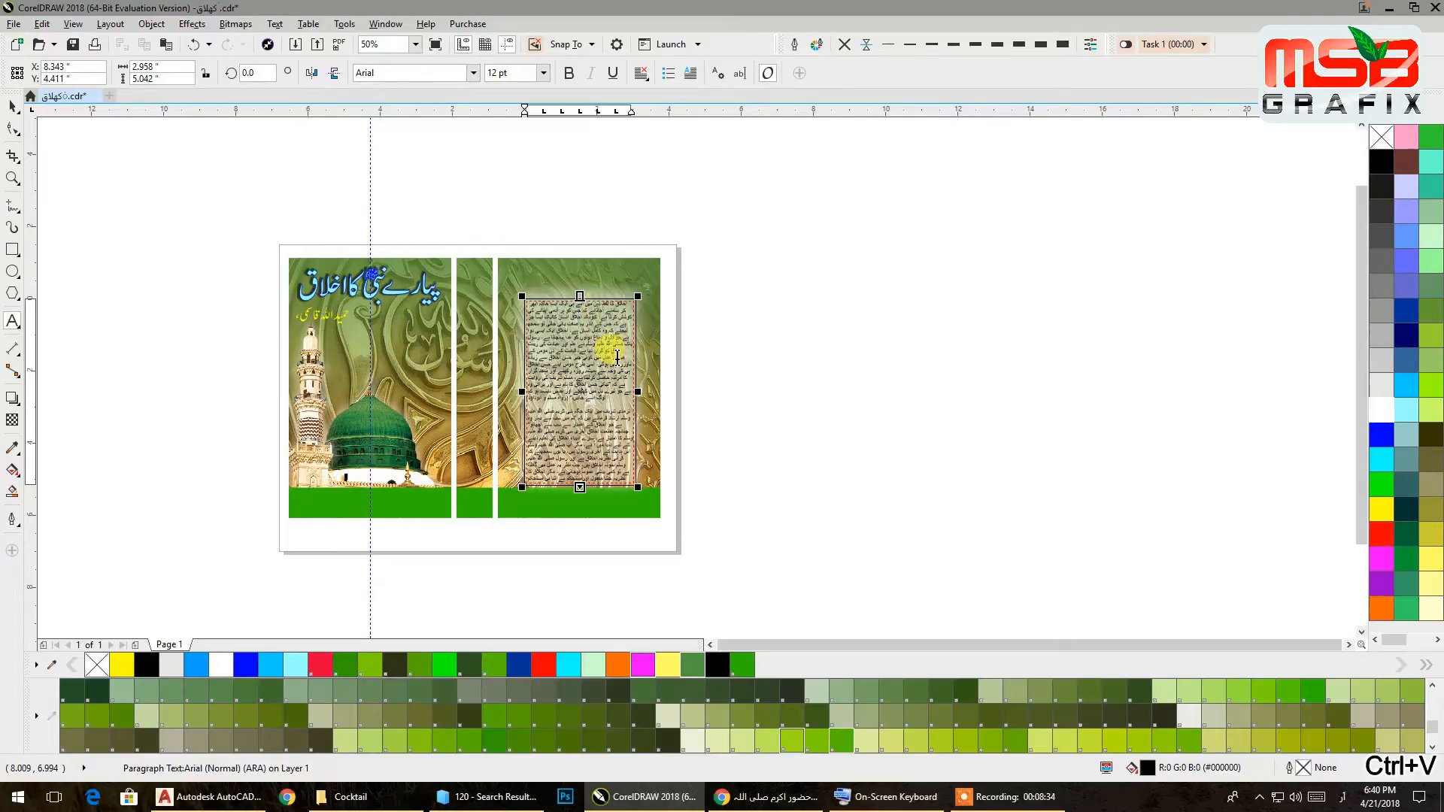
- Set the visible pasted text to 6 pt, reselecting and resizing it as more text flows into the frame
key(ctrl+a)
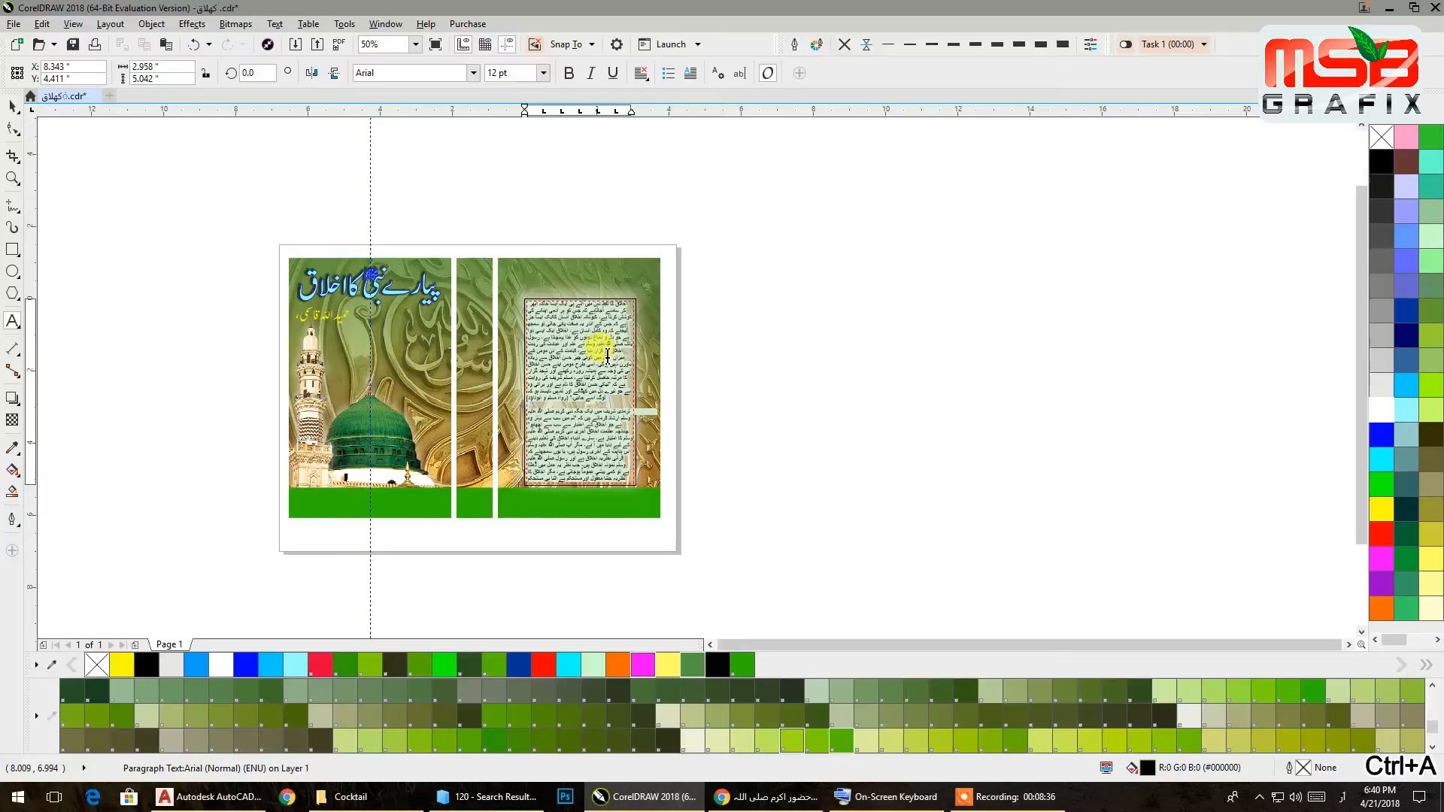
click(543, 72)
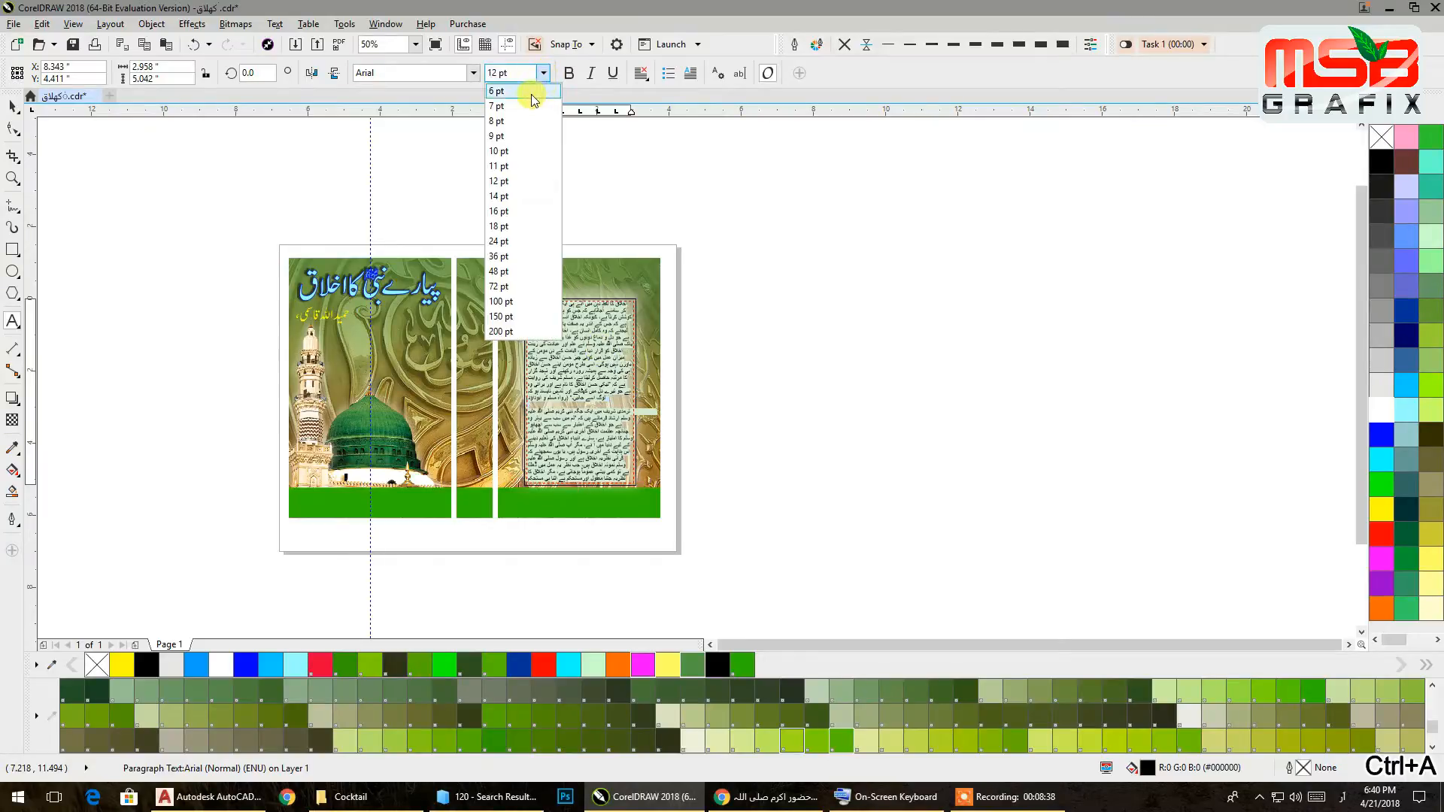
click(534, 91)
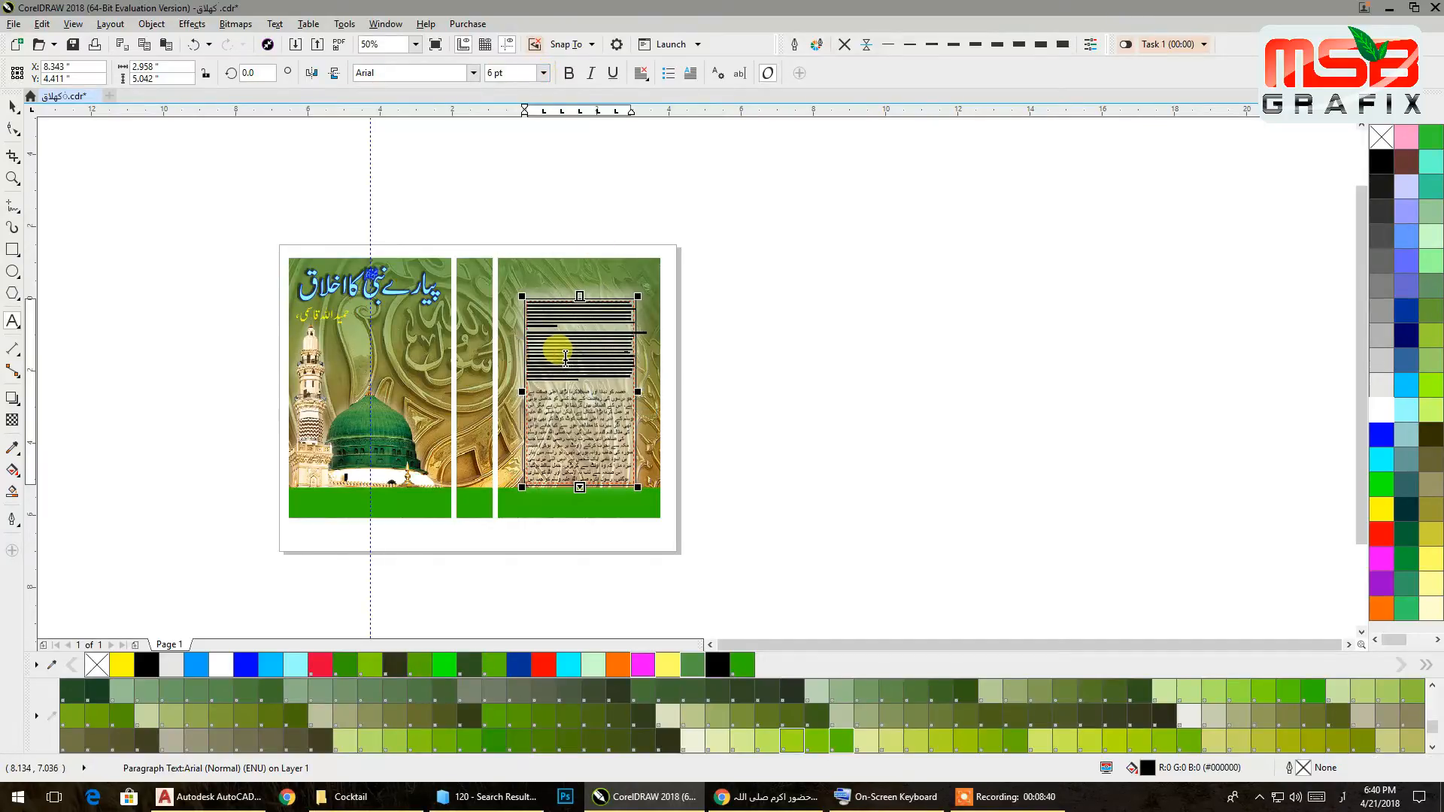
key(ctrl+a)
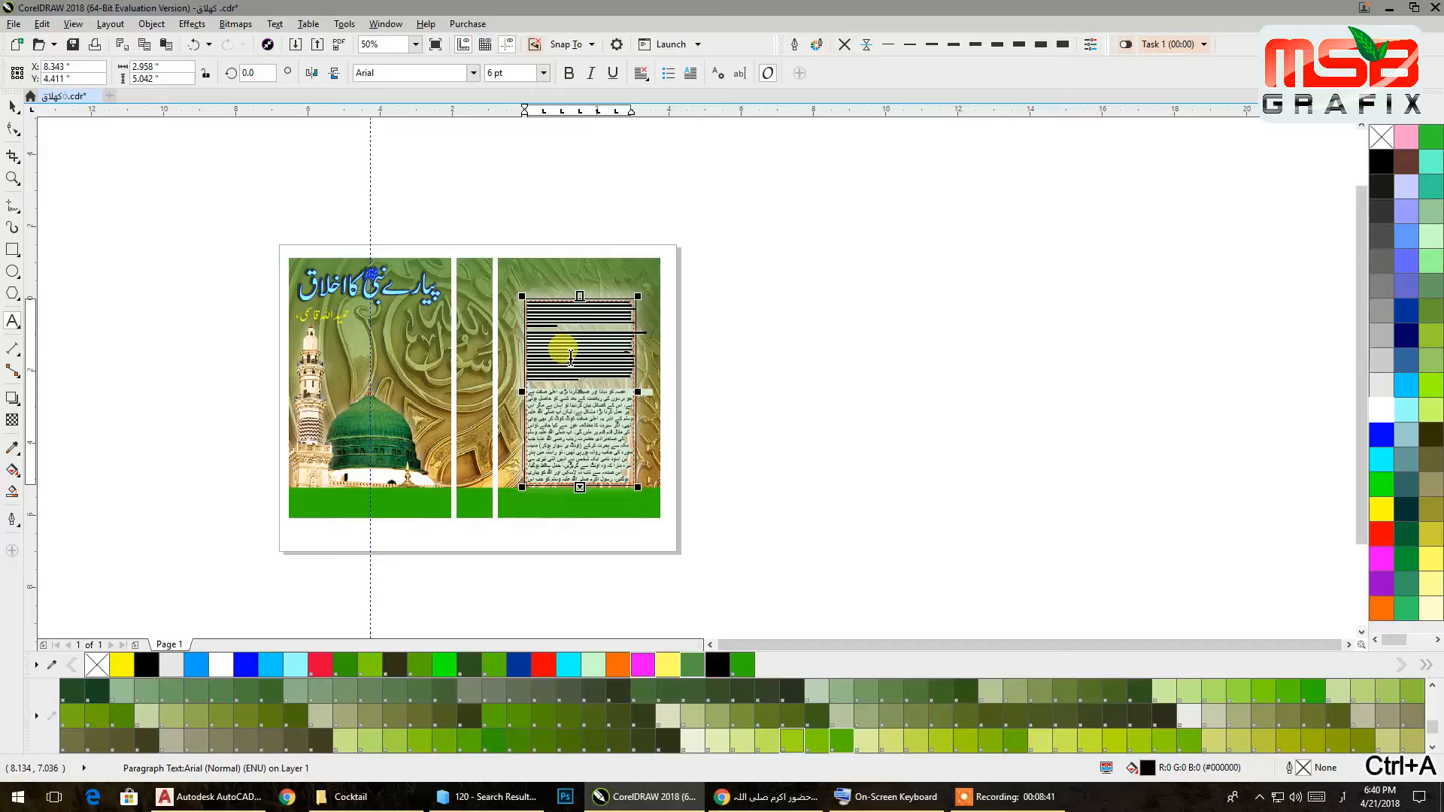
click(543, 73)
click(516, 91)
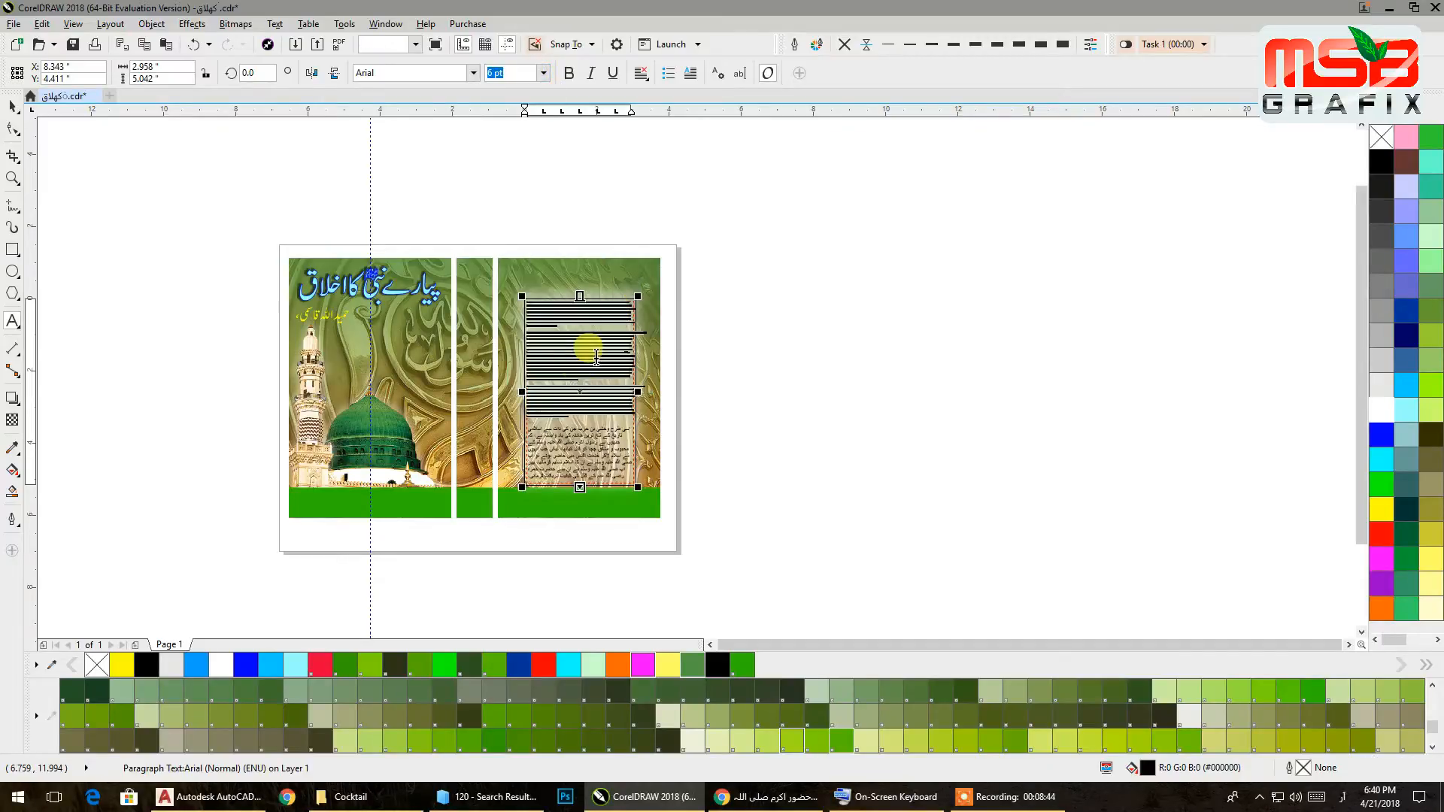
key(ctrl+a)
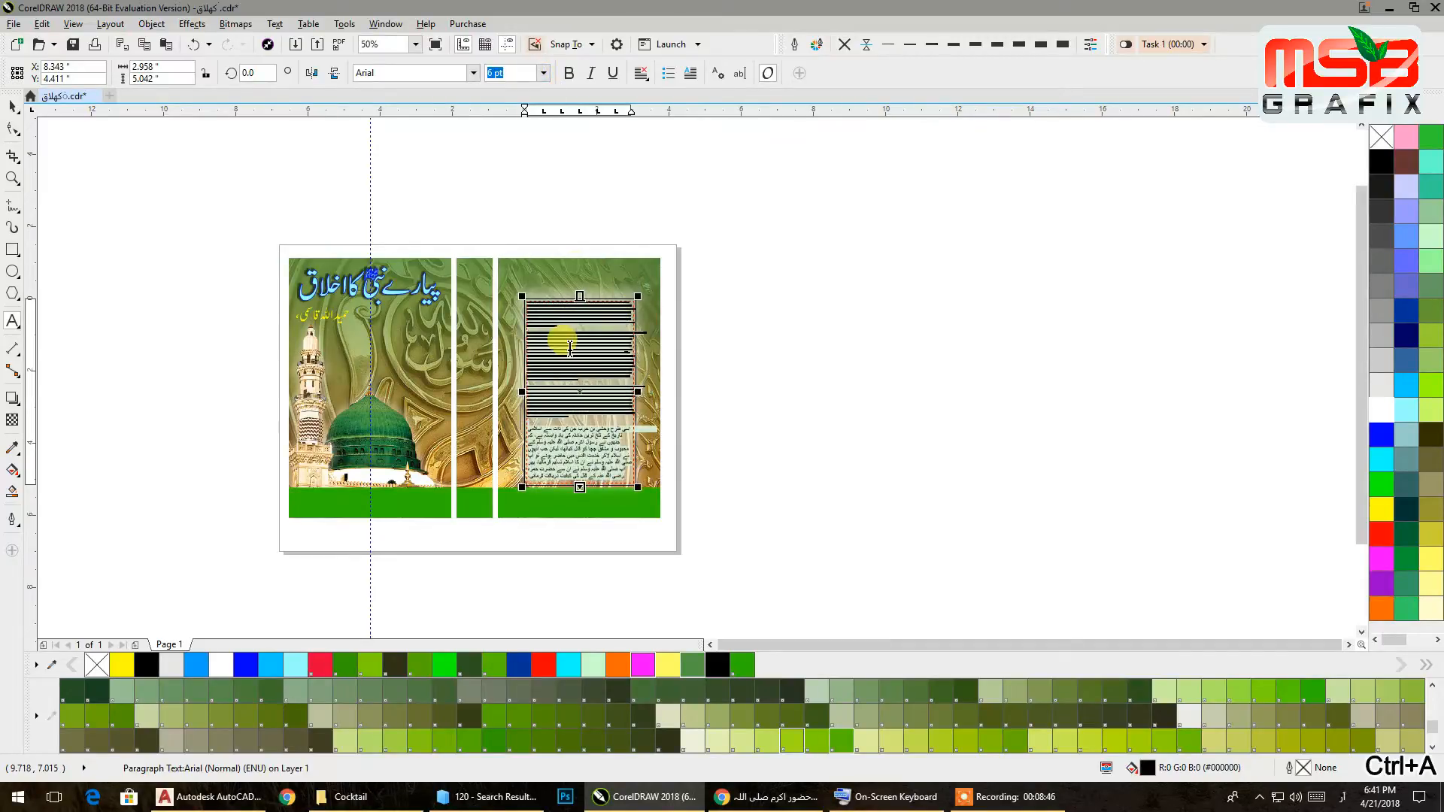
click(544, 73)
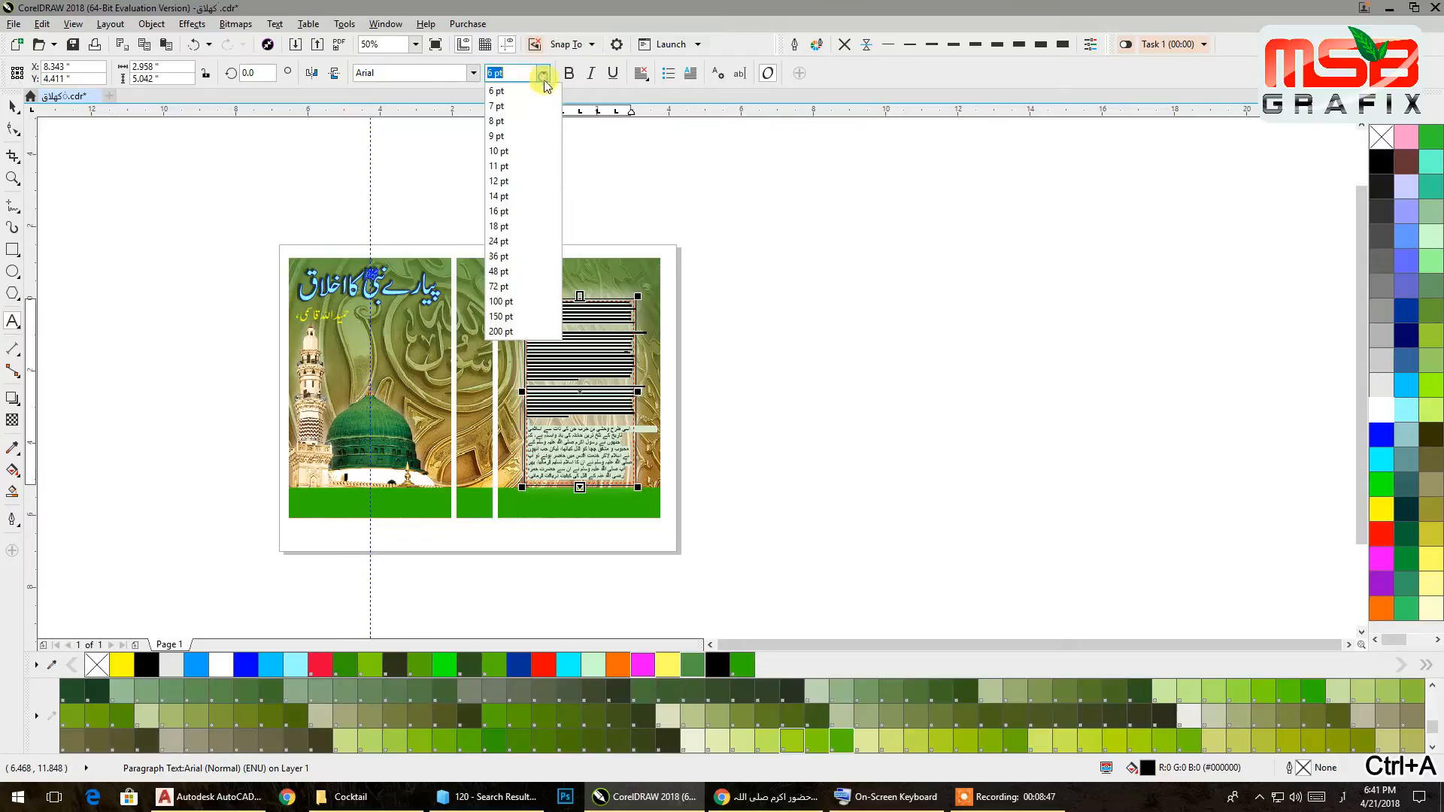
click(506, 91)
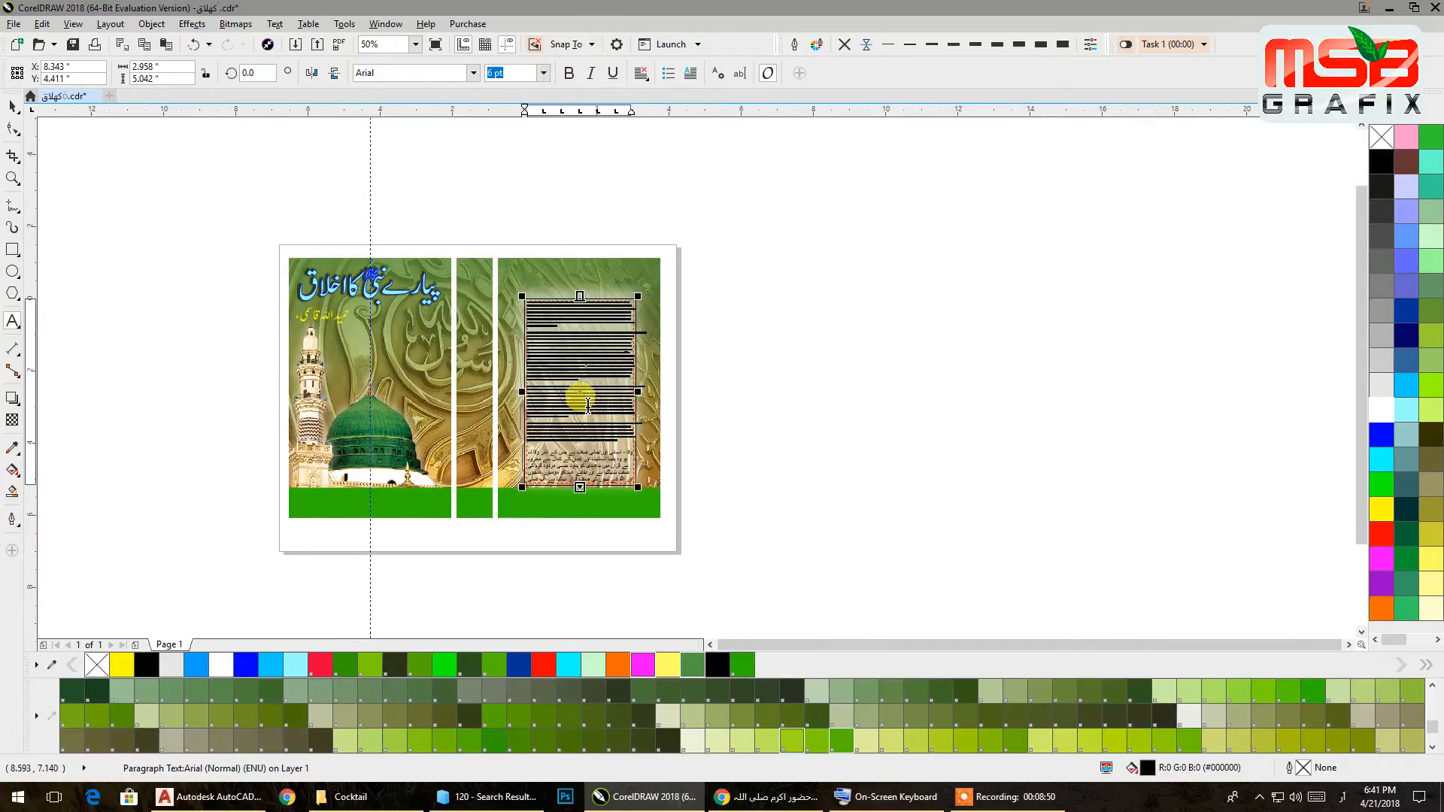
- Set the font size of all text in the rectangle's frame to 5 pt
key(ctrl+a)
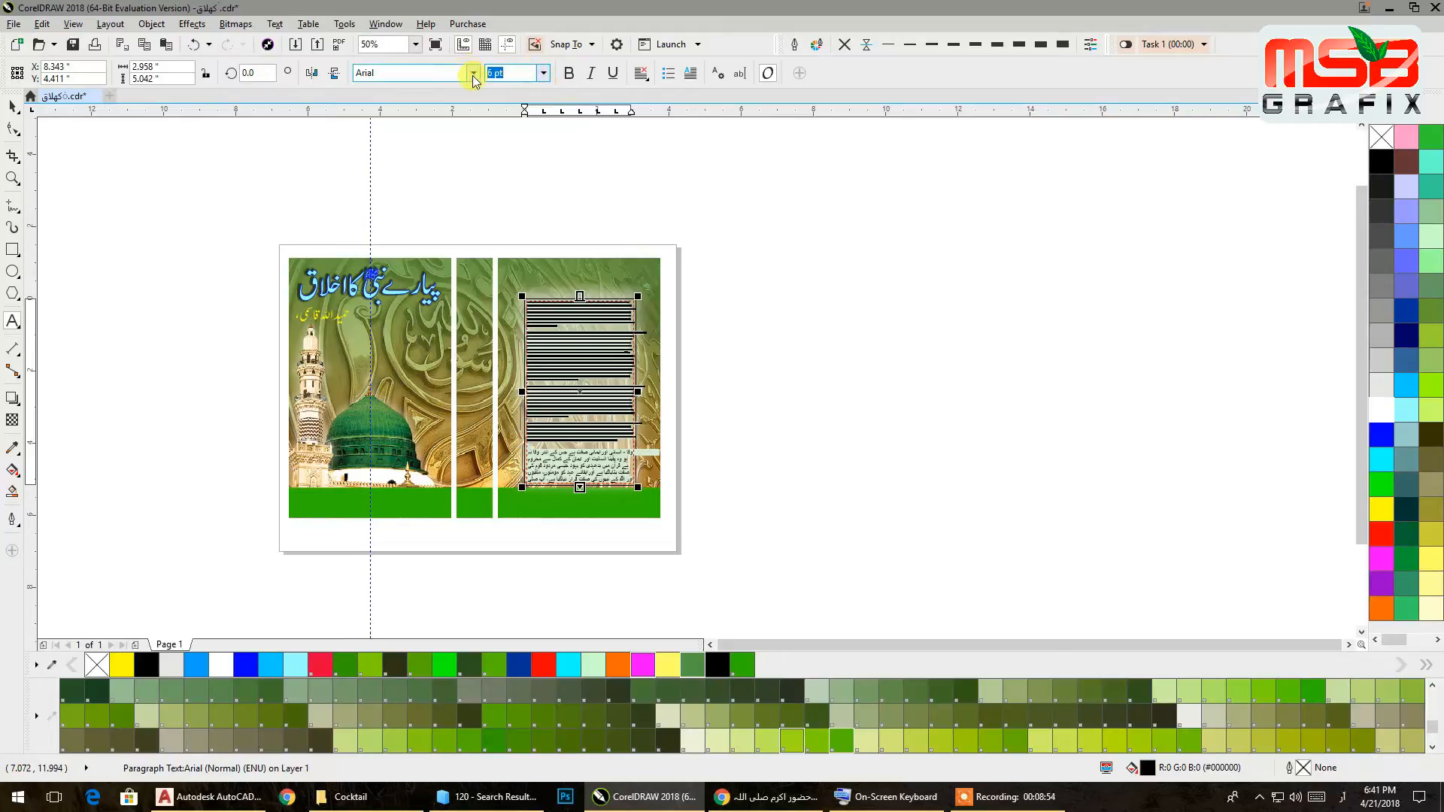
text(5)
key(Return)
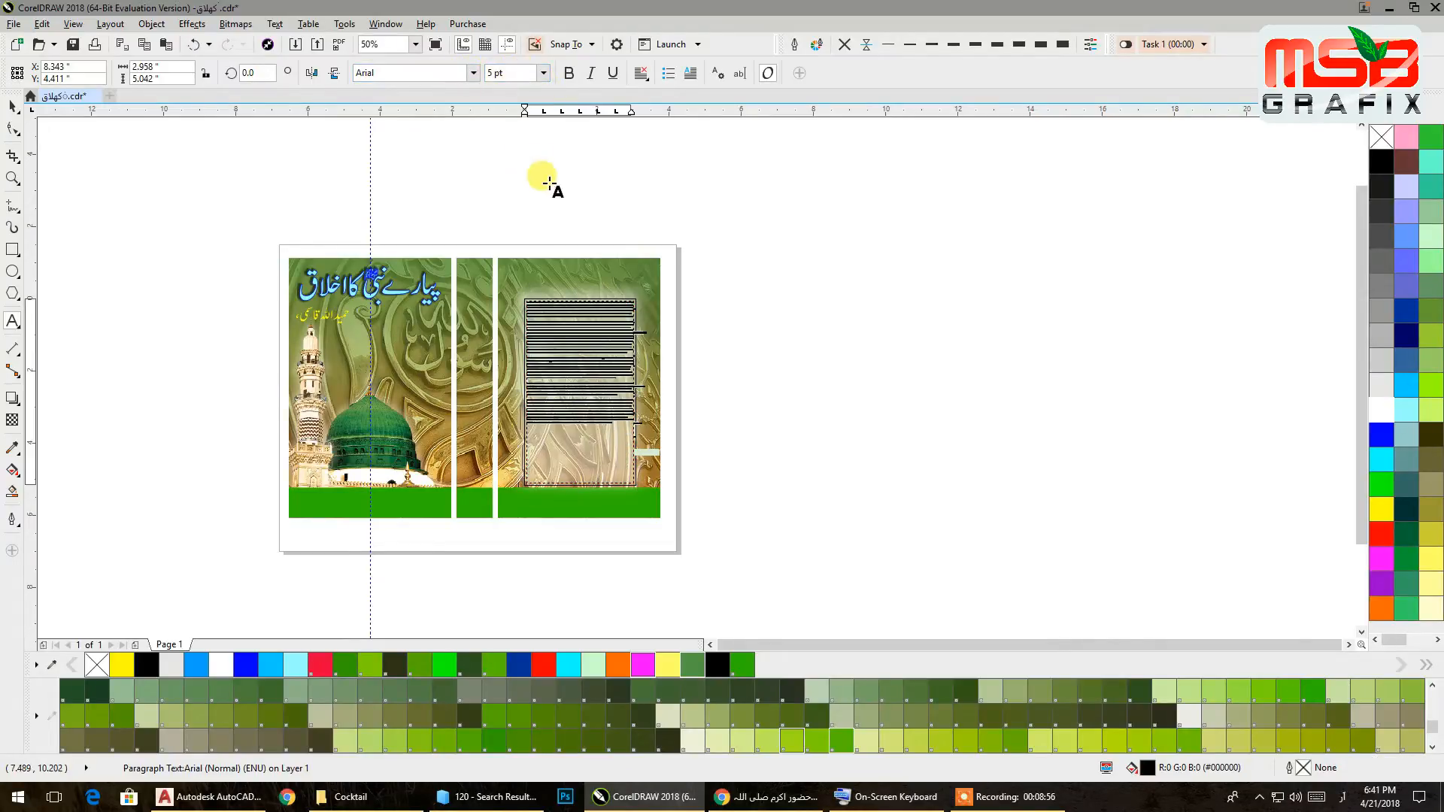
- Set all the text in the frame to 6 pt and align it right
click(555, 329)
key(ctrl+a)
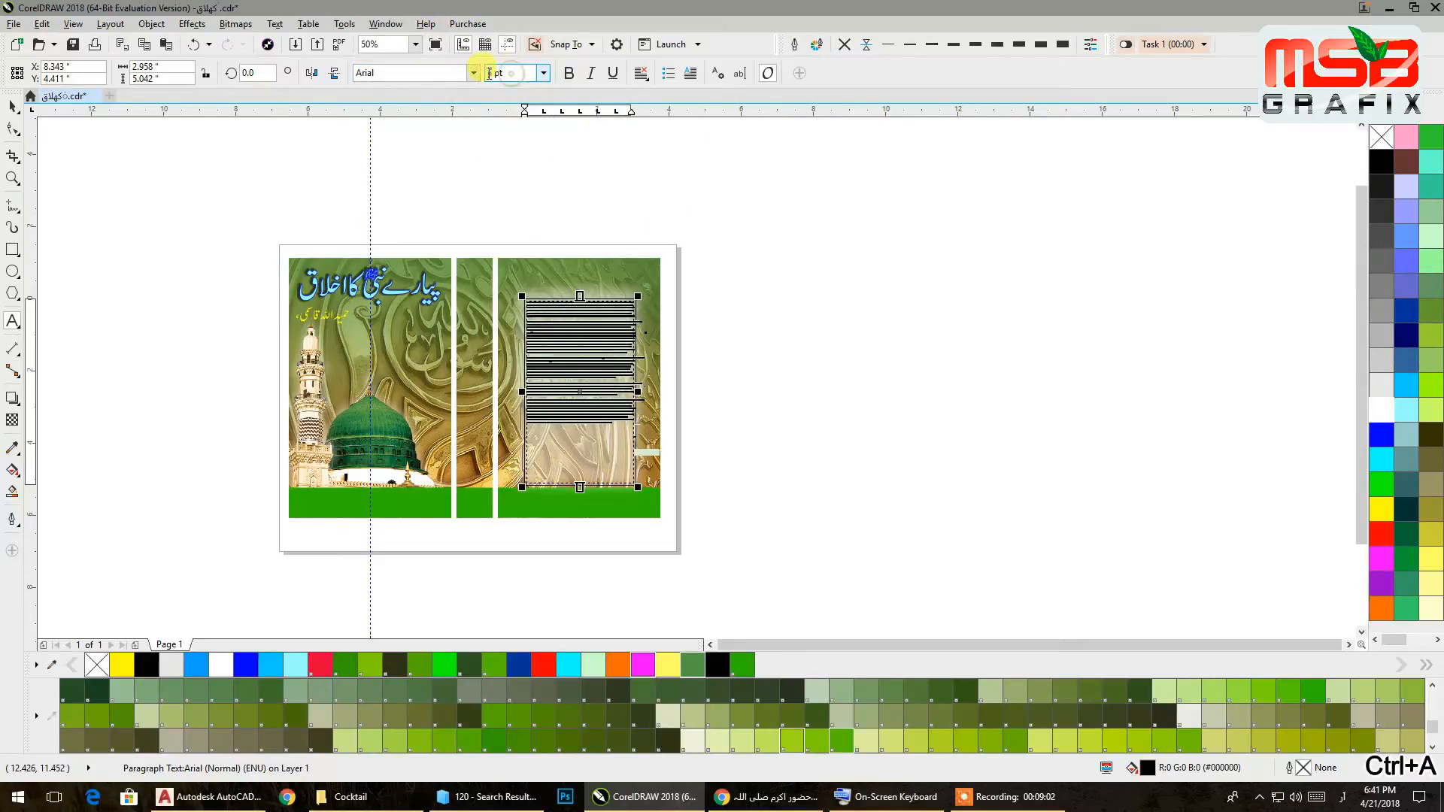
text(6)
key(Return)
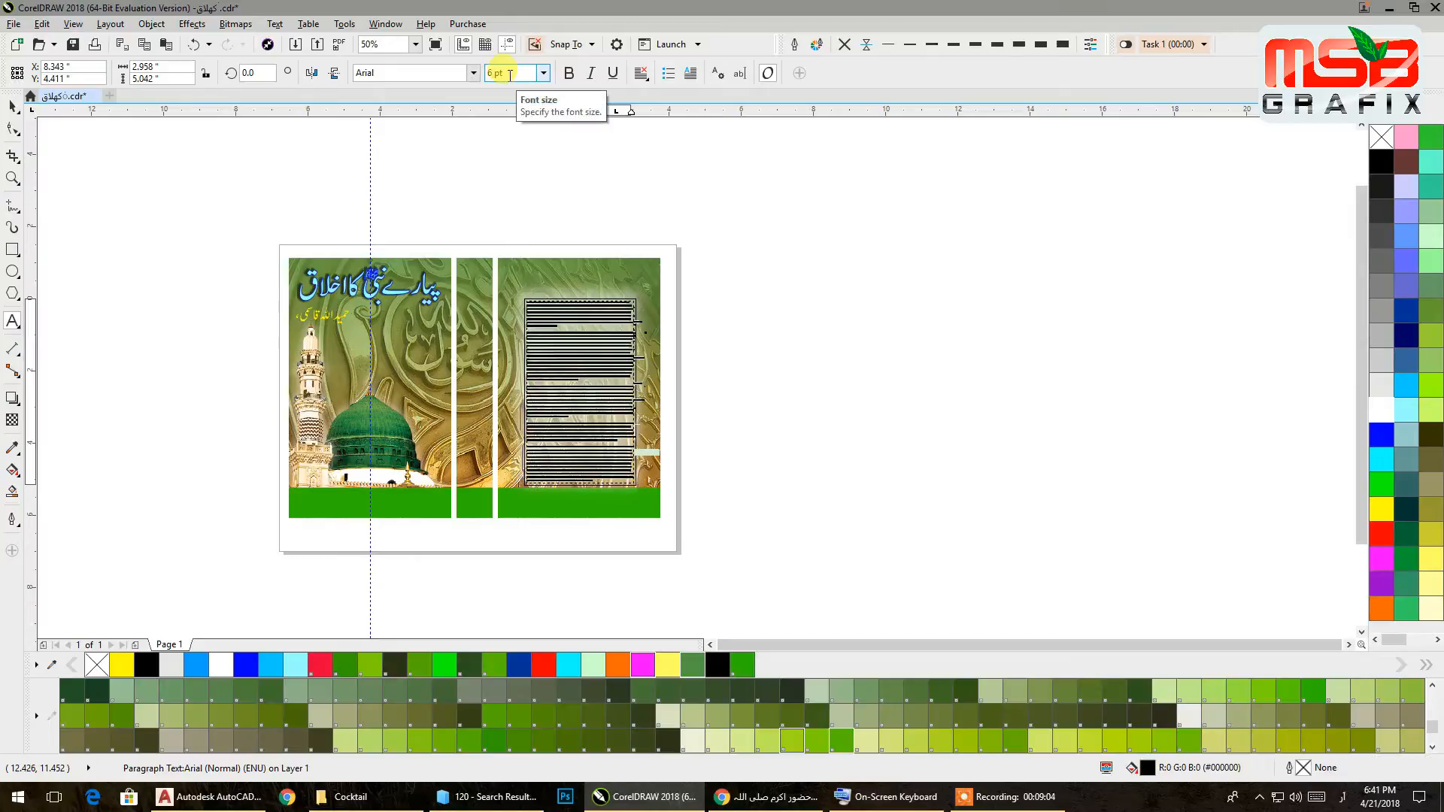
click(641, 73)
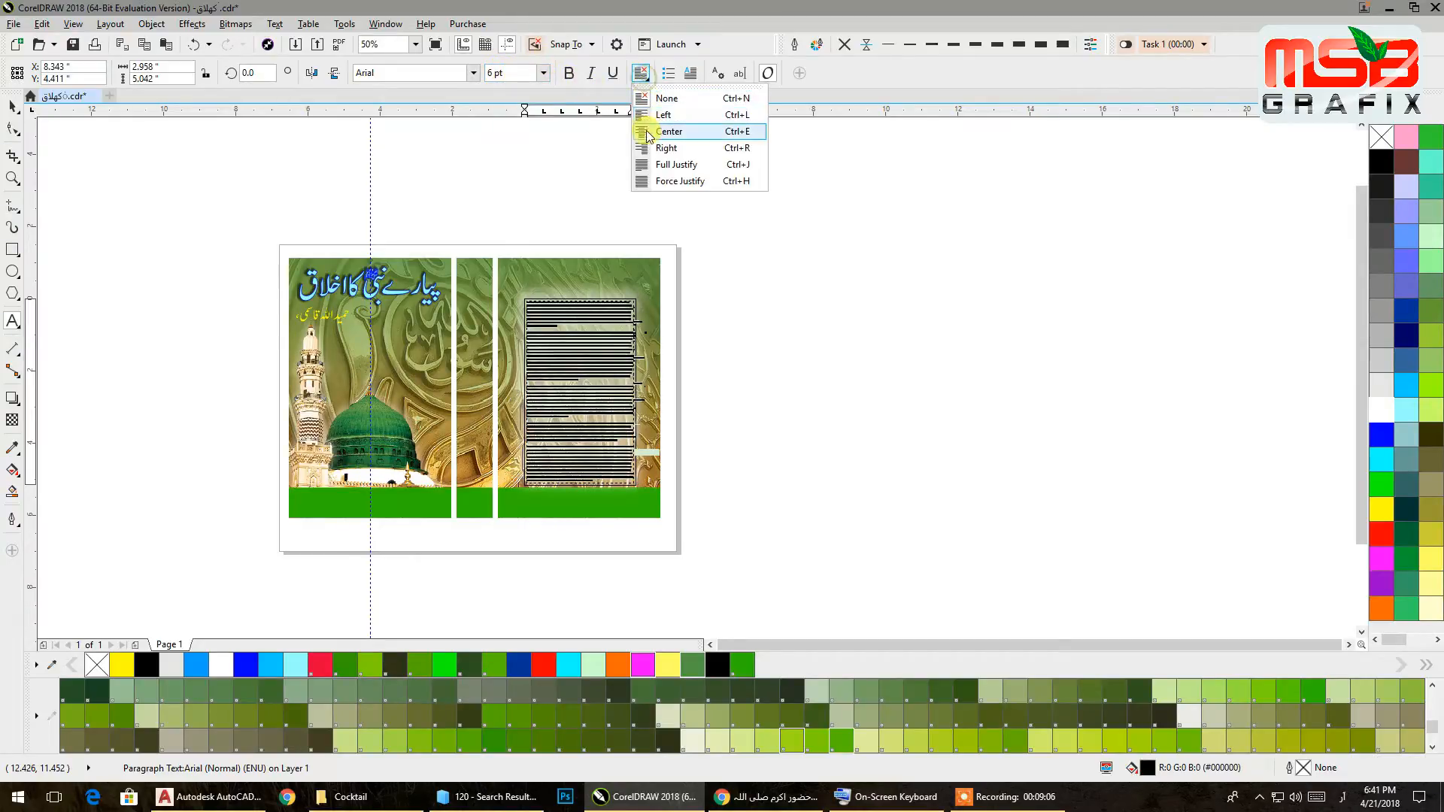
click(647, 148)
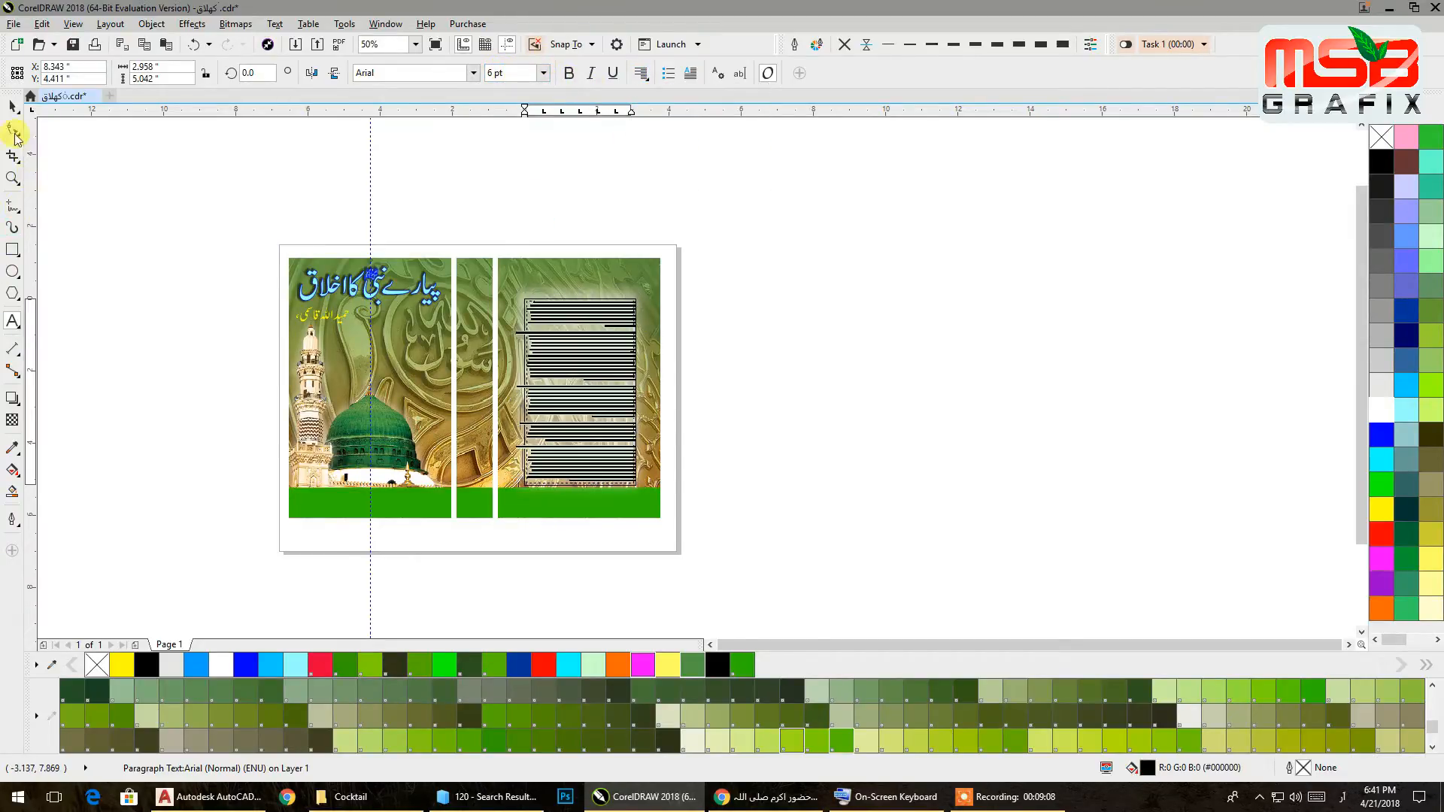
- Change the font of all the Urdu text in the back-cover frame to Fajer Noori Nastalique
click(13, 111)
scroll(554, 330, up, 3)
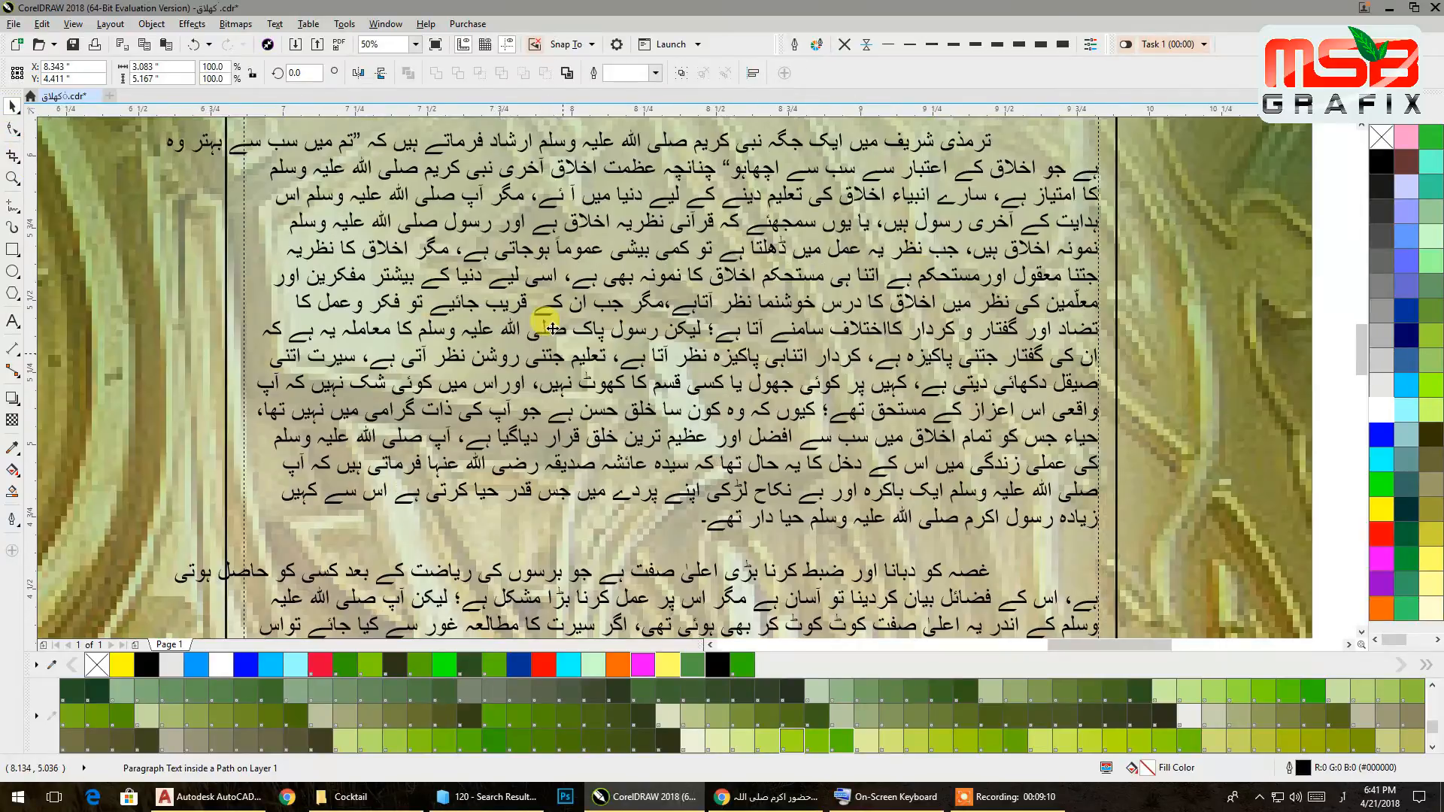
scroll(342, 293, down, 3)
scroll(387, 202, up, 2)
click(401, 214)
double_click(401, 216)
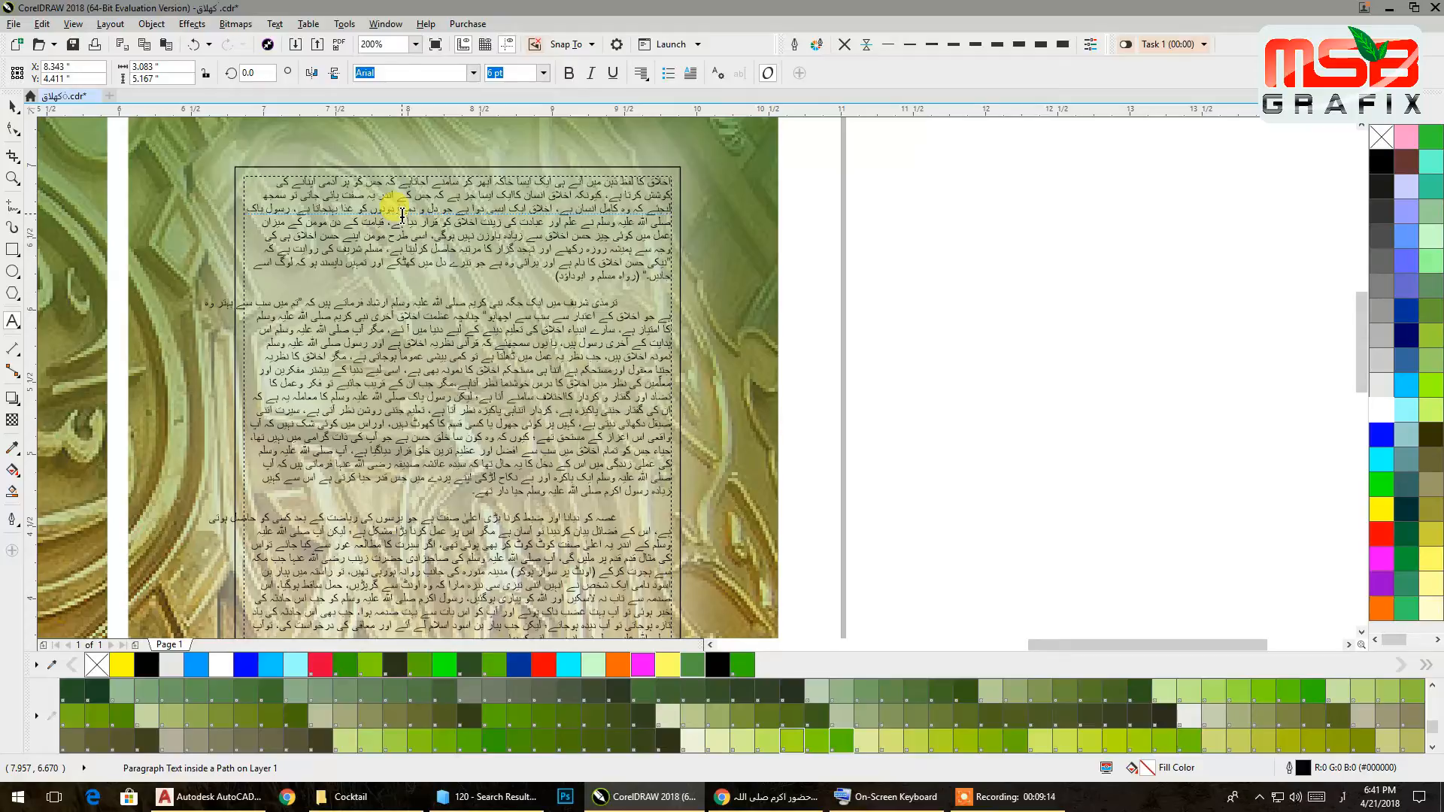
key(ctrl+a)
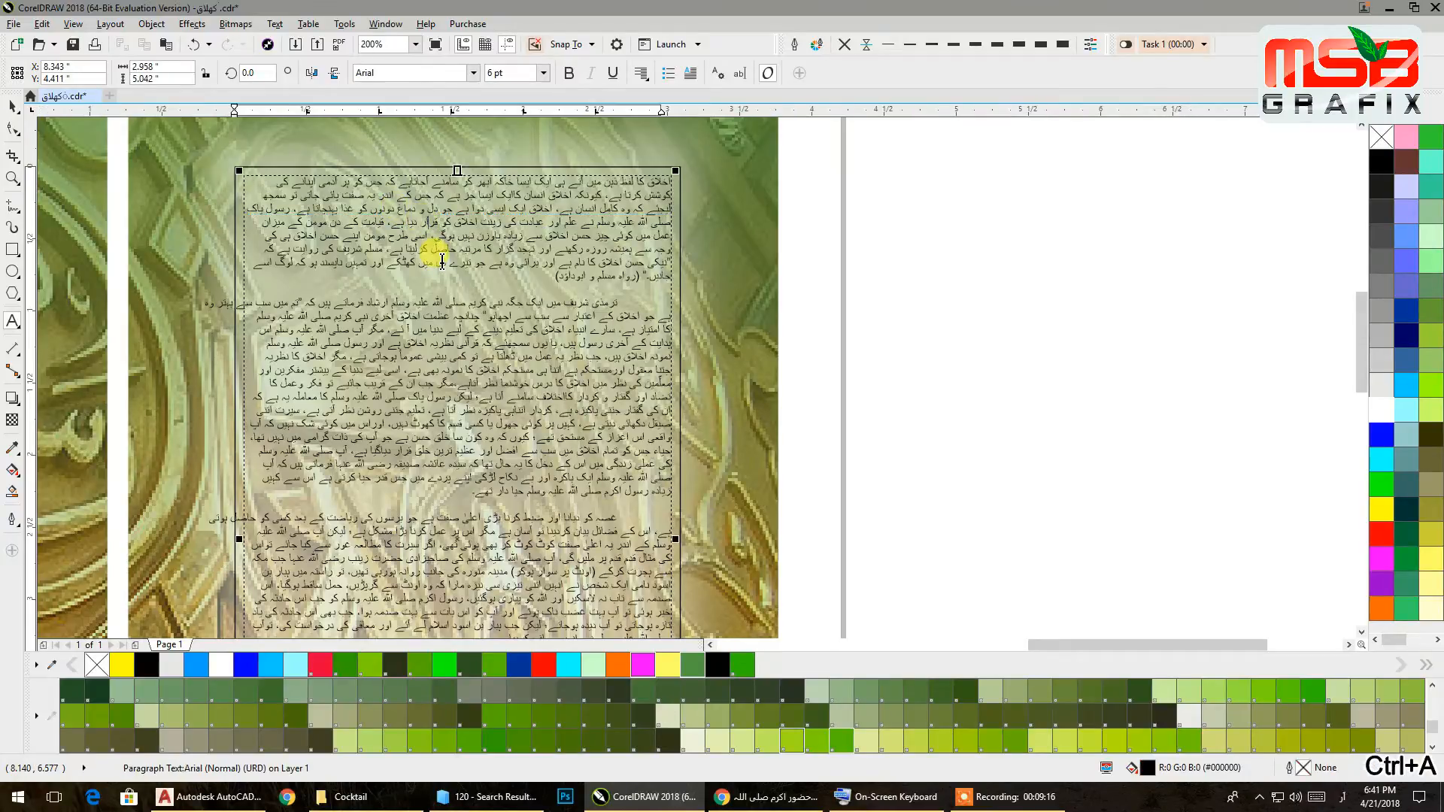
click(473, 73)
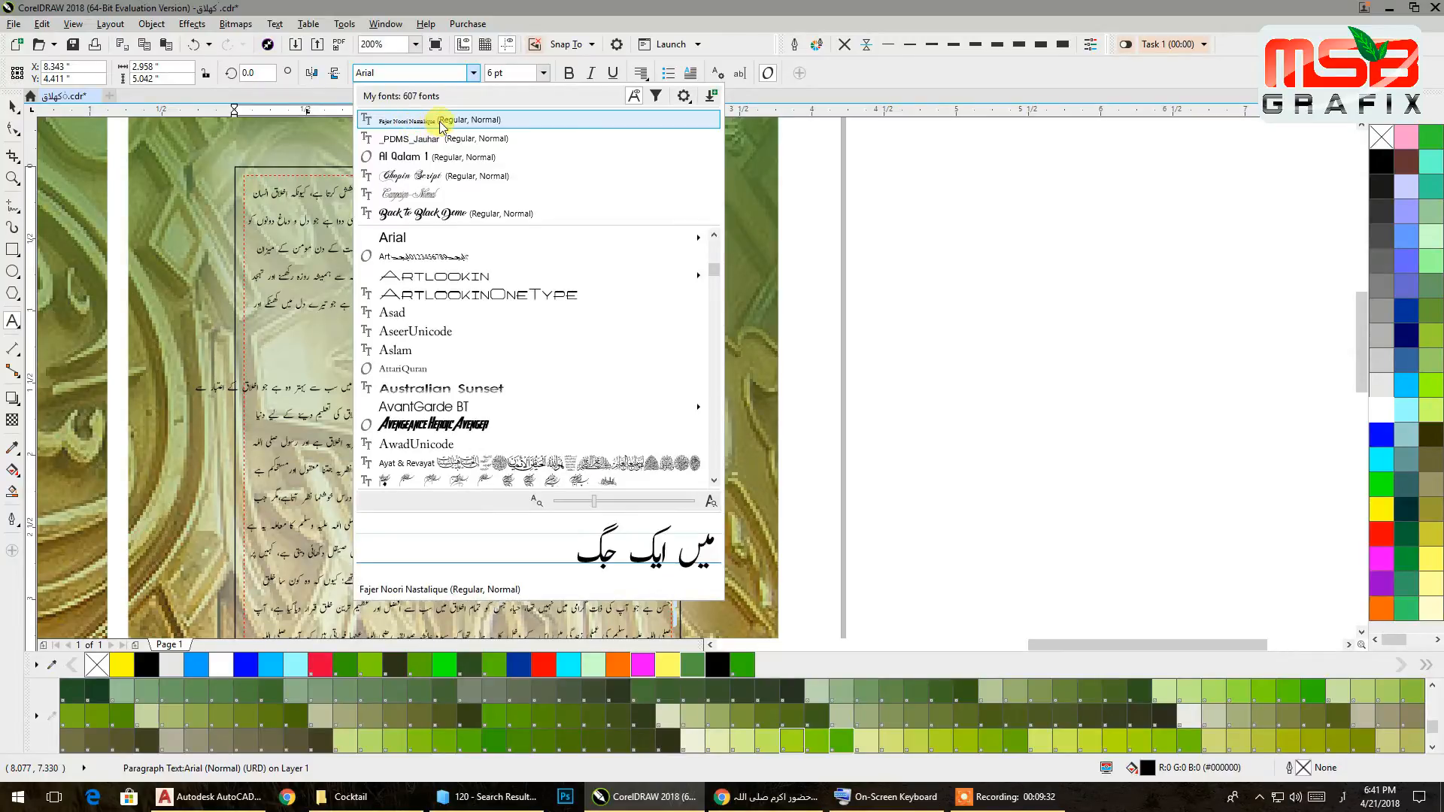
click(439, 120)
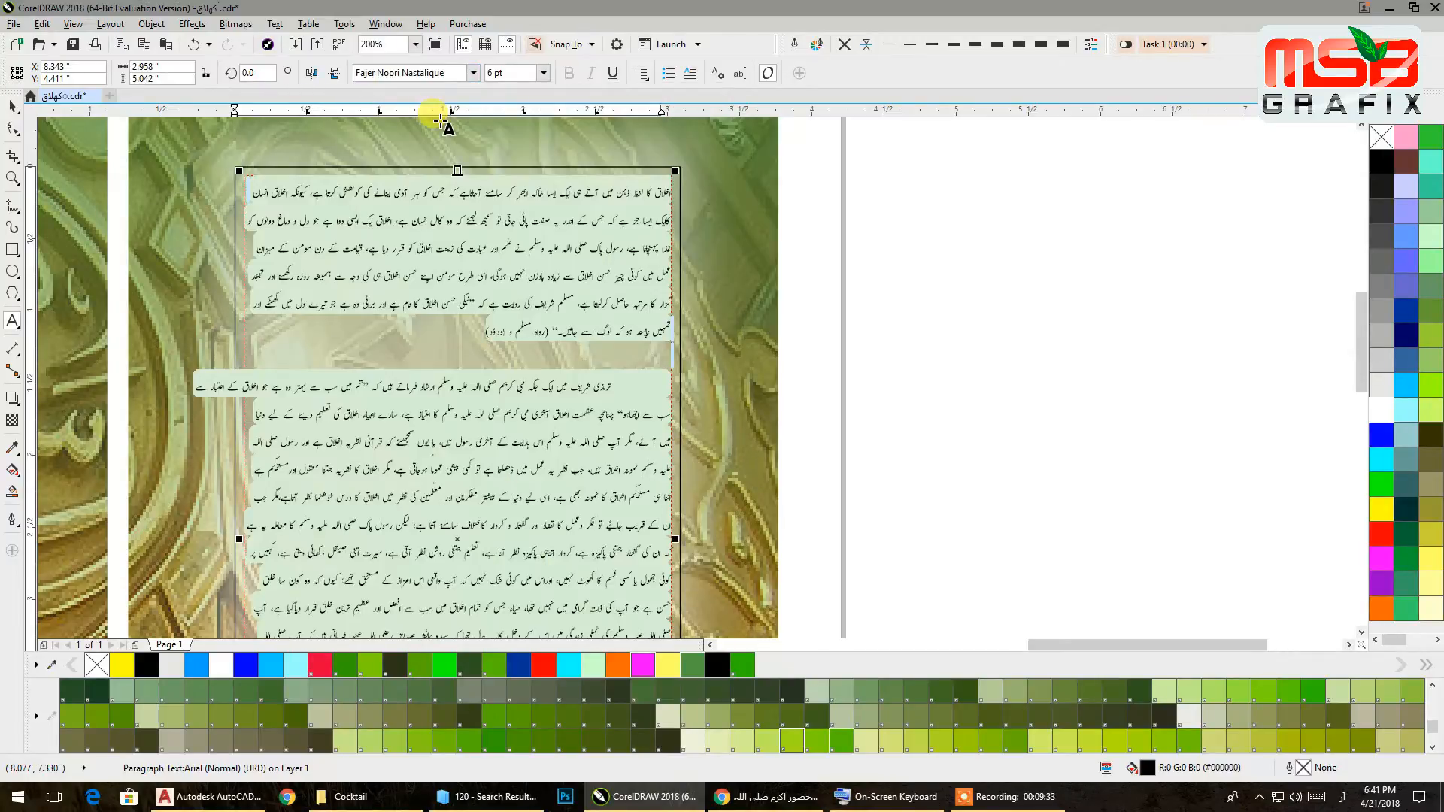
- Insert line breaks in the overflowing first lines of the second and third paragraphs to bring them inside the frame
click(271, 386)
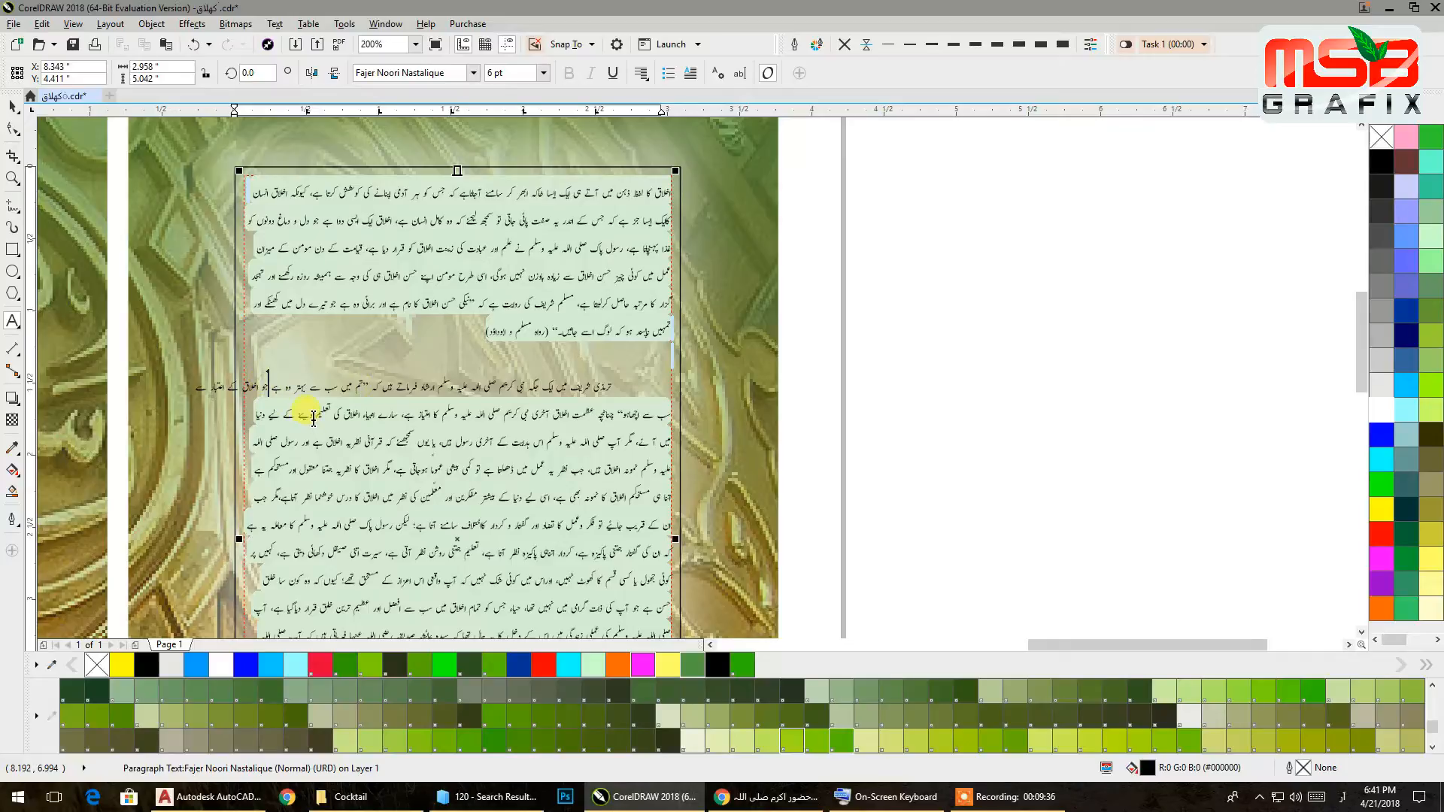
key(Return)
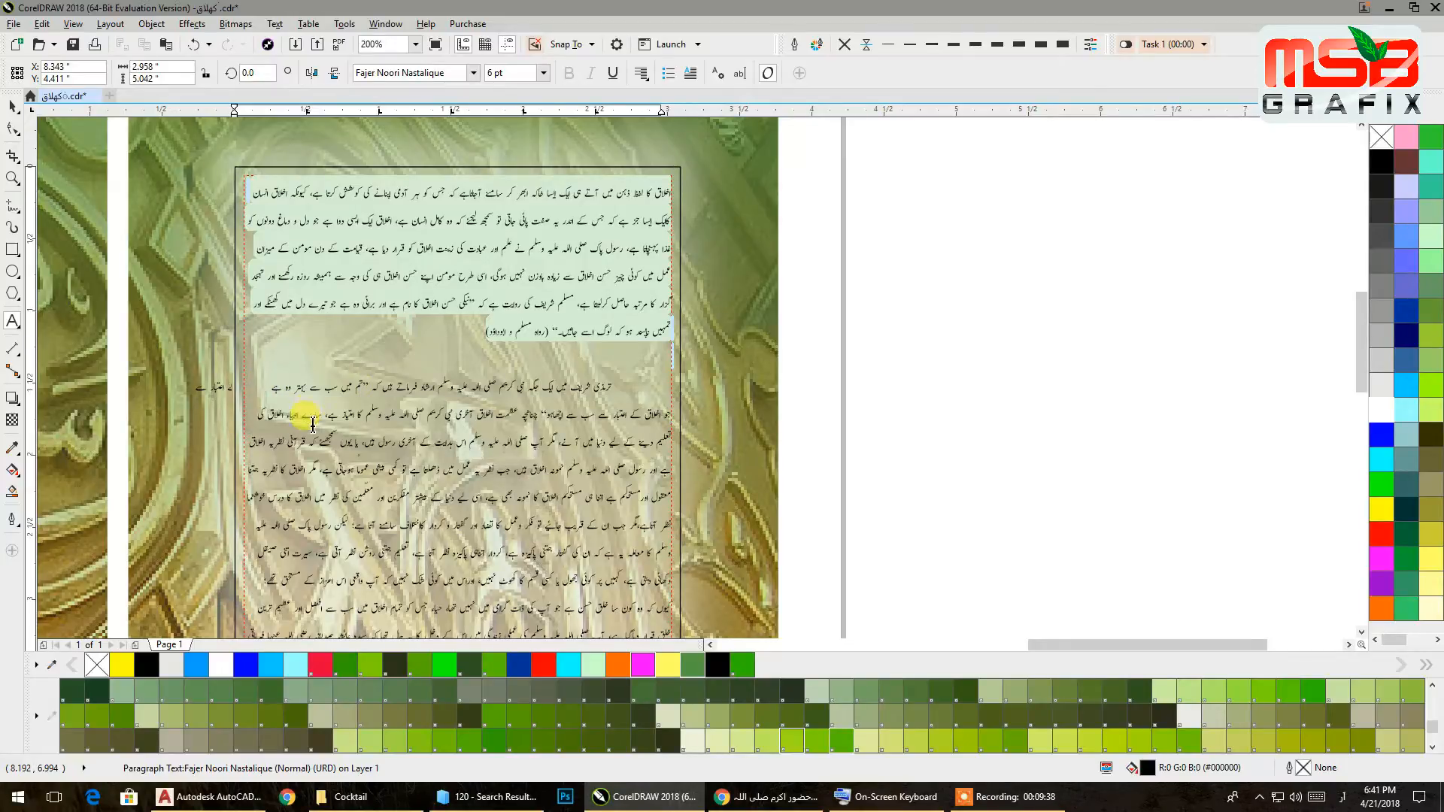
scroll(313, 426, down, 1)
scroll(317, 460, up, 2)
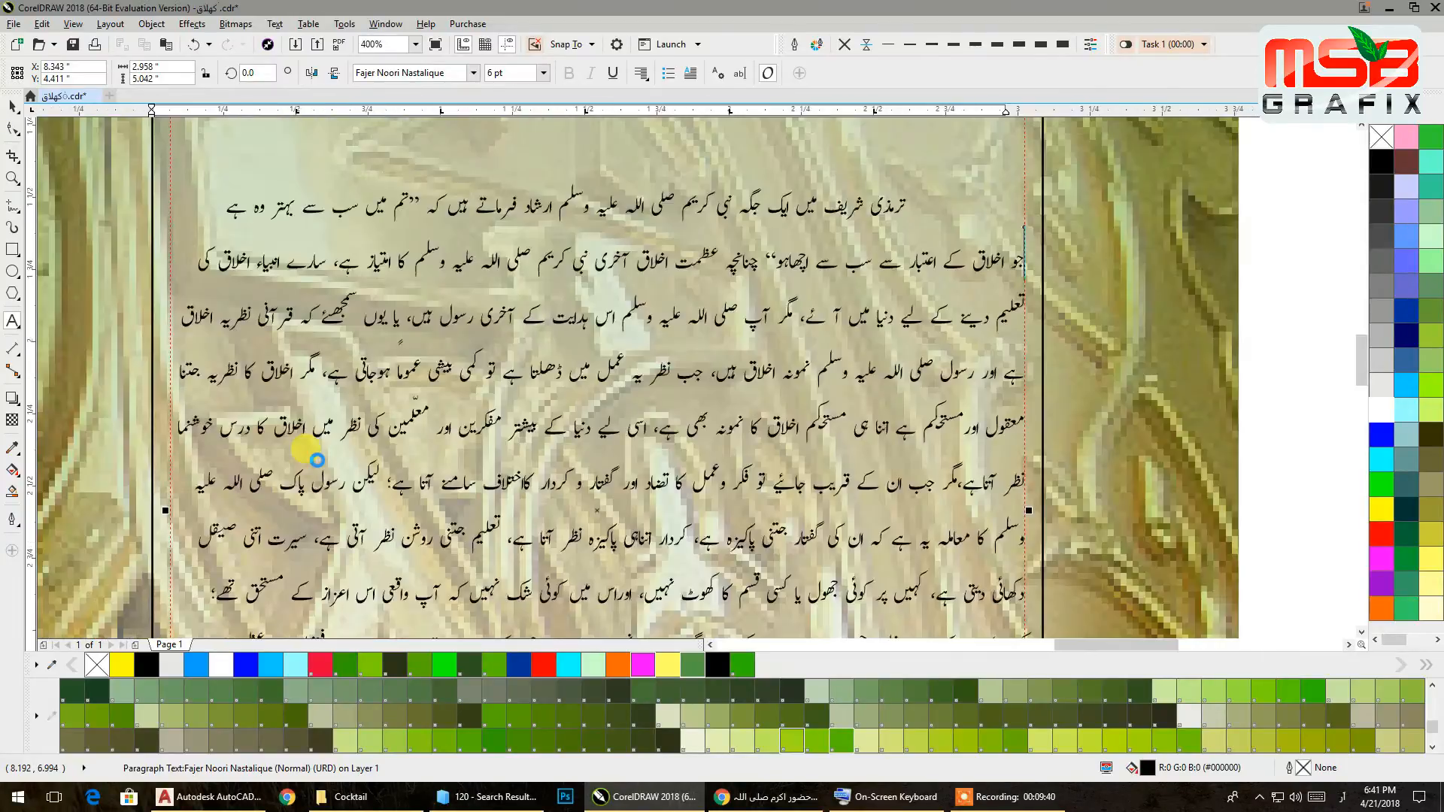
scroll(317, 459, down, 2)
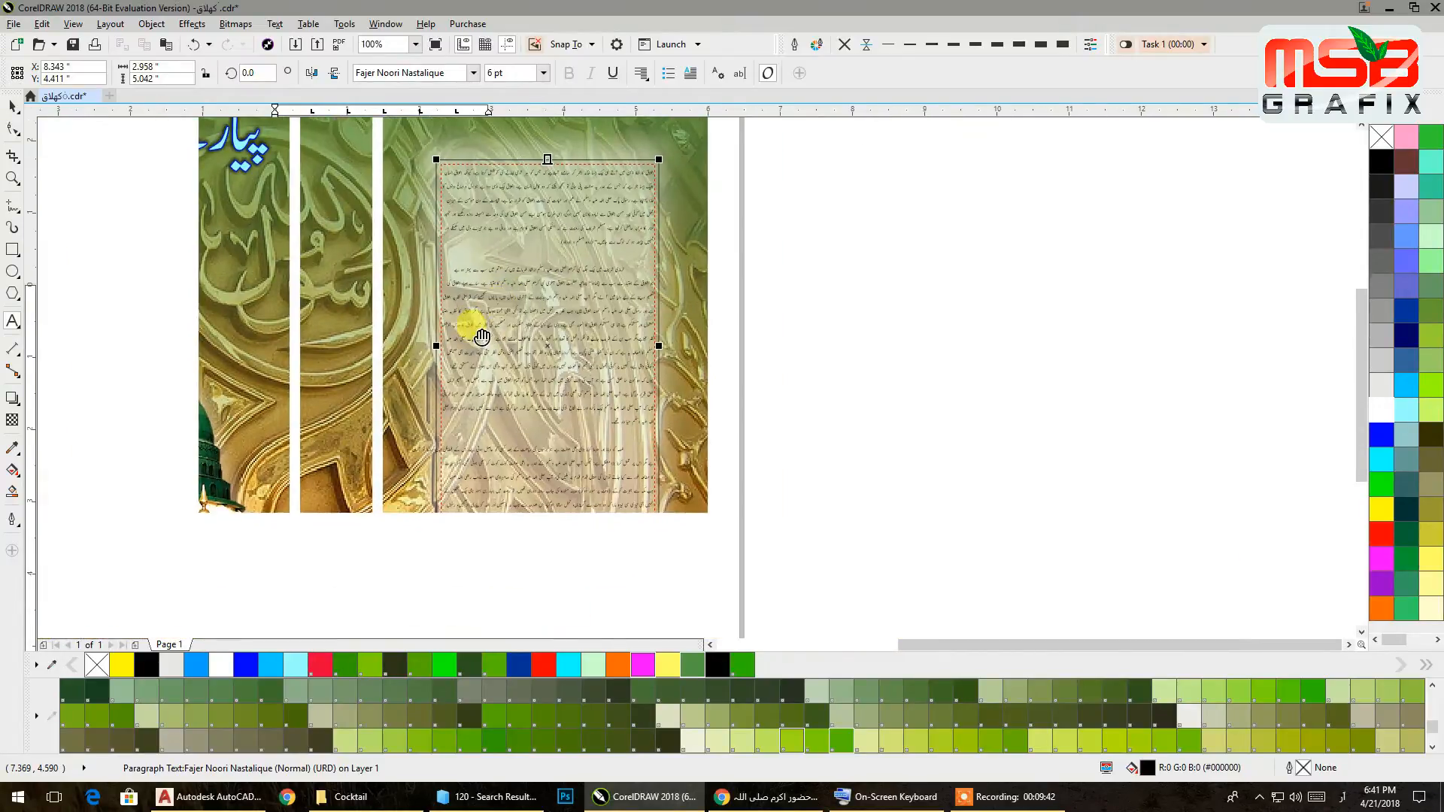
scroll(564, 409, up, 1)
scroll(394, 491, up, 2)
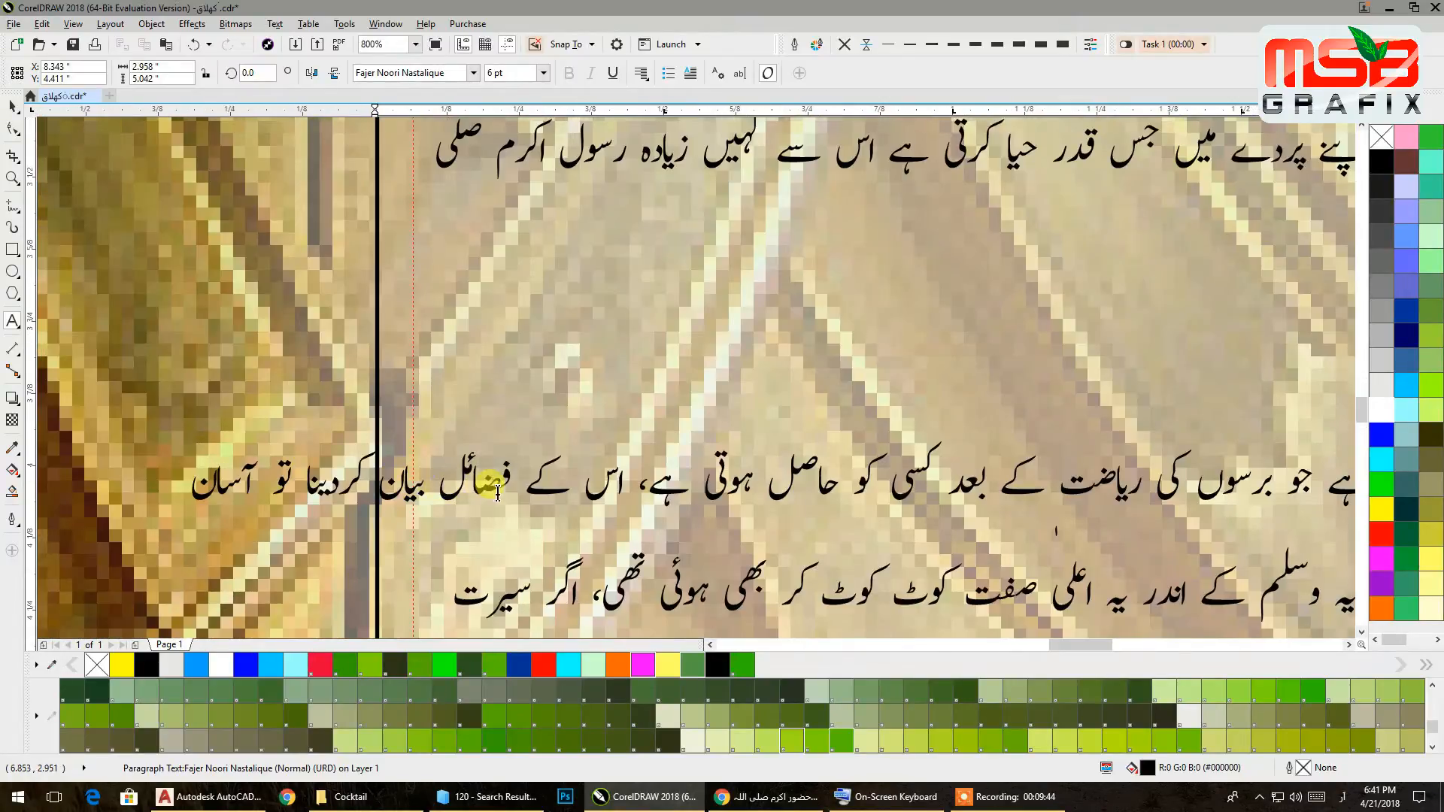
key(BackSpace)
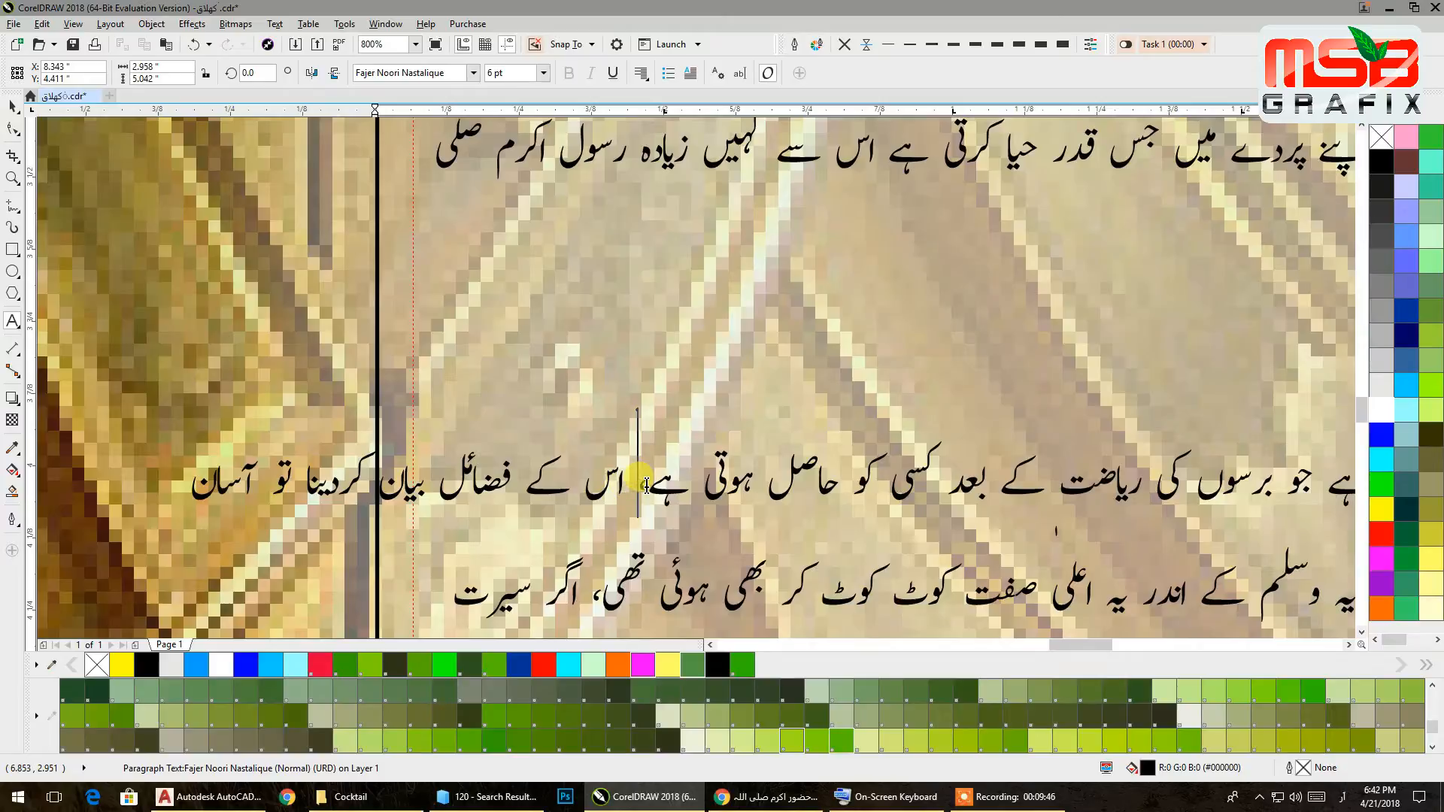
scroll(647, 486, down, 2)
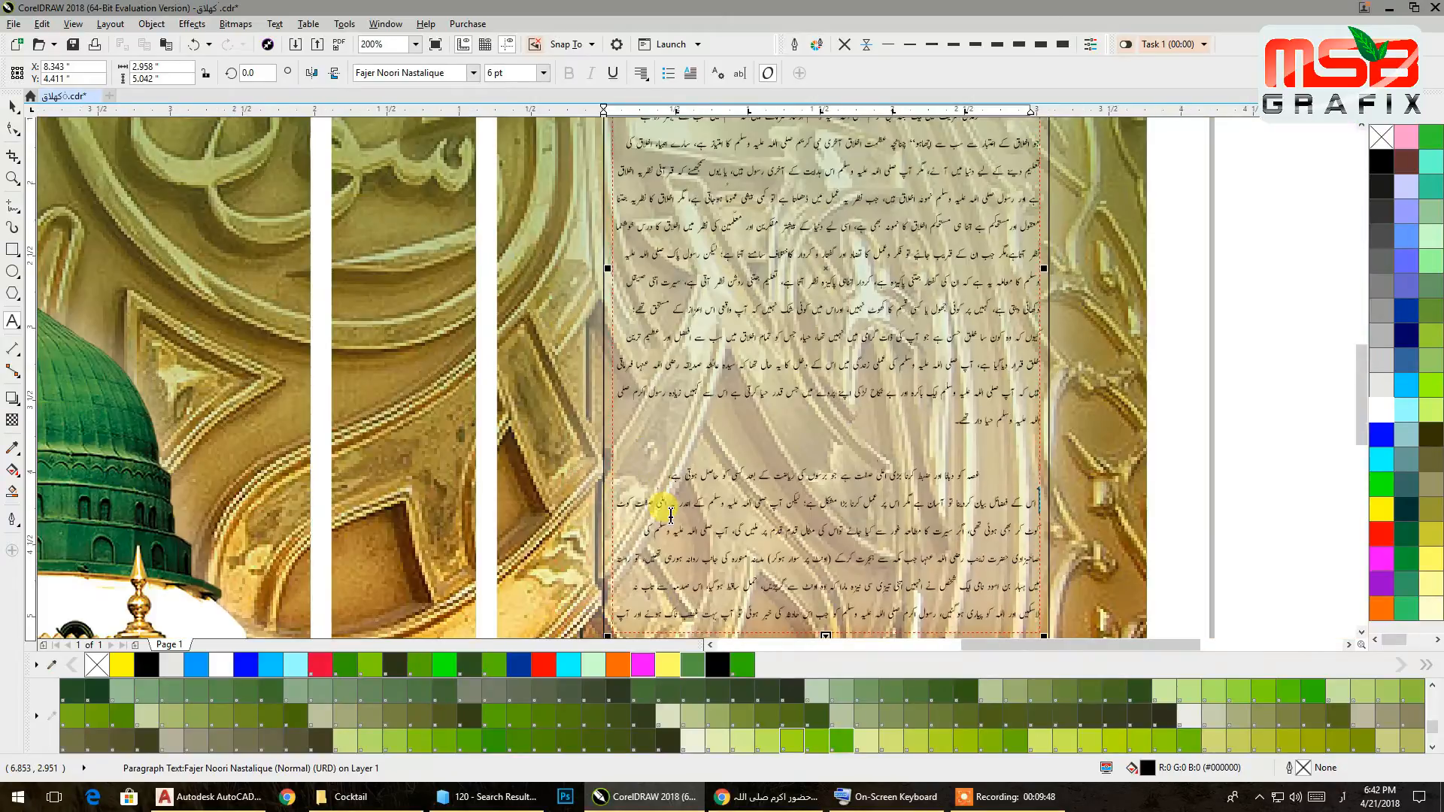
- Set the font size of all the text in the frame to 5.5 pt
drag(662, 500, 571, 241)
scroll(574, 306, up, 1)
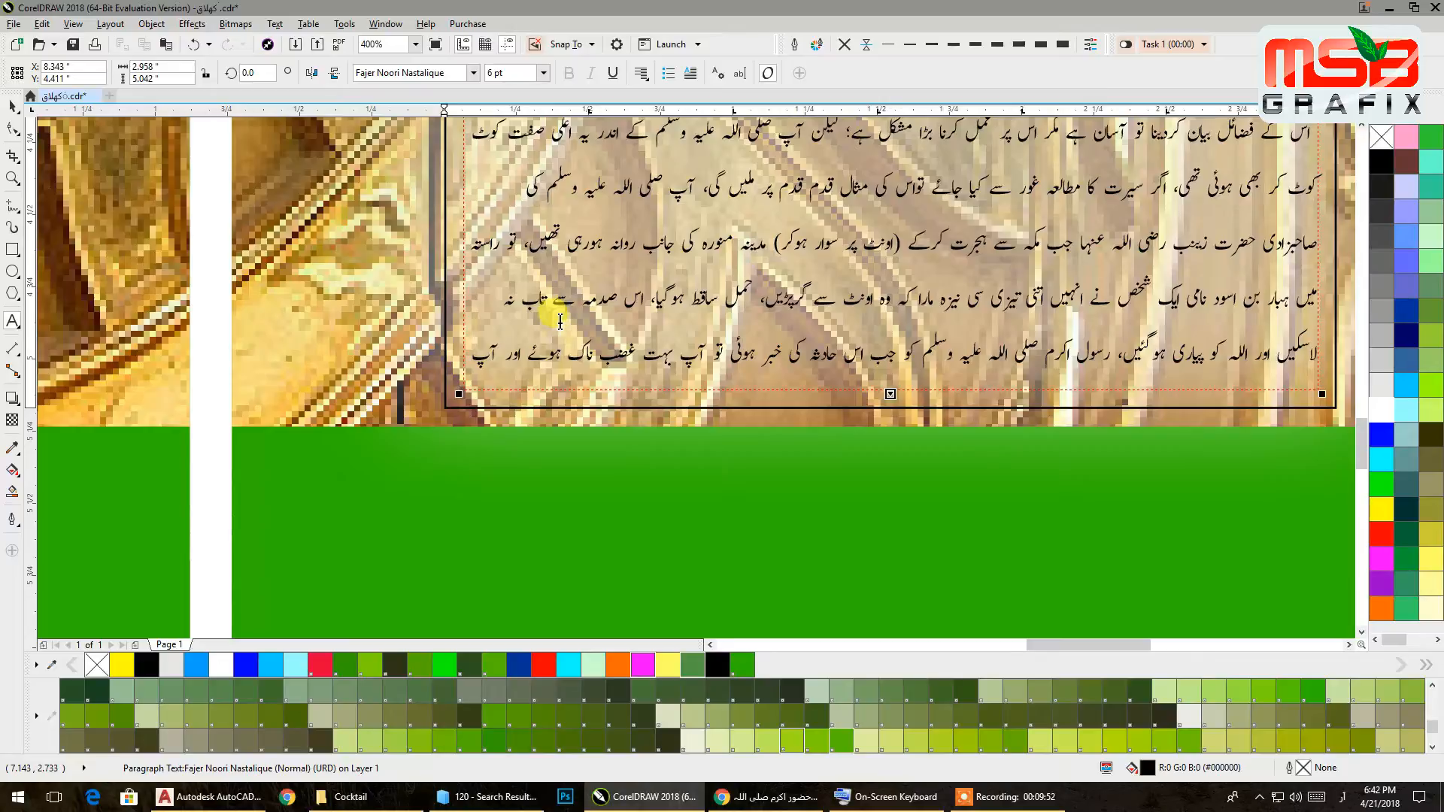
key(ctrl+a)
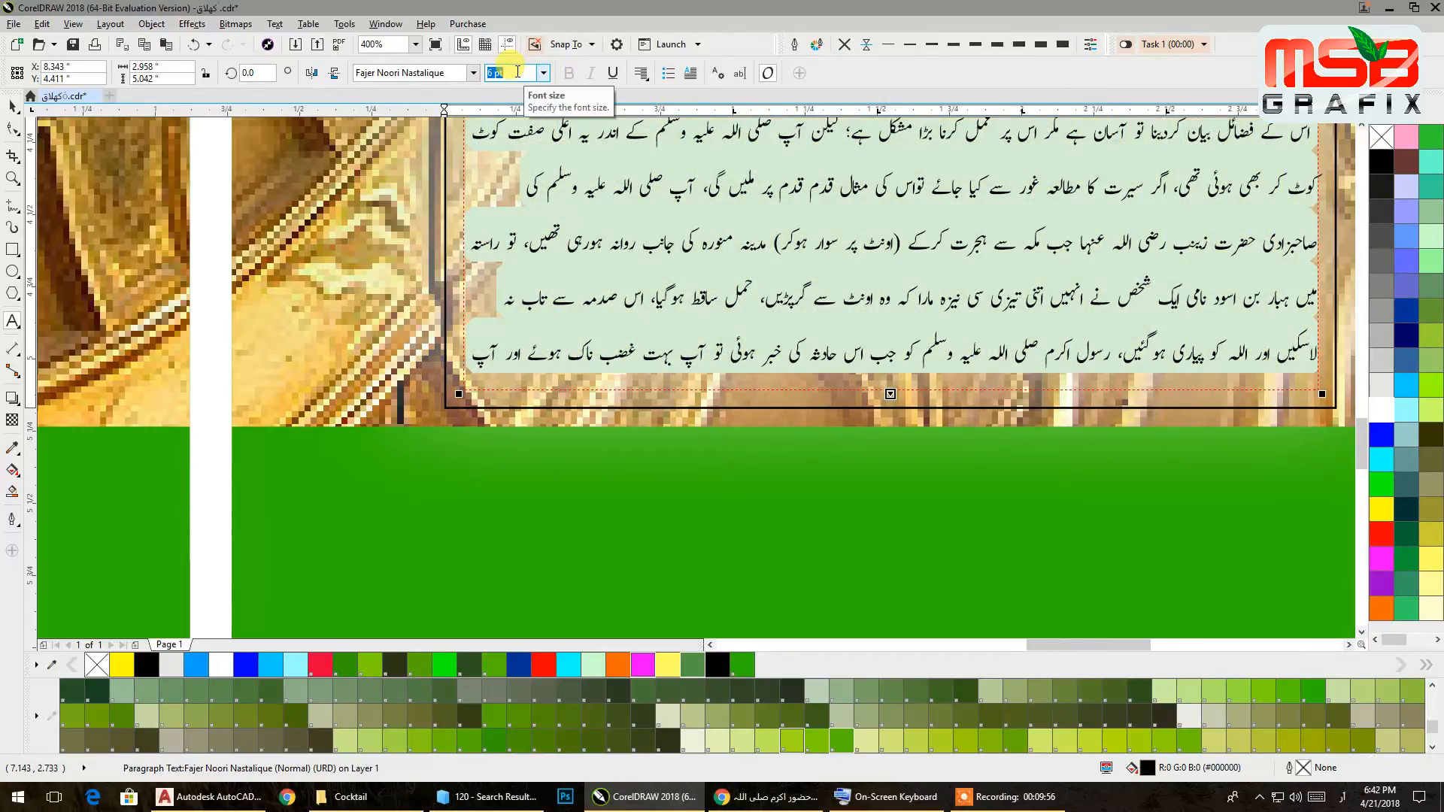
key(Return)
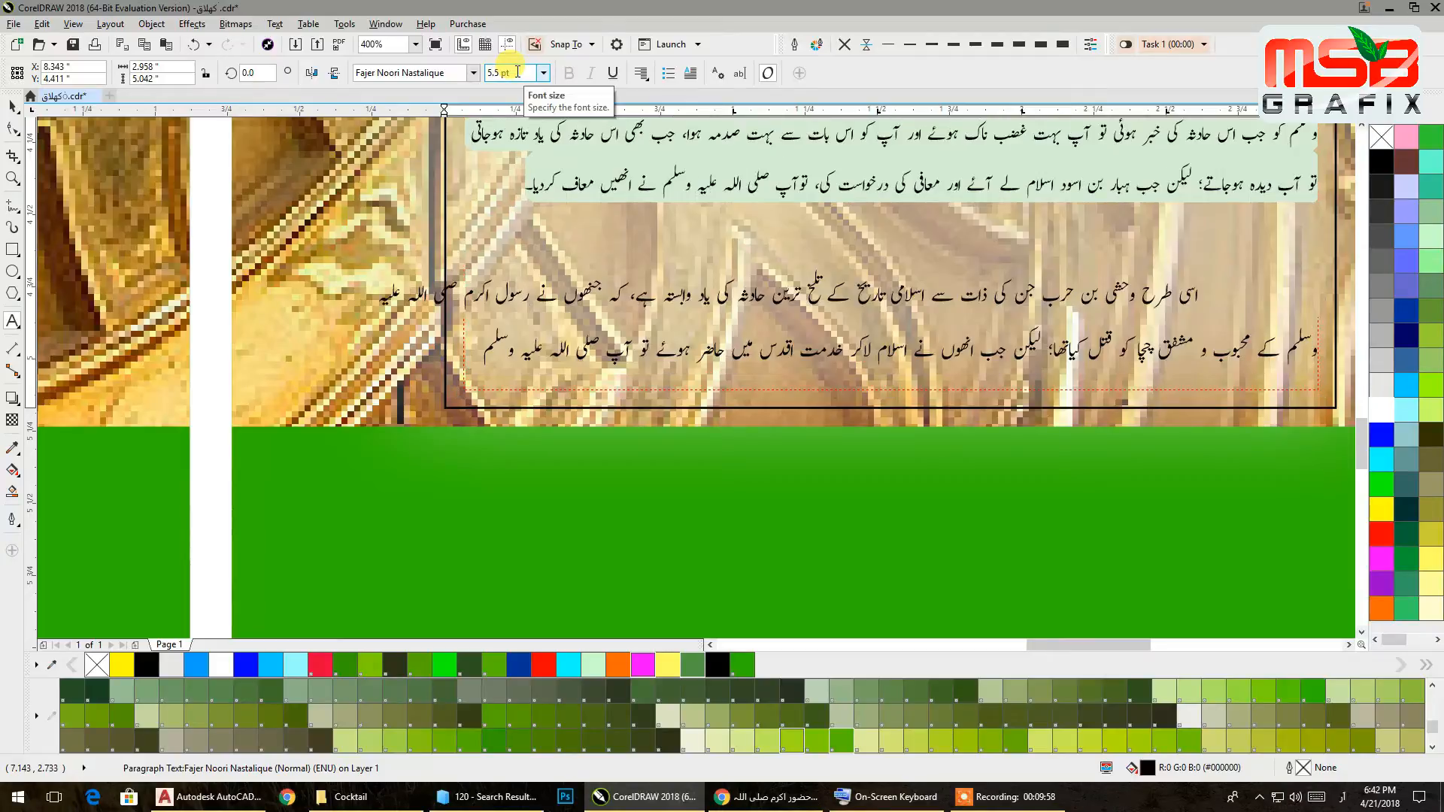
click(625, 197)
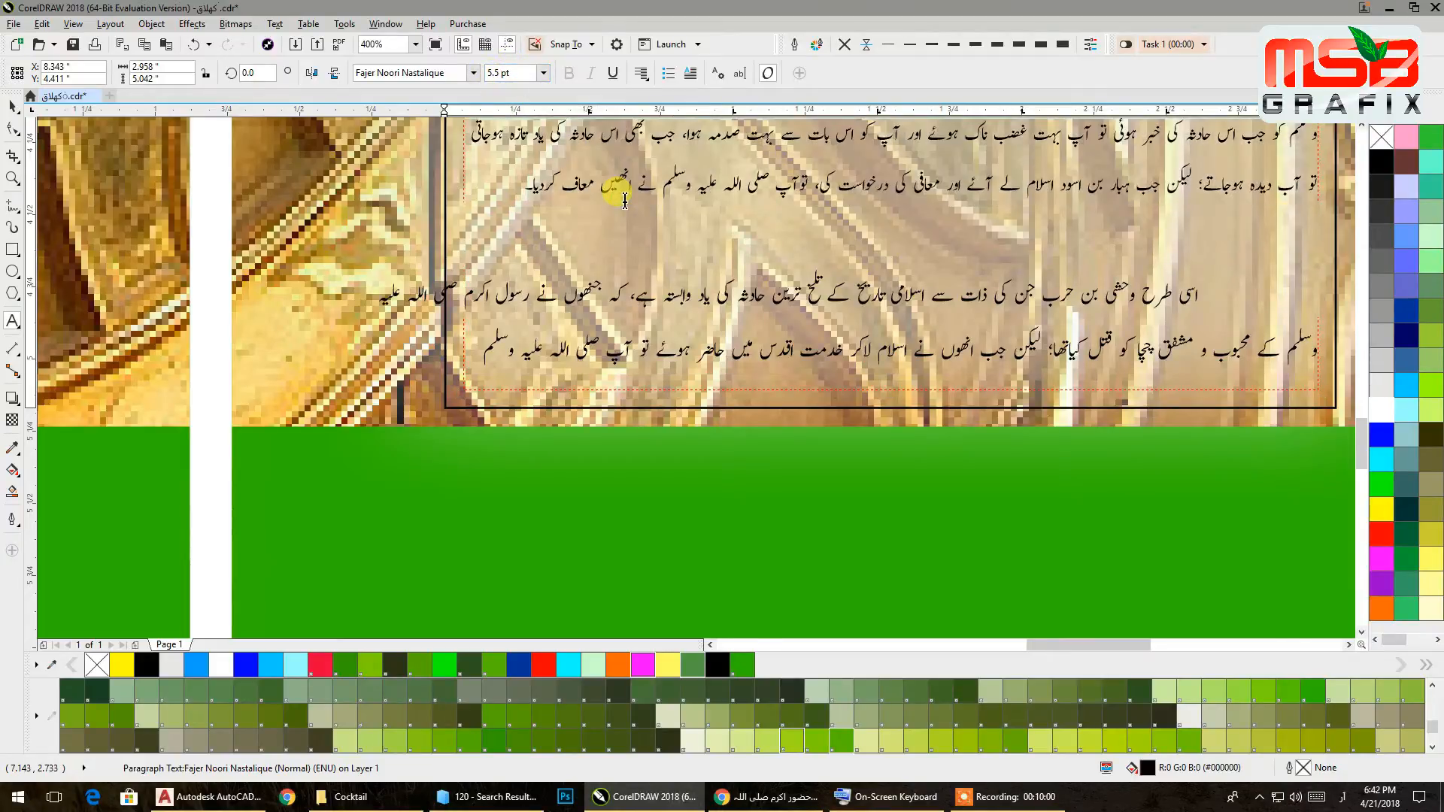
- Reduce all the frame's text, including the newly flowed lines, to 5 pt
key(ctrl+a)
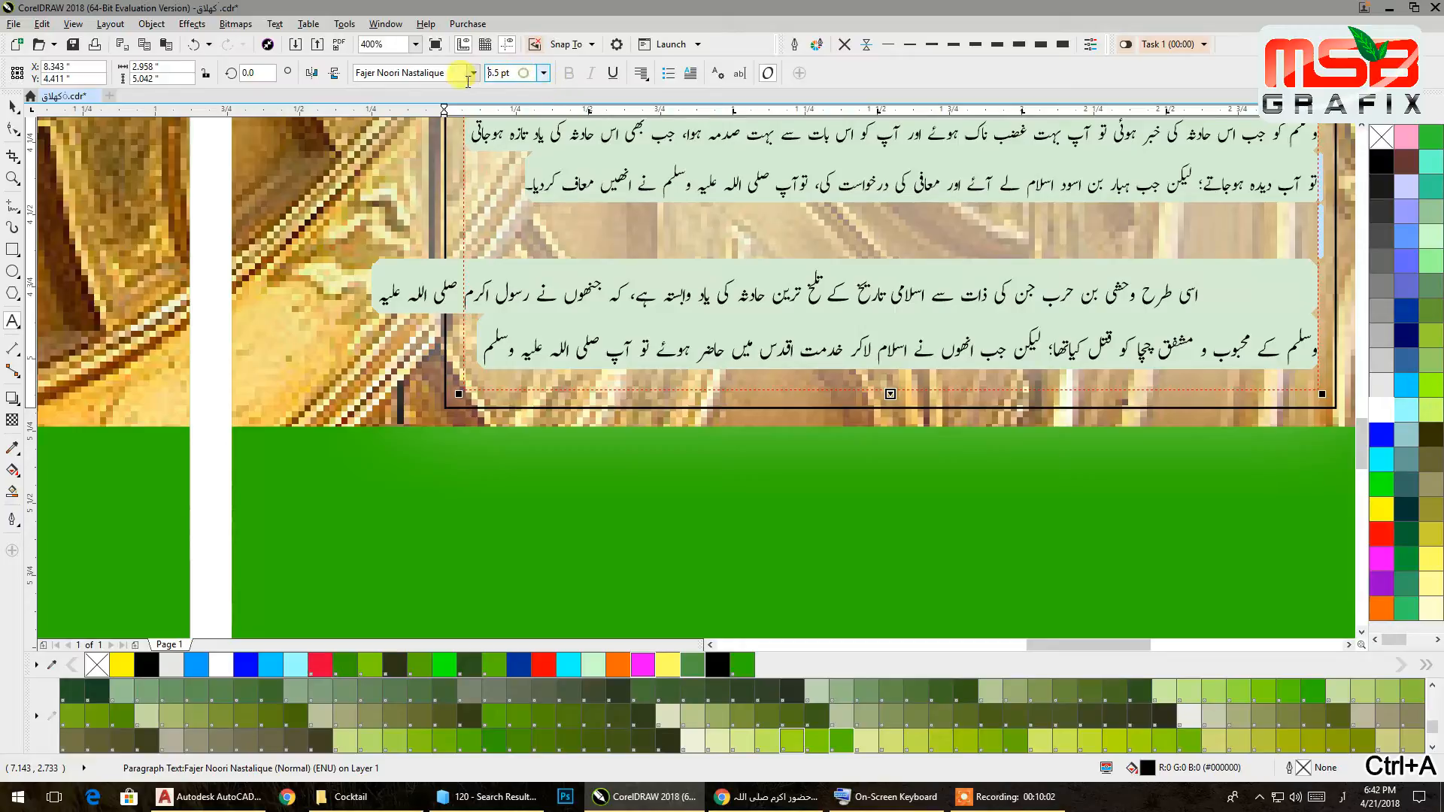
click(514, 72)
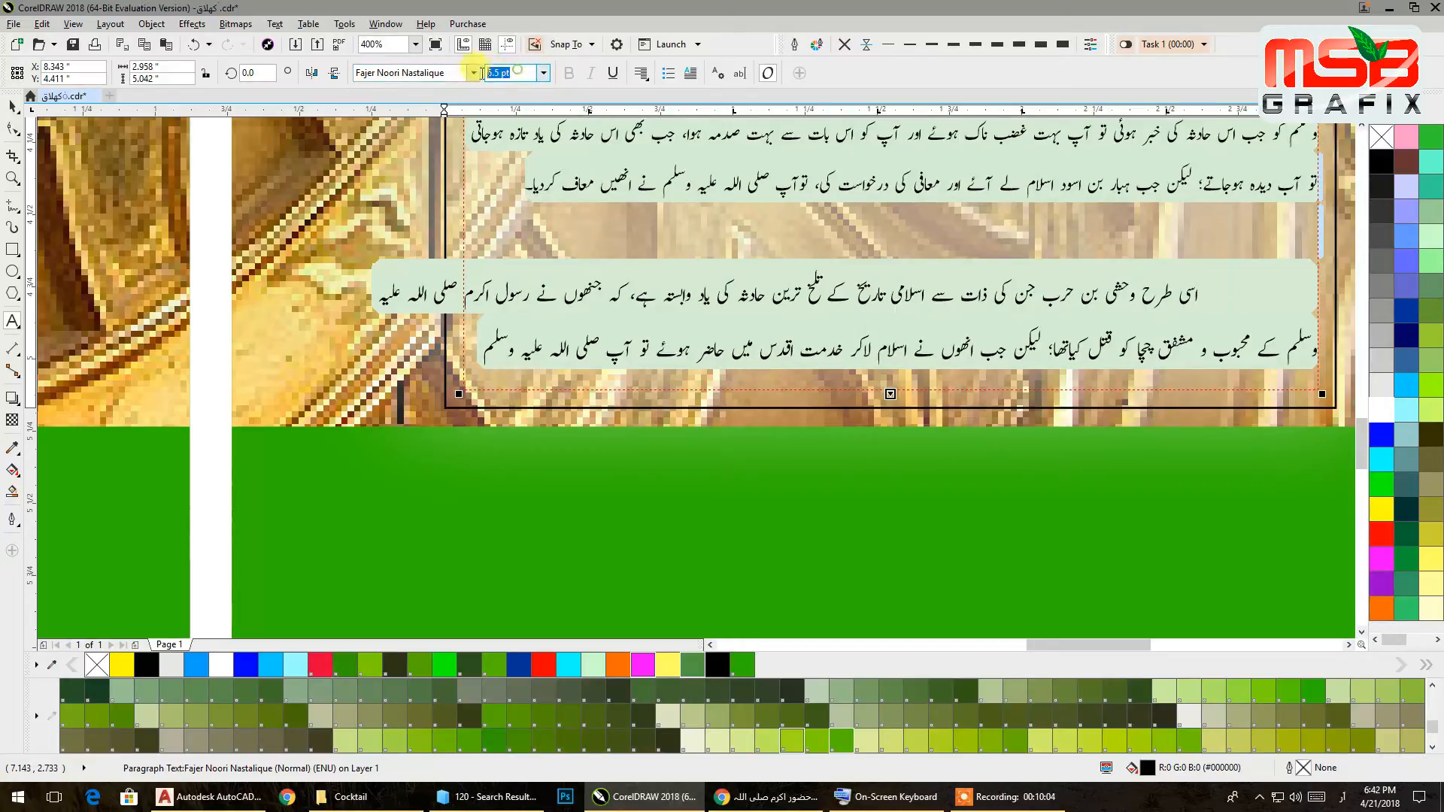
text(5)
key(Return)
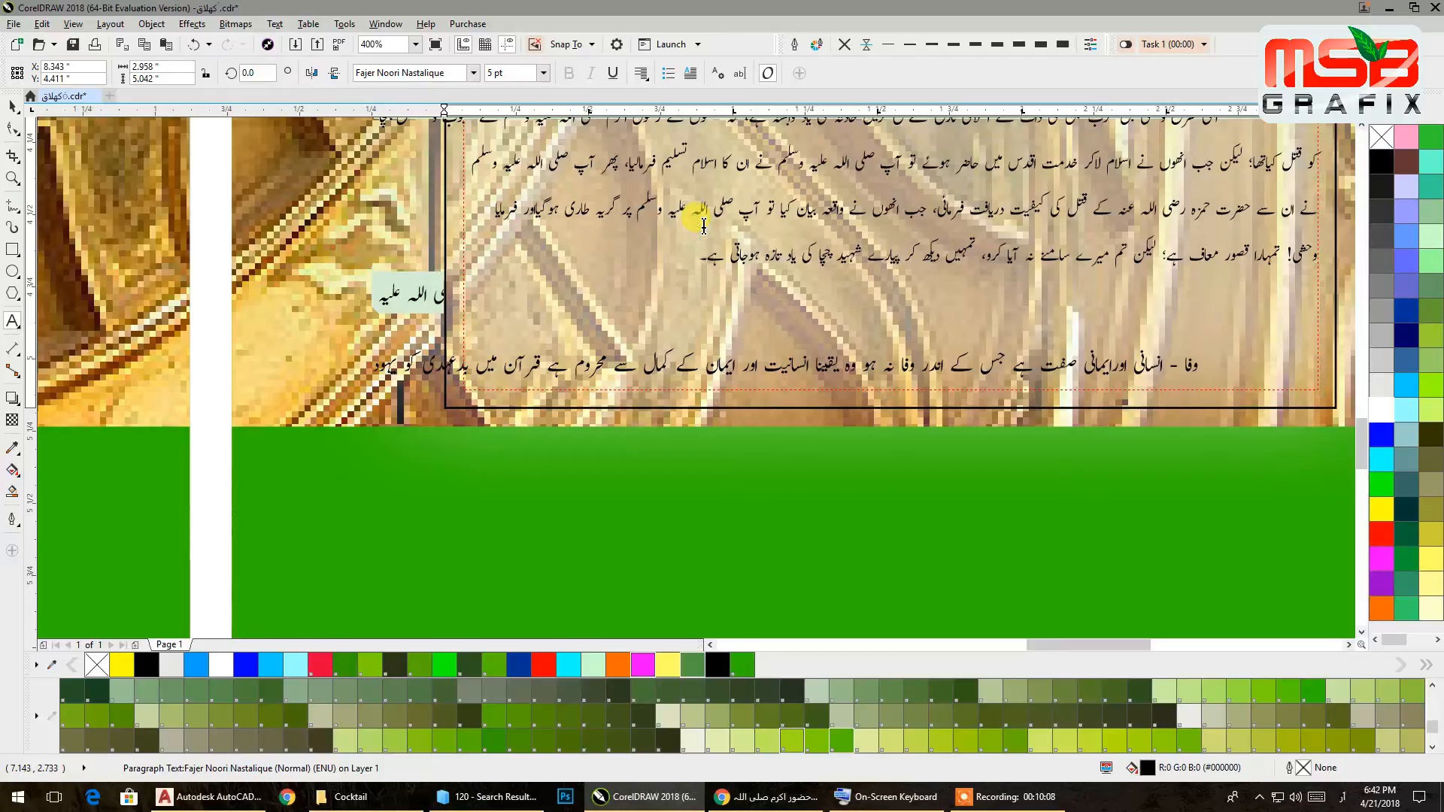
- Try a font size of 0 pt on all the frame's text and undo it
key(ctrl+a)
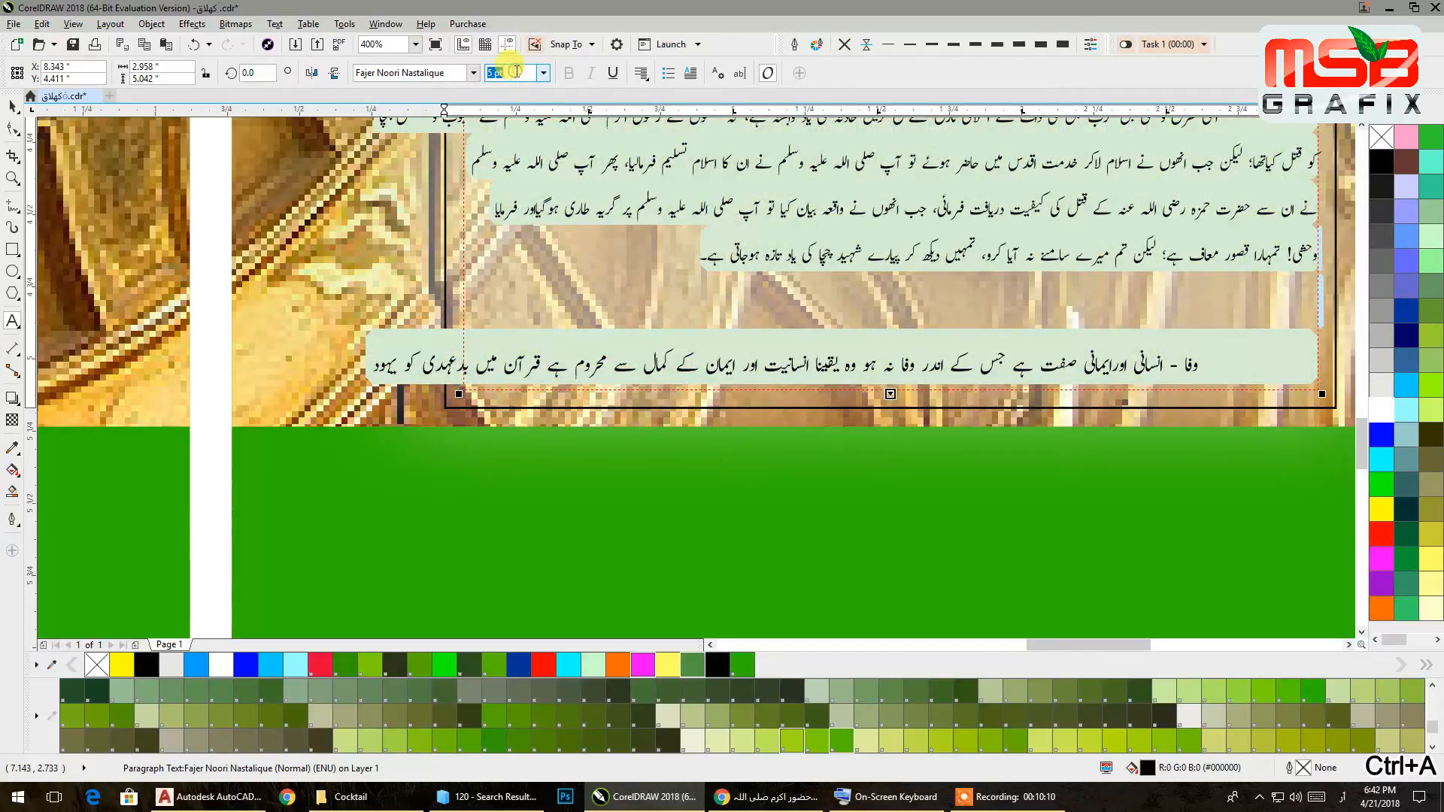
text(0)
key(Return)
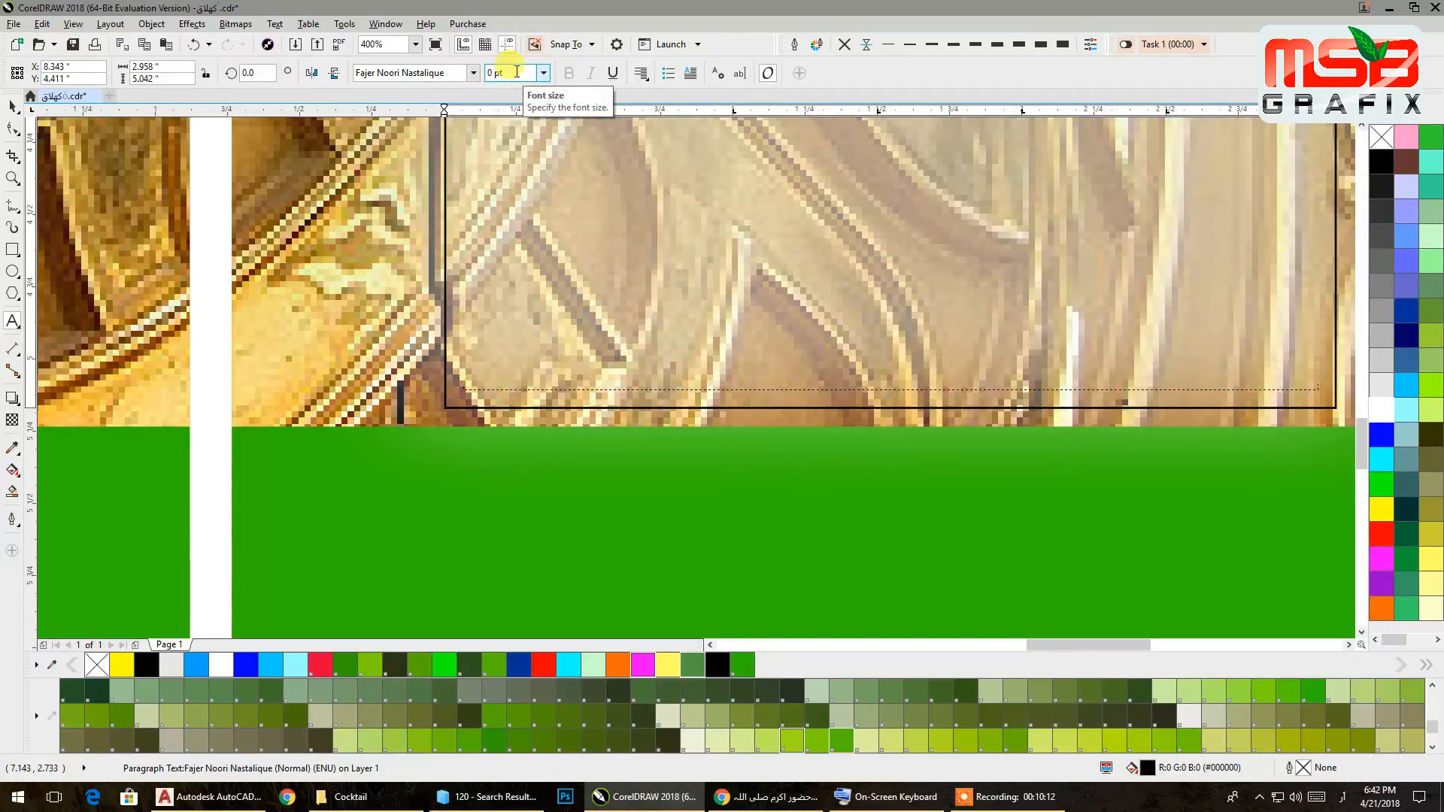
scroll(596, 219, down, 5)
scroll(684, 300, up, 4)
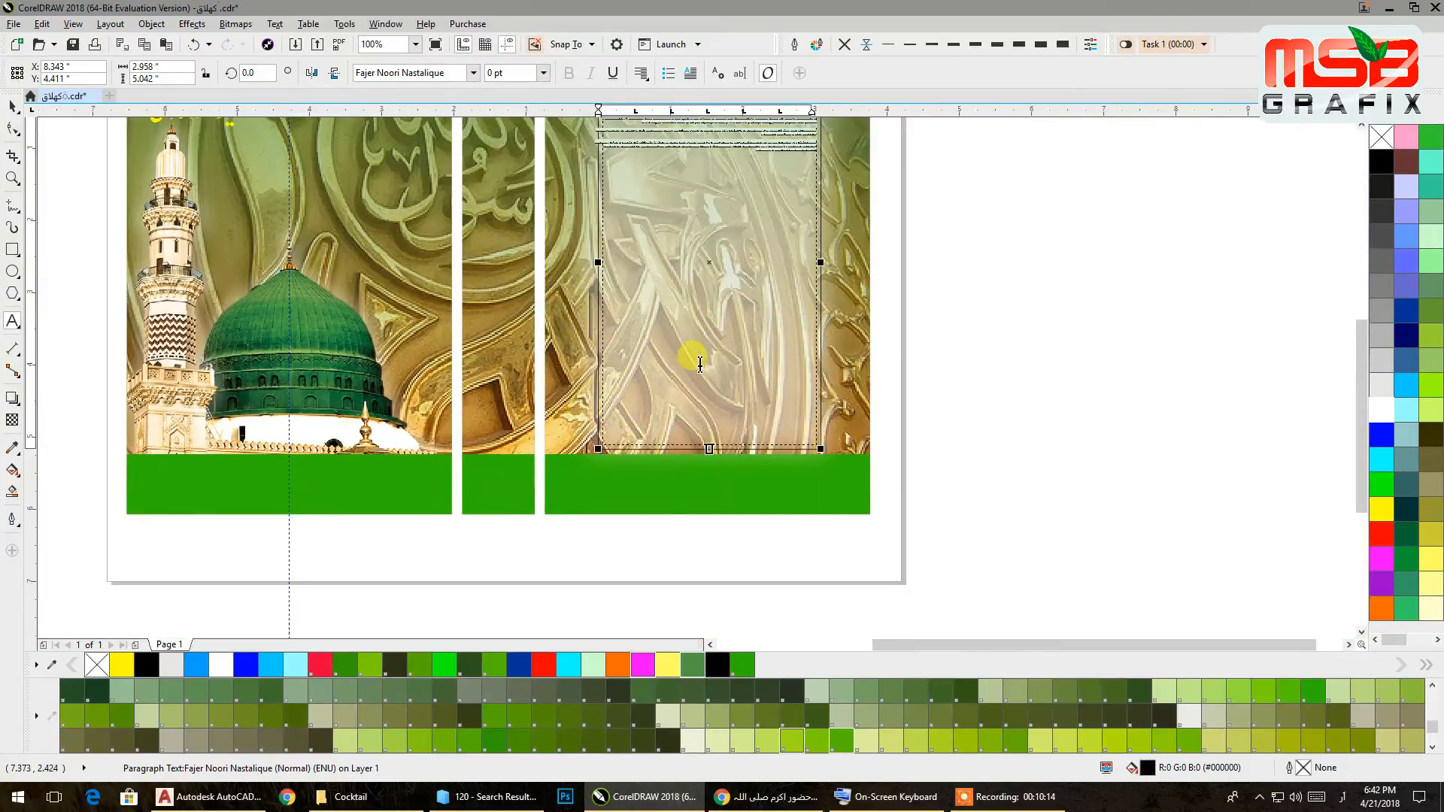
scroll(685, 301, down, 2)
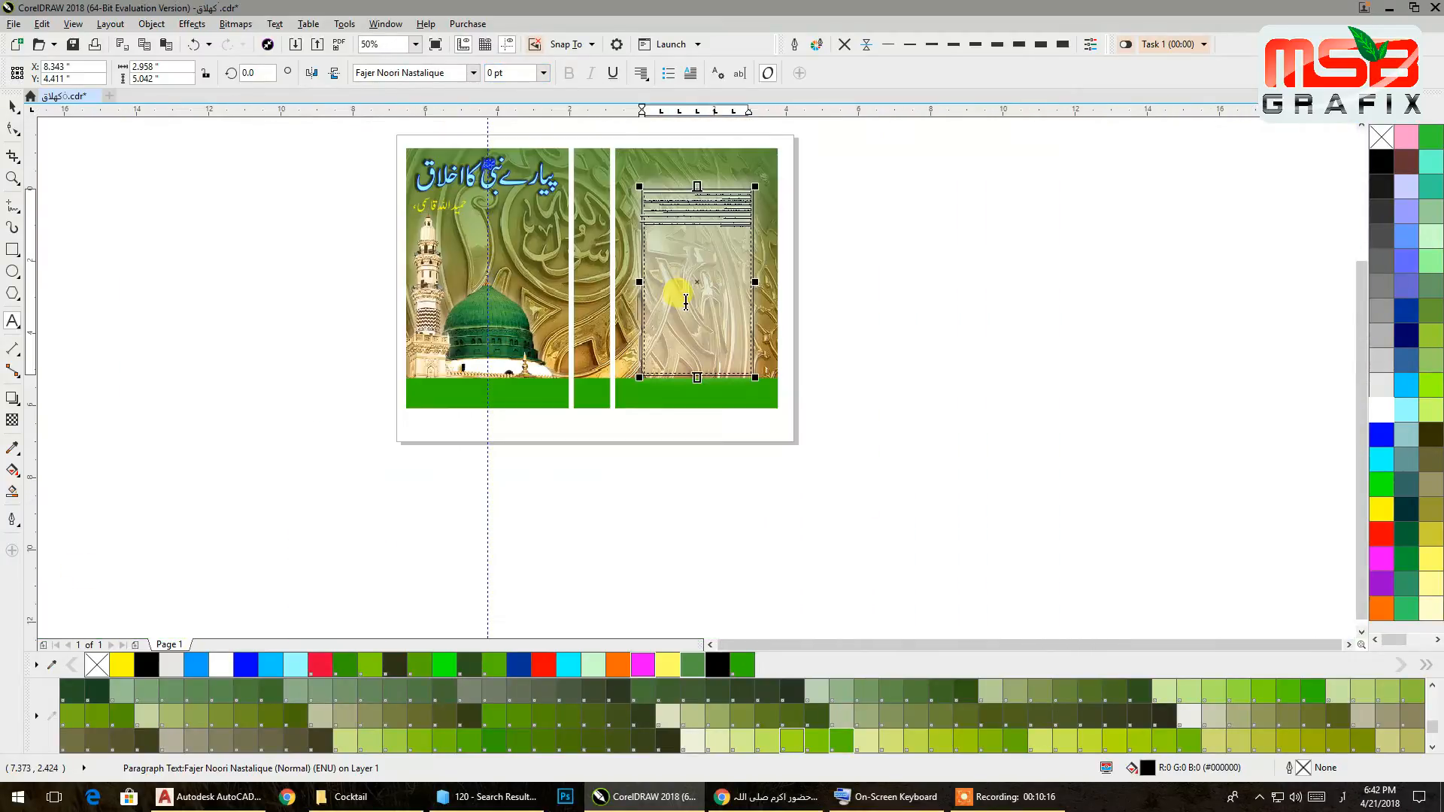
key(ctrl+z)
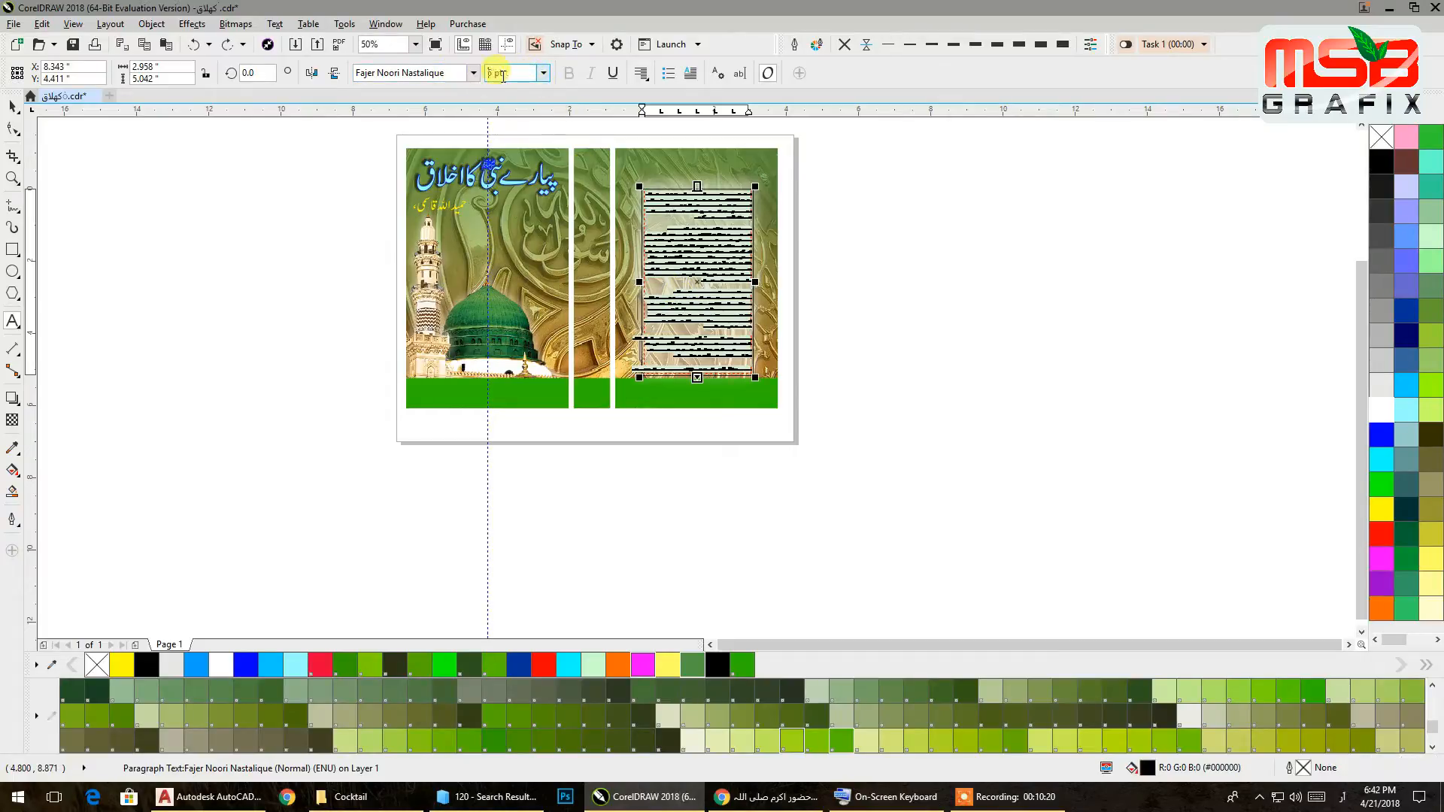
- Set the selected frame text to 4 pt
drag(506, 74, 476, 80)
text(4)
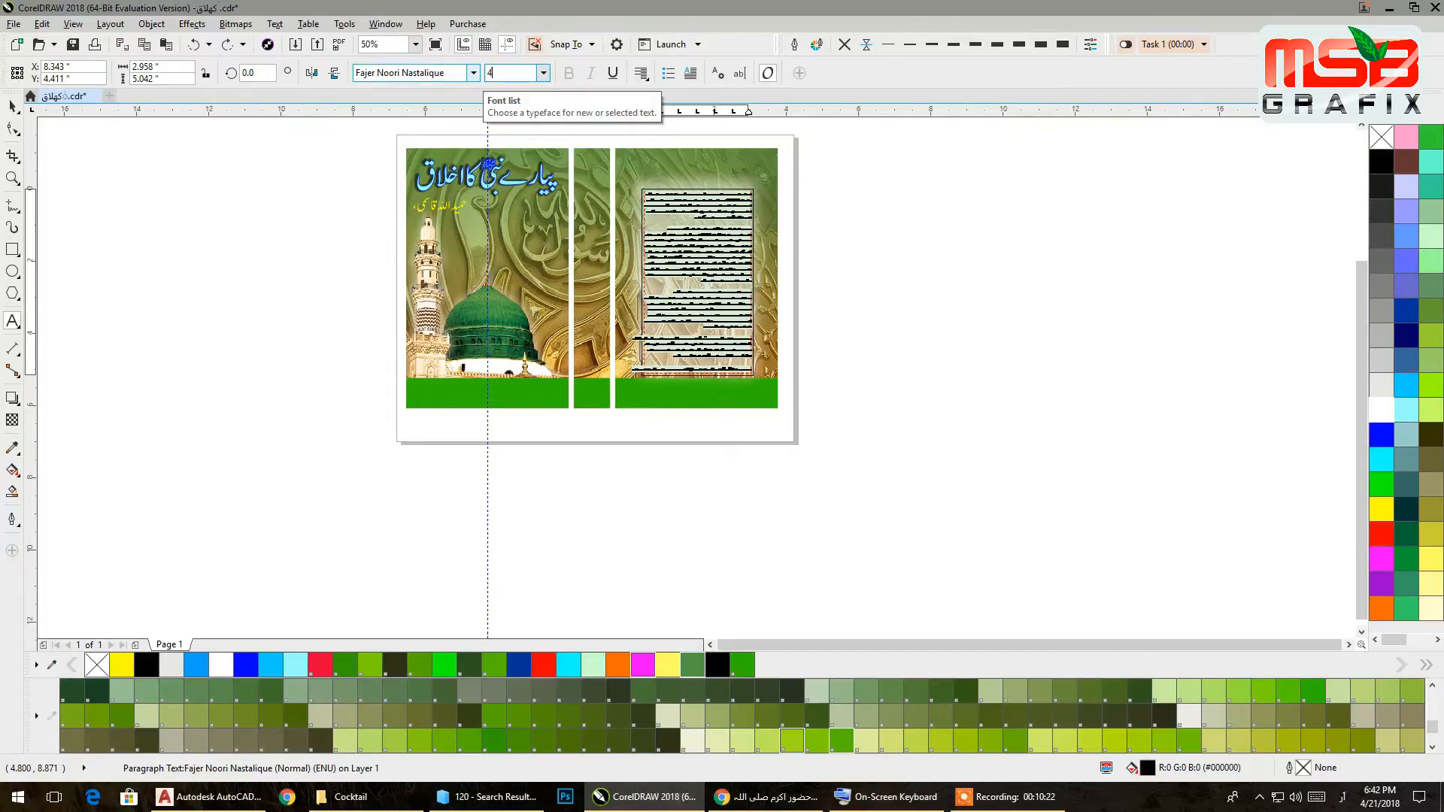
key(Return)
scroll(687, 322, up, 2)
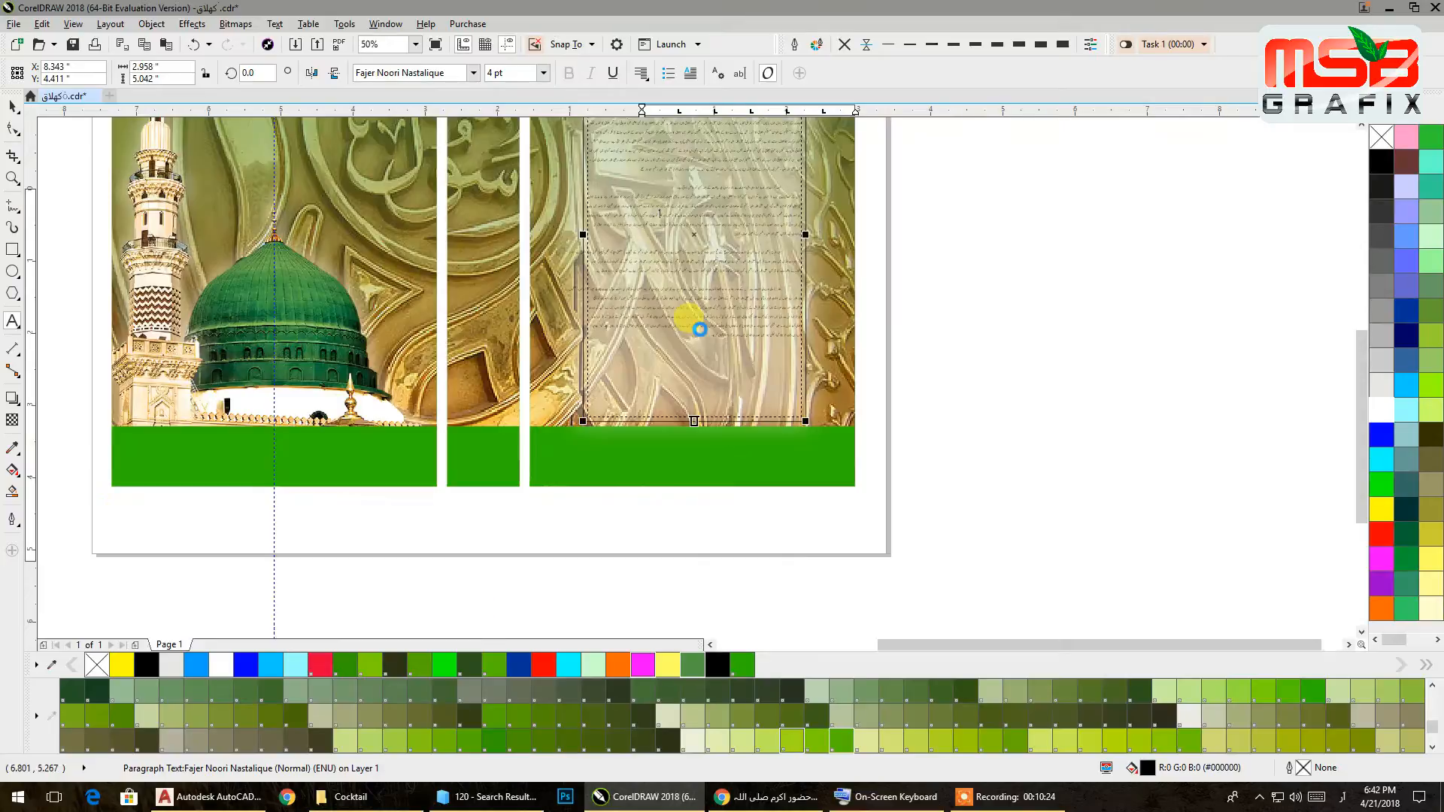
- Select all the text in the frame again and set its font size to 5 pt
click(697, 325)
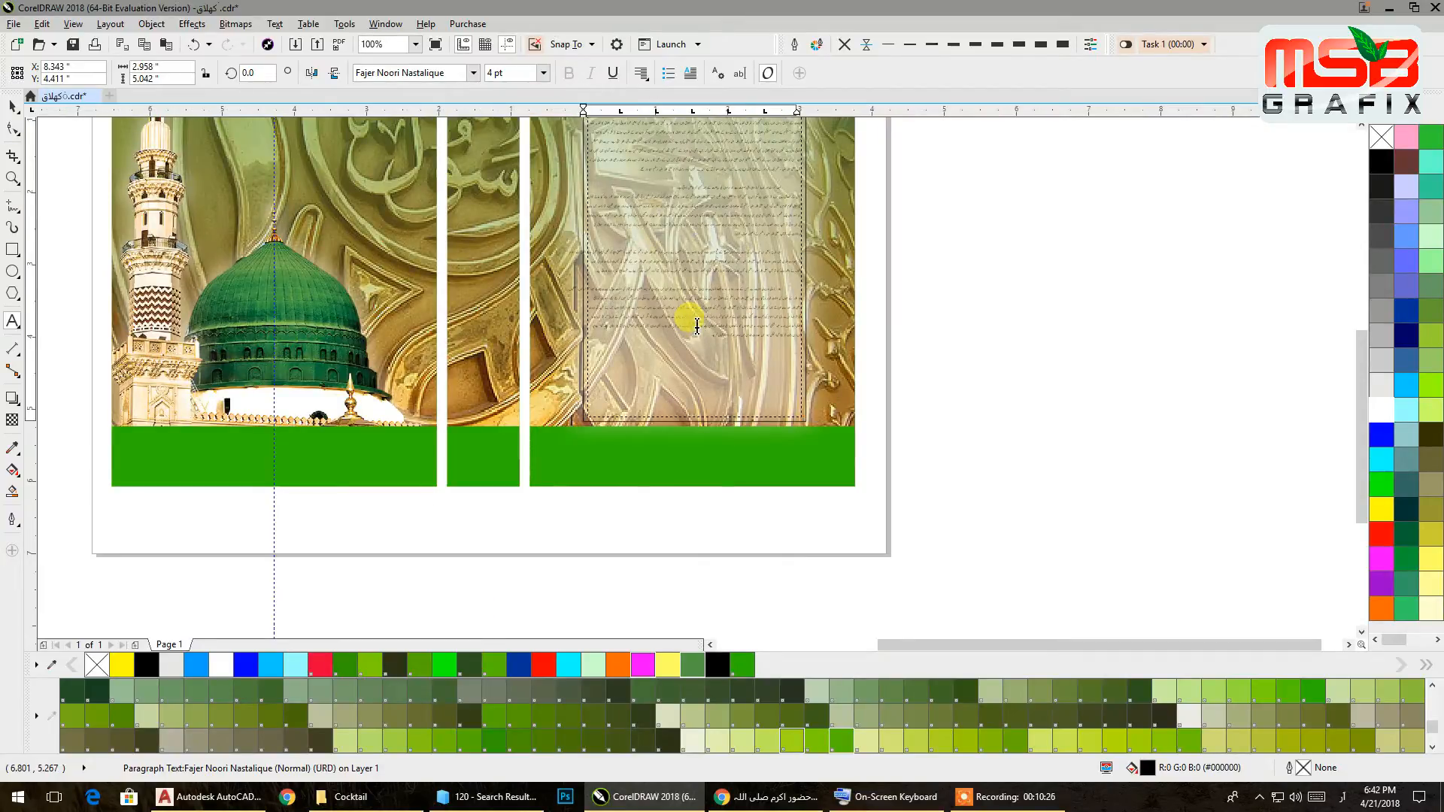
key(ctrl+a)
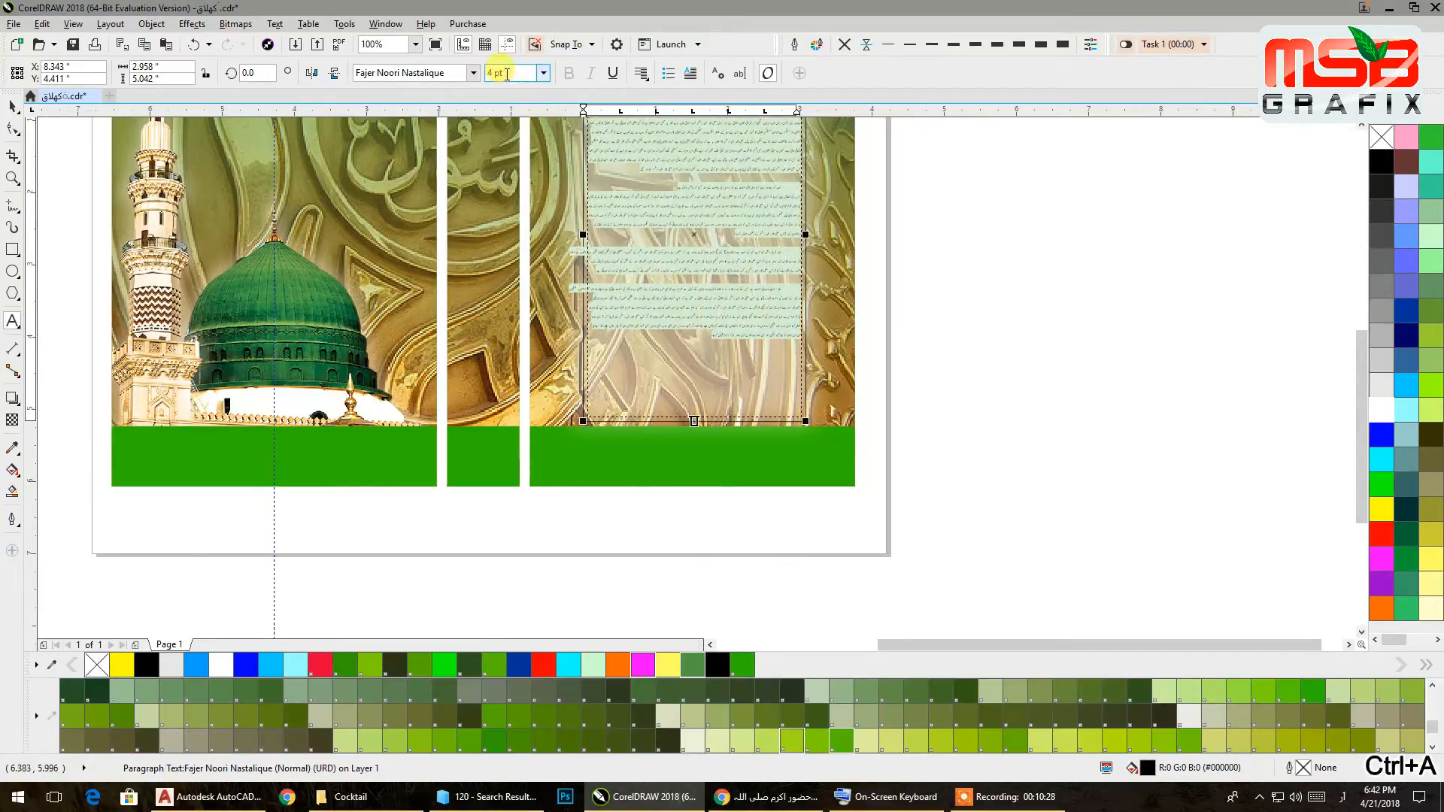
text(5)
key(Return)
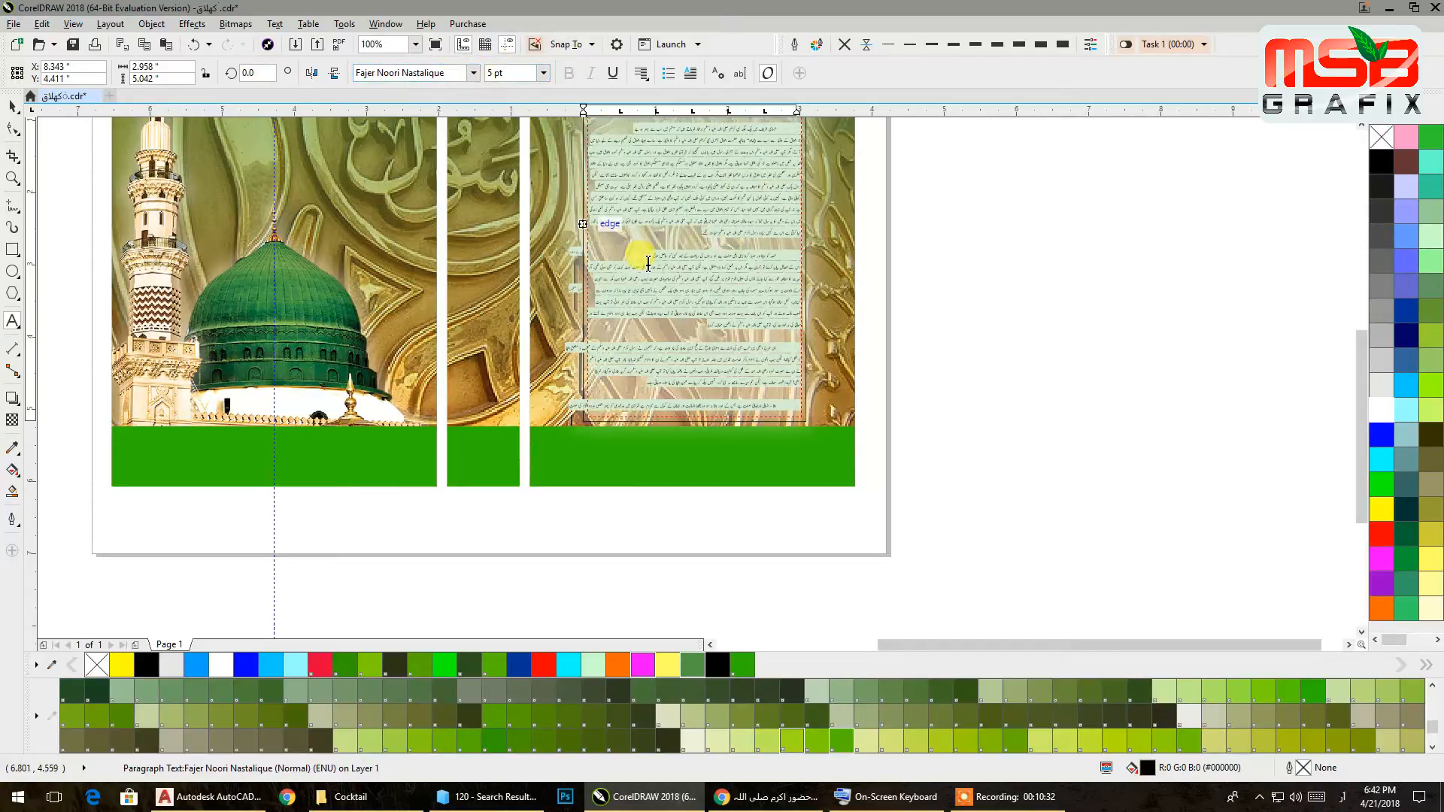
- Insert line breaks in the overflowing first lines of the fourth and fifth paragraphs at the frame's edge
click(645, 290)
scroll(591, 353, up, 3)
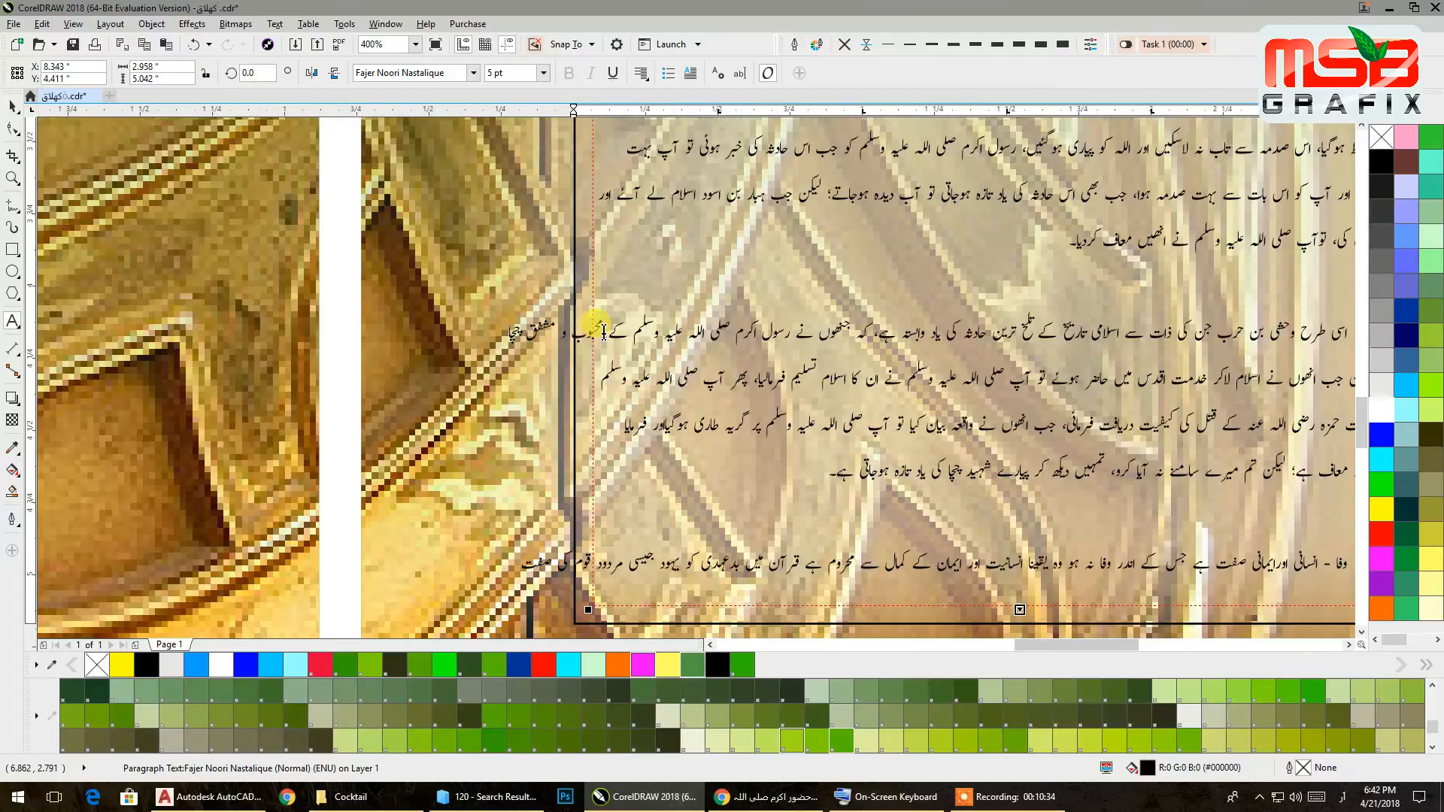
click(611, 332)
key(Return)
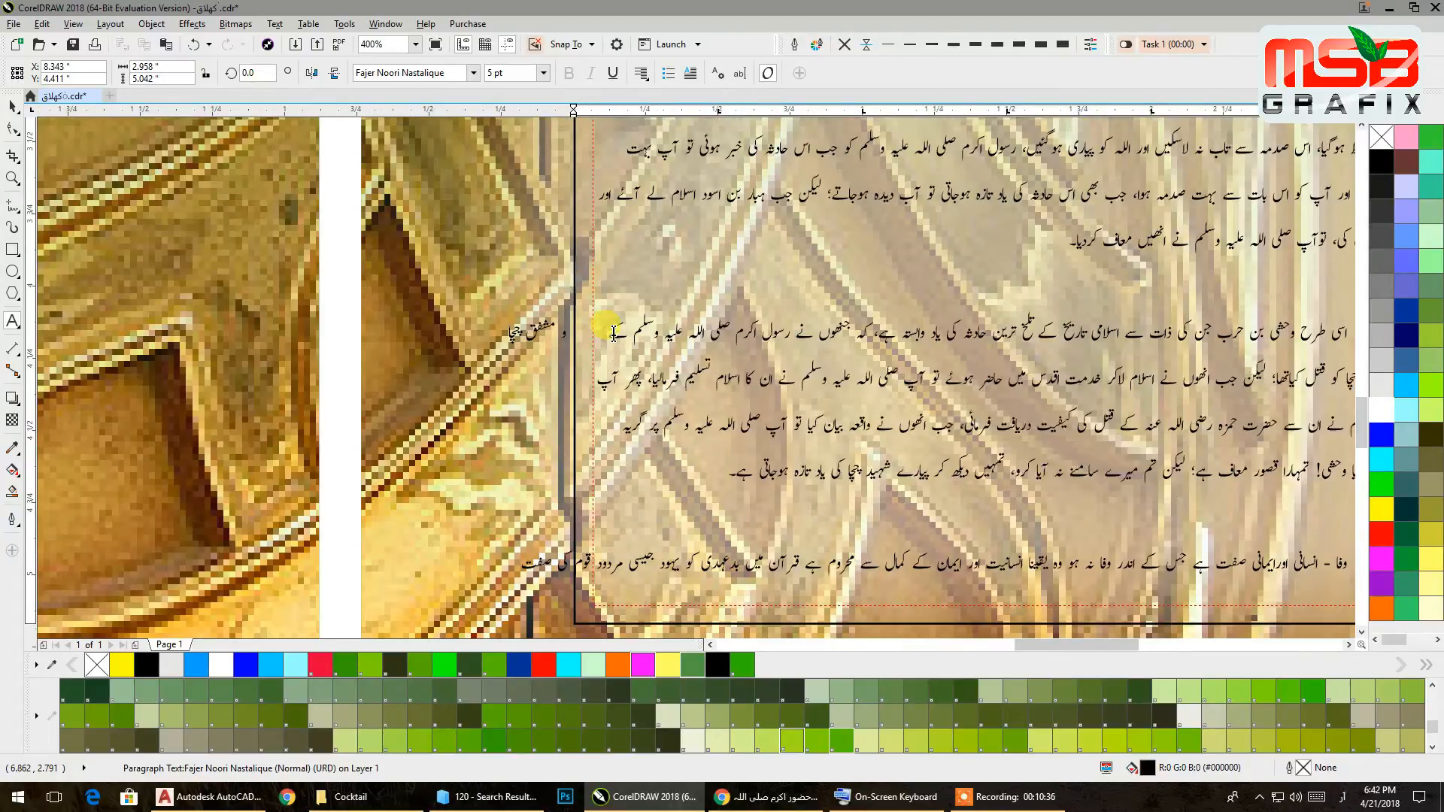
click(597, 560)
click(632, 573)
key(Return)
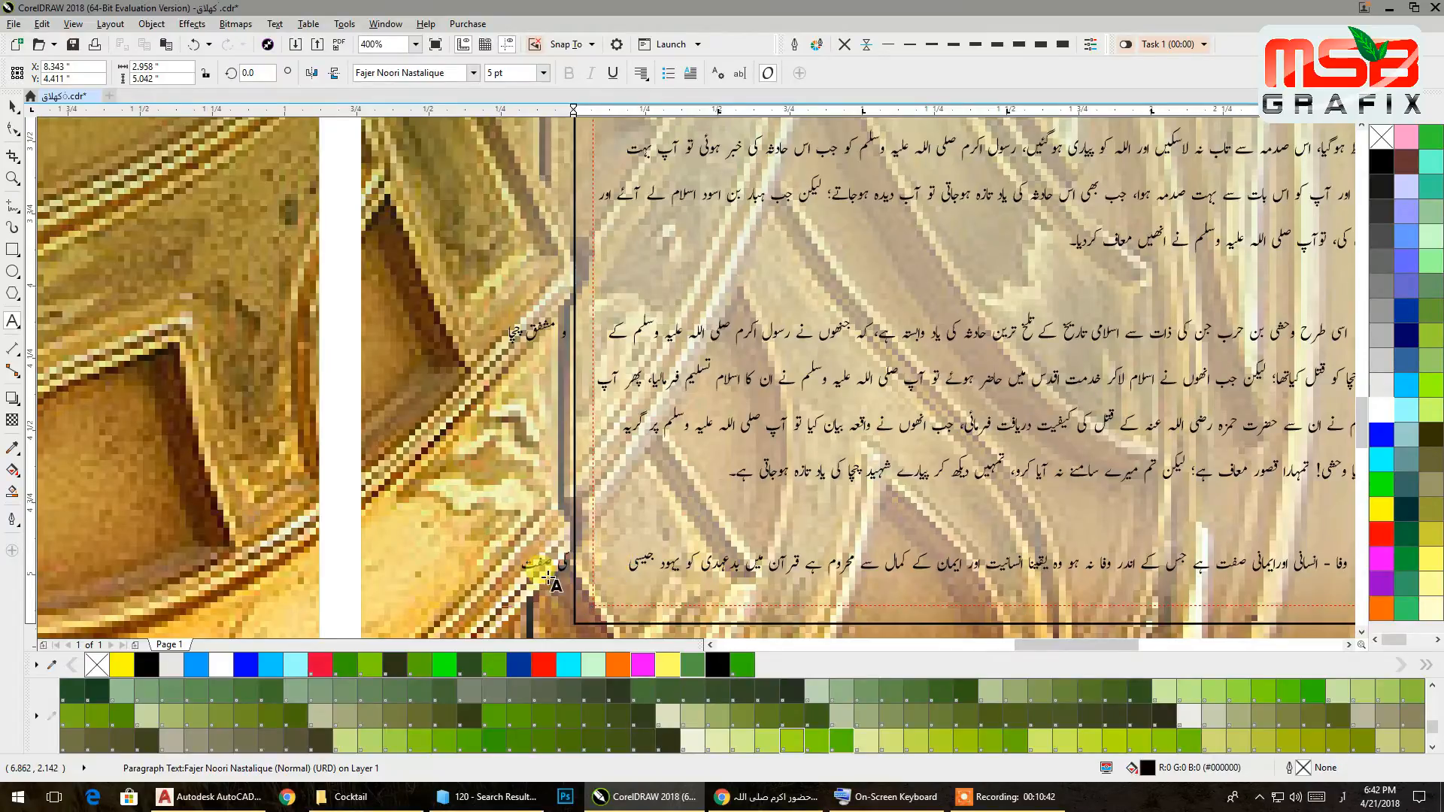
- Delete the blank lines above the fifth, fourth and third paragraphs of the back-cover text
scroll(780, 329, down, 1)
click(855, 419)
key(BackSpace)
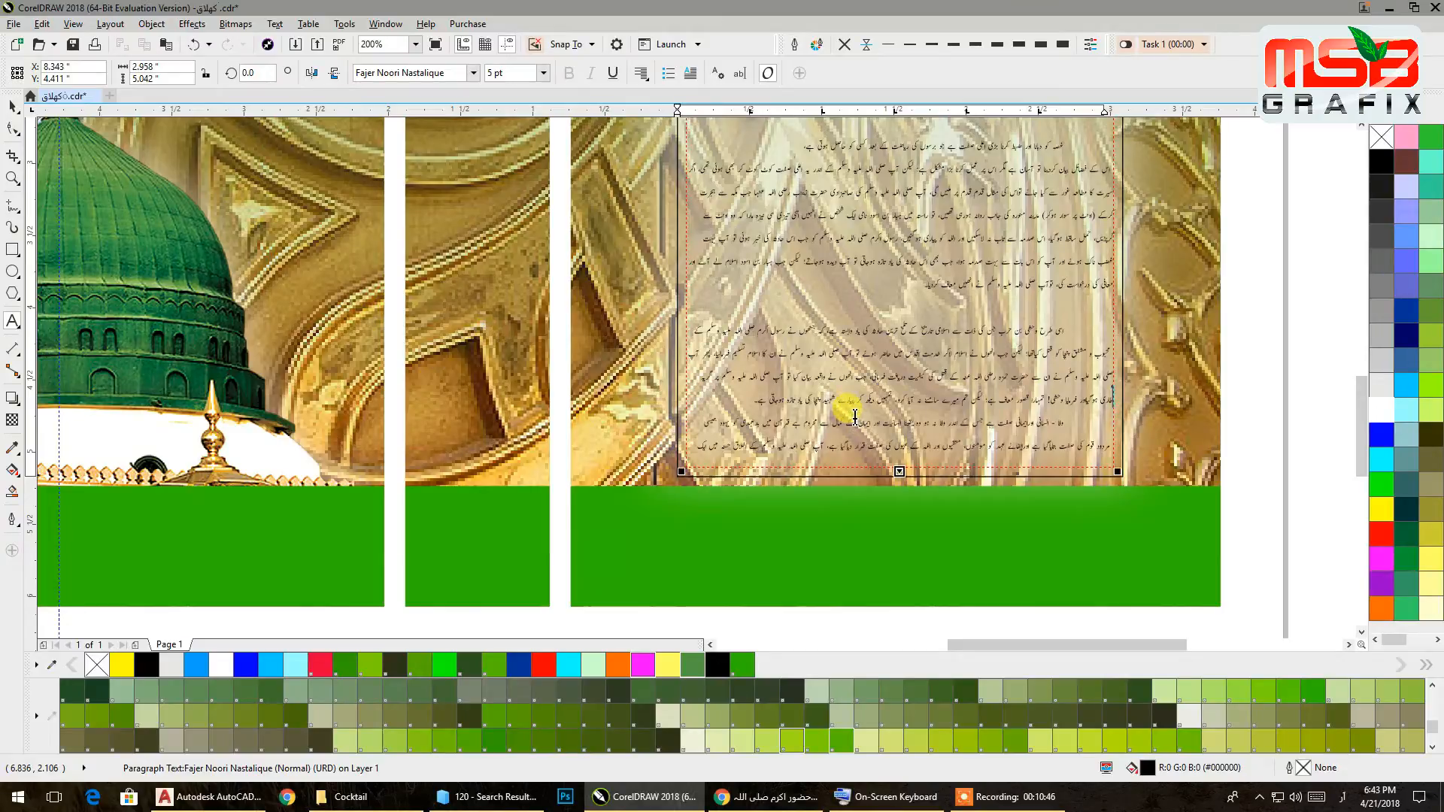
key(BackSpace)
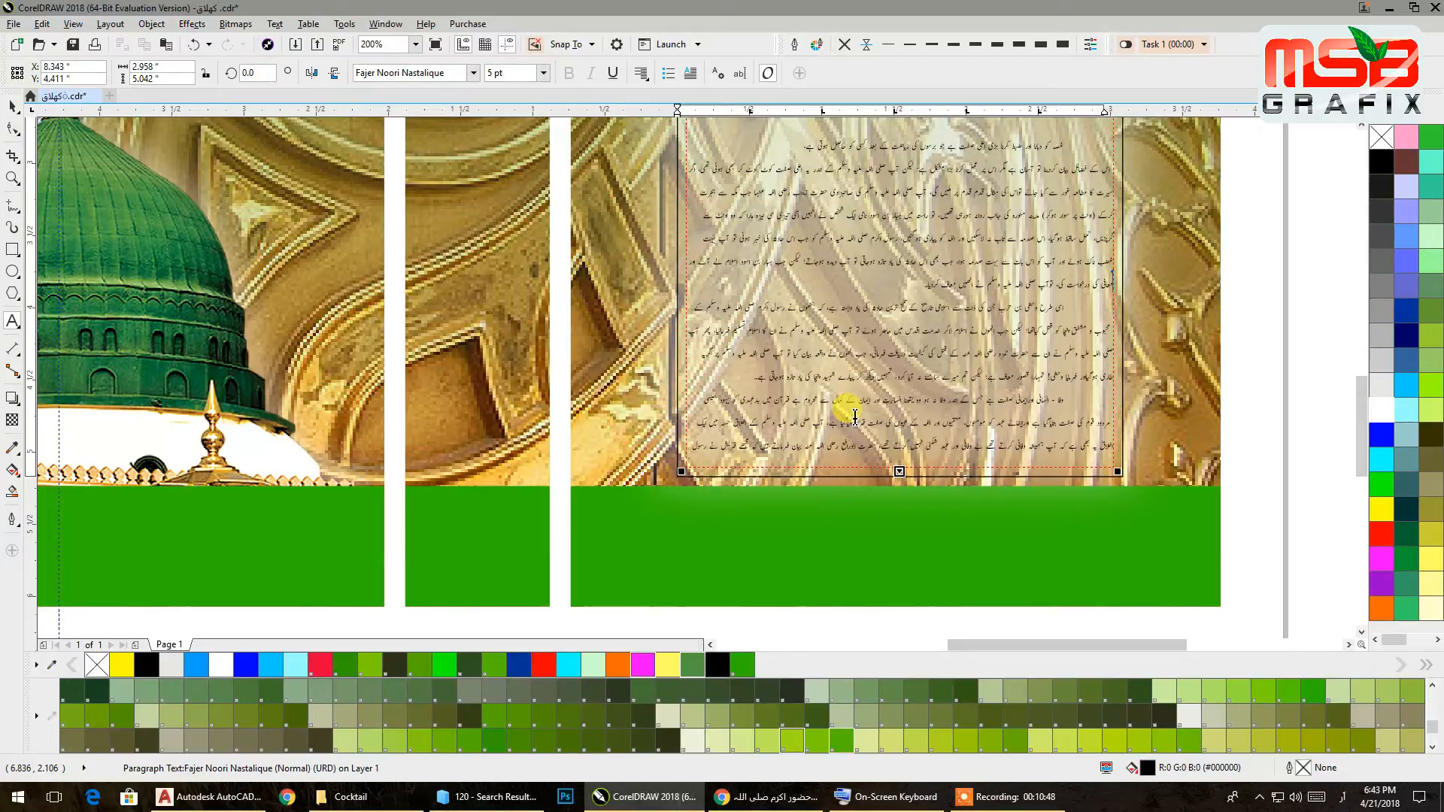
key(BackSpace)
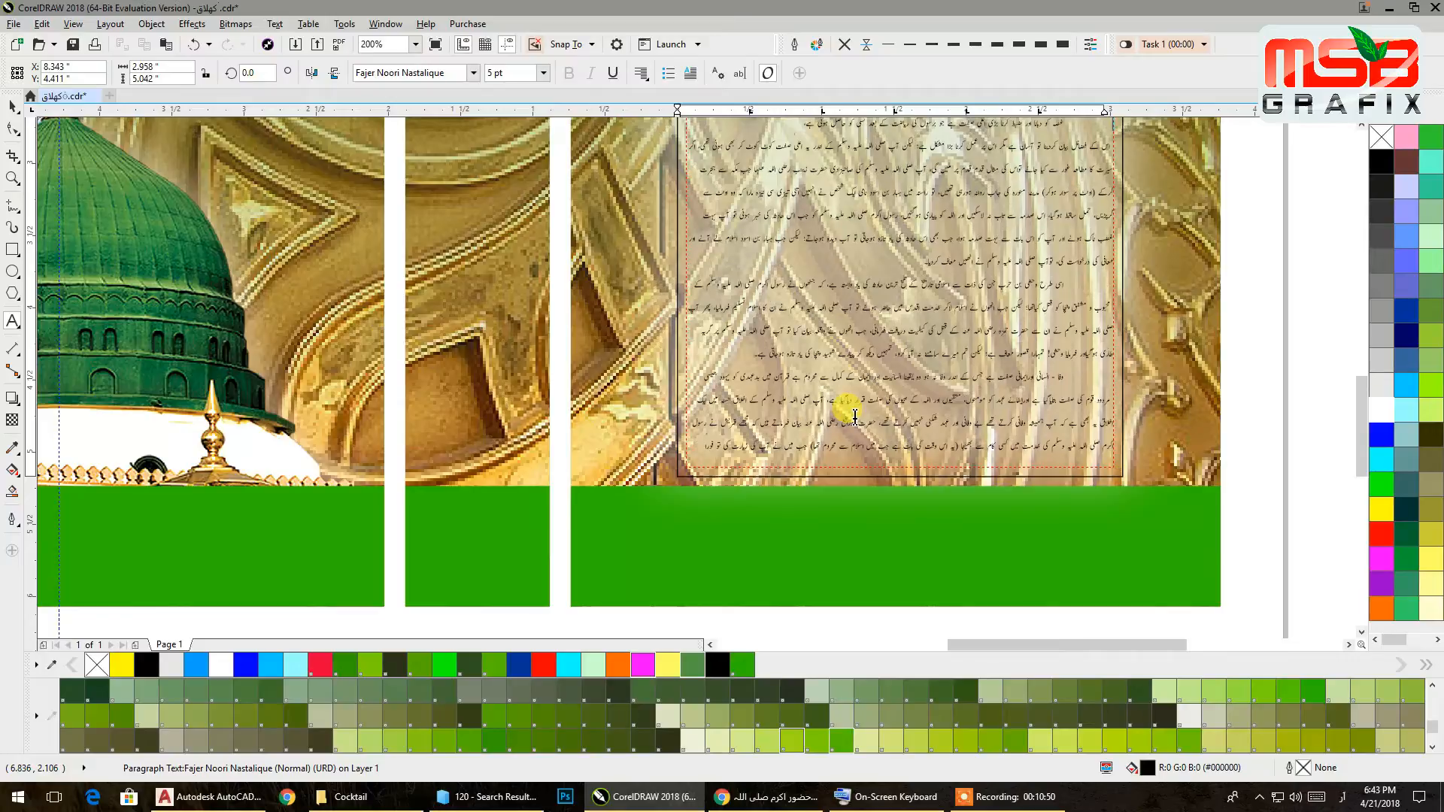
- Delete the blank line above the second paragraph of the back-cover text
scroll(855, 416, up, 6)
scroll(855, 416, up, 3)
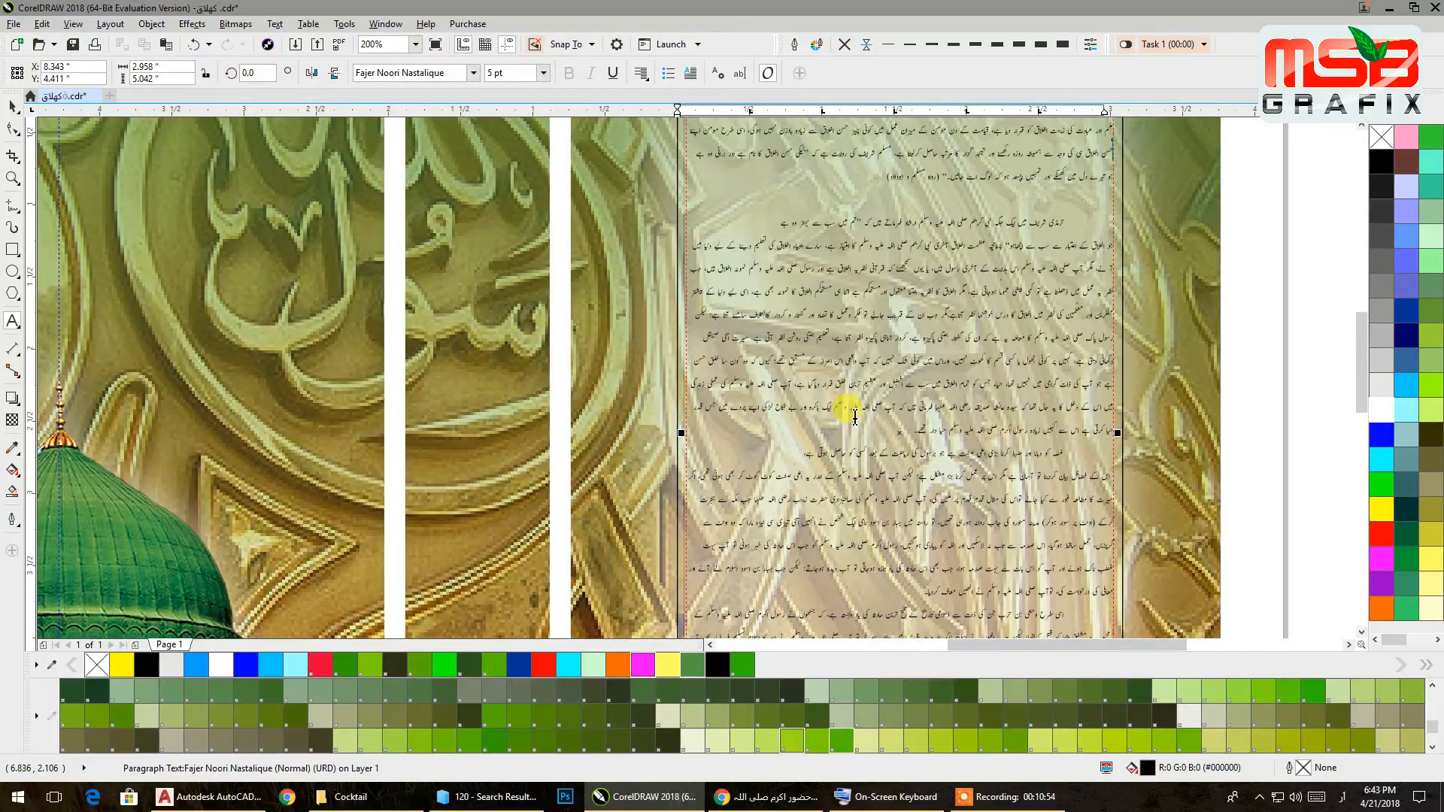
scroll(855, 416, up, 1)
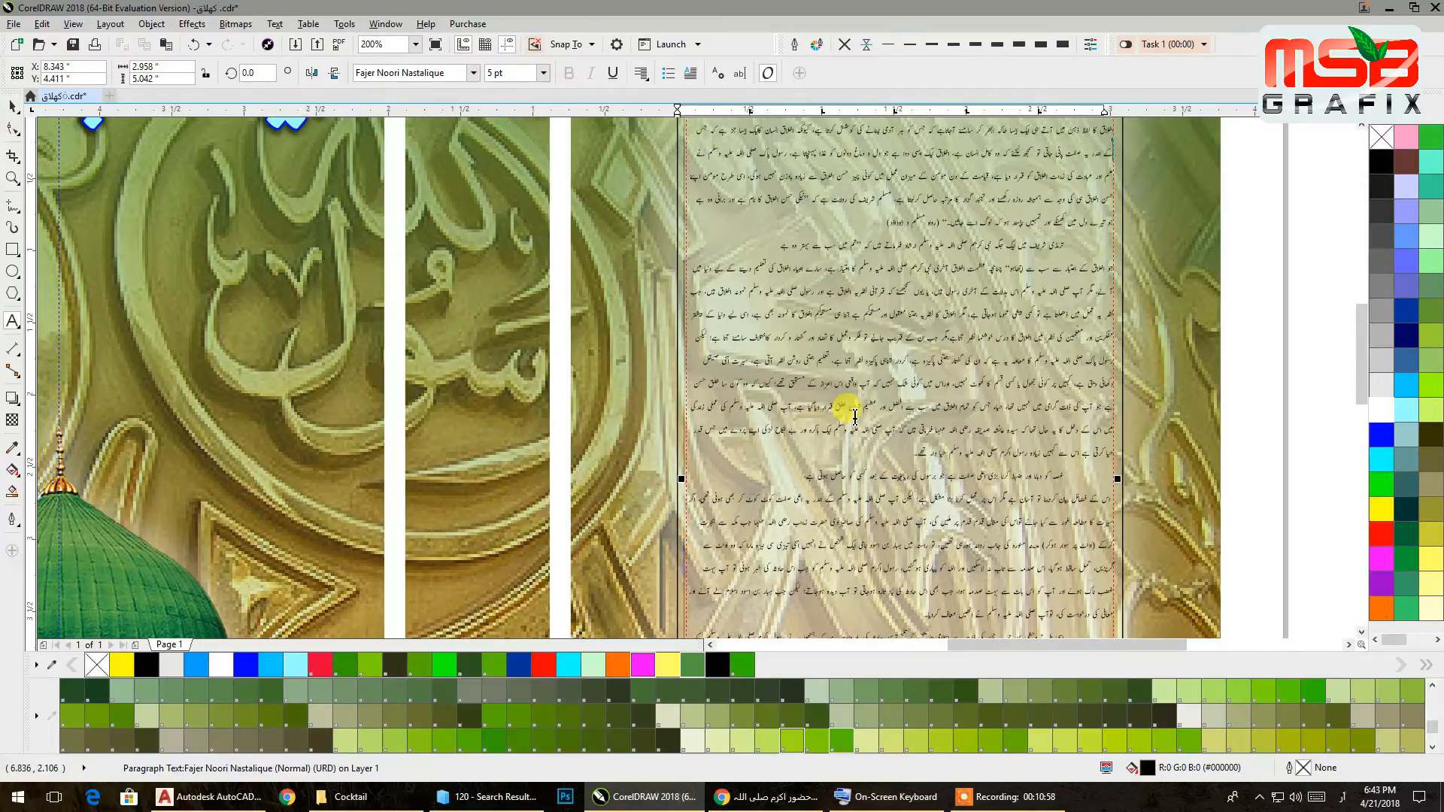
scroll(855, 416, down, 2)
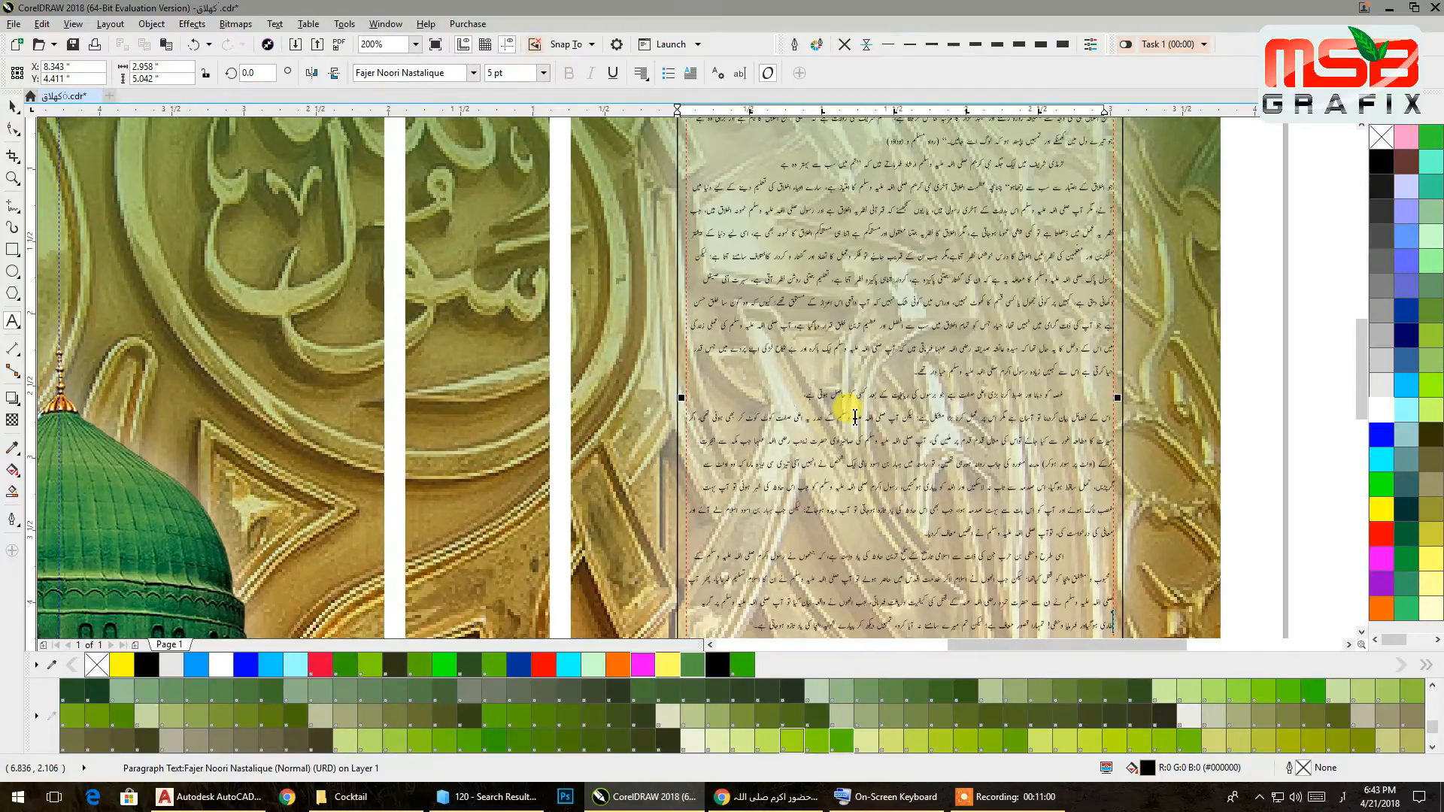
scroll(856, 416, down, 2)
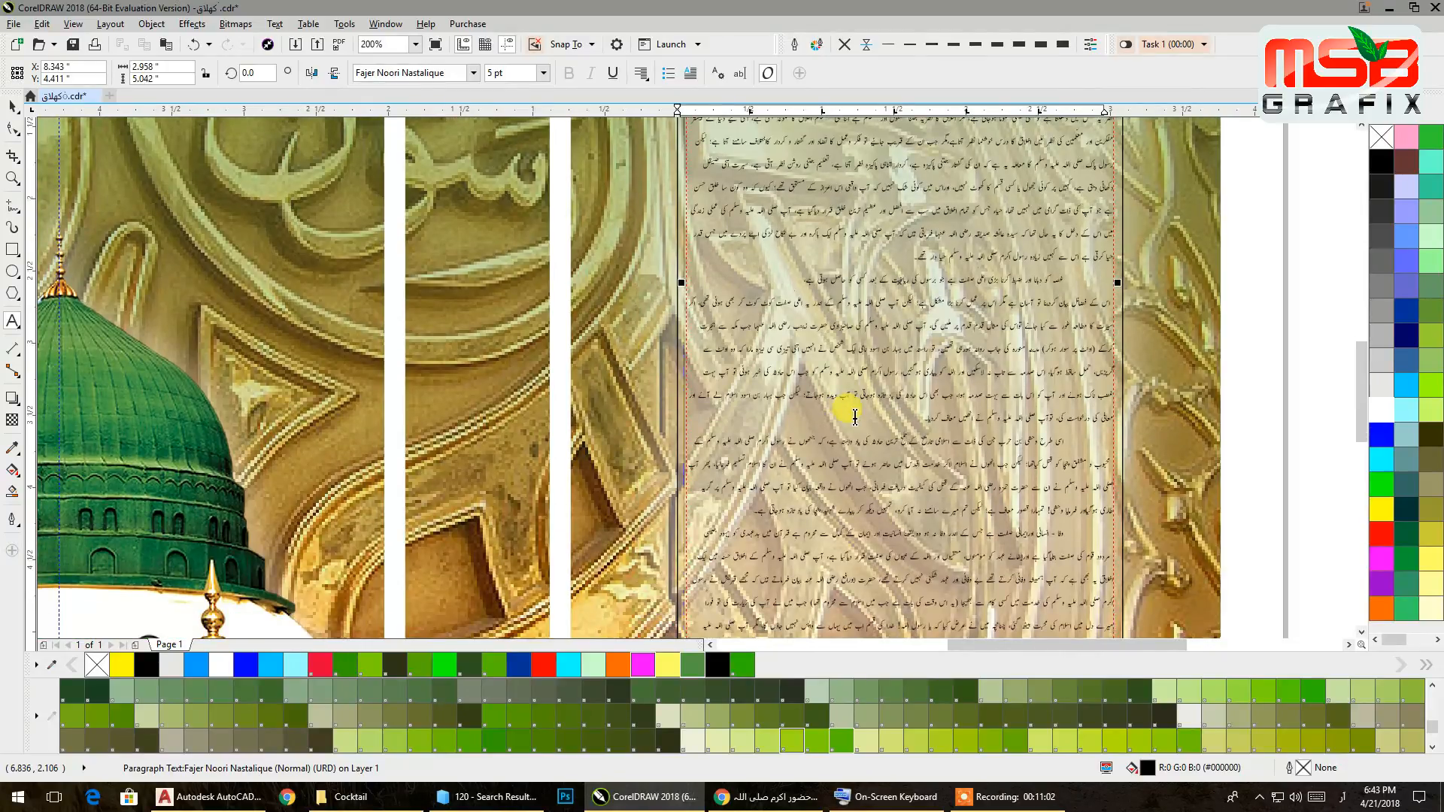
- Select all the text in the back-cover frame and set its font size to 4.5 pt
key(ctrl+a)
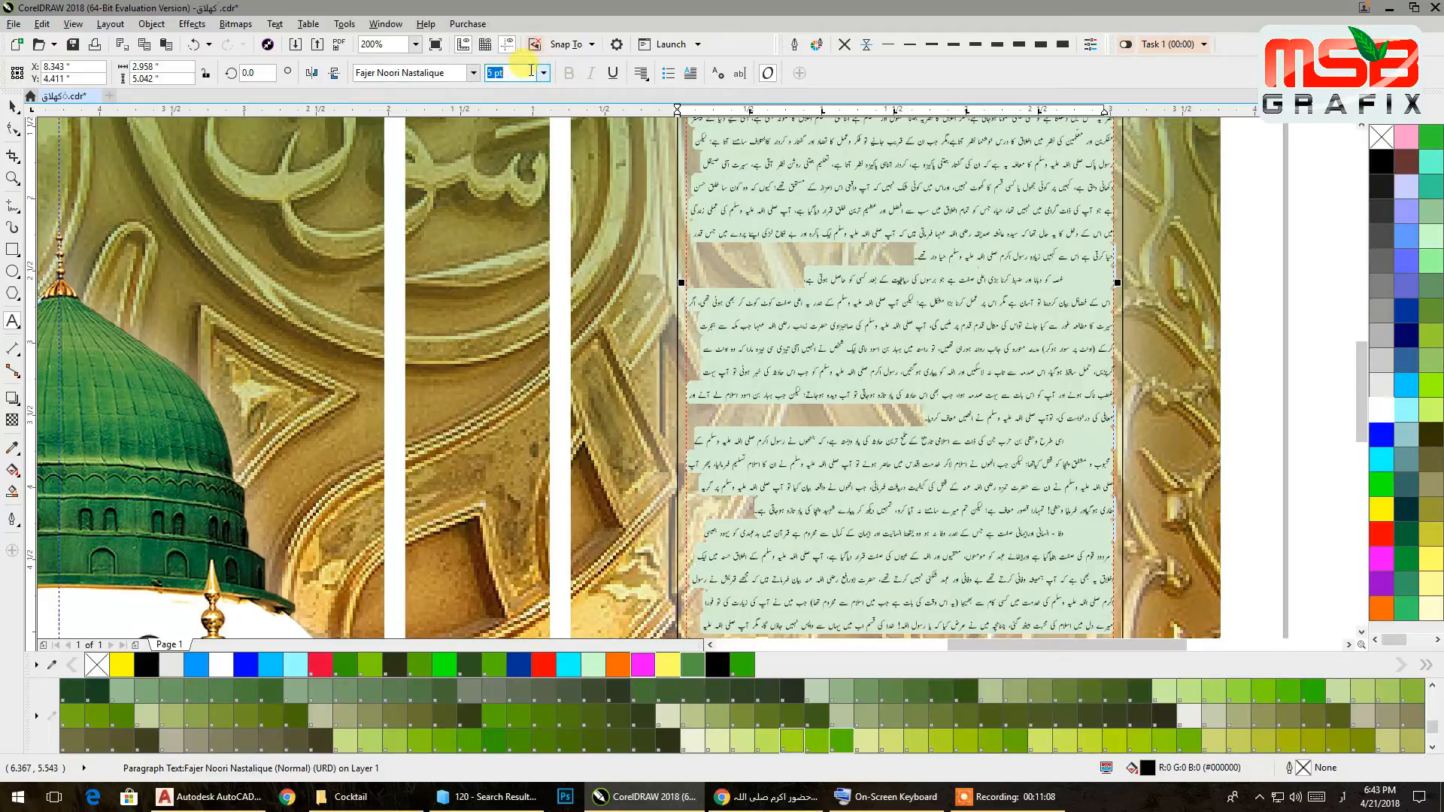
text(4.5)
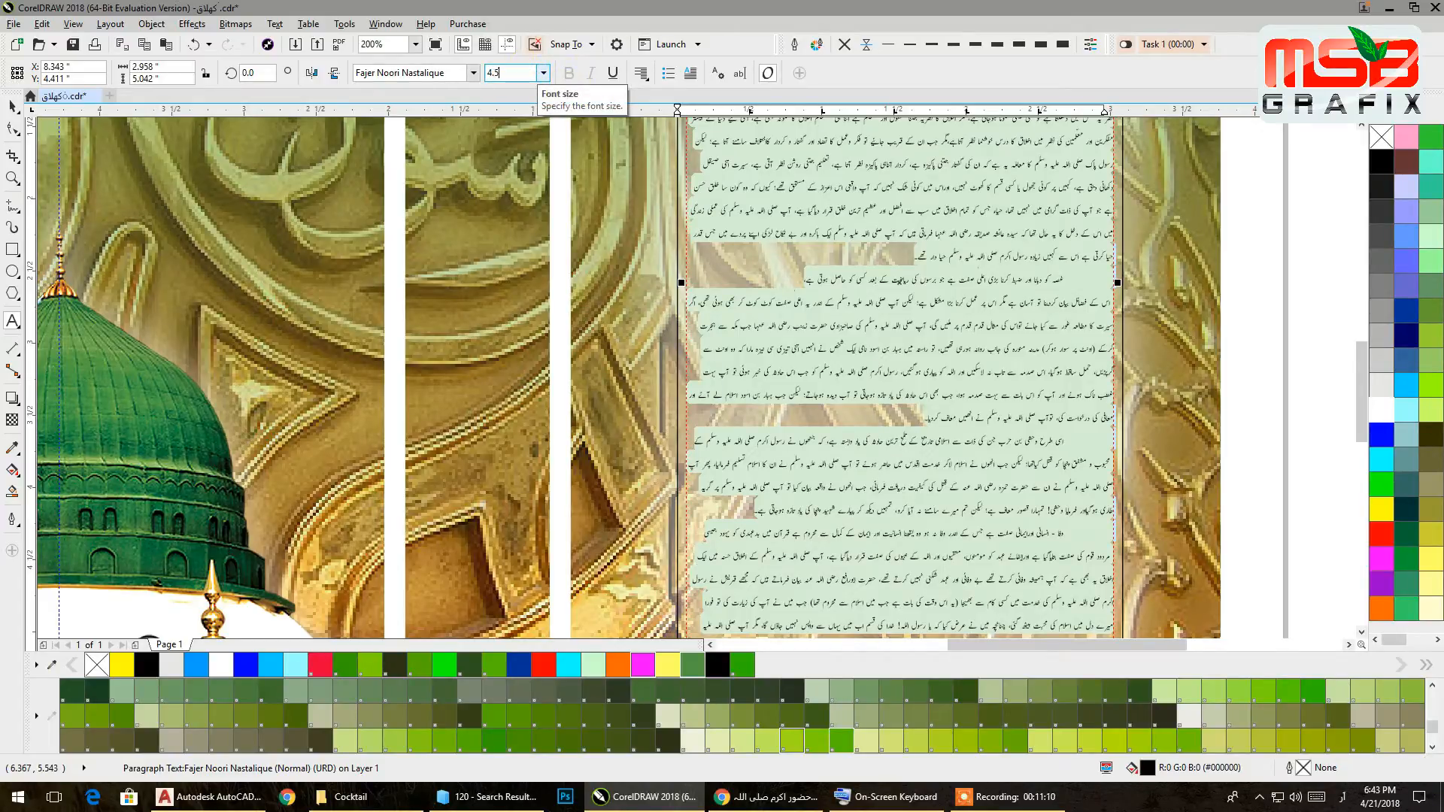
key(Return)
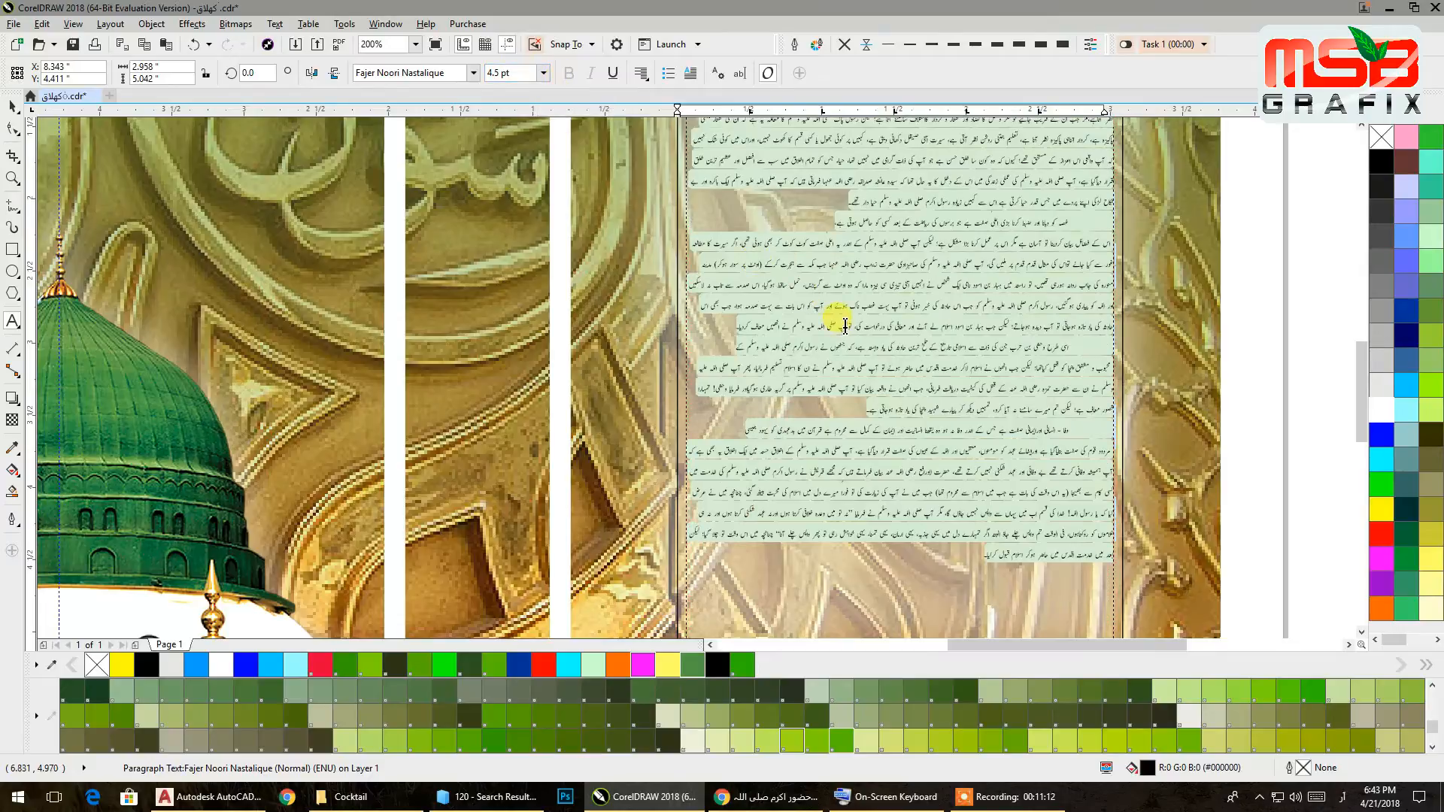
- Set the font size of the selected back-cover text to 4.8 pt and check its fit at the frame's lower edge
click(492, 73)
drag(516, 74, 504, 73)
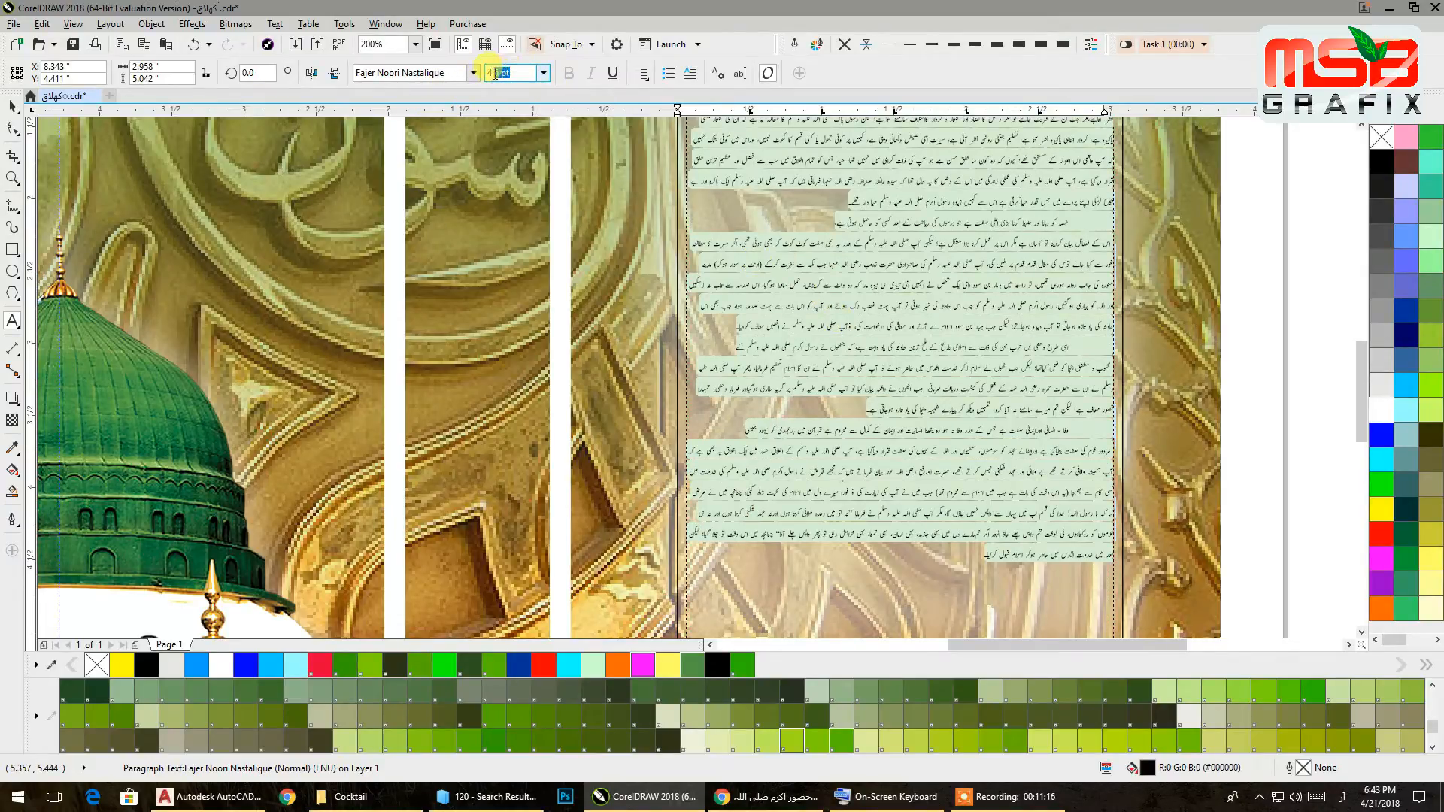
text(8)
key(Return)
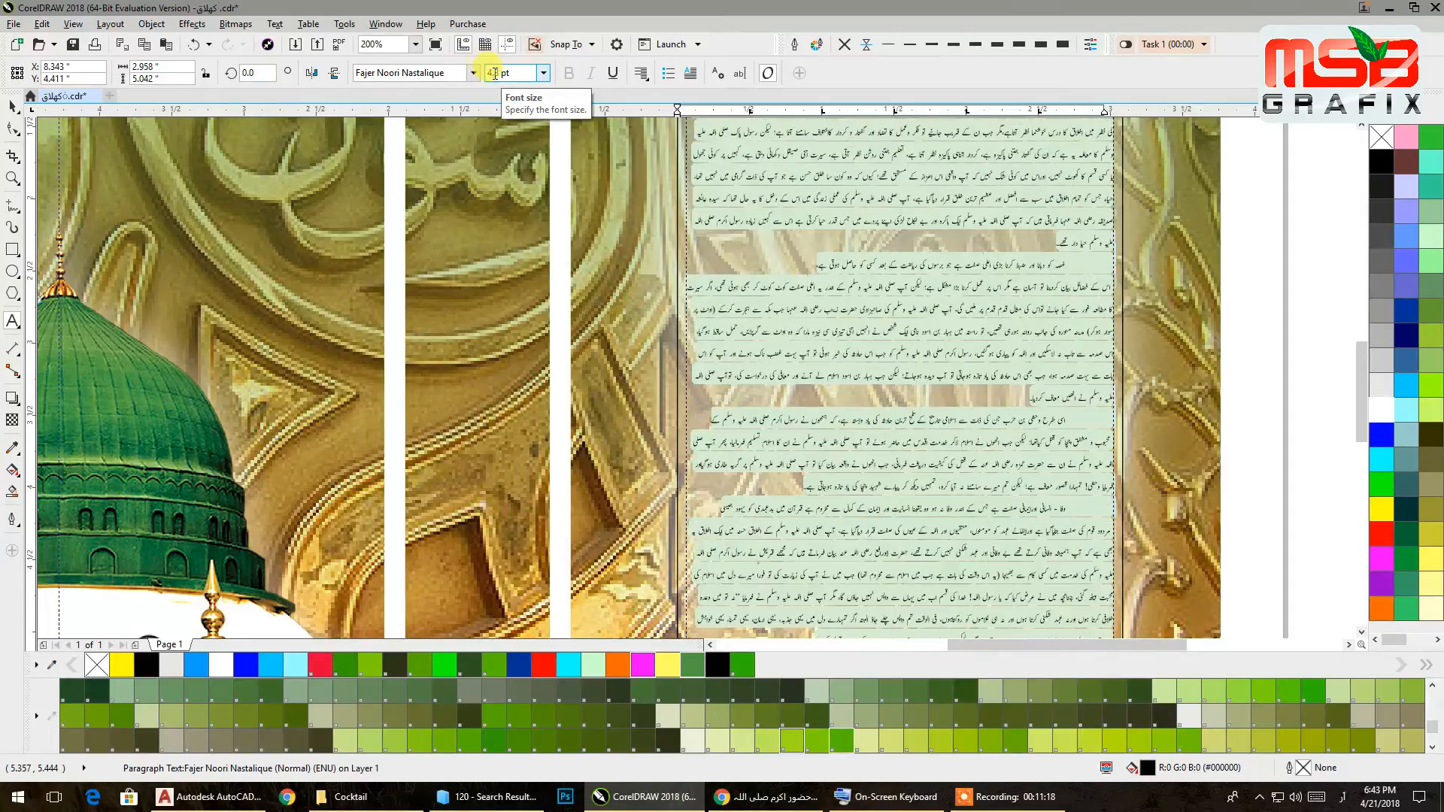
scroll(731, 301, down, 3)
scroll(731, 301, up, 3)
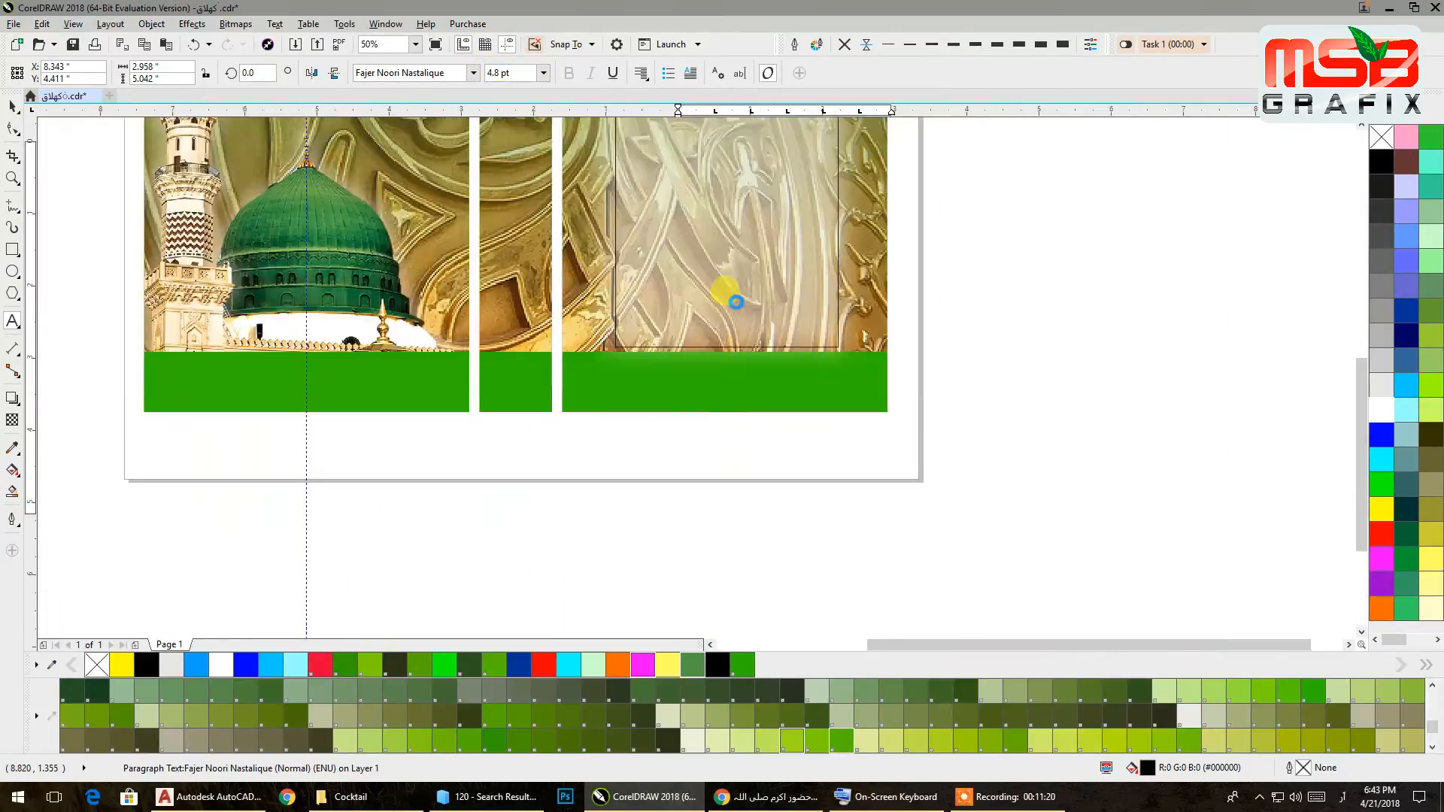
- Select the back-cover text frame as an object and apply a black fill to it
click(13, 106)
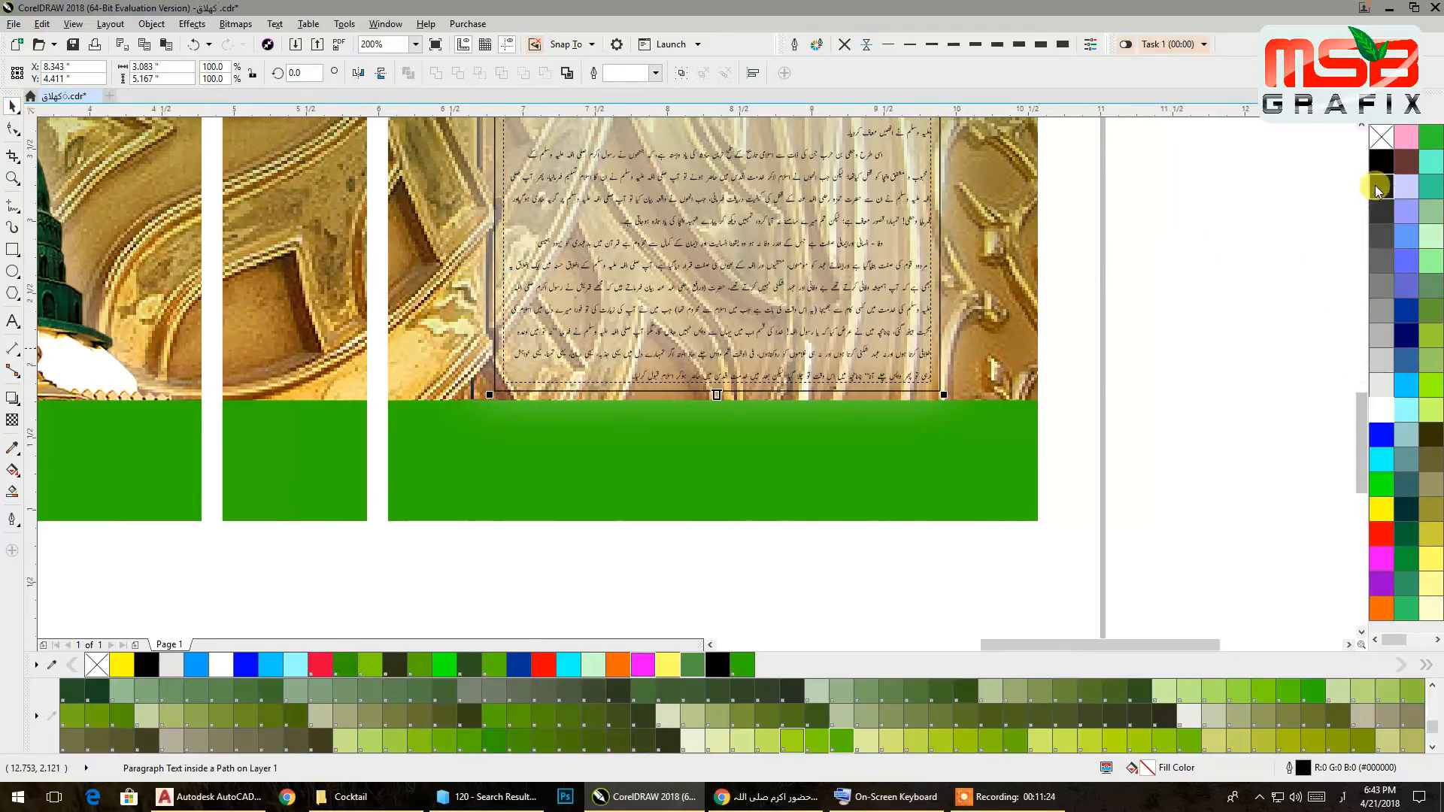
click(1381, 160)
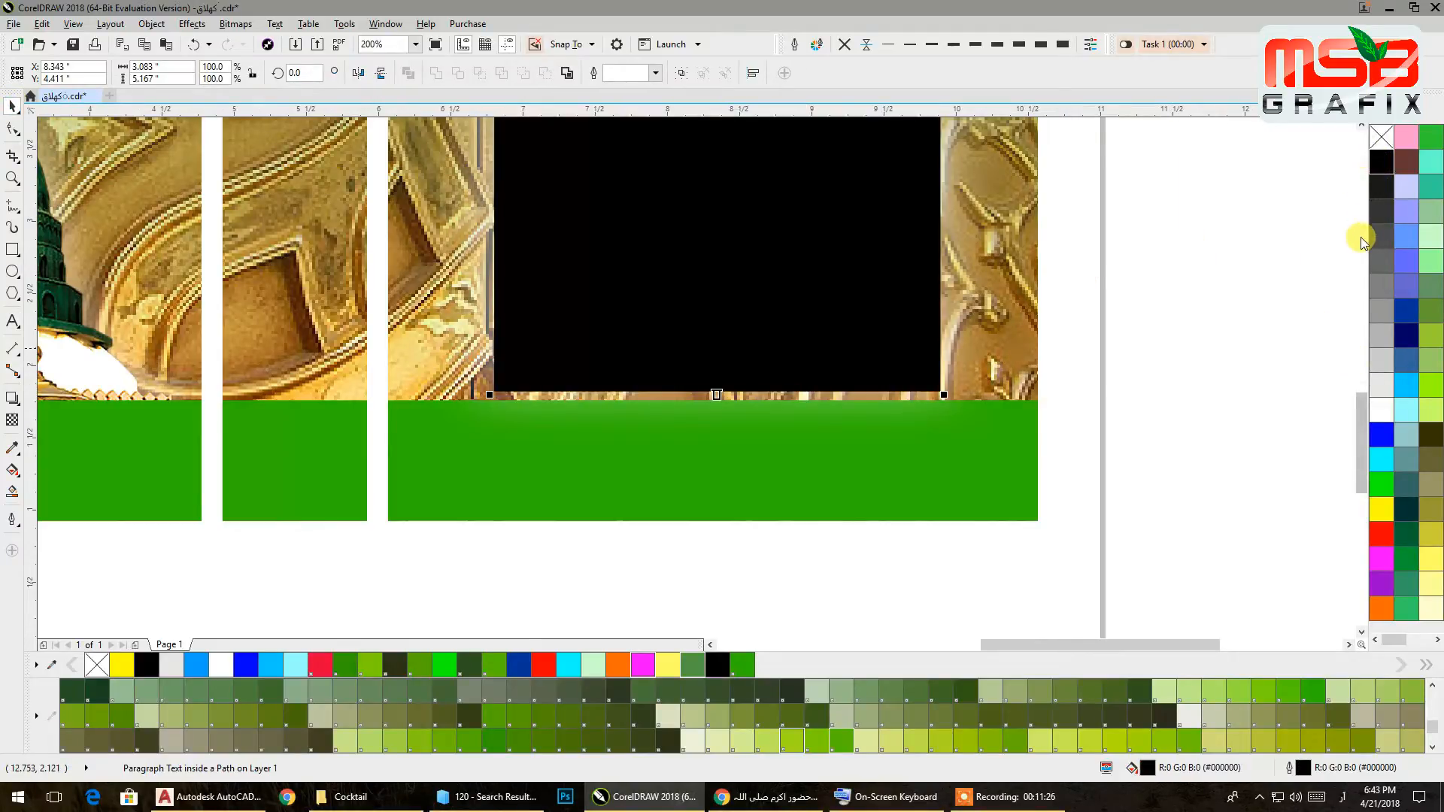